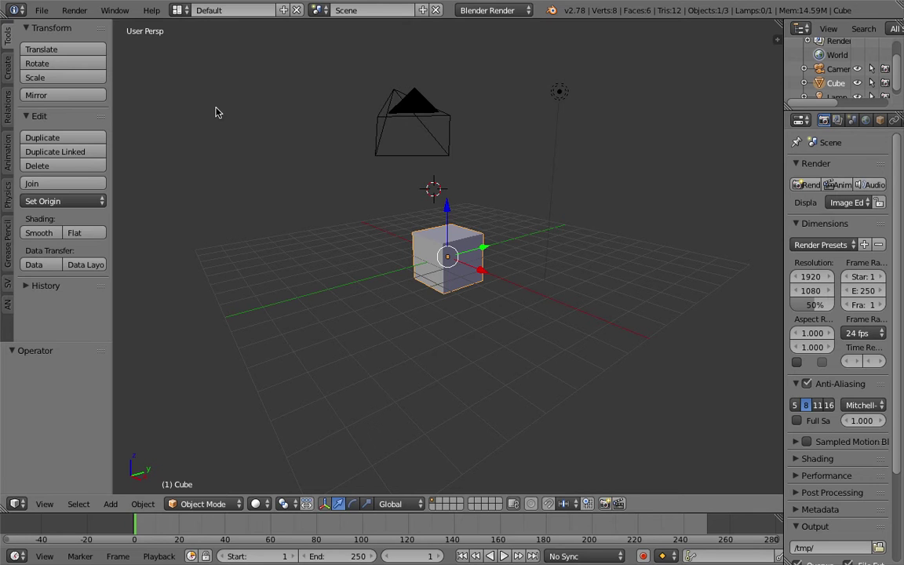
Show the splash screen to check the program version, and dismiss it.
middle_drag(206, 107, 231, 111)
click(153, 10)
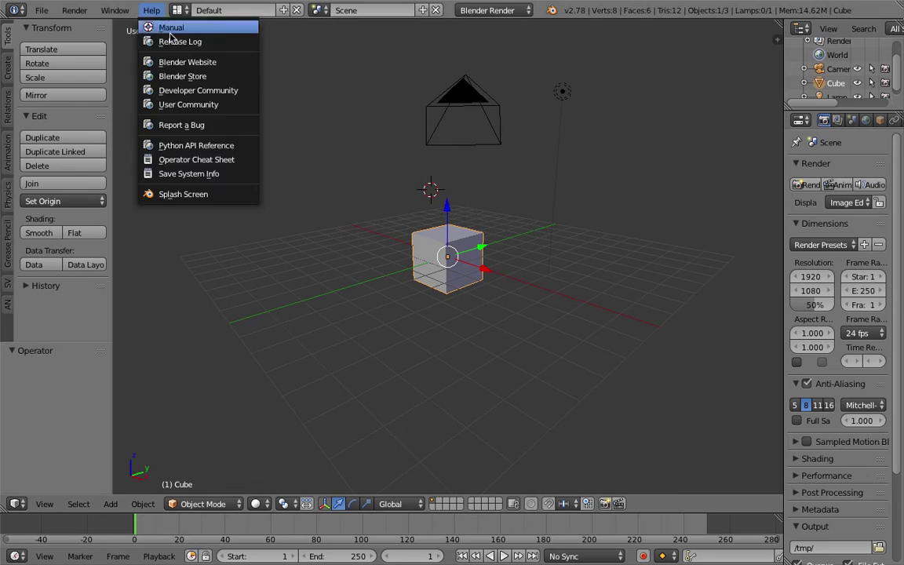
click(225, 194)
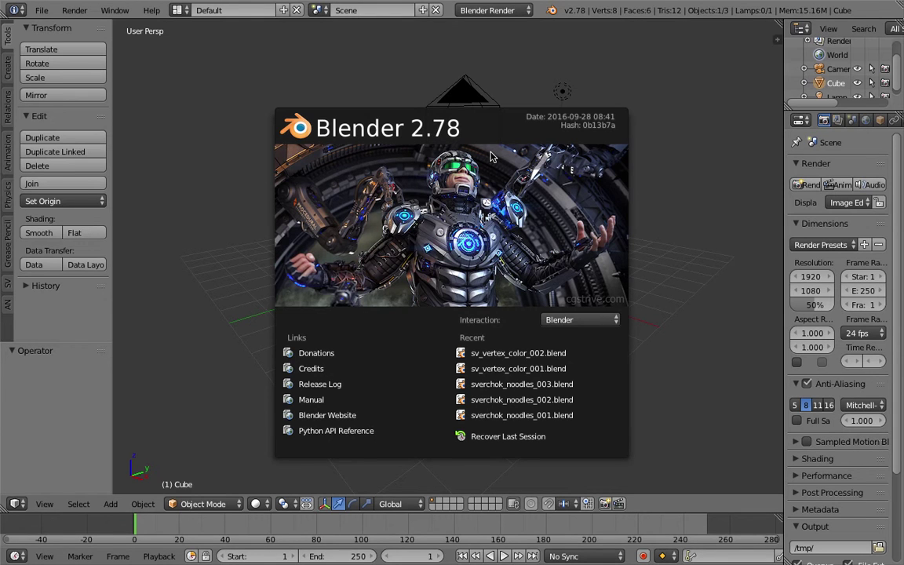
click(438, 92)
middle_drag(437, 92, 404, 100)
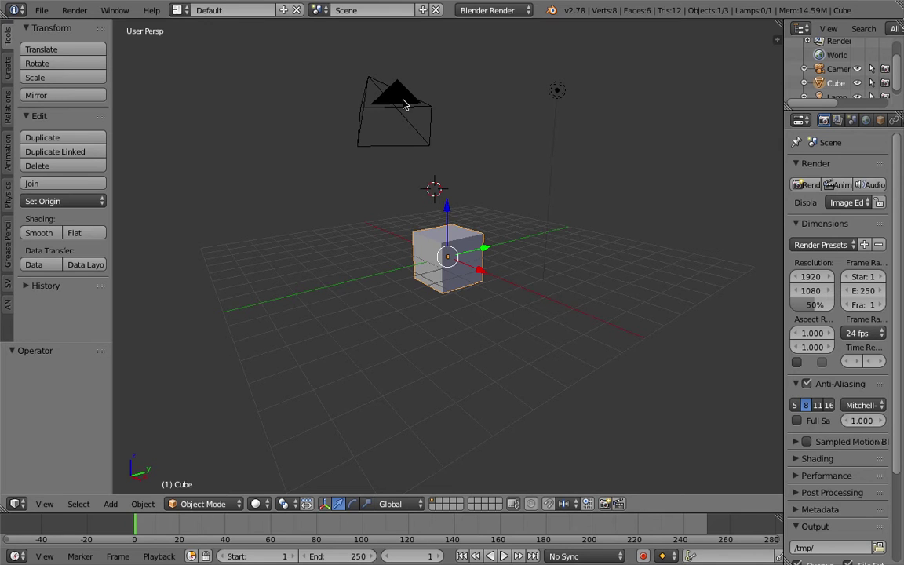
middle_drag(434, 178, 468, 172)
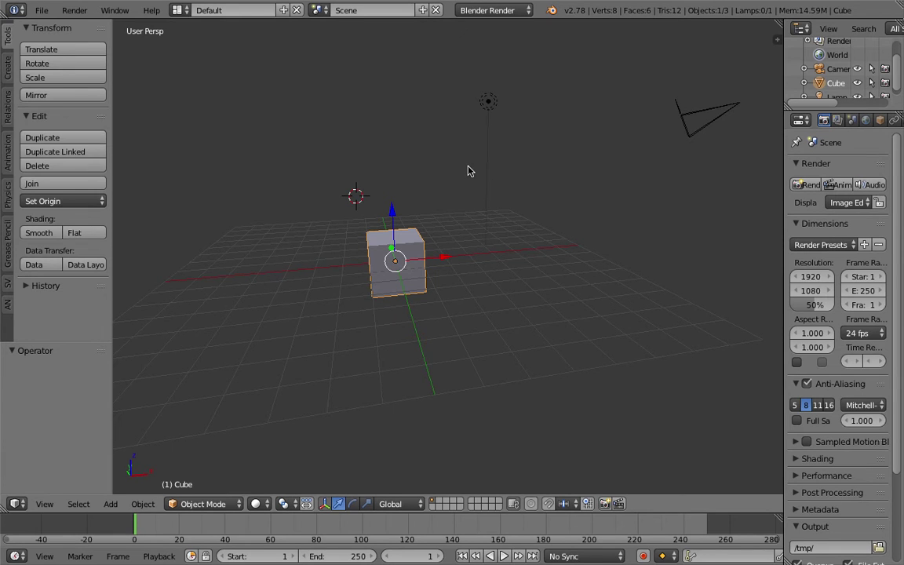
middle_drag(510, 198, 550, 149)
Widen the properties editor so that its settings are readable in full.
drag(783, 82, 668, 82)
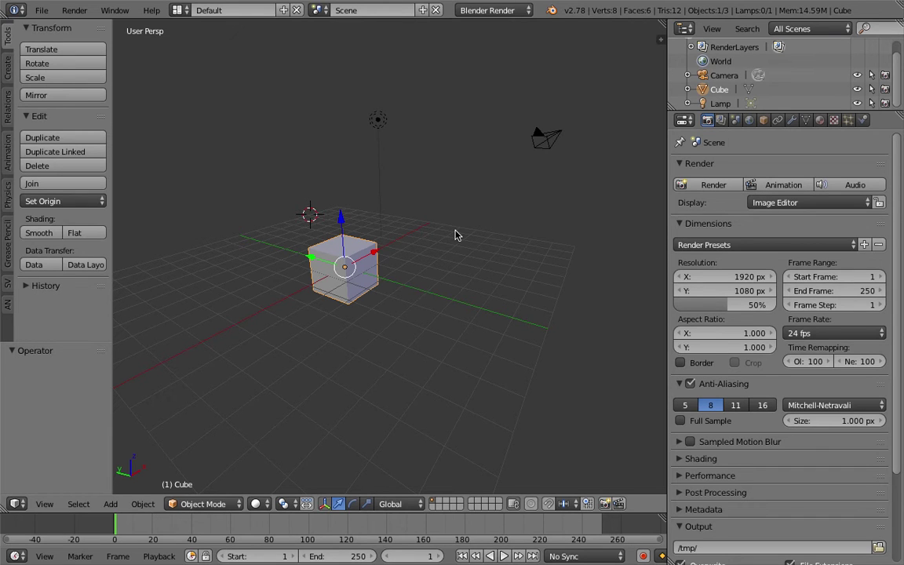
middle_drag(455, 236, 411, 259)
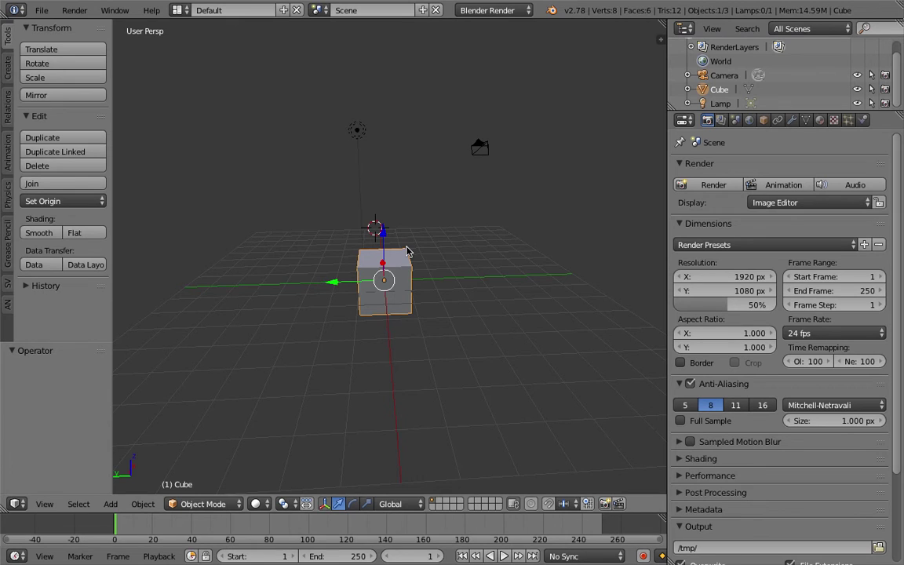
middle_drag(407, 251, 363, 252)
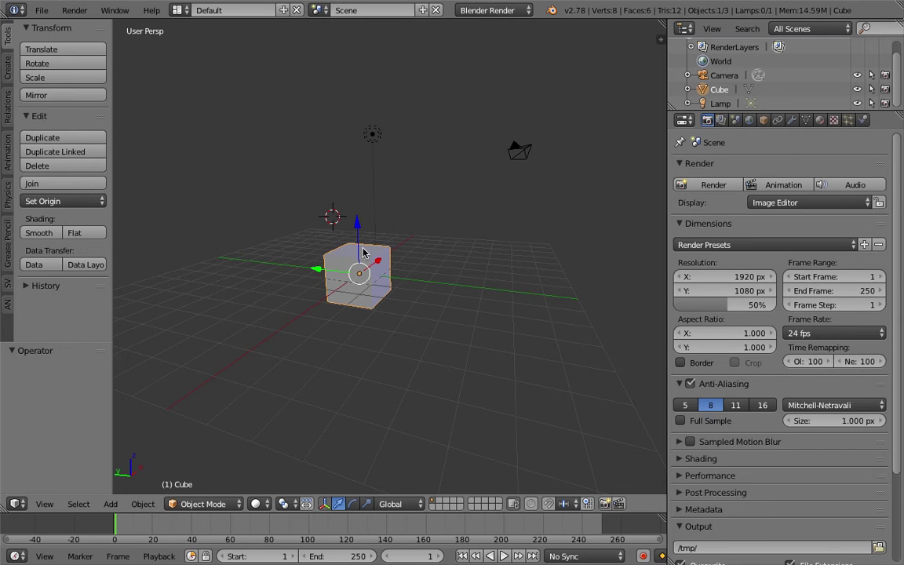
Replace the default cube with a torus mesh and clear its location to place it at the world origin.
key(x)
click(362, 251)
key(shift+a)
mouse_move(364, 244)
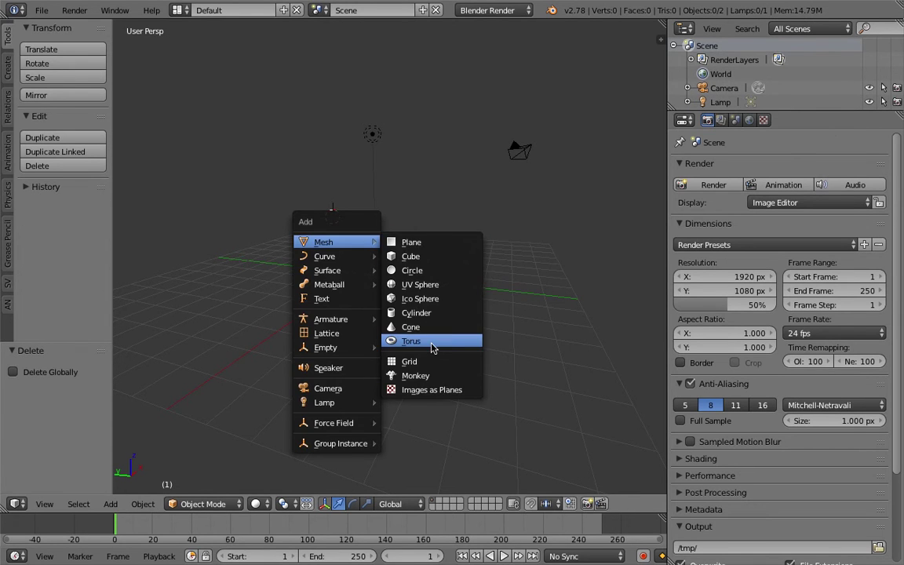
click(431, 342)
middle_drag(401, 254, 434, 232)
key(alt+g)
scroll(414, 281, up, 3)
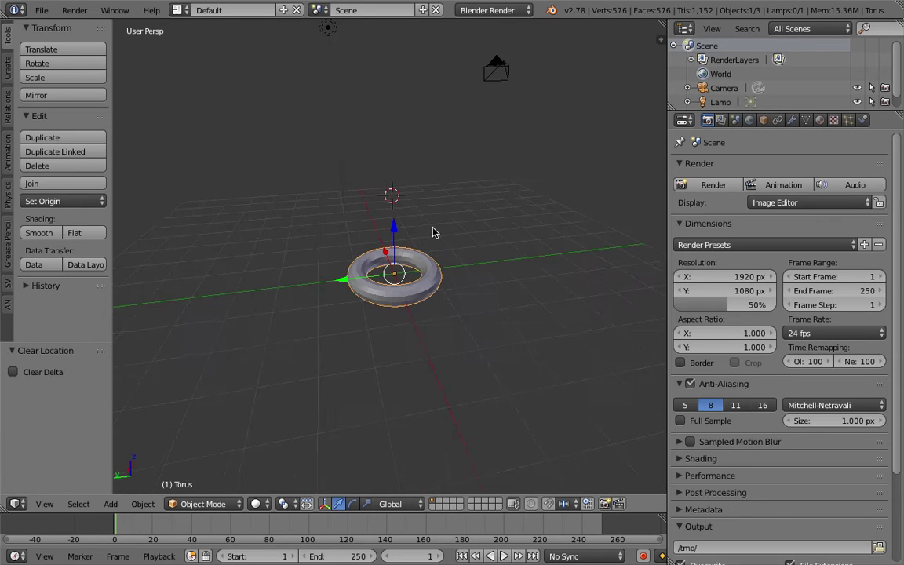
Add a Displace modifier to the torus.
click(791, 119)
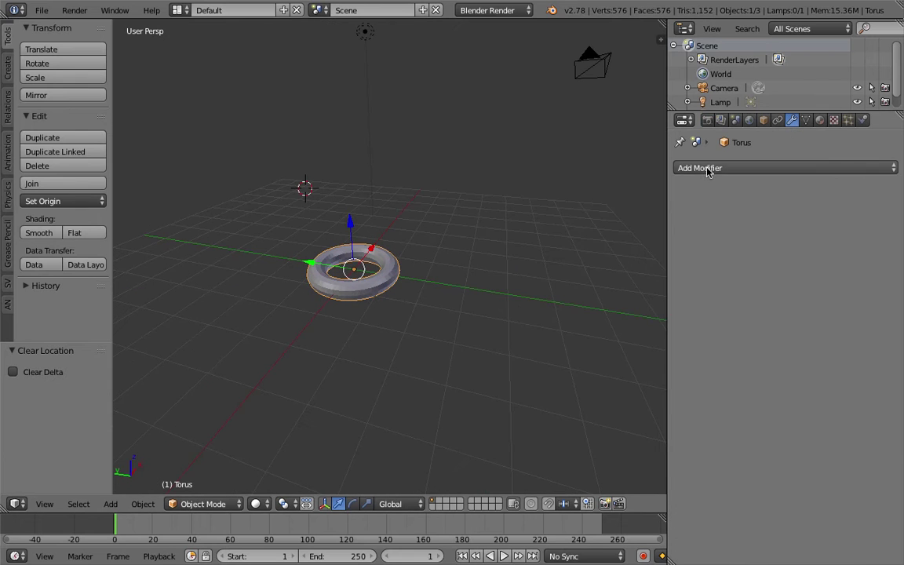
click(702, 169)
click(730, 262)
middle_drag(541, 253, 307, 256)
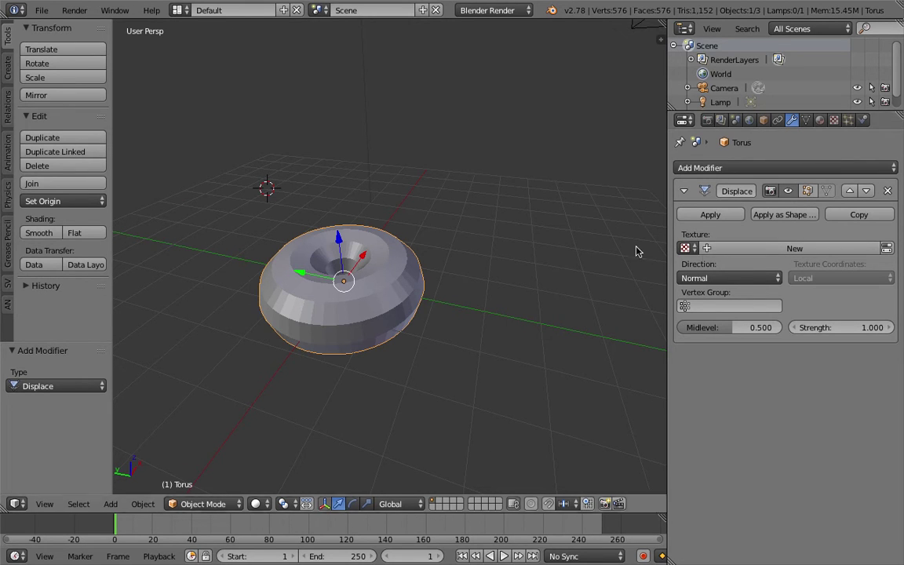
middle_drag(484, 254, 360, 269)
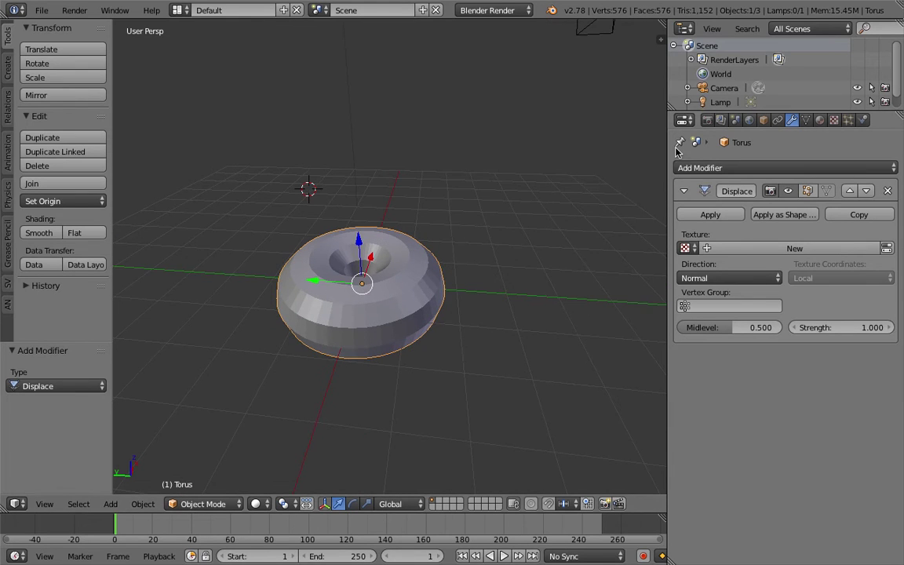
Create a new texture for the torus's Displace modifier and set the texture type to Clouds.
drag(668, 146, 626, 146)
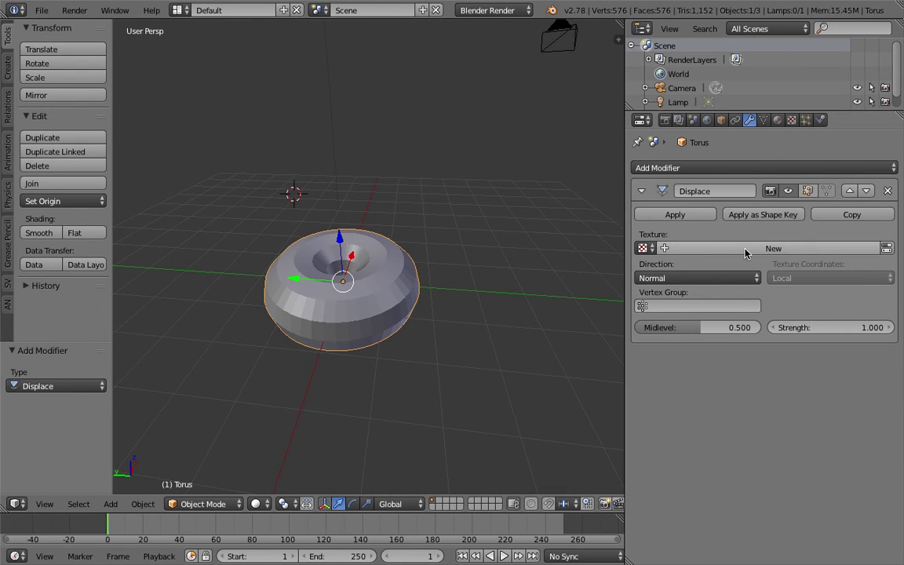
click(767, 250)
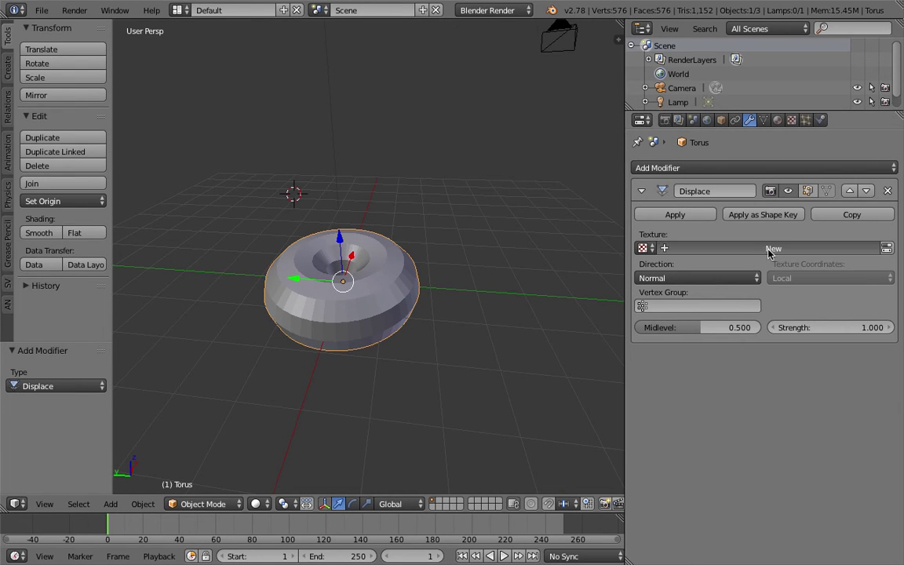
click(888, 248)
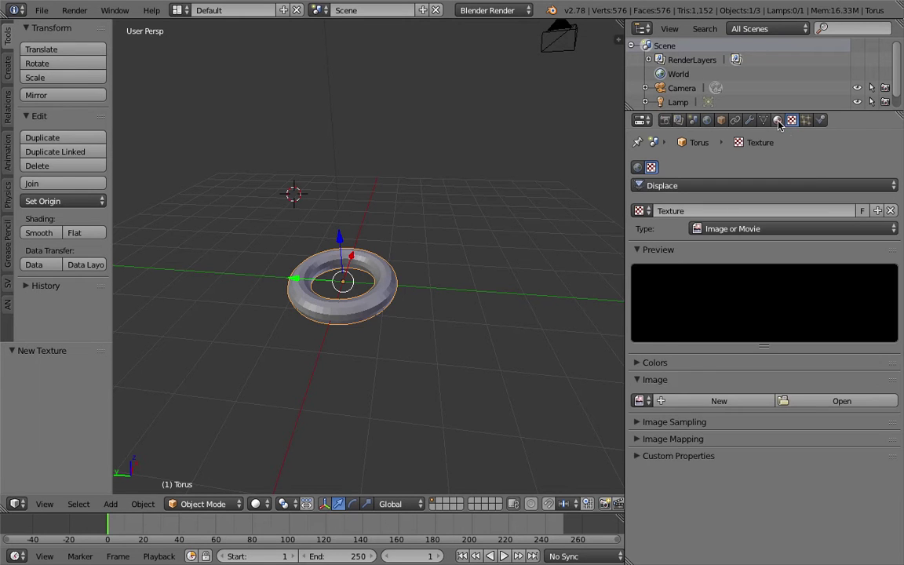
click(718, 230)
click(742, 277)
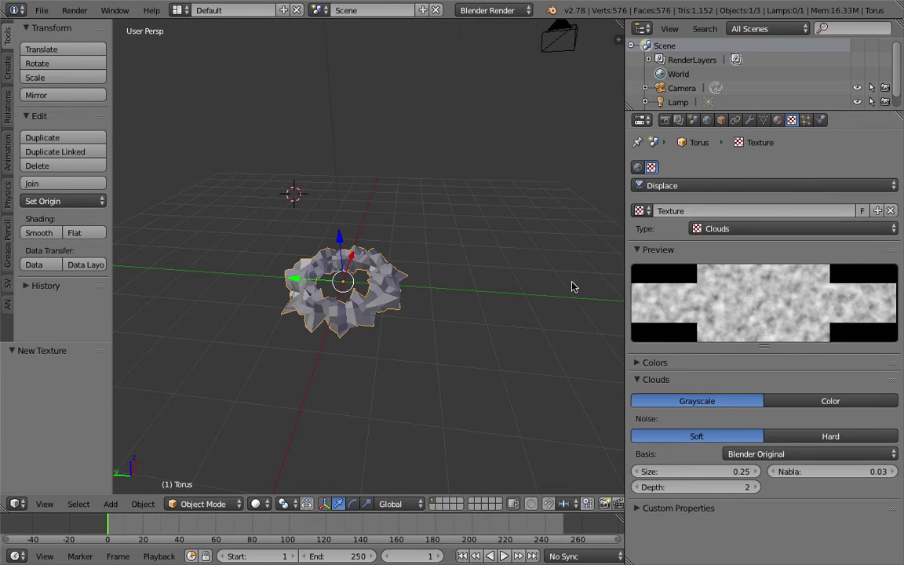
middle_drag(406, 310, 354, 298)
middle_drag(466, 294, 432, 301)
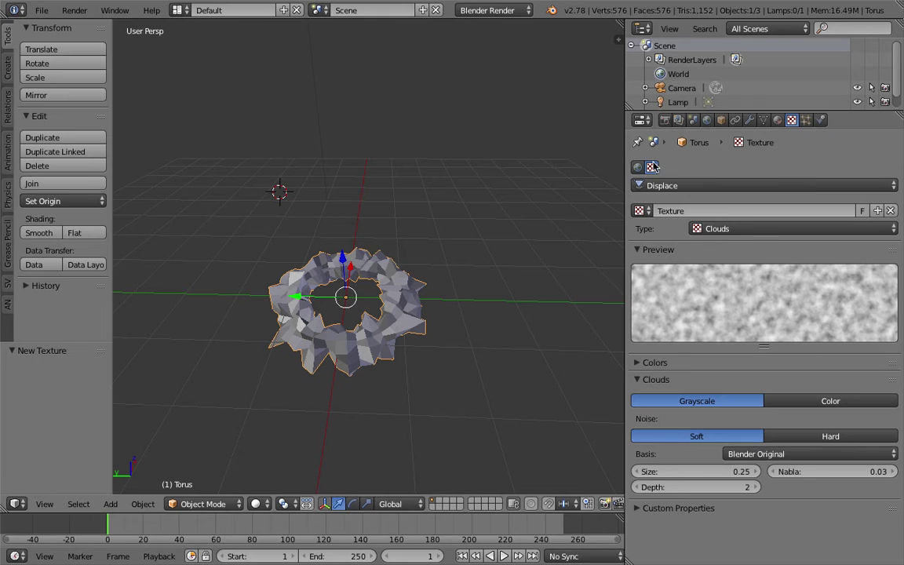
Add a plain-axes empty and move it above the torus to about X 0.83, Y -0.14, Z 1.51.
click(749, 119)
middle_drag(565, 281, 481, 287)
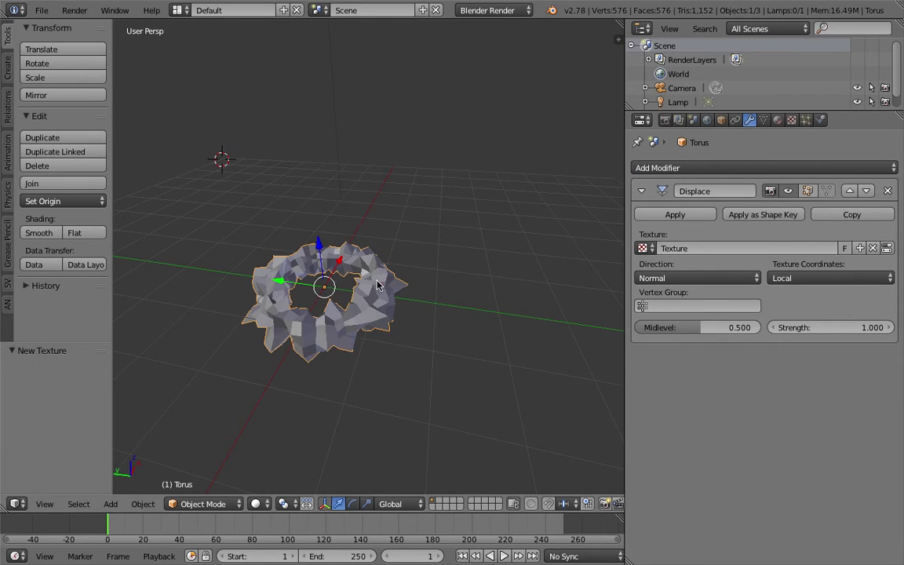
key(shift+a)
mouse_move(424, 259)
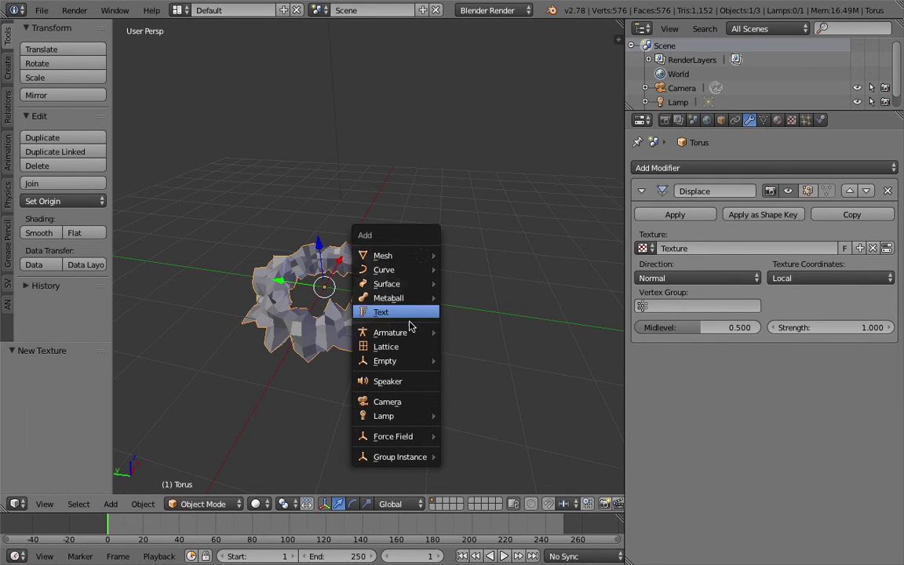
mouse_move(408, 361)
click(464, 362)
key(g)
click(336, 245)
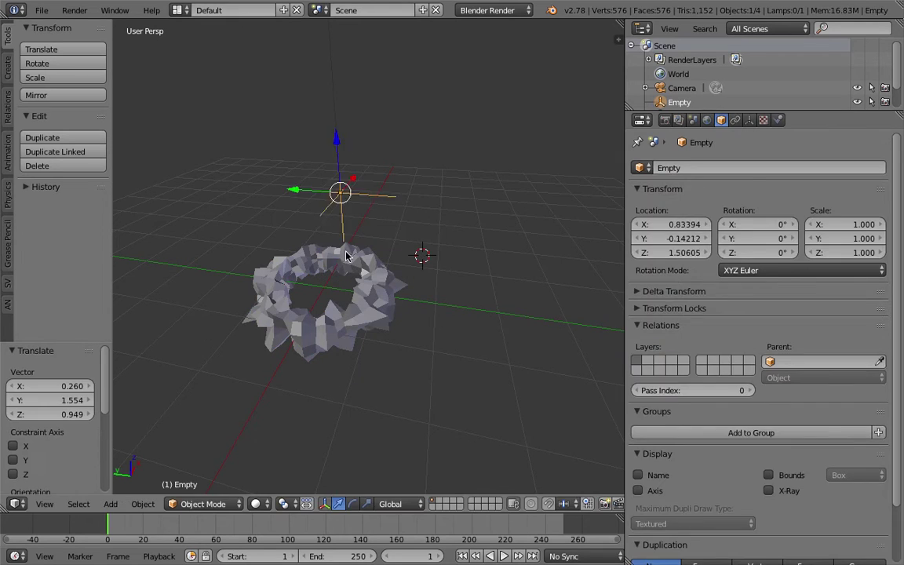
Set the texture coordinates of the torus's Displace modifier to Object.
right_click(337, 258)
click(800, 279)
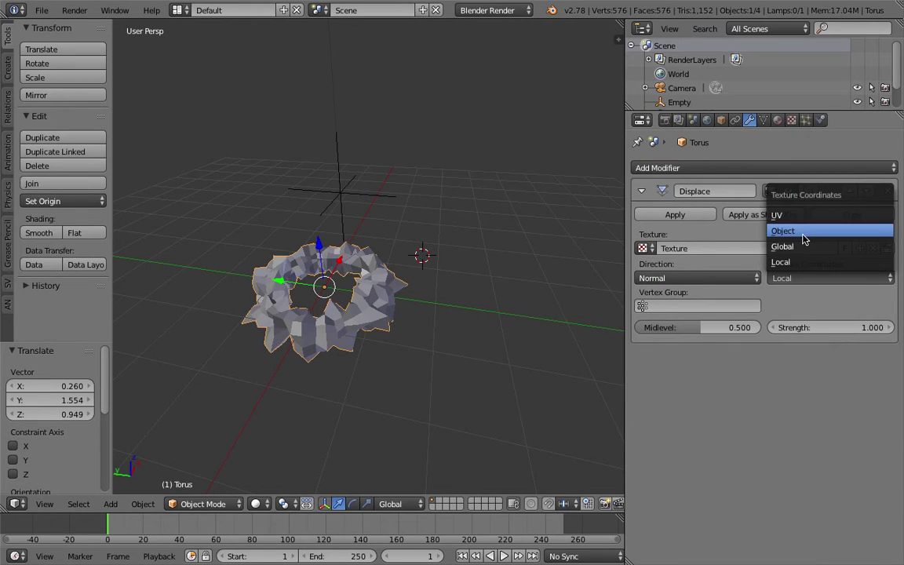
click(727, 216)
Move the empty by about X 0.375, Y -0.866, Z 0.24 and assign it as the Displace modifier's coordinate object.
right_click(342, 193)
key(g)
click(452, 200)
right_click(369, 289)
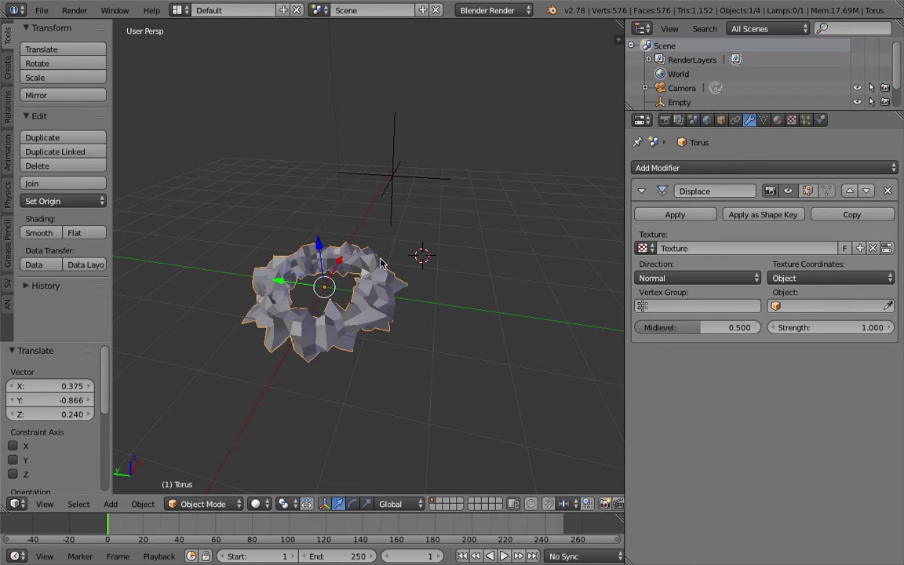
click(785, 307)
click(779, 341)
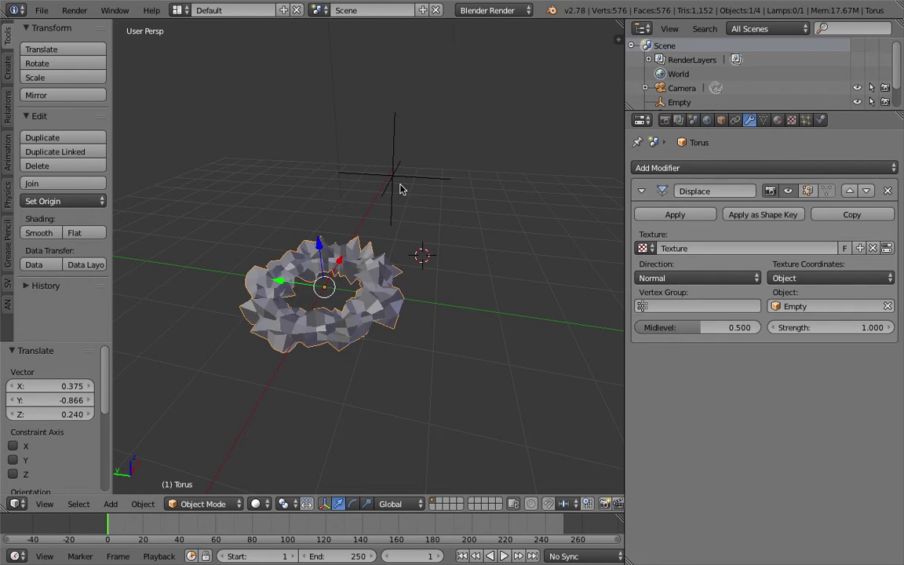
Move the empty farther from the torus by about X 0.80, Y -1.16, Z 0.77, and reselect the torus.
right_click(404, 198)
key(g)
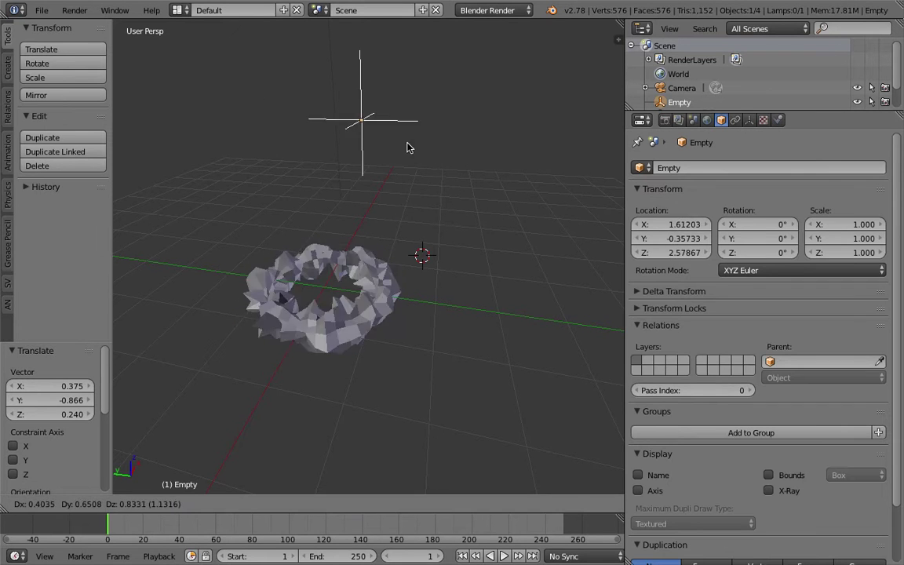
click(494, 153)
right_click(353, 309)
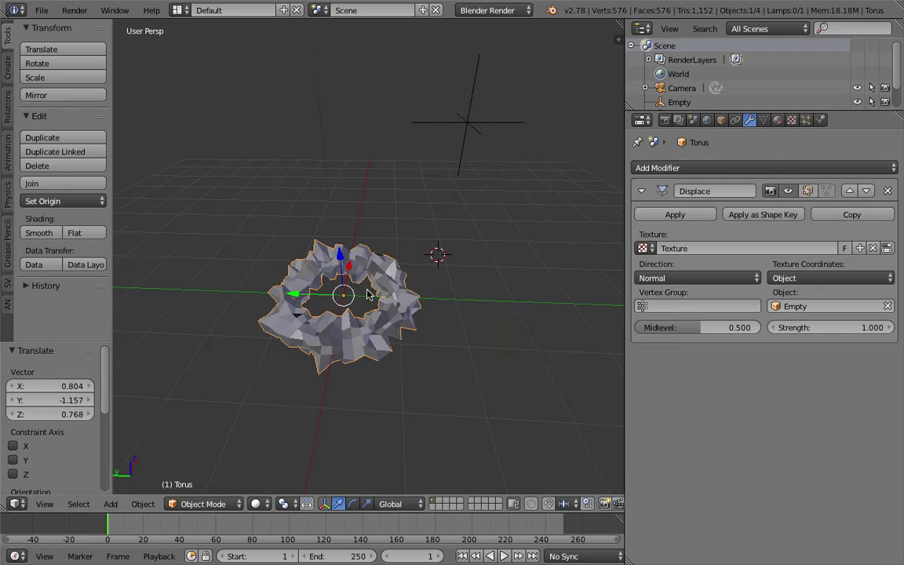
Try moving the torus relative to the empty to preview how its displacement changes.
key(g)
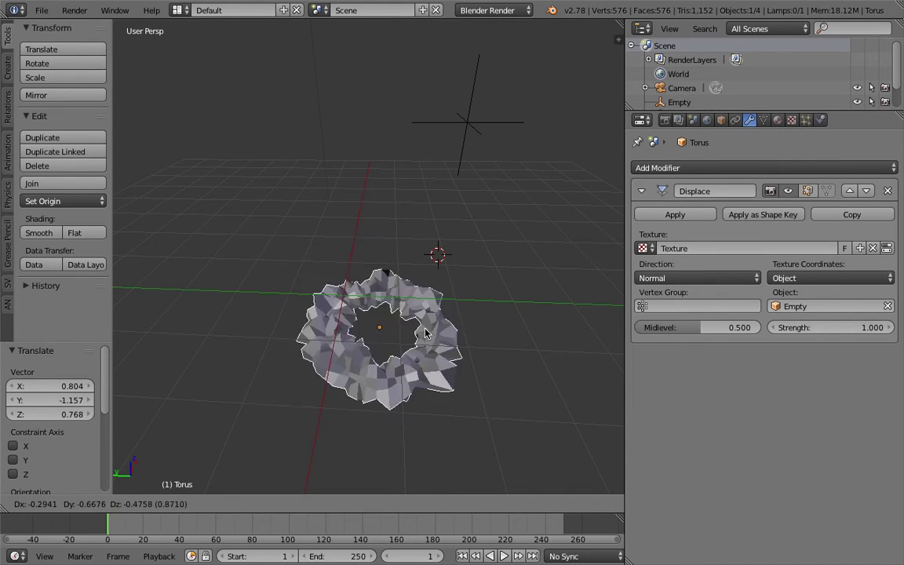
right_click(389, 303)
middle_drag(390, 303, 372, 328)
middle_drag(383, 388, 348, 314)
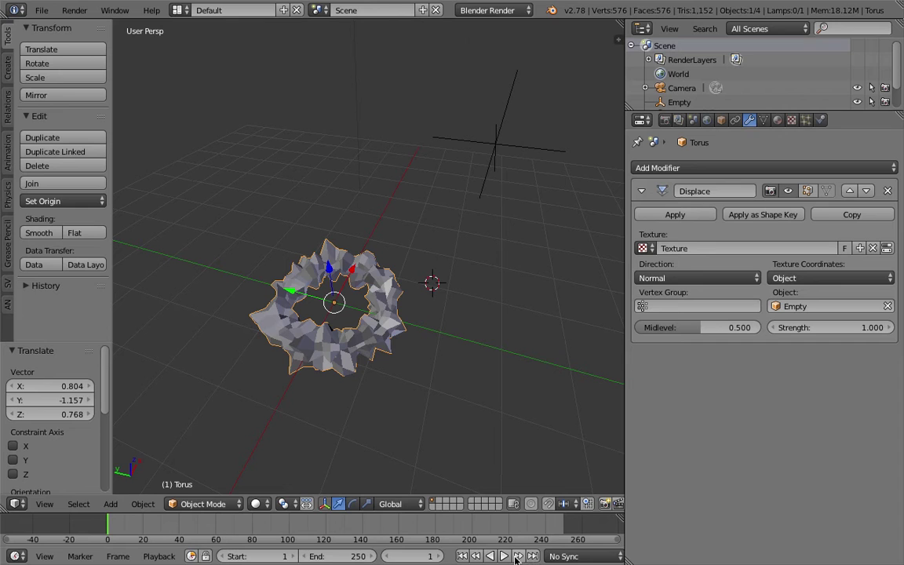
Enable automatic keyframing in the timeline and start animation playback.
scroll(425, 556, down, 2)
scroll(425, 556, up, 1)
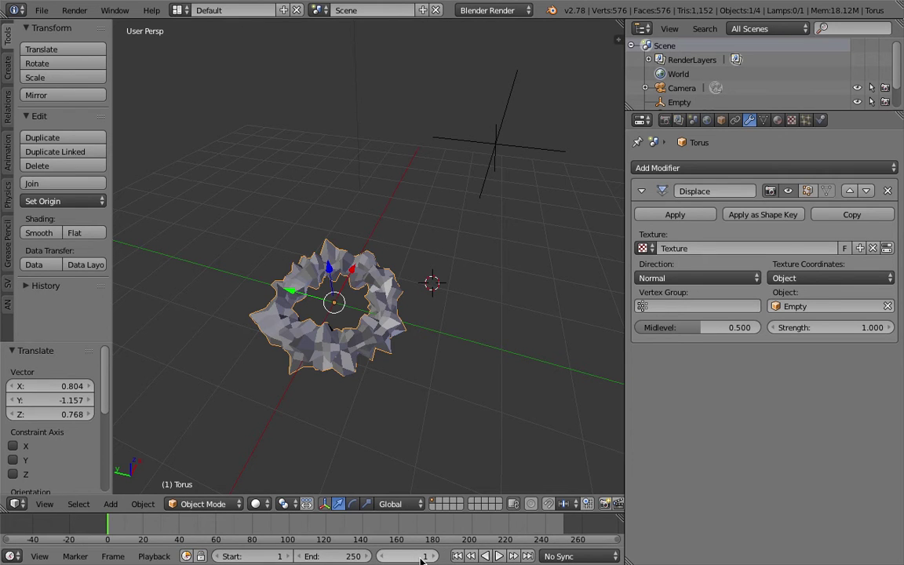
scroll(422, 558, down, 8)
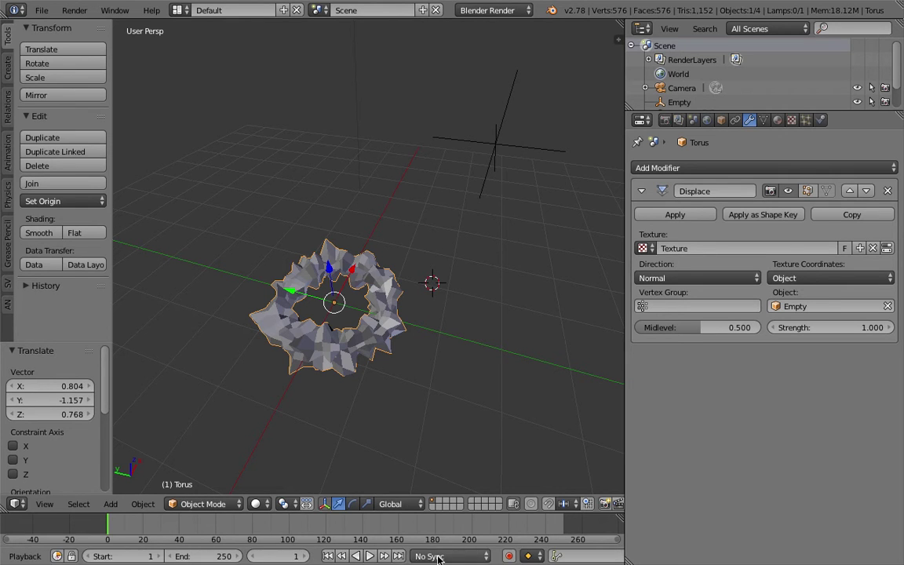
click(511, 557)
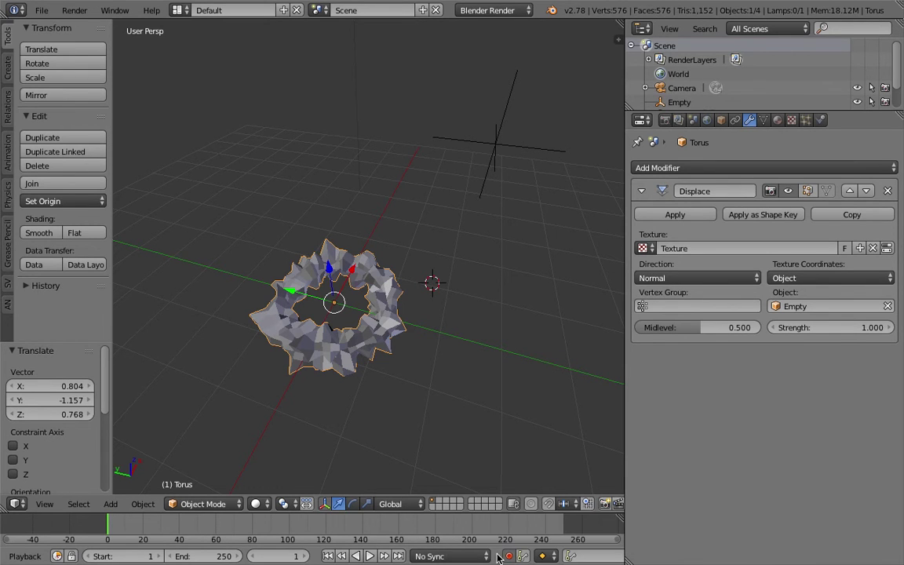
click(367, 556)
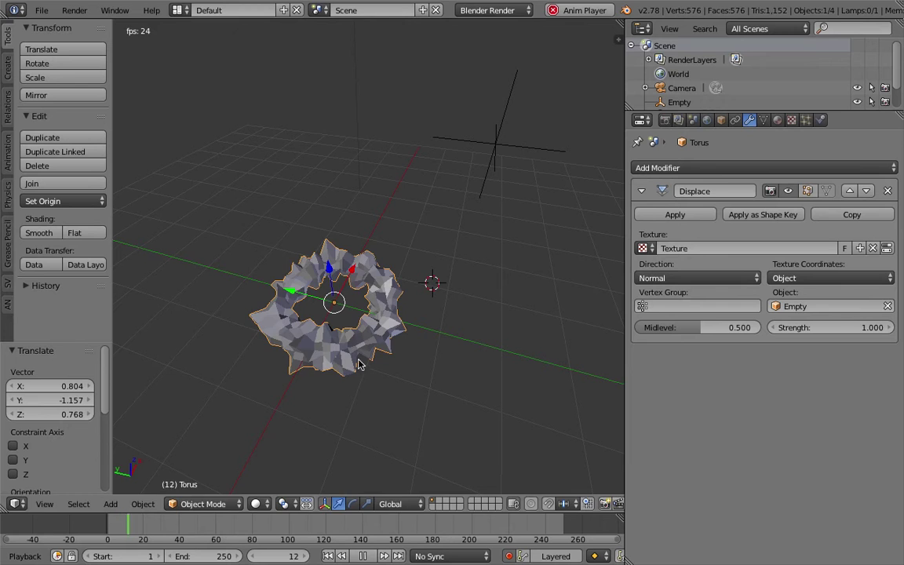
Record keyframes during playback by moving the torus, trackball-rotating it about 44.7° and 6.3°, and scaling it.
key(g)
click(375, 267)
key(r)
key(r)
click(428, 328)
key(s)
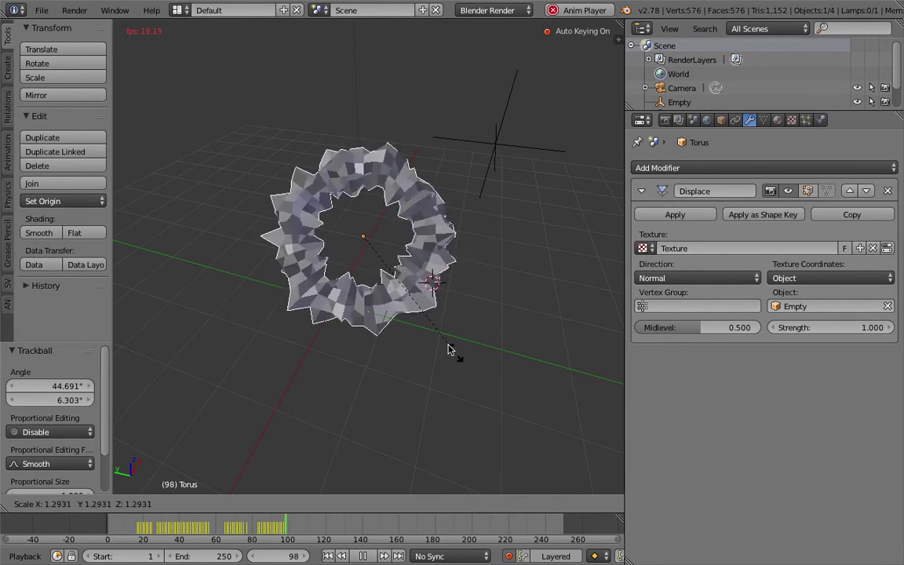
click(435, 329)
Record more torus keyframes by trackball-rotating about -32.7° and -24.6°, moving it, and trackball-rotating again about 13.8° and 46.4°.
key(r)
key(r)
click(398, 291)
key(g)
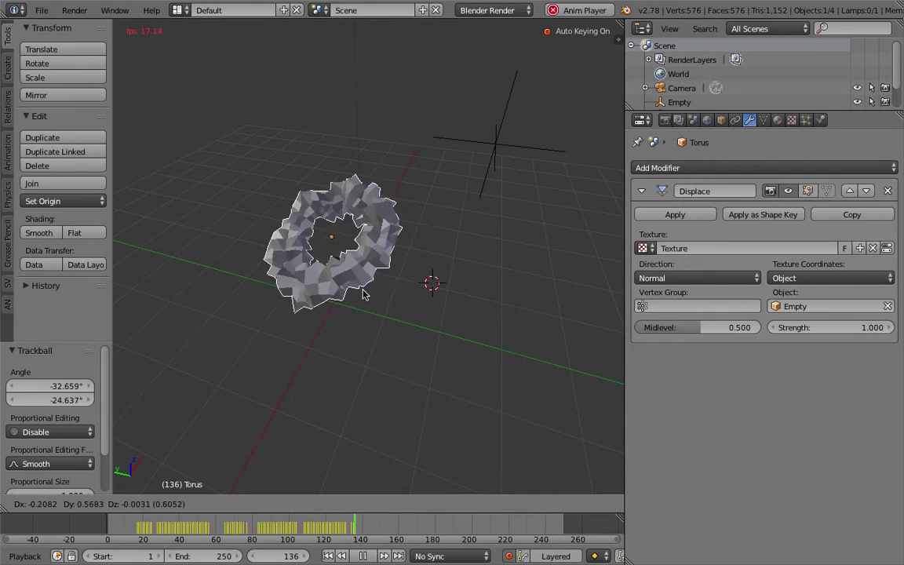
click(396, 310)
key(r)
key(r)
click(450, 321)
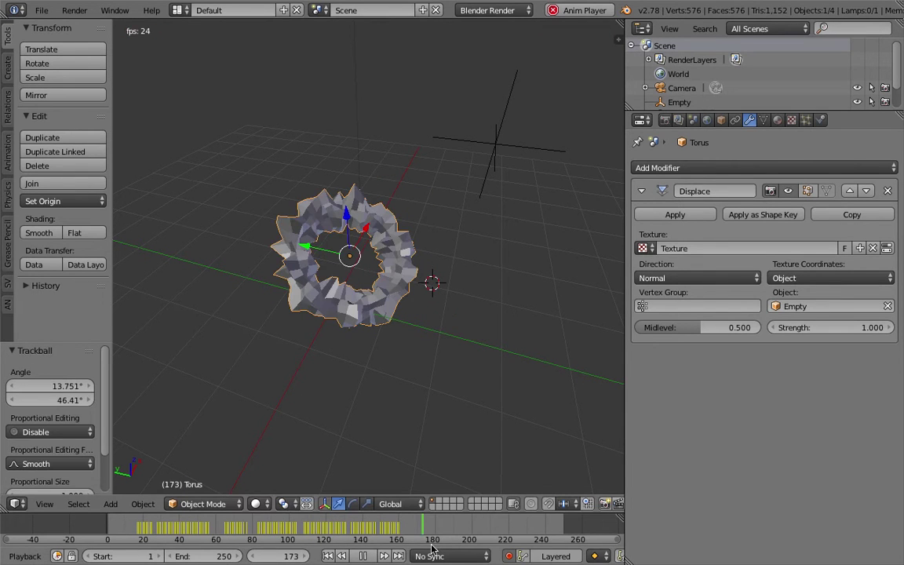
Stop playback and scrub back through the recorded torus animation to frame 80.
click(362, 556)
click(389, 520)
drag(388, 520, 252, 525)
middle_drag(366, 284, 396, 266)
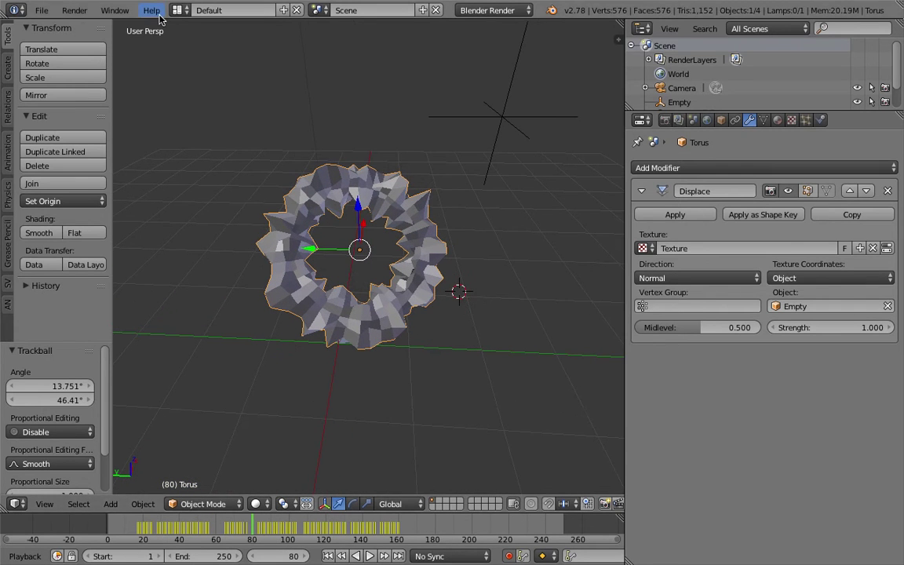
Start an Alembic export of the scene and set its end frame to 100.
click(42, 11)
mouse_move(115, 279)
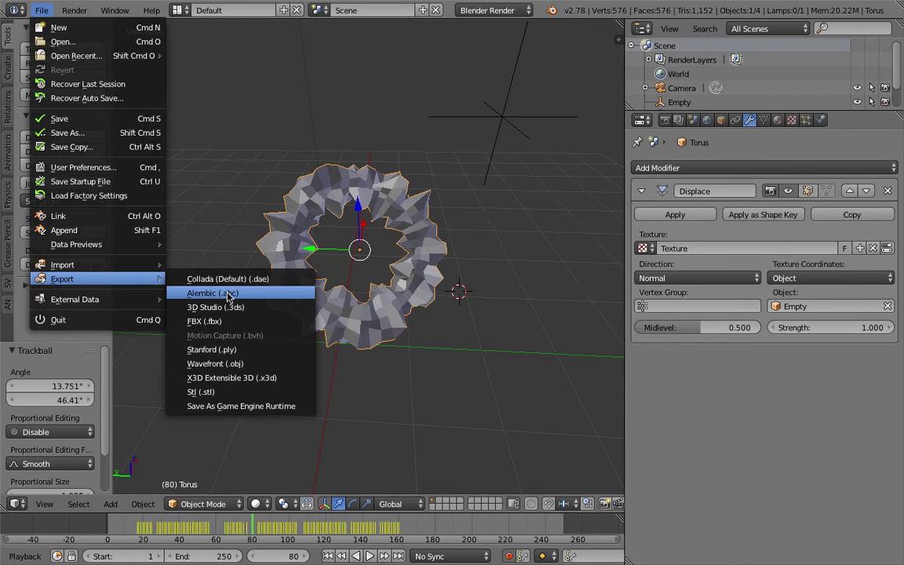
click(220, 295)
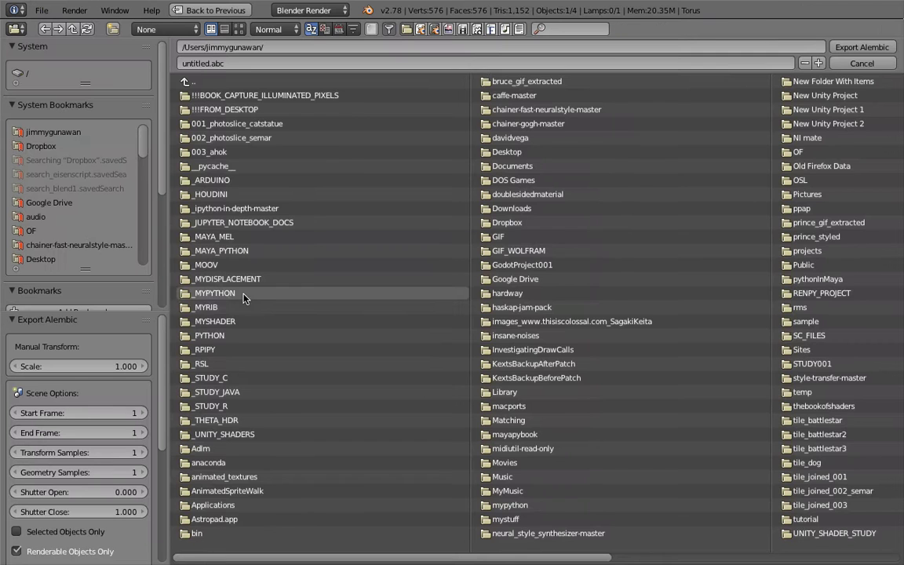
click(79, 432)
text(100)
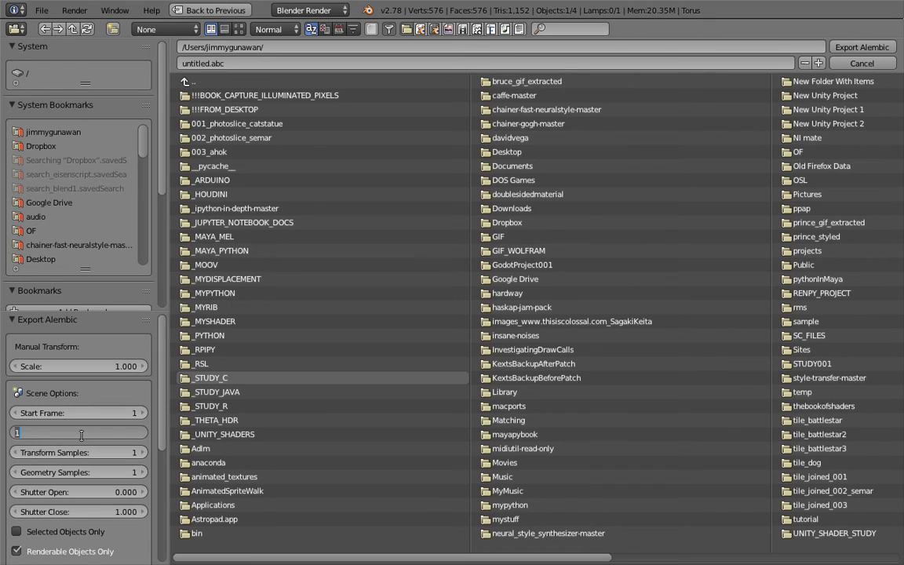
key(Return)
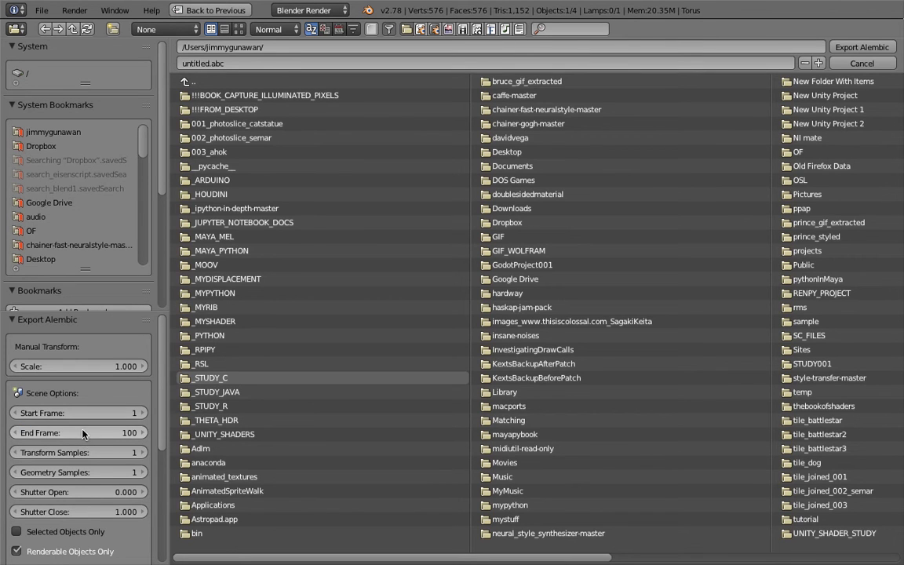
Review the export options and export the Alembic file to the Desktop folder as quick_test_blender_export_anim.abc.
drag(160, 414, 154, 446)
scroll(91, 487, down, 3)
scroll(100, 402, up, 3)
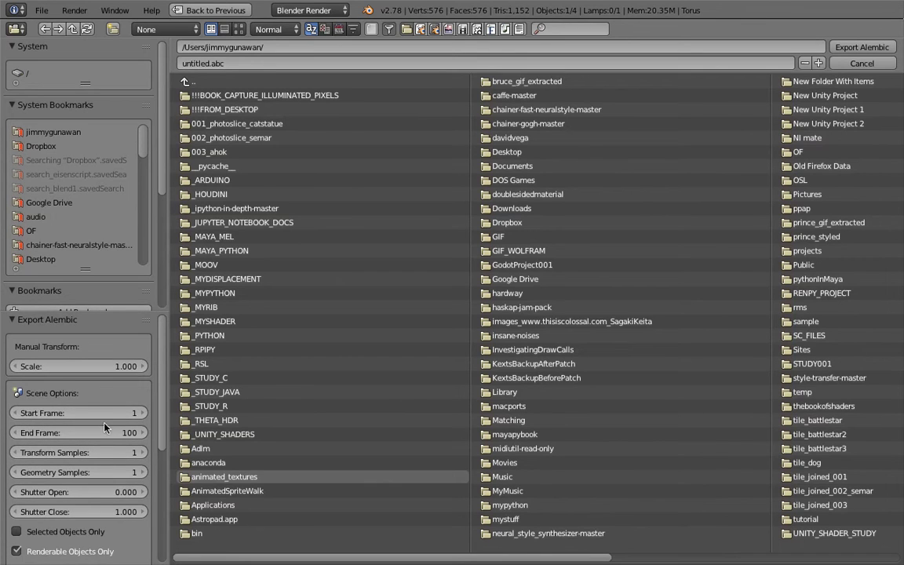
scroll(102, 440, down, 1)
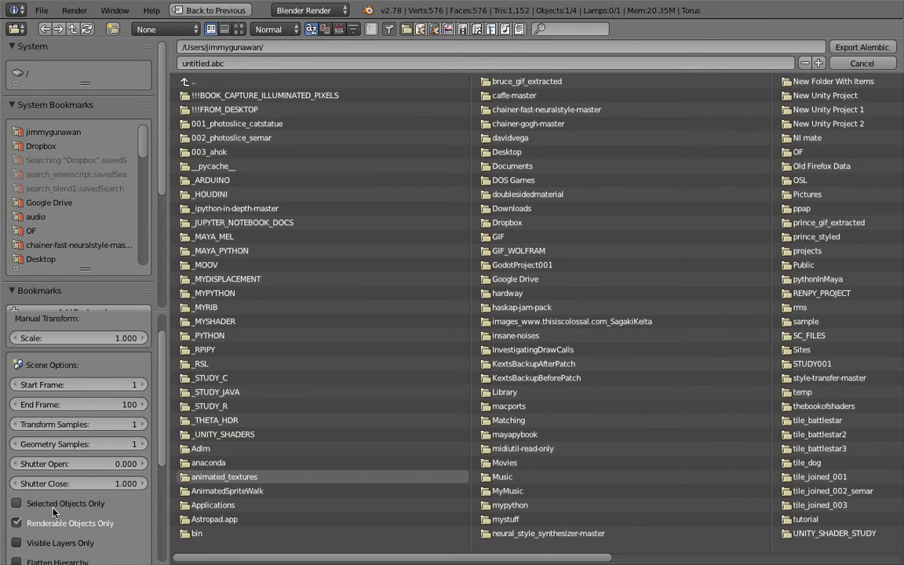
scroll(164, 464, up, 1)
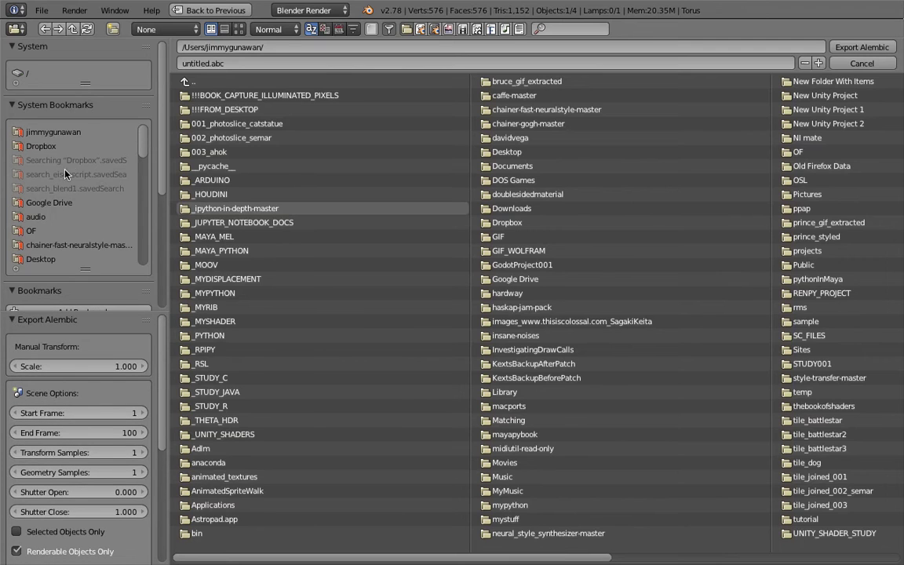
click(49, 259)
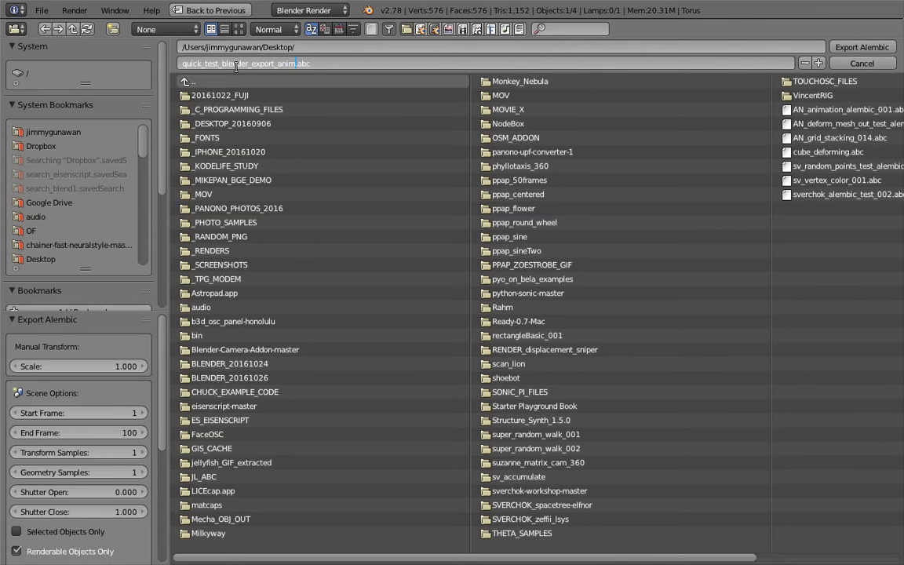
click(862, 47)
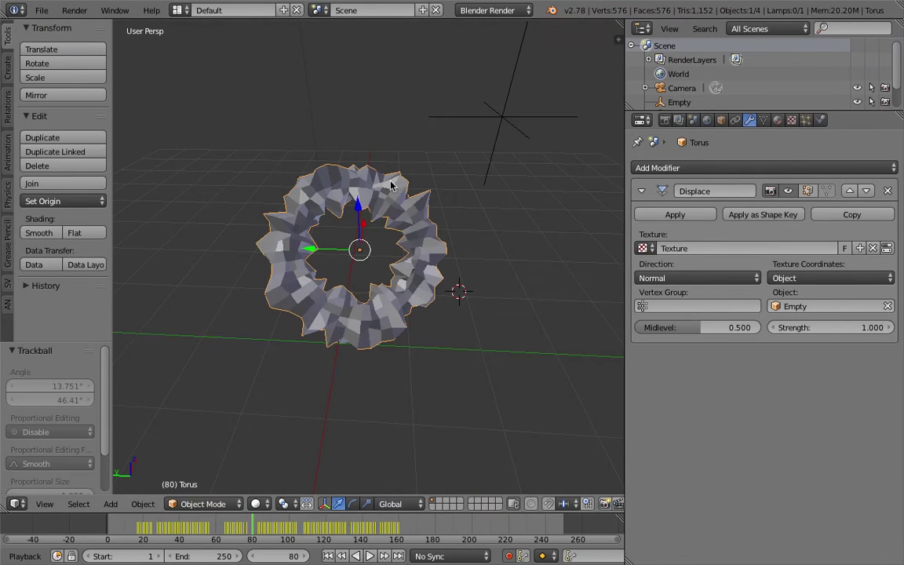
Save the scene in the Desktop folder as blender_anim.blend.
middle_drag(391, 184, 343, 194)
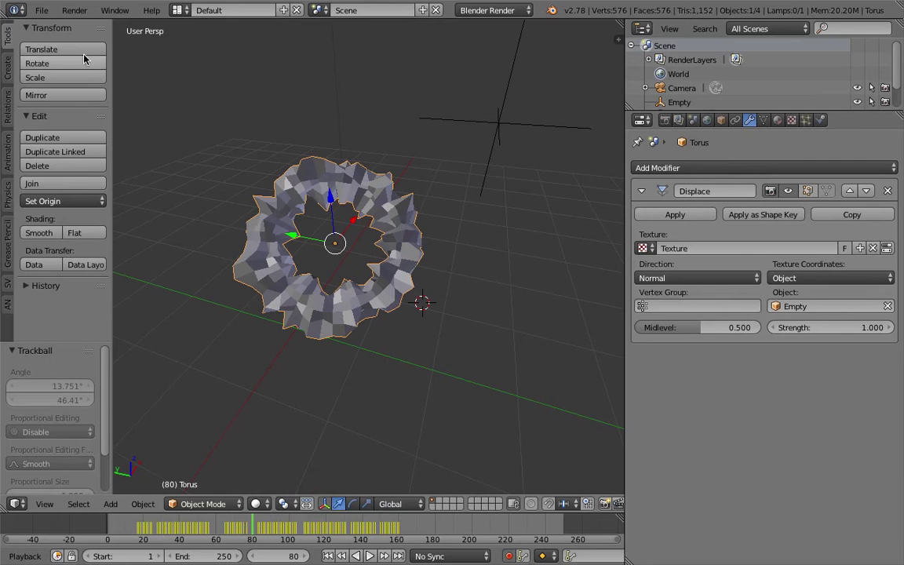
click(41, 11)
click(79, 129)
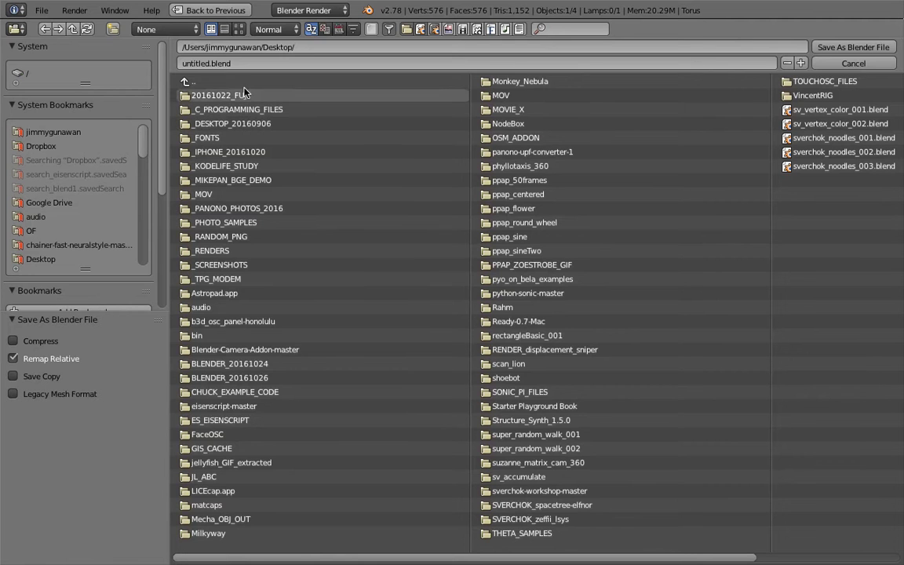
click(209, 64)
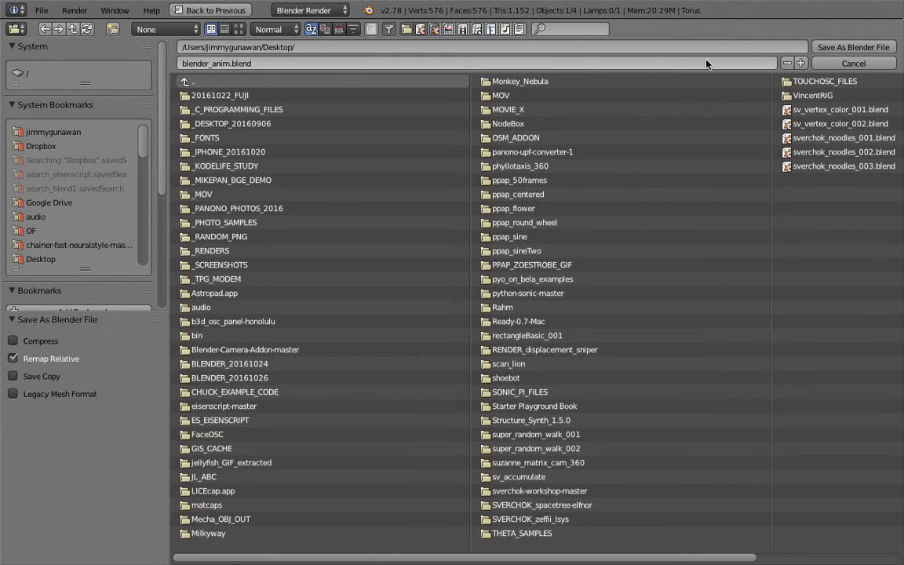
key(Return)
Start a new scene and delete the default cube.
click(42, 10)
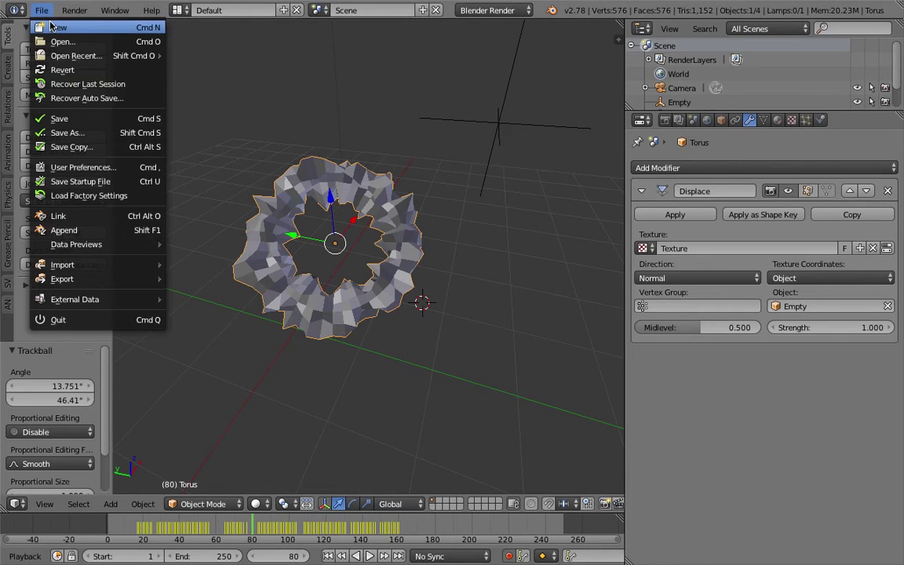
click(52, 25)
click(56, 37)
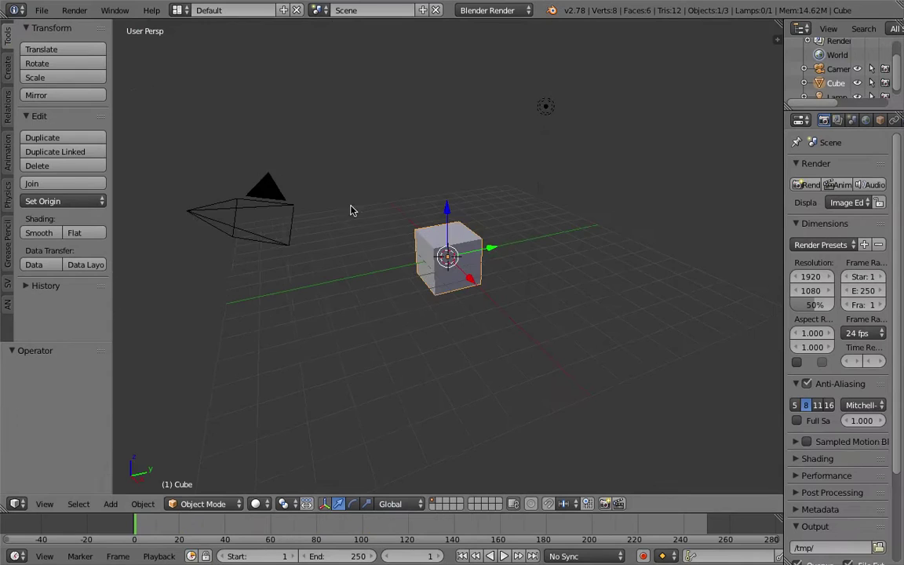
key(x)
click(441, 223)
Move the default camera and lamp to layer 2.
scroll(424, 225, down, 3)
right_click(338, 211)
shift+right_click(474, 181)
key(m)
key(2)
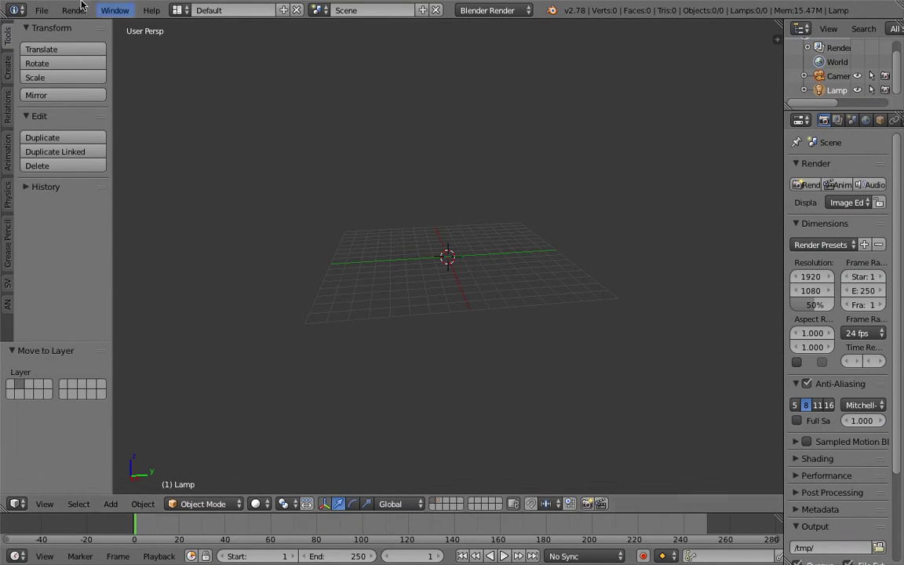
Import the Alembic file quick_test_blender_export_anim.abc from the Desktop folder.
click(41, 10)
mouse_move(111, 265)
click(231, 262)
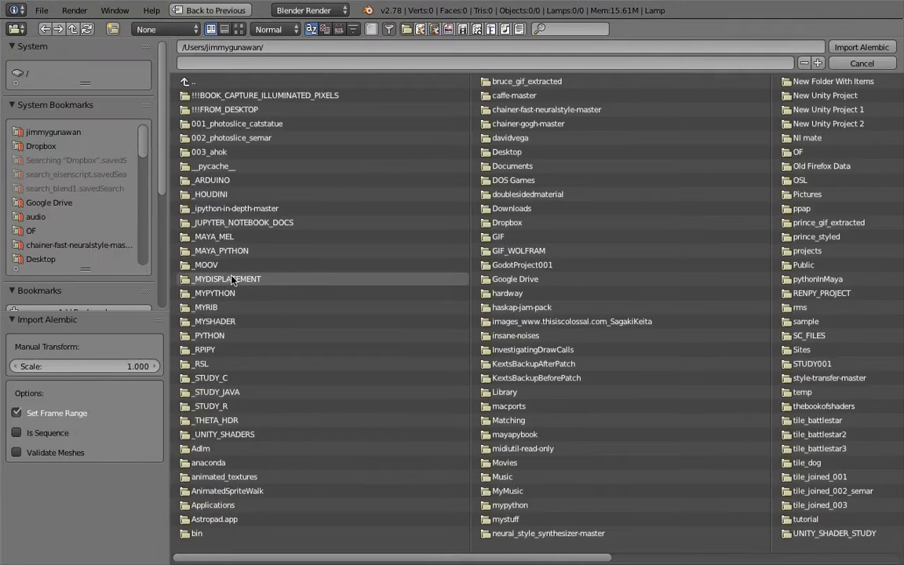
click(45, 264)
drag(713, 556, 871, 550)
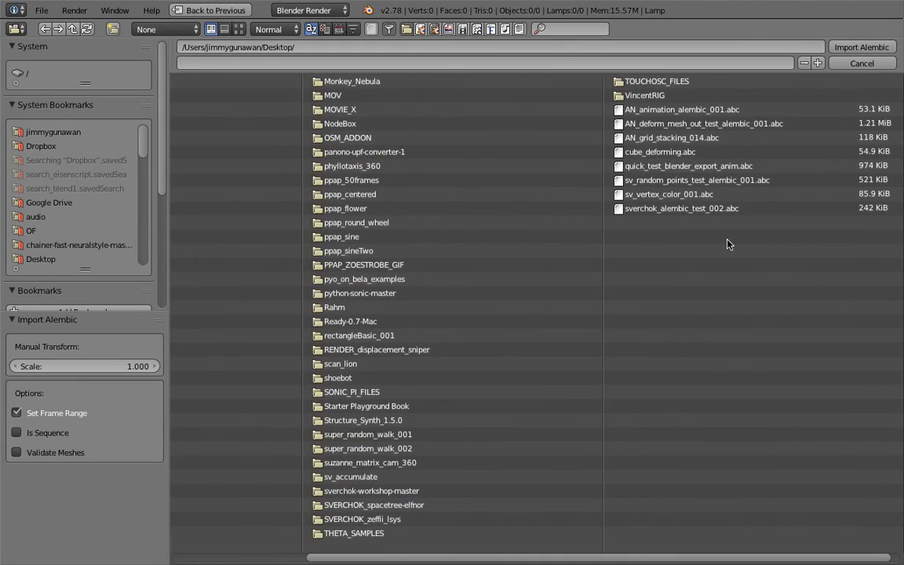
click(697, 167)
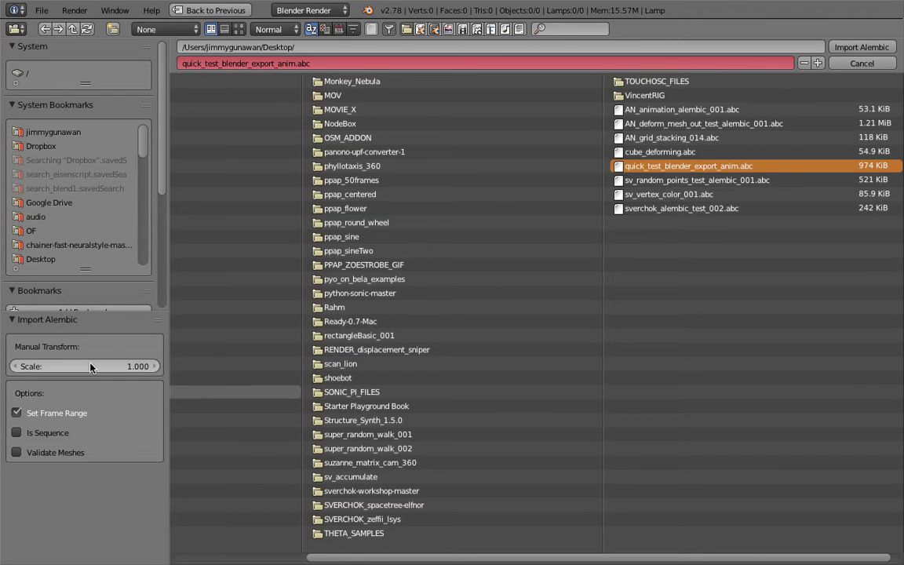
click(845, 50)
Scrub the imported animation to frame 72 and select the torus.
scroll(474, 299, up, 6)
middle_drag(502, 247, 222, 477)
scroll(446, 293, down, 3)
drag(157, 531, 299, 519)
middle_drag(434, 317, 513, 237)
right_click(492, 241)
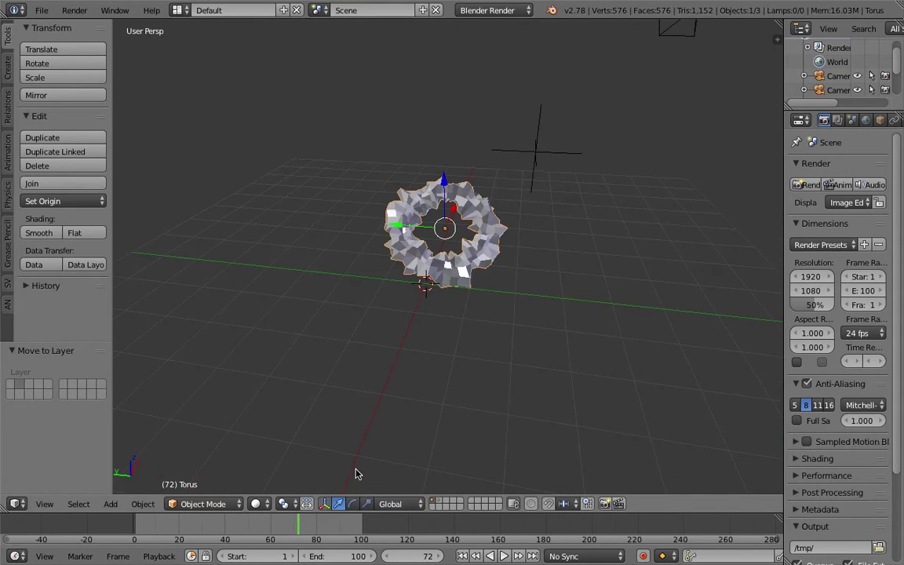
Preview the imported torus animation and scrub to frame 80.
key(alt+a)
drag(296, 528, 316, 519)
middle_drag(424, 426, 386, 355)
scroll(401, 353, up, 3)
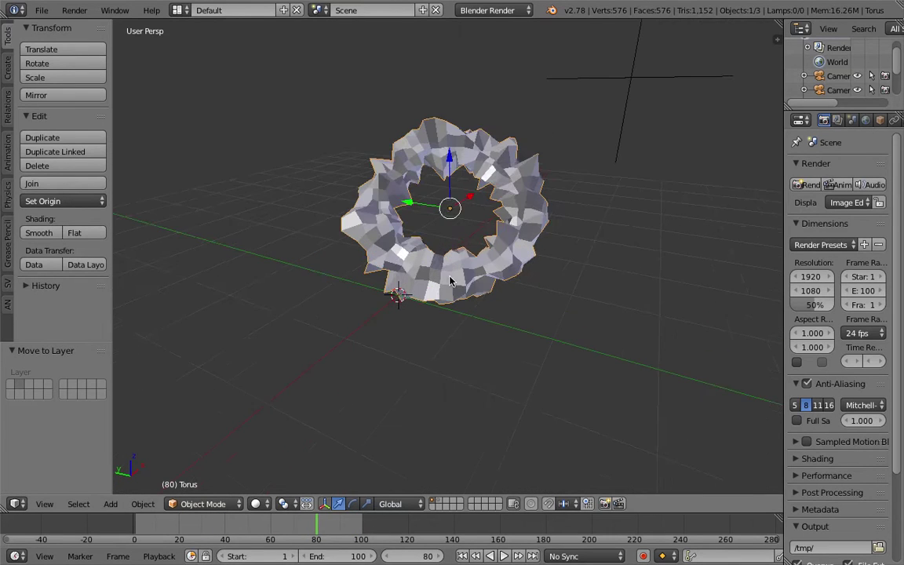
Widen the properties editor and show the torus's Mesh Sequence Cache modifier settings.
shift+middle_drag(450, 281, 443, 303)
drag(785, 86, 561, 157)
shift+middle_drag(353, 242, 365, 257)
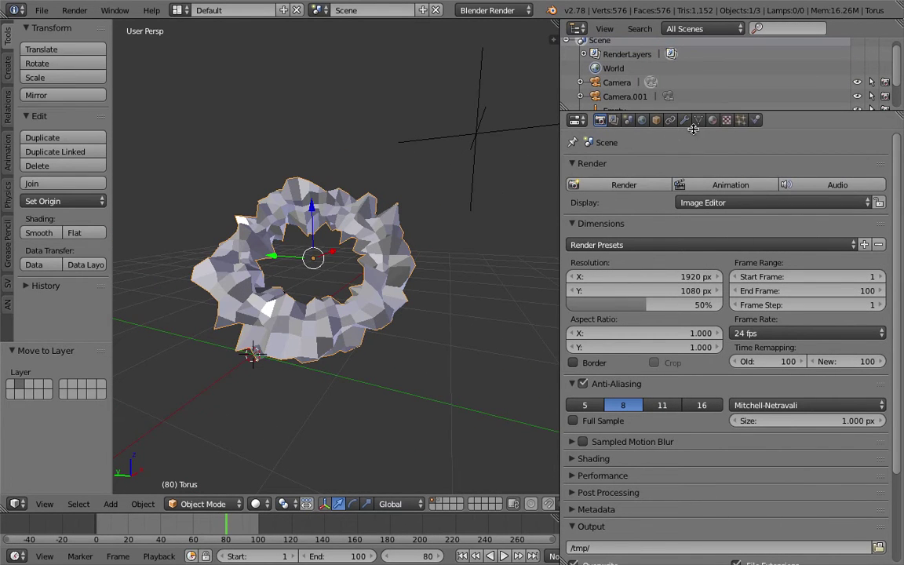
middle_drag(410, 236, 410, 233)
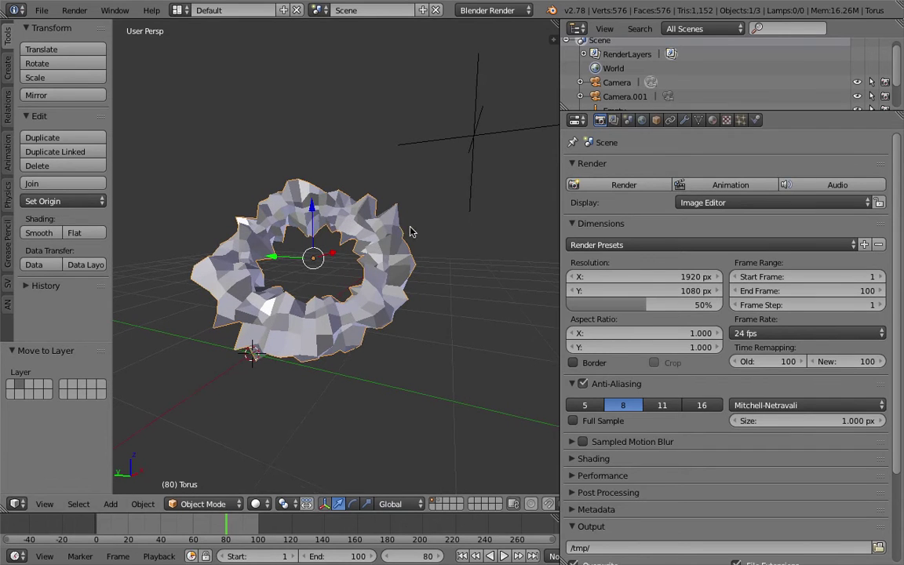
click(684, 122)
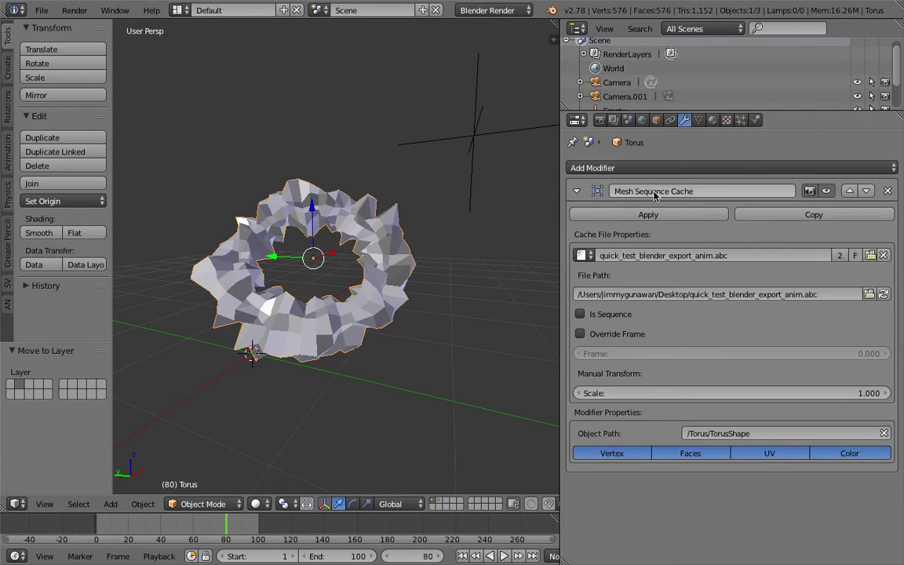
drag(561, 167, 553, 167)
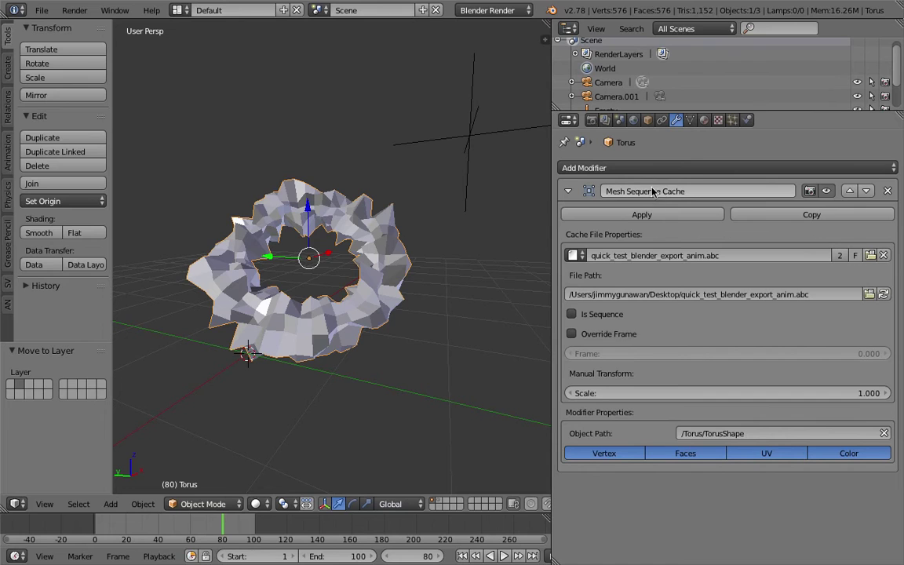
Set the influence of the torus's Transform Cache constraint to 0.
click(661, 121)
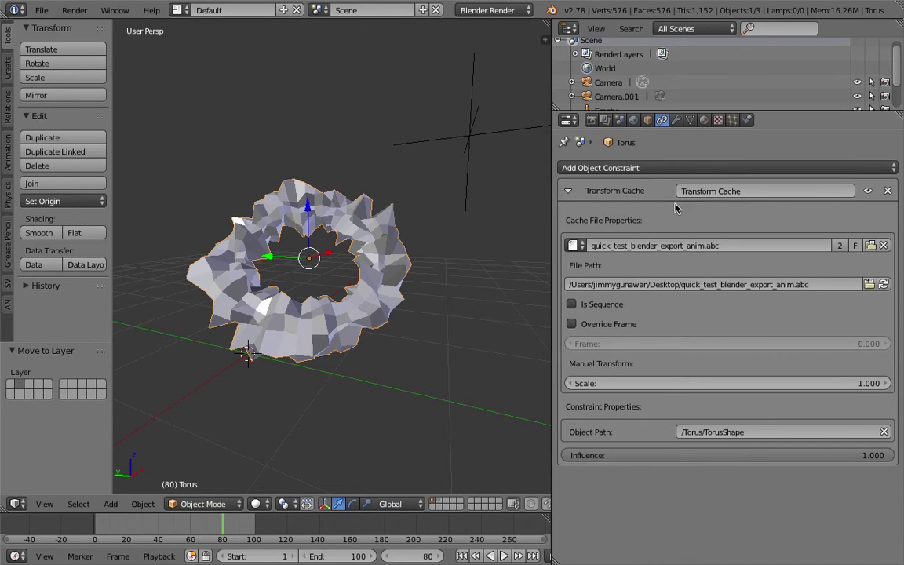
click(676, 120)
click(661, 120)
middle_drag(381, 281, 412, 288)
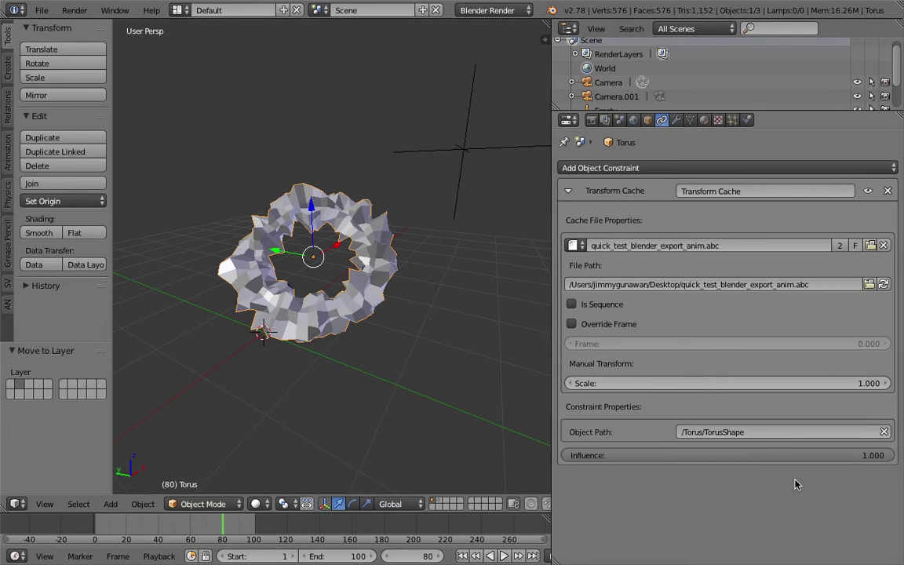
drag(824, 456, 567, 456)
scroll(471, 424, down, 3)
middle_drag(451, 33, 442, 68)
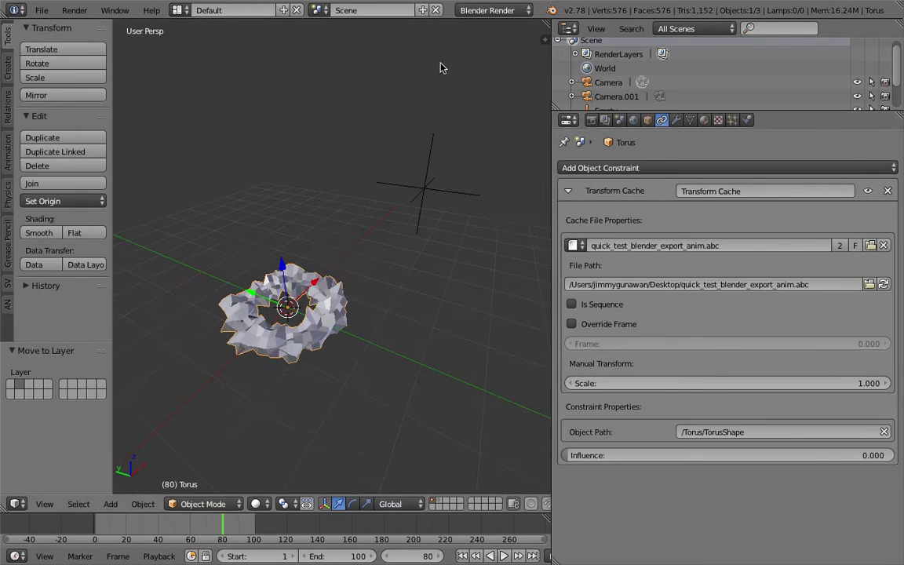
Start animation playback and set the Transform Cache influence to 1.
key(alt+a)
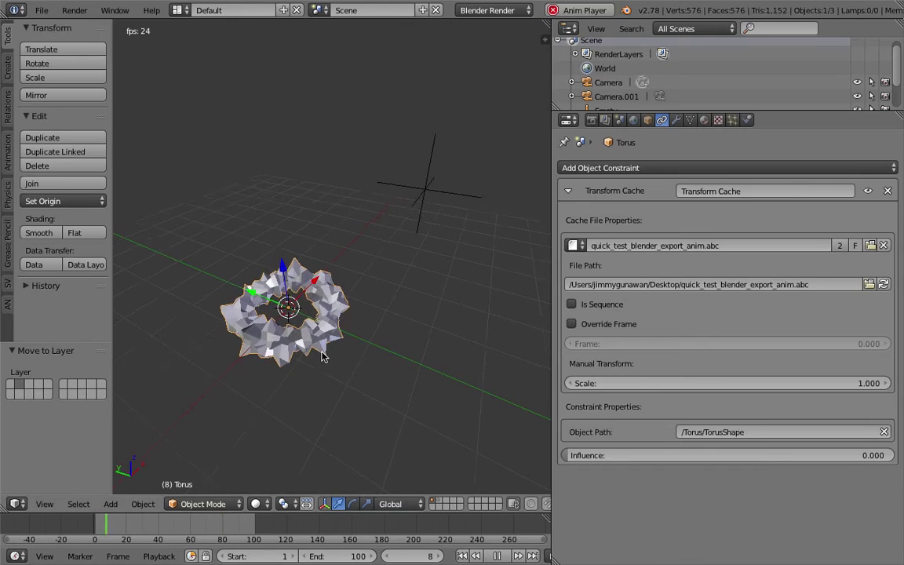
middle_drag(334, 349, 238, 342)
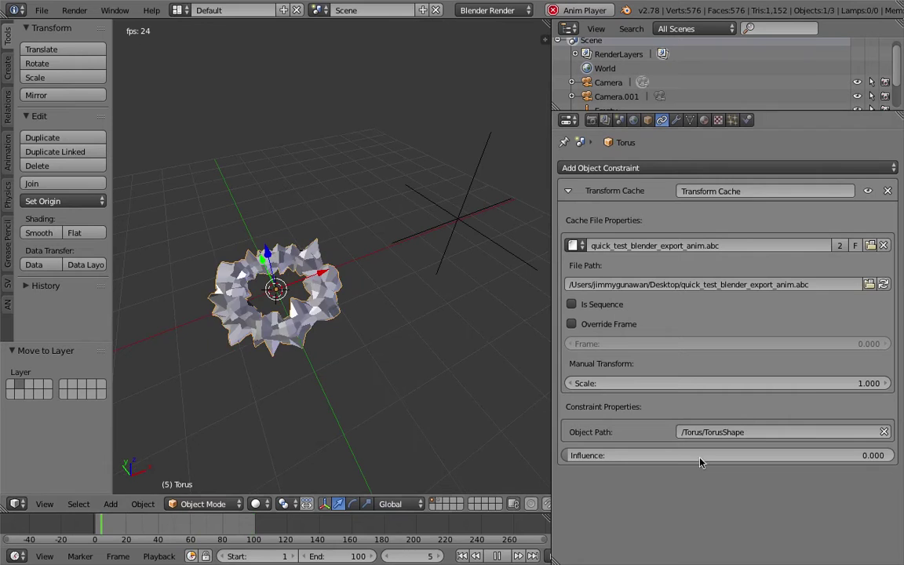
drag(598, 456, 892, 455)
middle_drag(385, 267, 414, 264)
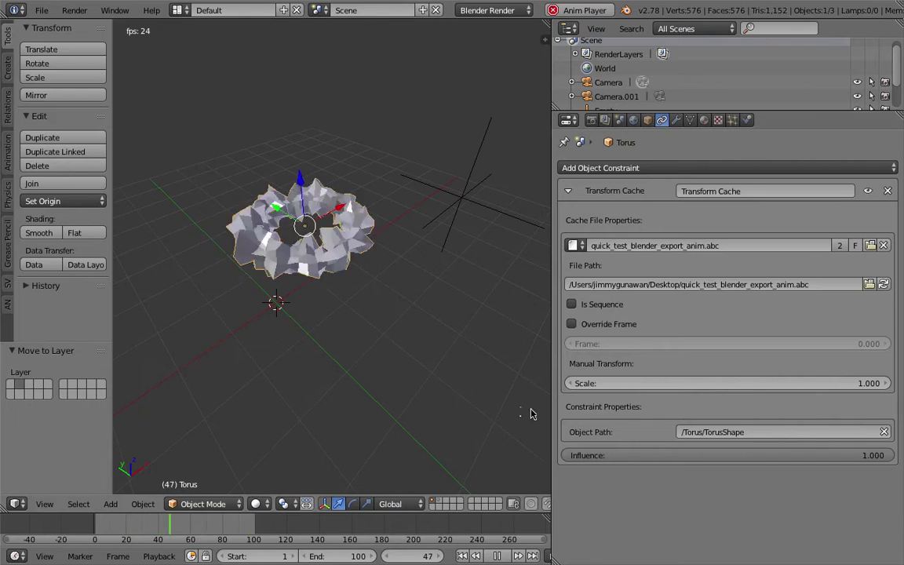
Examine the torus deformation during playback with its Mesh Sequence Cache modifier settings shown.
click(676, 121)
middle_drag(436, 234, 400, 257)
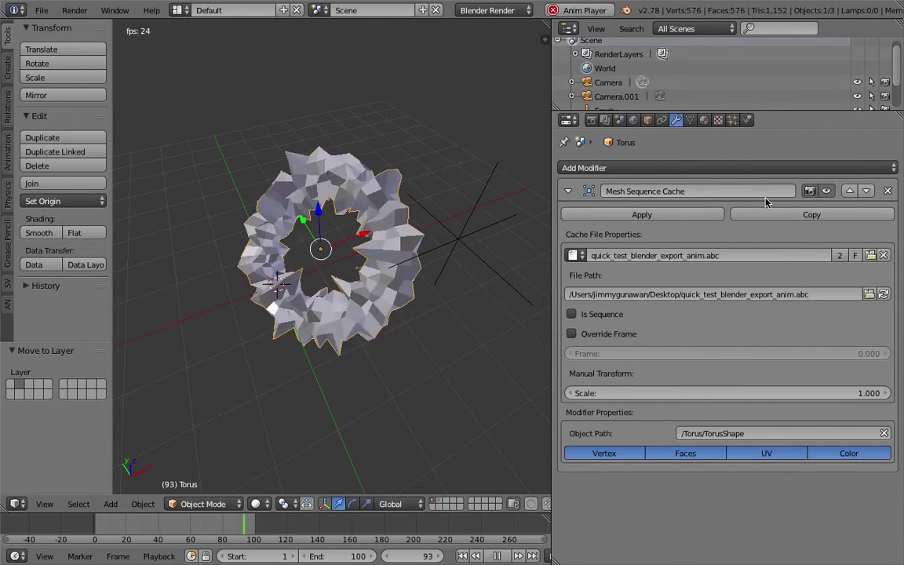
middle_drag(415, 242, 362, 290)
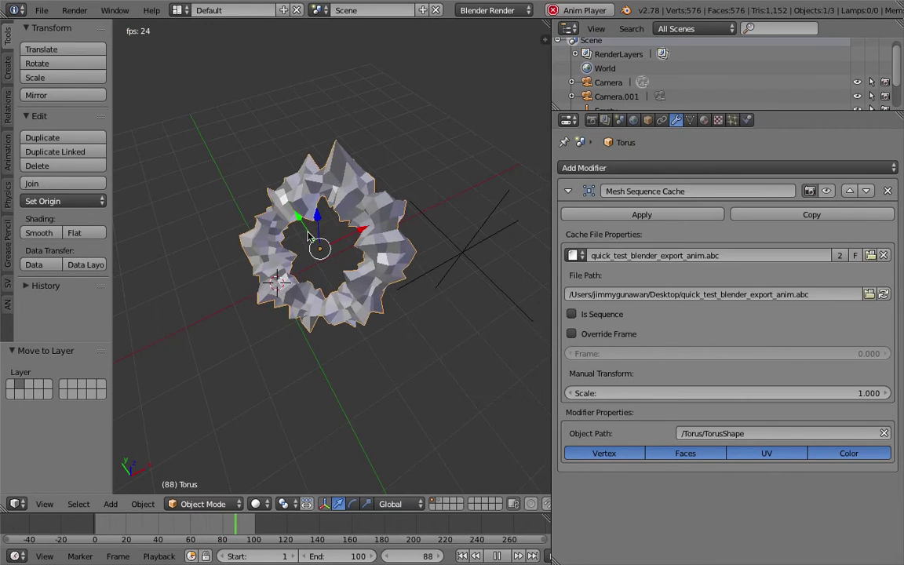
middle_drag(371, 251, 389, 240)
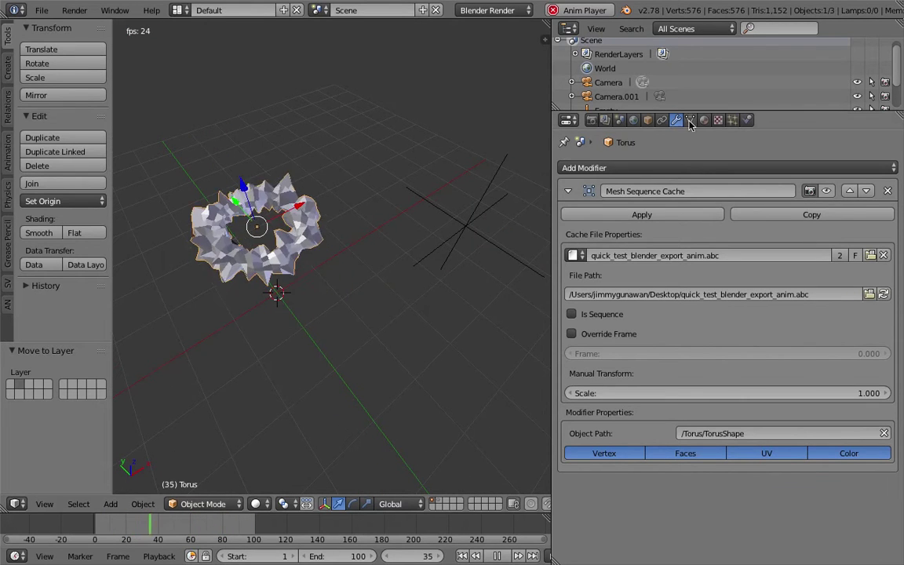
Set the cache scale in the torus's Transform Cache constraint to 2.600 and check it in the Mesh Sequence Cache modifier.
click(663, 120)
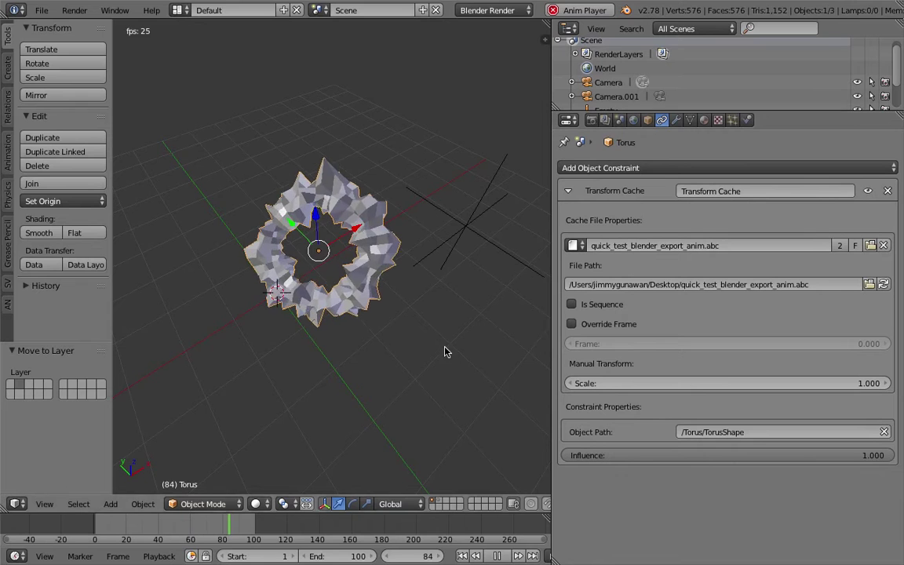
middle_drag(369, 325, 373, 326)
mouse_move(694, 383)
mouse_down()
mouse_move(718, 383)
mouse_move(708, 383)
mouse_up()
scroll(337, 327, down, 5)
middle_drag(338, 327, 367, 323)
mouse_move(699, 383)
mouse_down()
mouse_move(722, 383)
mouse_move(699, 383)
mouse_up()
middle_drag(412, 336, 363, 301)
drag(752, 385, 798, 388)
click(676, 119)
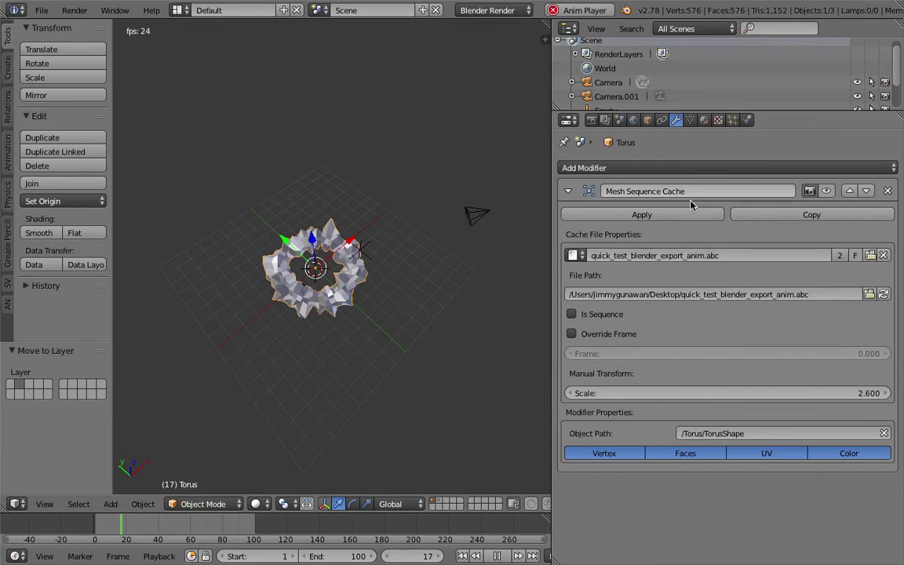
Stop the animation playback and scrub the timeline to frame 63.
middle_drag(478, 298, 476, 314)
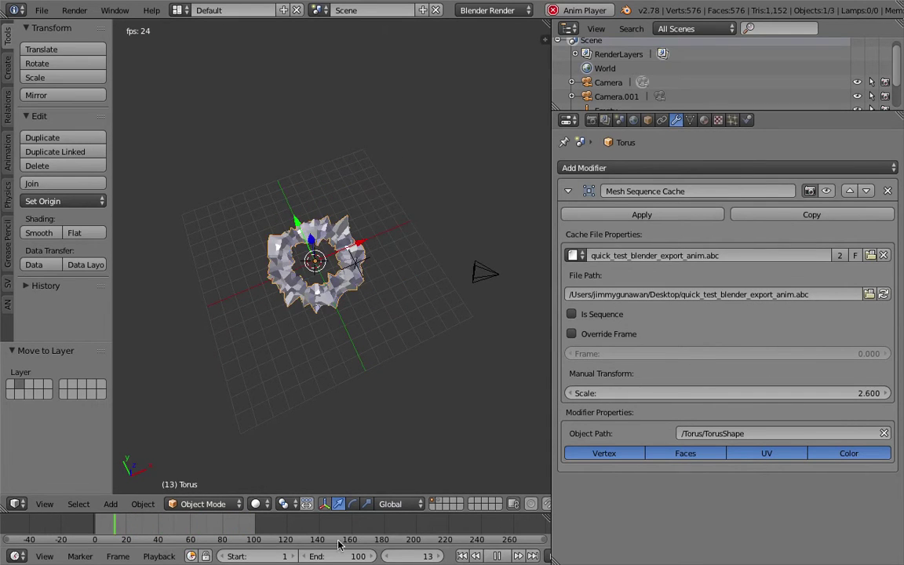
click(208, 528)
key(alt+a)
drag(207, 526, 193, 526)
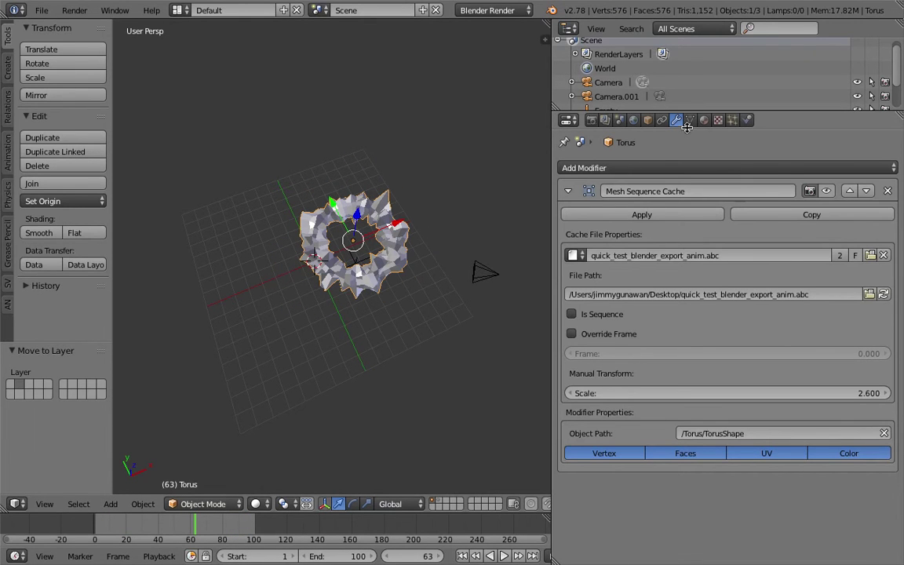
Enable Override Frame in the torus's Transform Cache constraint and set the override frame to 39.500.
click(662, 121)
click(598, 325)
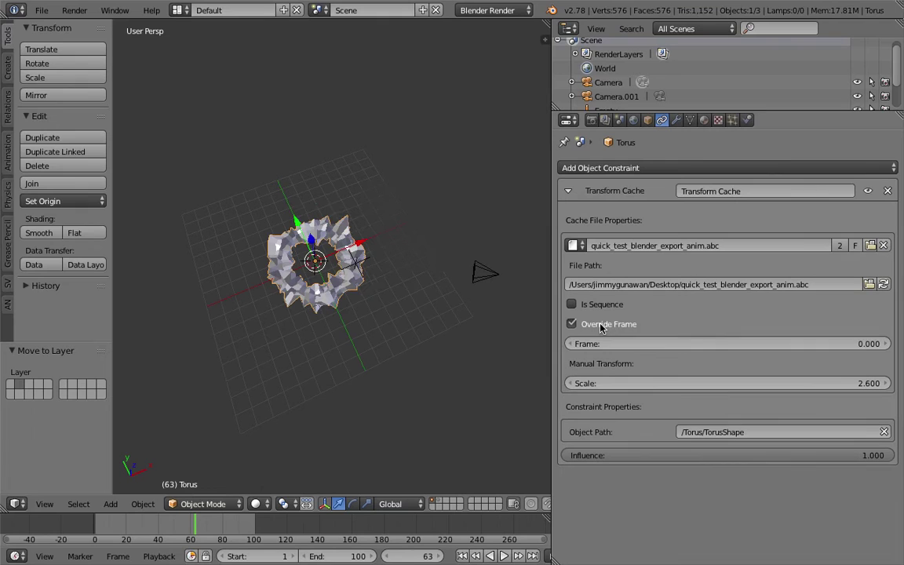
drag(695, 343, 777, 343)
scroll(369, 262, up, 1)
scroll(370, 268, up, 2)
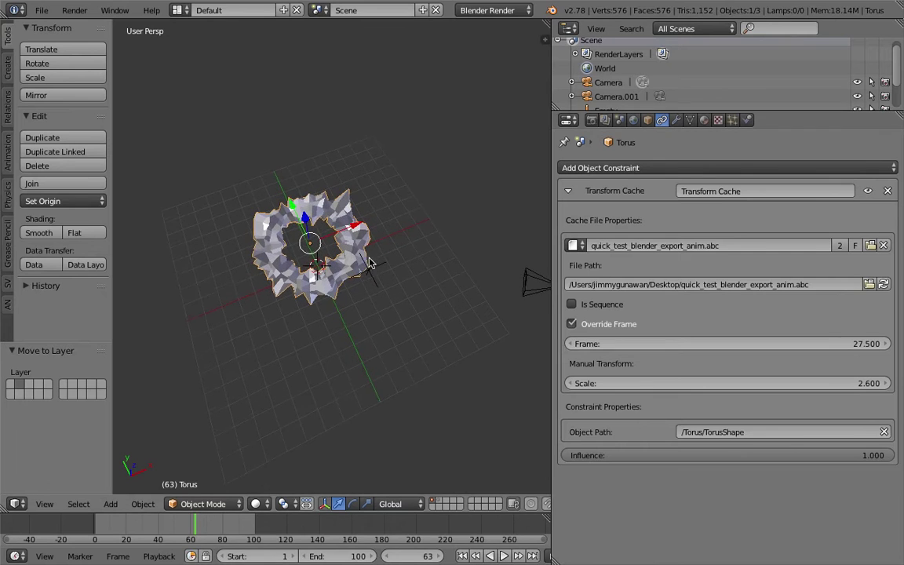
middle_drag(437, 288, 459, 290)
drag(796, 338, 816, 347)
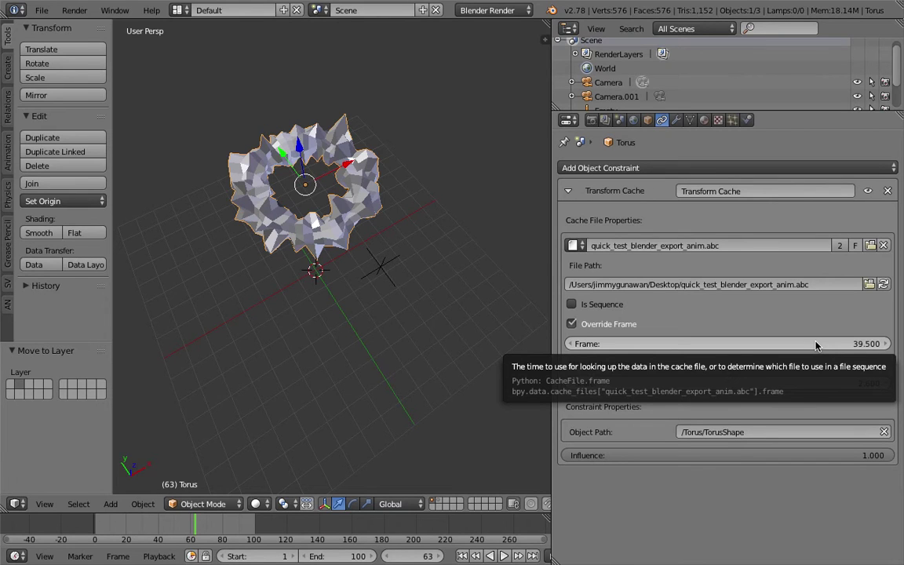
Start a new scene from the startup file and delete the default cube.
click(41, 10)
click(49, 22)
click(63, 37)
mouse_move(445, 255)
middle_down()
mouse_move(464, 264)
mouse_move(539, 243)
mouse_move(437, 243)
middle_up()
key(x)
click(437, 242)
Move the camera and lamp to layer 2.
right_click(471, 120)
shift+right_click(653, 129)
key(m)
key(2)
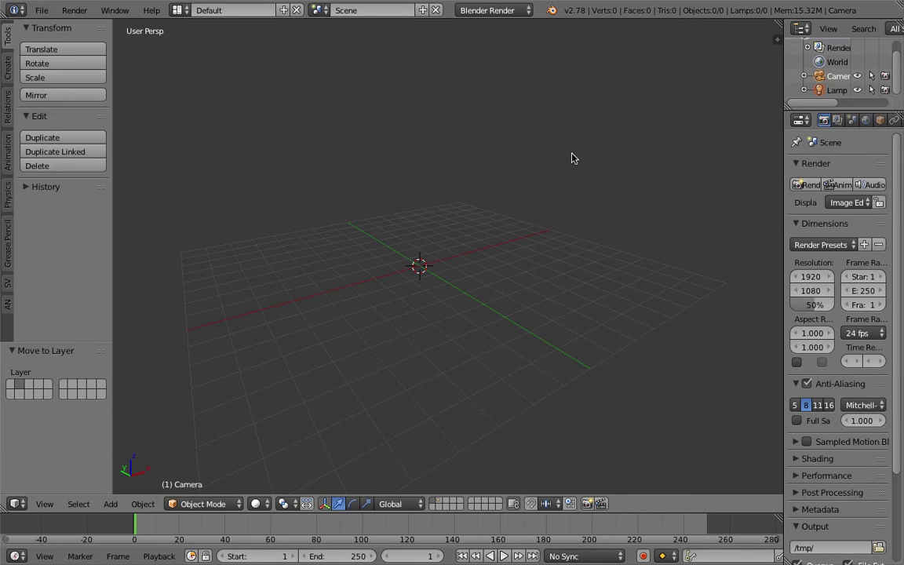
Switch to the Compositing screen layout and join the image editor area into the 3D view.
middle_drag(381, 238, 401, 238)
click(181, 11)
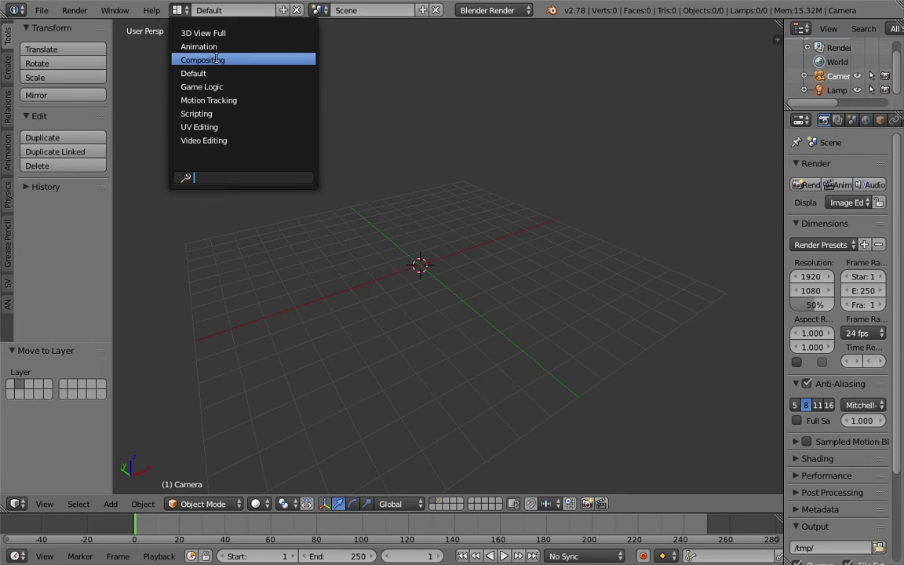
click(214, 60)
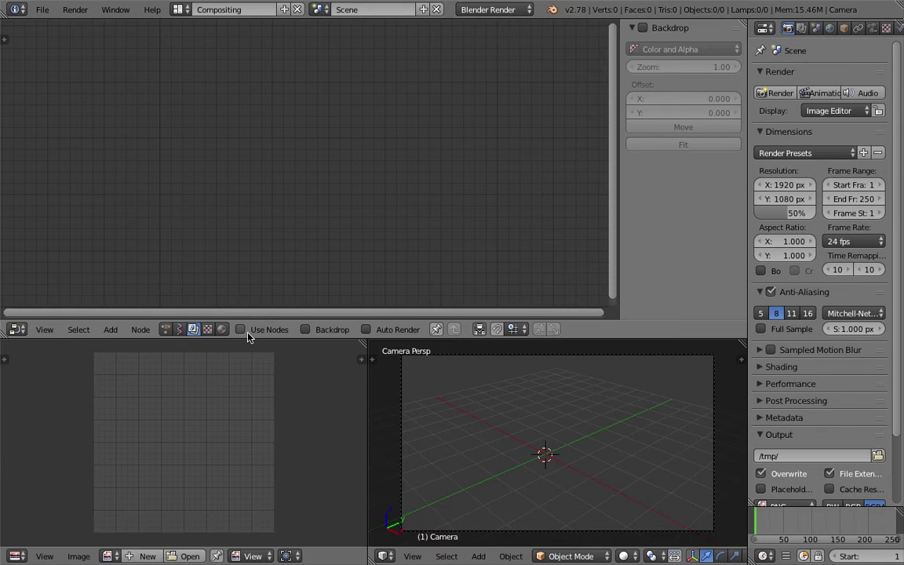
drag(366, 341, 245, 342)
middle_drag(308, 351, 334, 367)
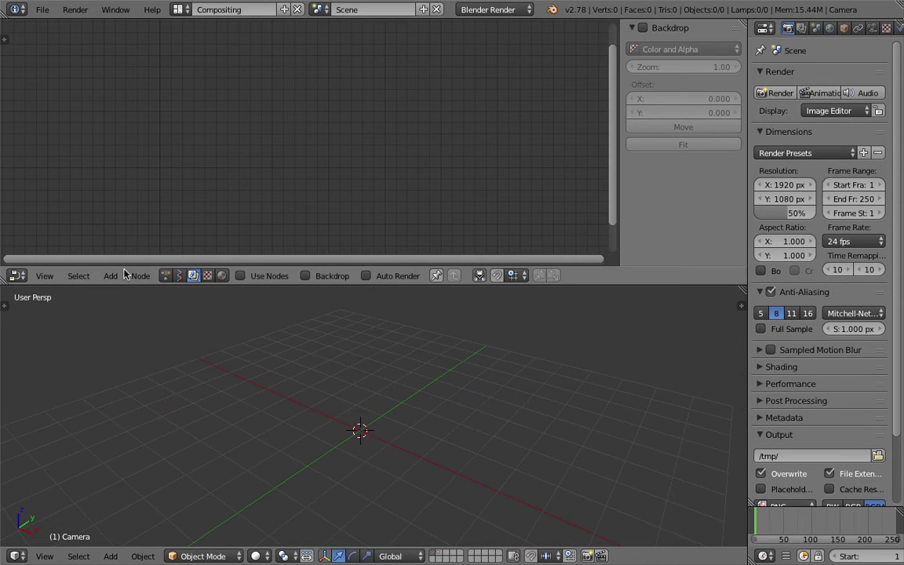
Switch the node editor to Animation Nodes and create a new node tree.
click(166, 275)
click(282, 276)
scroll(377, 404, down, 3)
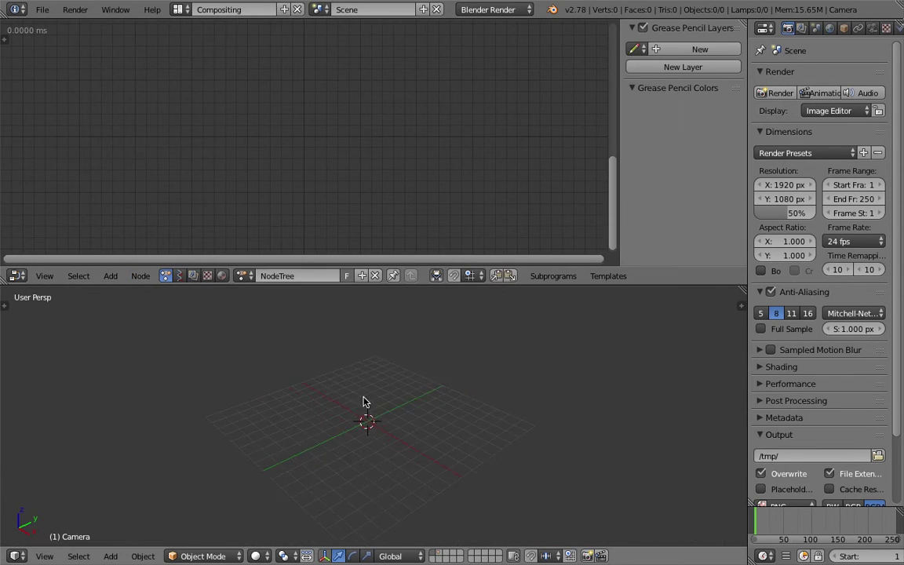
Add a torus mesh, move it away from the world centre and scale it up.
key(shift+a)
mouse_move(362, 281)
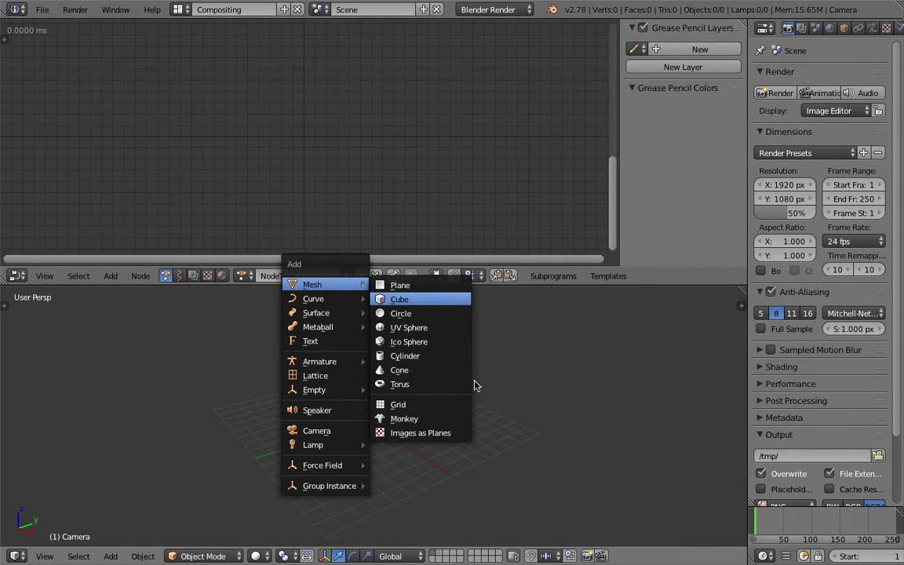
click(453, 383)
middle_drag(471, 405, 503, 412)
key(g)
click(371, 372)
middle_drag(368, 372, 372, 383)
key(s)
click(398, 410)
Duplicate the torus, move the copy to the far side of the grid and tilt it with a trackball rotation.
key(shift+d)
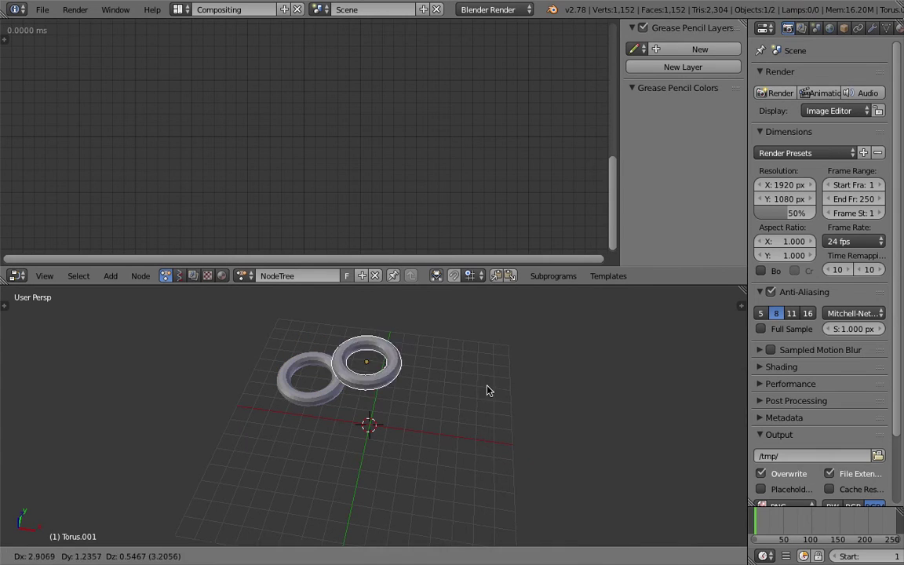
click(468, 400)
key(g)
click(508, 437)
key(r)
key(r)
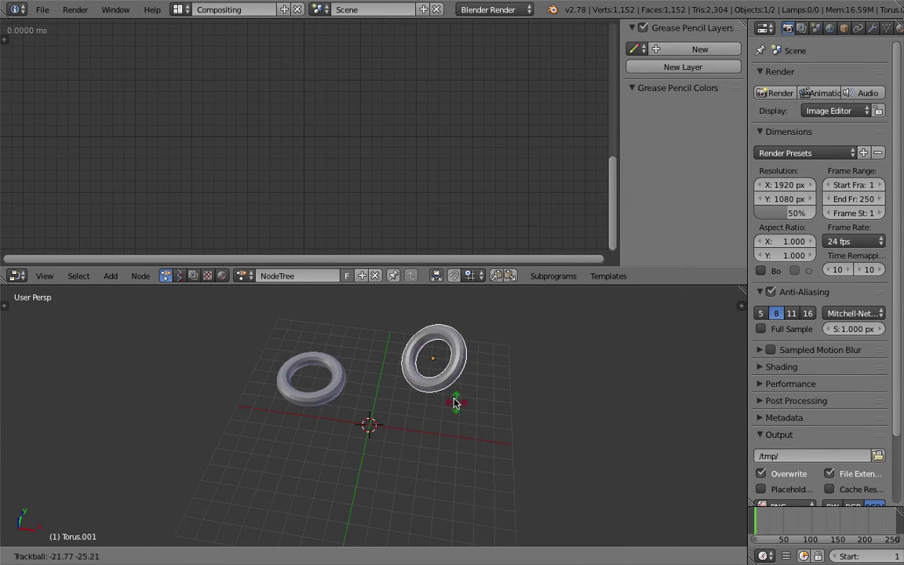
click(454, 399)
Tilt the original torus with a trackball rotation.
right_click(316, 369)
key(r)
key(r)
click(367, 413)
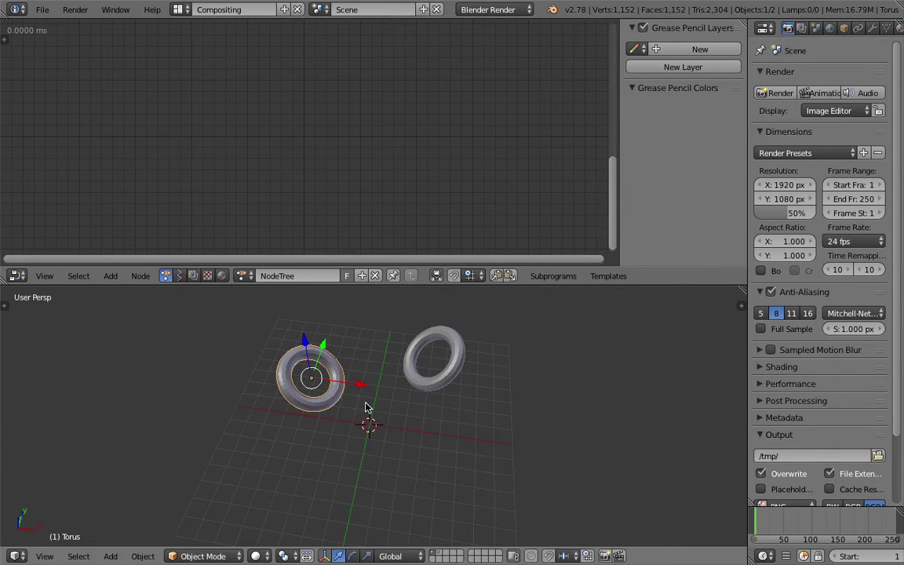
Duplicate the original torus, give the copy a different tilt and place it as the third torus around the centre.
key(shift+d)
click(460, 463)
key(r)
key(r)
click(465, 439)
middle_drag(484, 454, 430, 414)
key(g)
click(503, 409)
Select all three toruses.
shift+right_click(431, 414)
shift+right_click(392, 369)
middle_drag(392, 369, 410, 374)
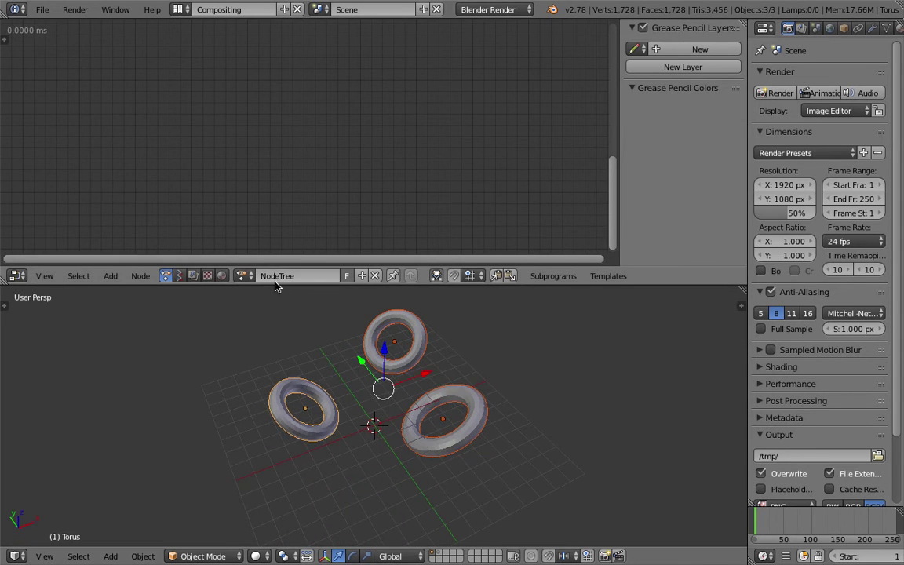
Save the file to the Desktop as AN_demo_alembic_io_001.blend.
drag(274, 285, 275, 279)
click(42, 9)
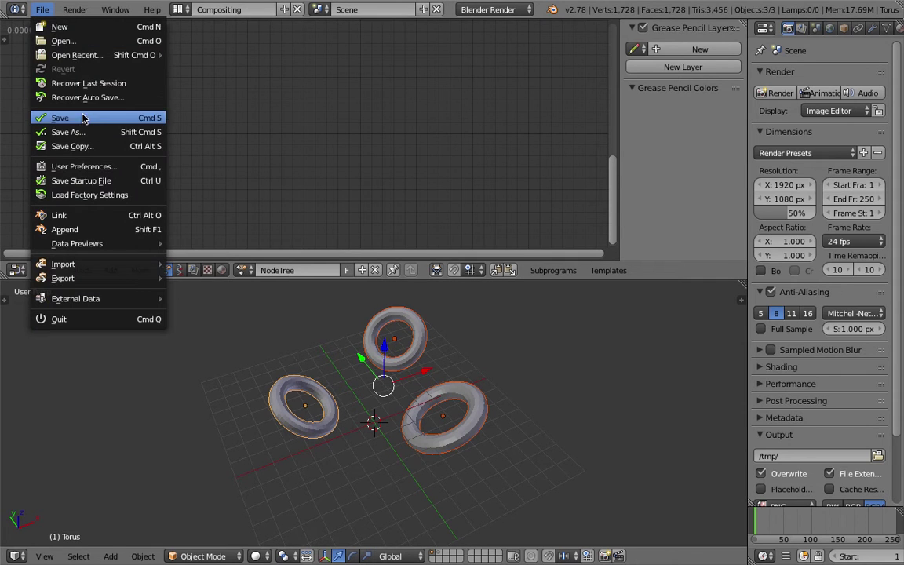
click(83, 117)
click(229, 65)
text(AN_demo_alembic_io)
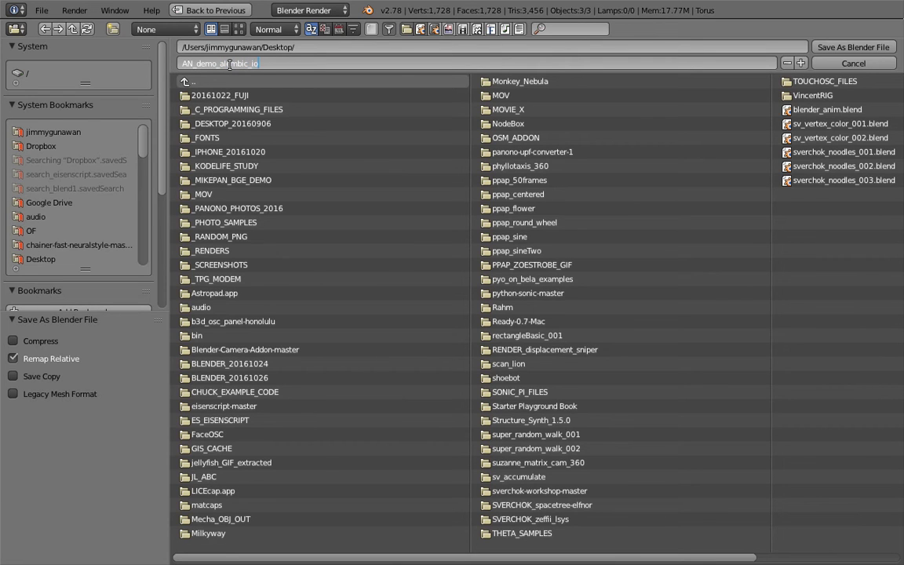
text(_001)
key(Return)
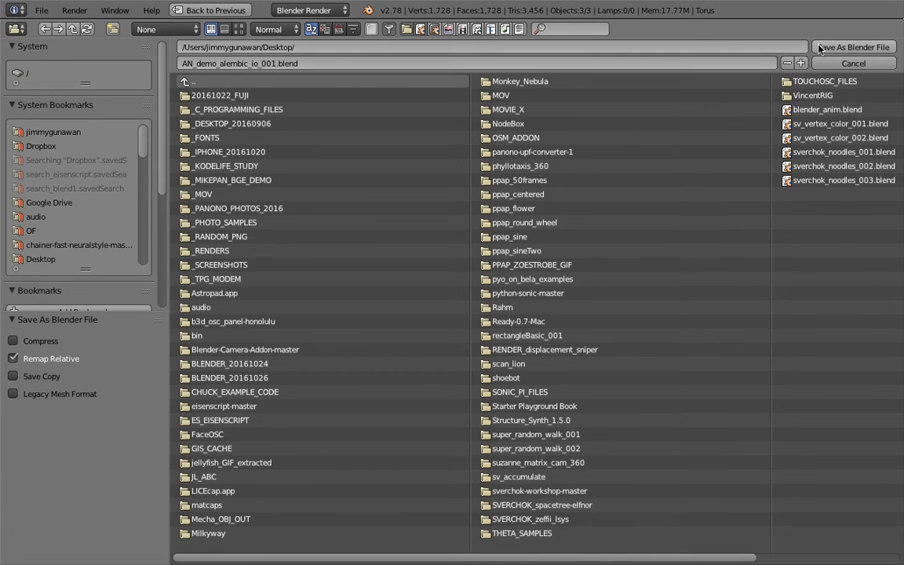
click(821, 49)
Create Initial Transforms for all selected toruses from their current transforms and check the stored values on two of them.
middle_drag(502, 396, 339, 376)
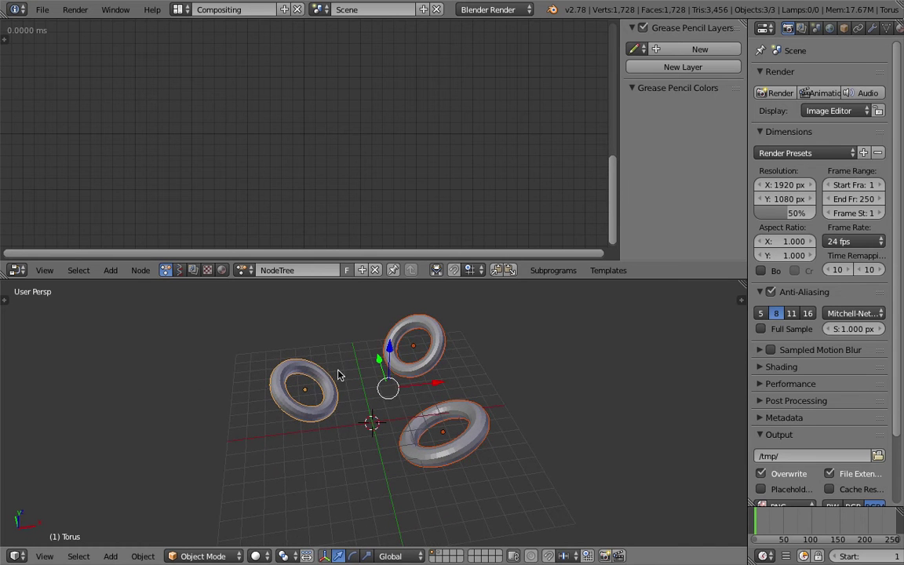
middle_drag(519, 390, 460, 365)
key(t)
scroll(10, 415, down, 7)
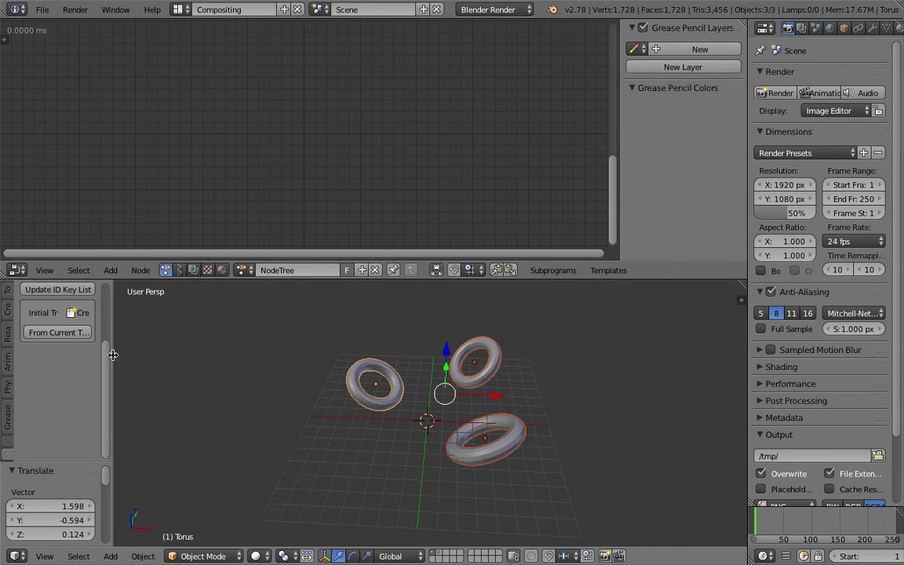
drag(113, 355, 177, 358)
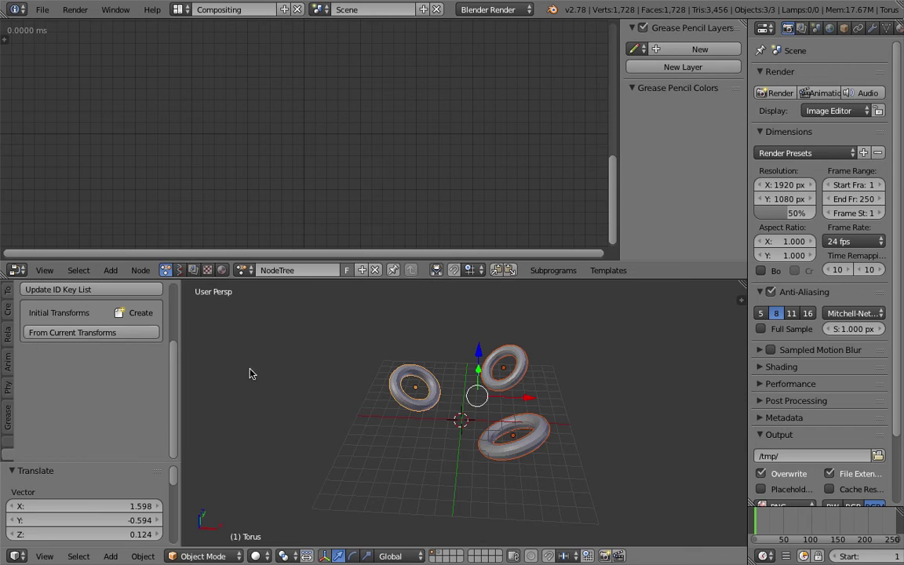
click(103, 333)
right_click(503, 367)
right_click(508, 437)
middle_drag(469, 401, 508, 388)
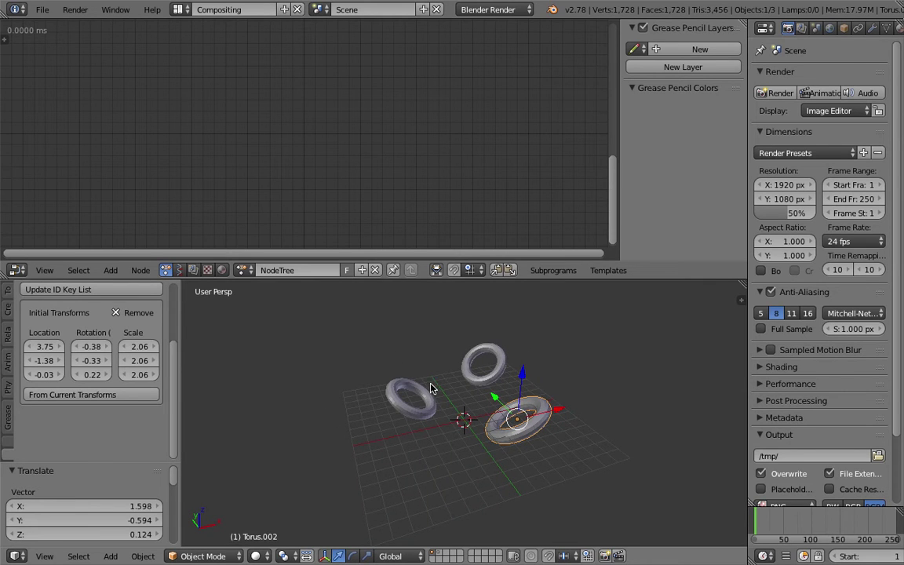
Put all three toruses into a new group and save the file.
shift+right_click(410, 393)
shift+right_click(491, 361)
shift+right_click(519, 430)
key(ctrl+g)
middle_drag(518, 431, 549, 425)
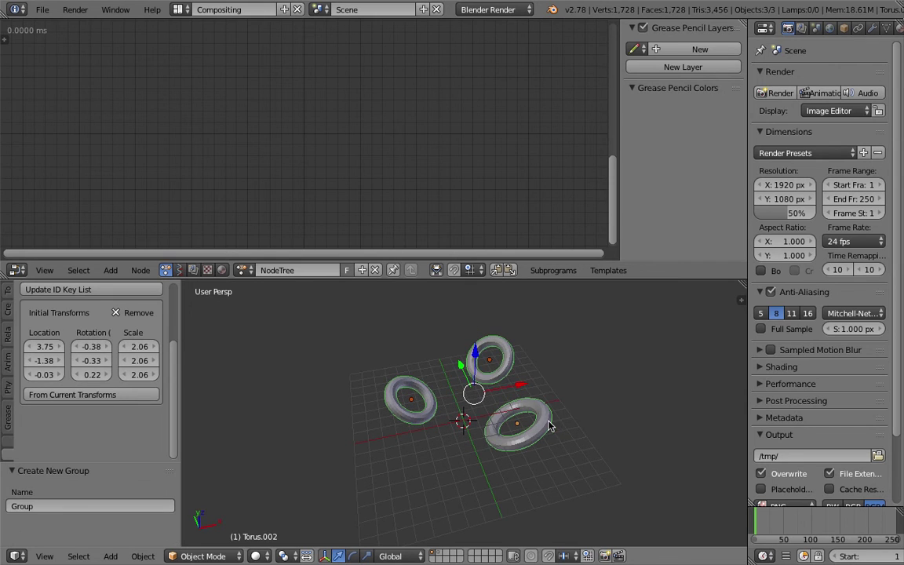
key(ctrl+s)
click(563, 355)
Add an Objects from Group node to the node tree and choose Group as its source.
key(shift+a)
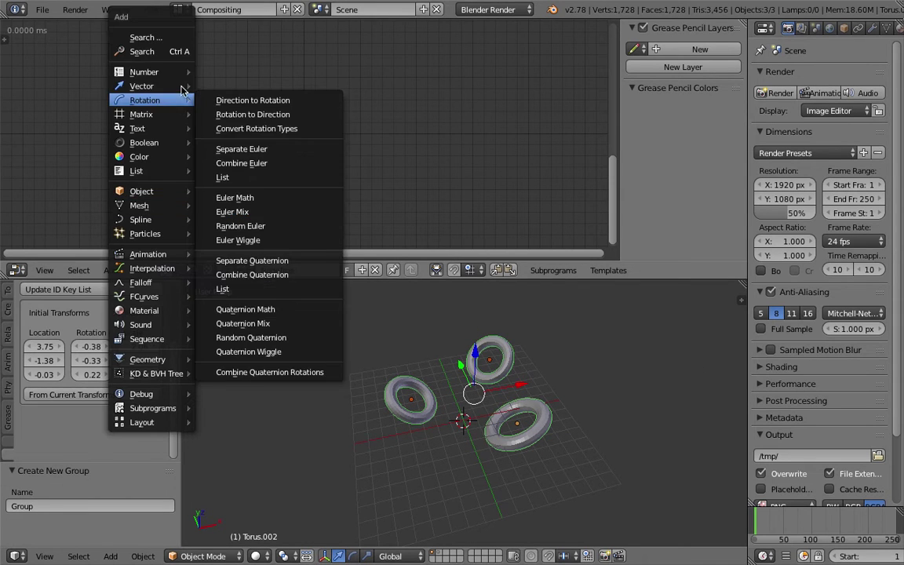
click(174, 54)
text(objects)
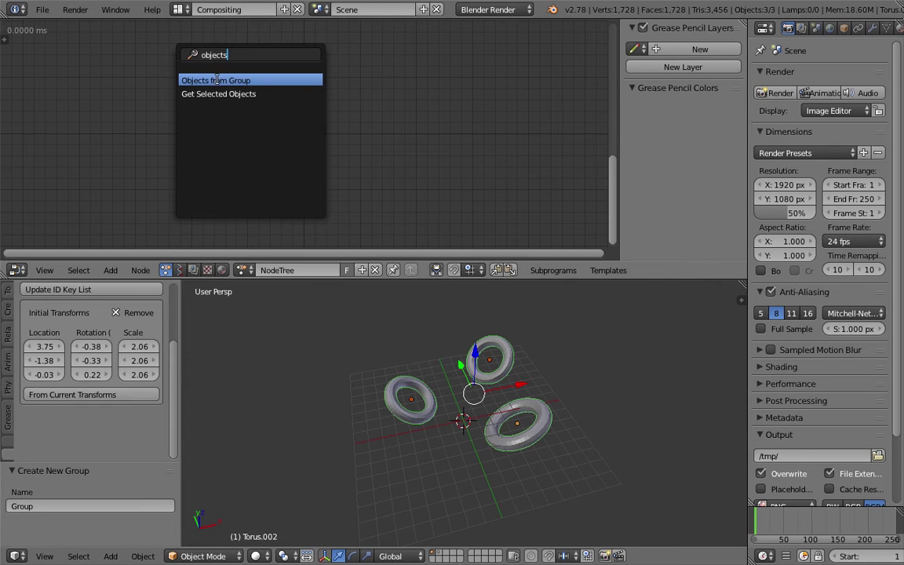
click(255, 79)
click(149, 97)
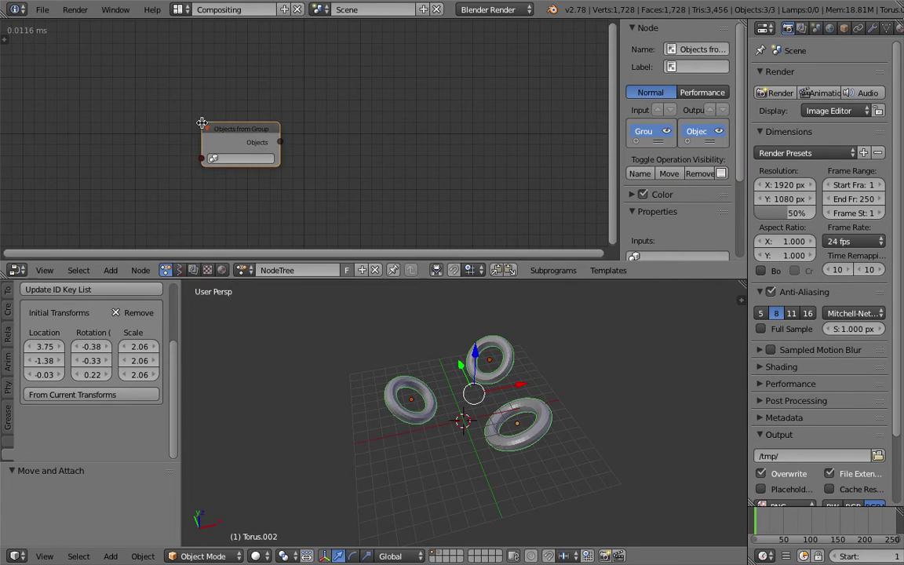
click(213, 158)
click(224, 173)
drag(245, 137, 202, 133)
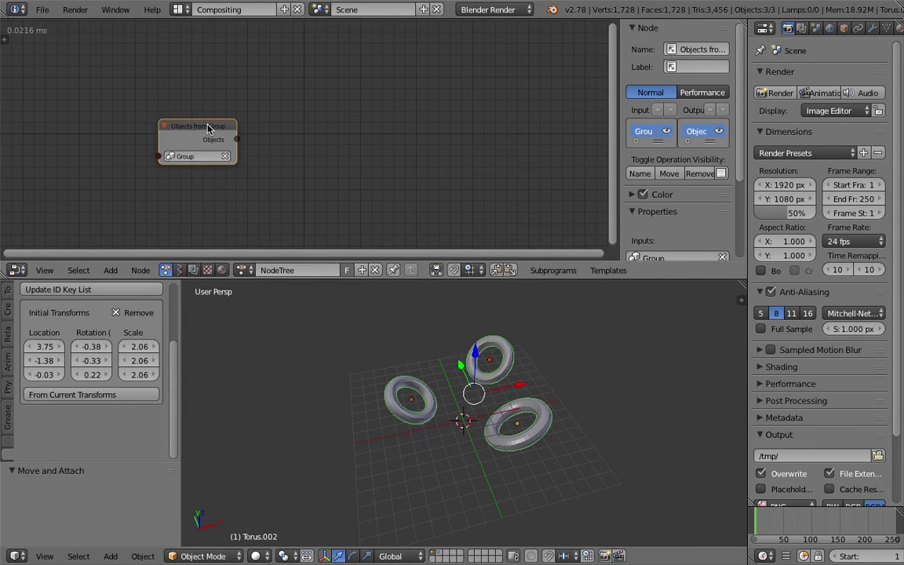
Switch the node tree's auto execution from Always to Tree Changed, Frame Changed and Property Changed, and save the file.
click(5, 40)
click(9, 112)
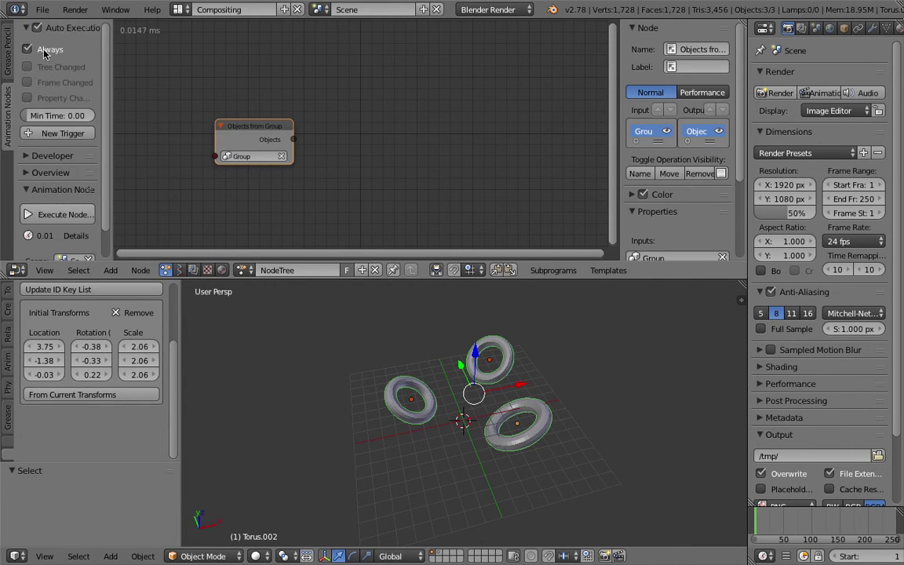
drag(49, 66, 45, 97)
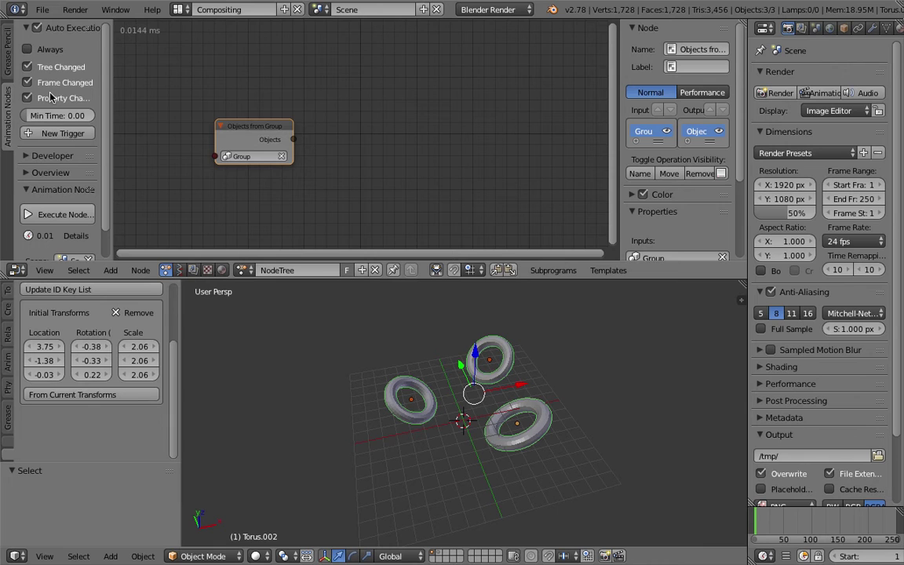
scroll(519, 387, up, 2)
key(ctrl+s)
key(Return)
Create a loop over the Objects from Group output, make room around its nodes and save the file.
mouse_move(239, 129)
mouse_down()
mouse_move(249, 125)
mouse_move(239, 114)
mouse_up()
key(w)
click(337, 116)
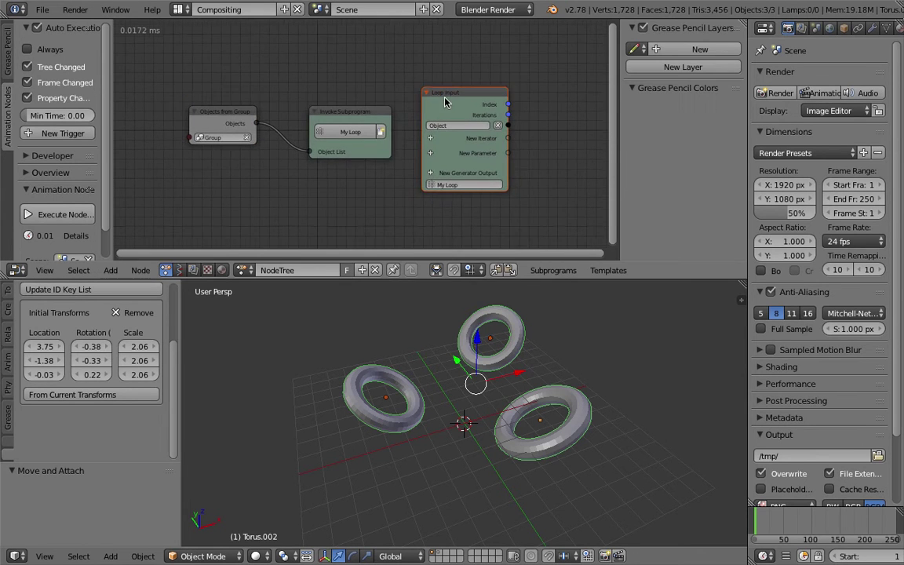
drag(620, 87, 689, 127)
scroll(559, 120, down, 3)
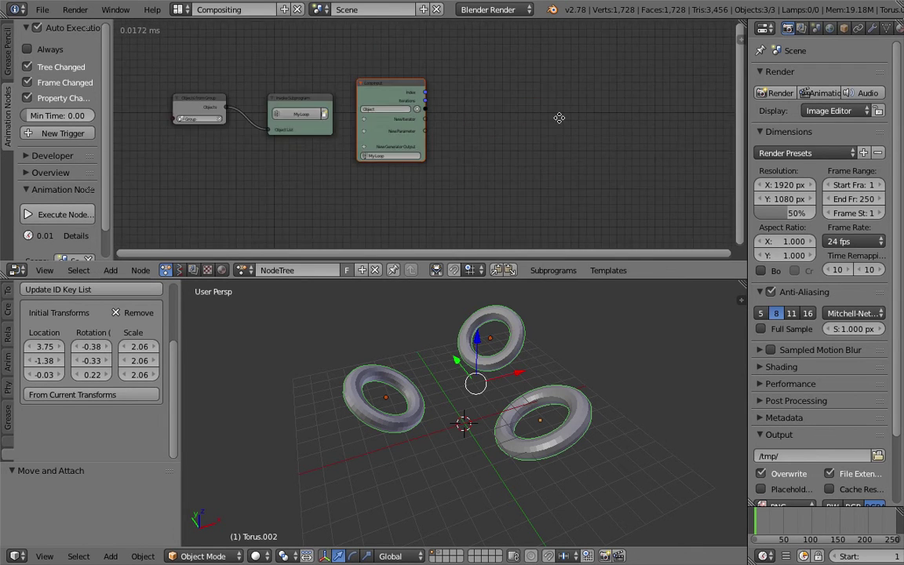
drag(589, 278, 589, 292)
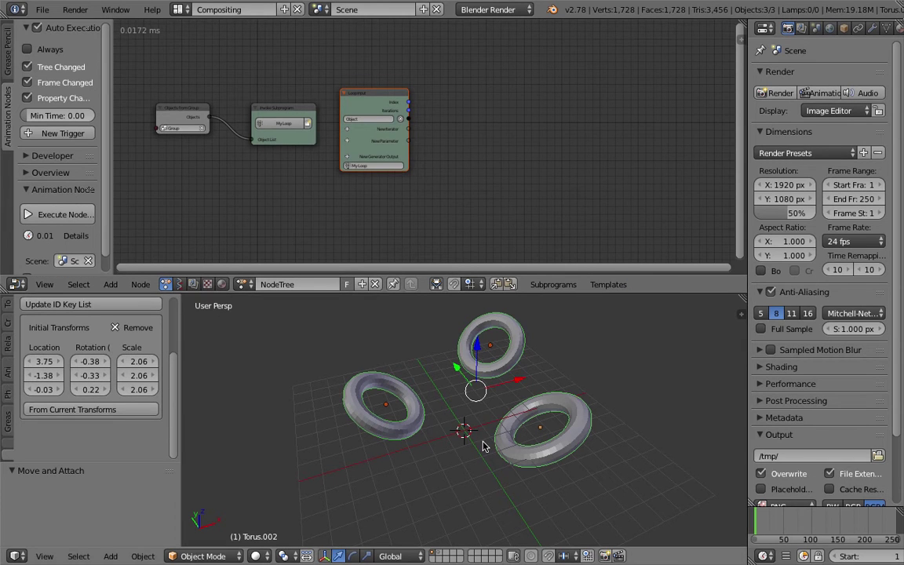
key(ctrl+s)
click(504, 182)
Add an Object Transforms node with location, rotation and scale options beside the Loop Input node.
key(shift+a)
click(502, 149)
text(objects tra)
key(ctrl+a)
text(object tr)
key(Down)
key(Return)
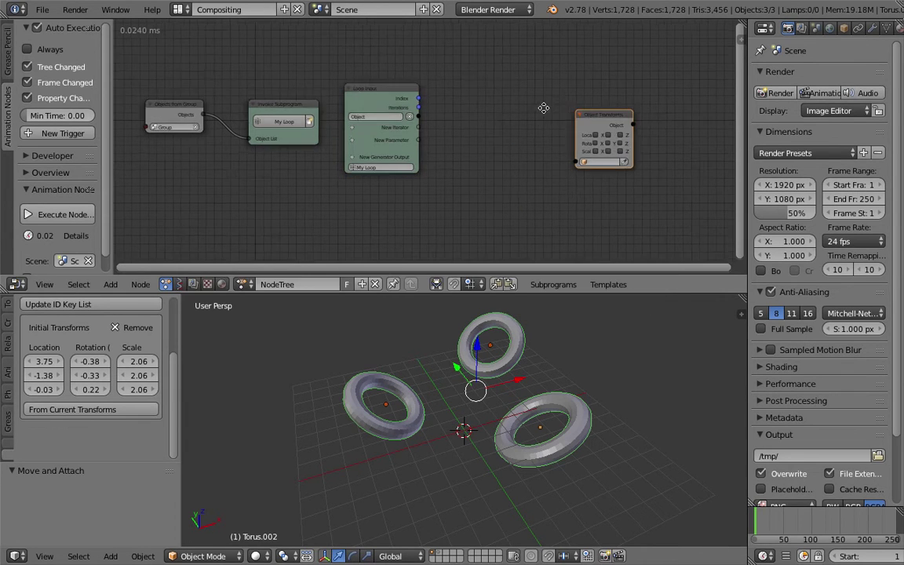
click(543, 108)
Connect the Loop Input's Object output to the Object input of the Object Transforms node.
scroll(479, 98, up, 2)
drag(403, 101, 446, 130)
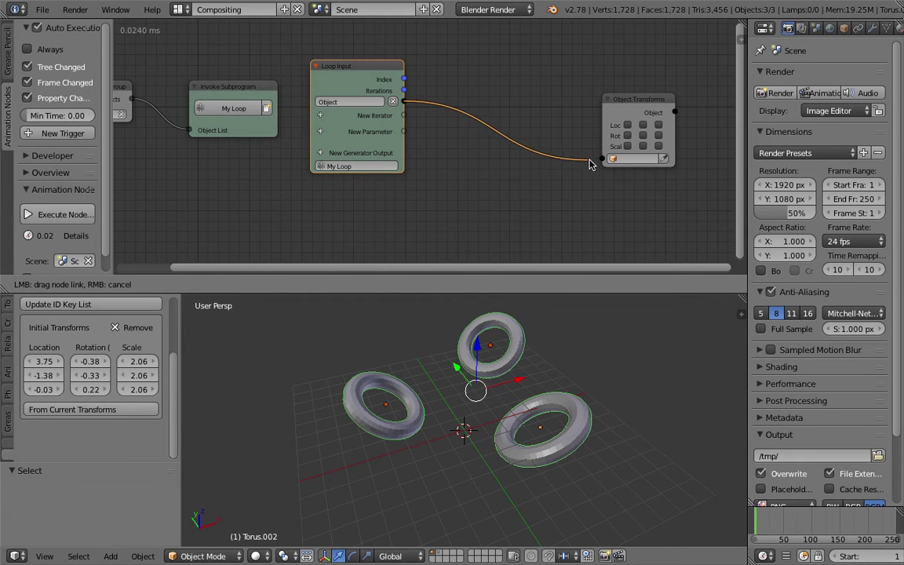
drag(583, 162, 603, 159)
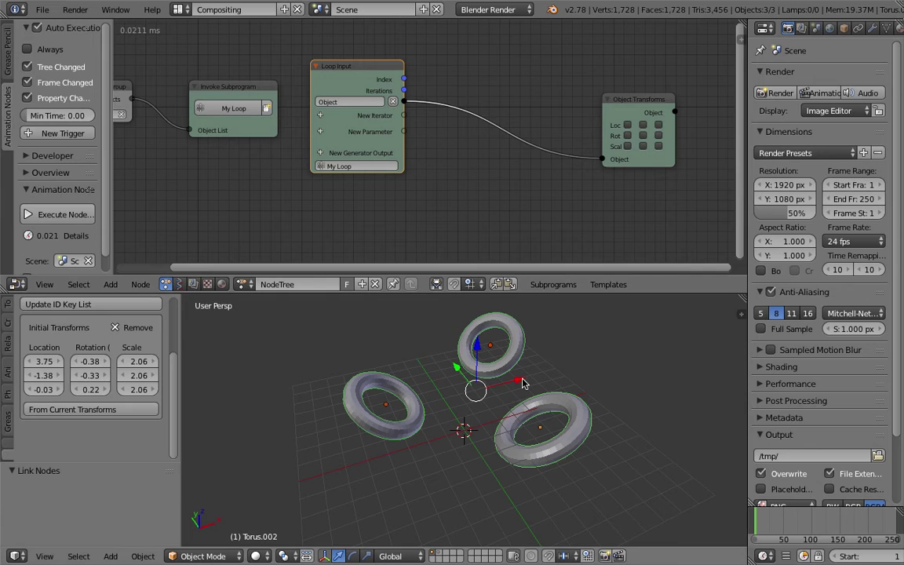
Enable the X, Y and Z location channels on the Object Transforms node, reposition the node and save the file.
drag(628, 125, 650, 123)
click(658, 125)
middle_drag(503, 408, 573, 346)
middle_drag(511, 176, 493, 154)
key(ctrl+s)
click(493, 155)
drag(621, 78, 652, 68)
middle_drag(495, 387, 507, 360)
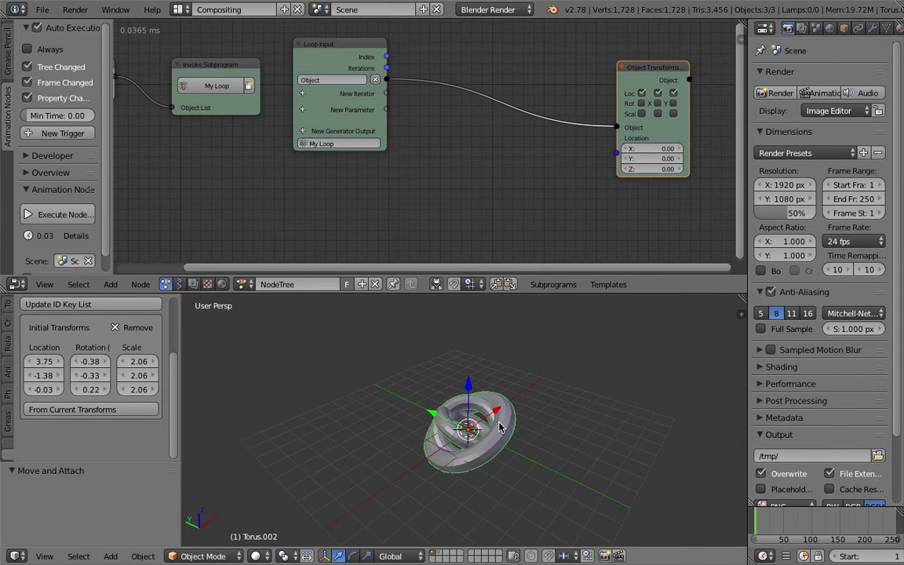
Add an Object Initial Transforms node below the loop link and feed it the Loop Input's Object output.
key(shift+a)
click(453, 116)
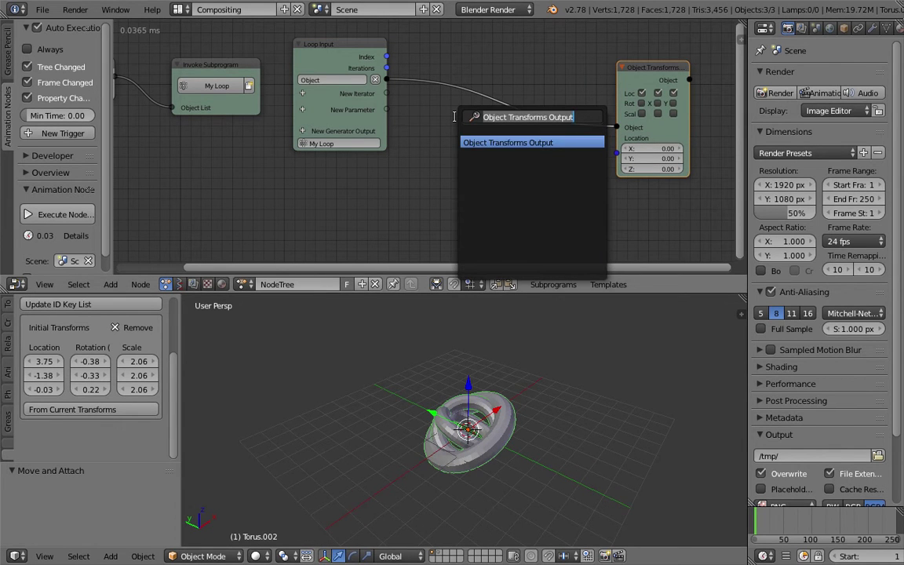
text(initi)
key(Return)
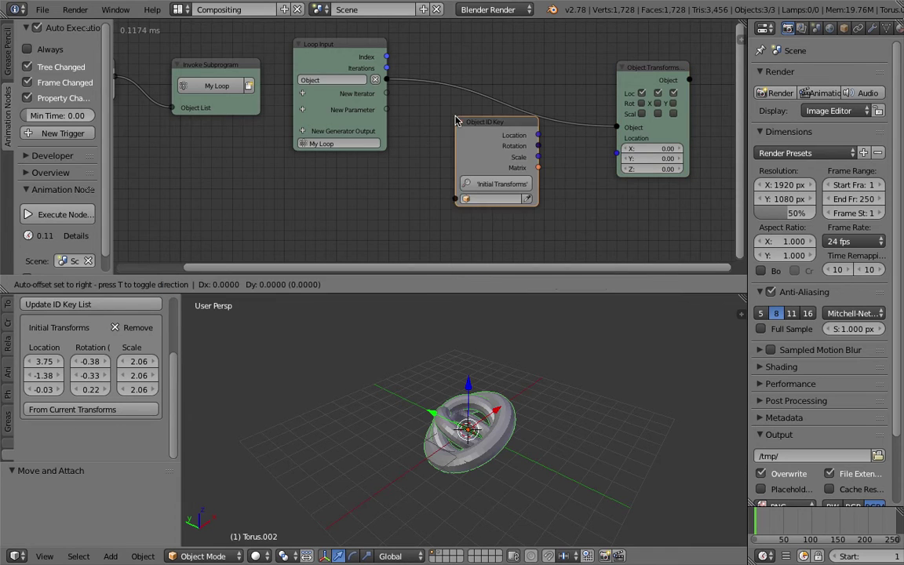
click(458, 142)
drag(387, 79, 460, 221)
Enable all rotation and scale axes on Object Transforms, connect the initial Location, Rotation and Scale to it, and save the file.
middle_drag(537, 161, 493, 149)
drag(599, 92, 631, 102)
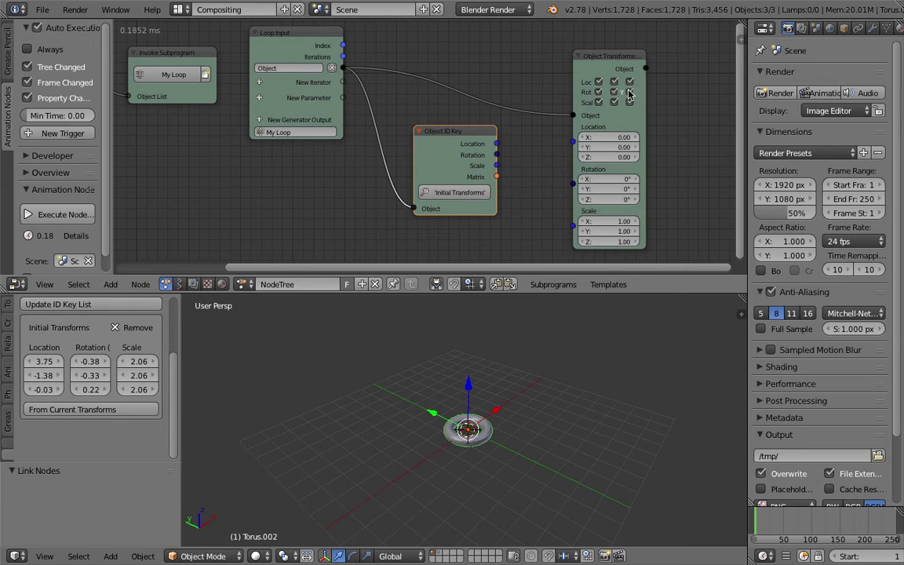
drag(497, 144, 573, 154)
drag(497, 166, 573, 157)
key(ctrl+s)
middle_drag(481, 412, 465, 425)
click(561, 411)
click(561, 411)
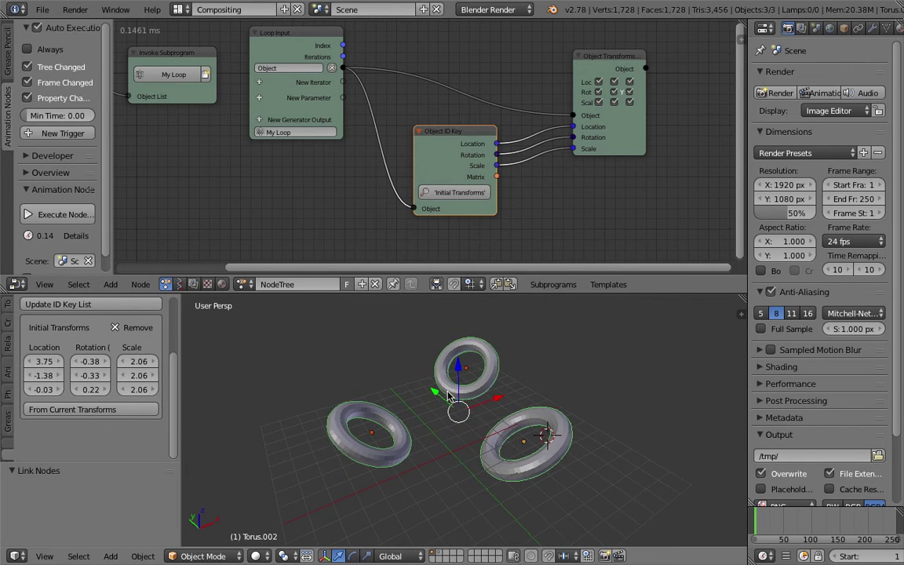
Make room between the nodes and insert a Vector Wiggle node on the link into the Object Transforms Location input.
drag(420, 132, 396, 134)
drag(611, 127, 691, 96)
middle_drag(629, 155, 579, 180)
key(shift+a)
click(579, 177)
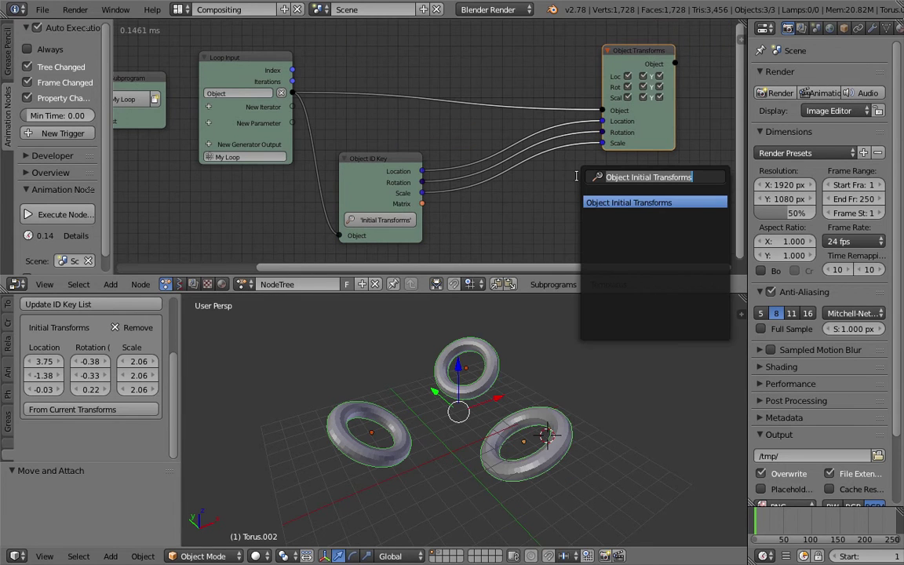
text(wigg)
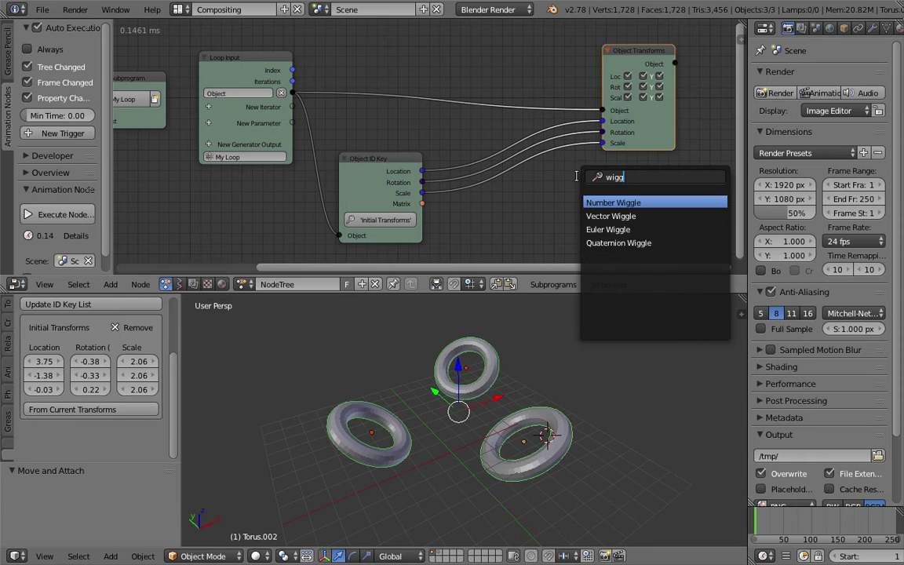
key(Down)
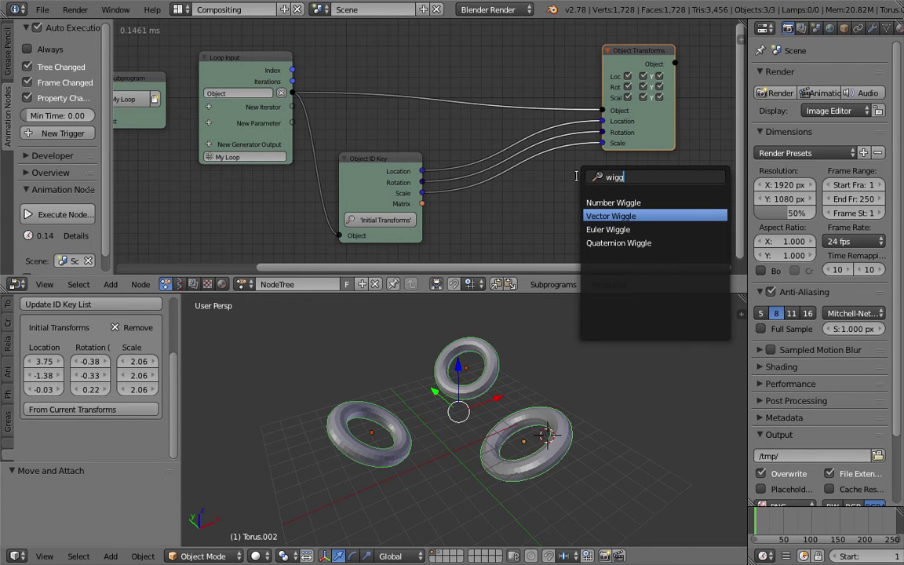
key(Return)
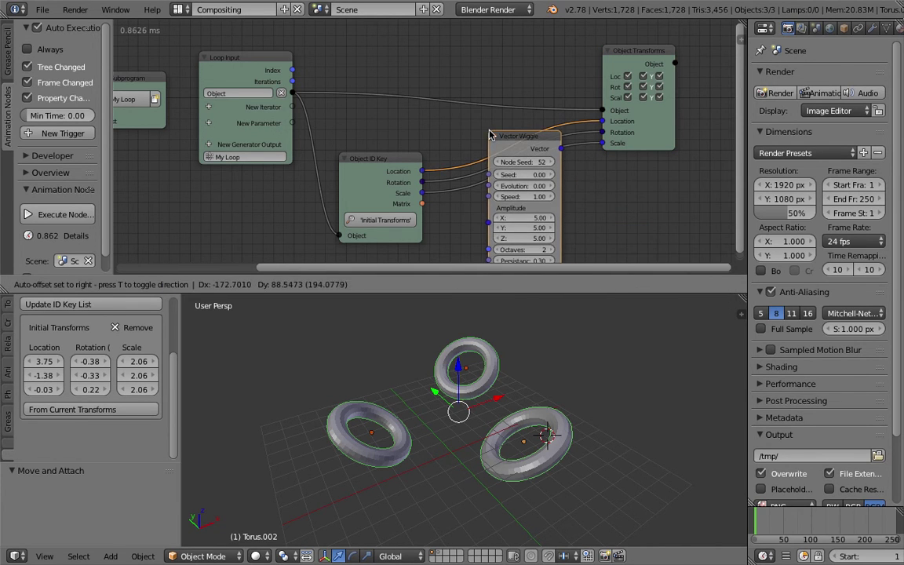
click(487, 135)
Spread the nodes out, placing Vector Wiggle lower and Object Transforms farther from the Object ID Key node.
drag(514, 141, 541, 188)
drag(643, 119, 704, 125)
middle_drag(466, 157, 450, 98)
click(441, 95)
key(x)
drag(520, 134, 523, 168)
middle_drag(551, 112, 539, 176)
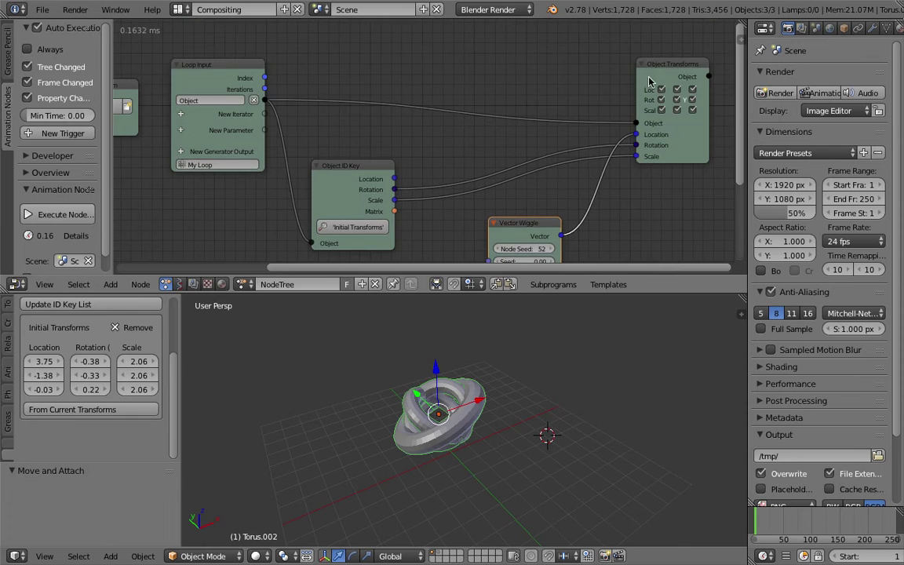
drag(649, 77, 674, 58)
middle_drag(555, 187, 564, 130)
drag(509, 169, 566, 158)
Add a Vector Math node beside the Vector Wiggle node.
key(ctrl+a)
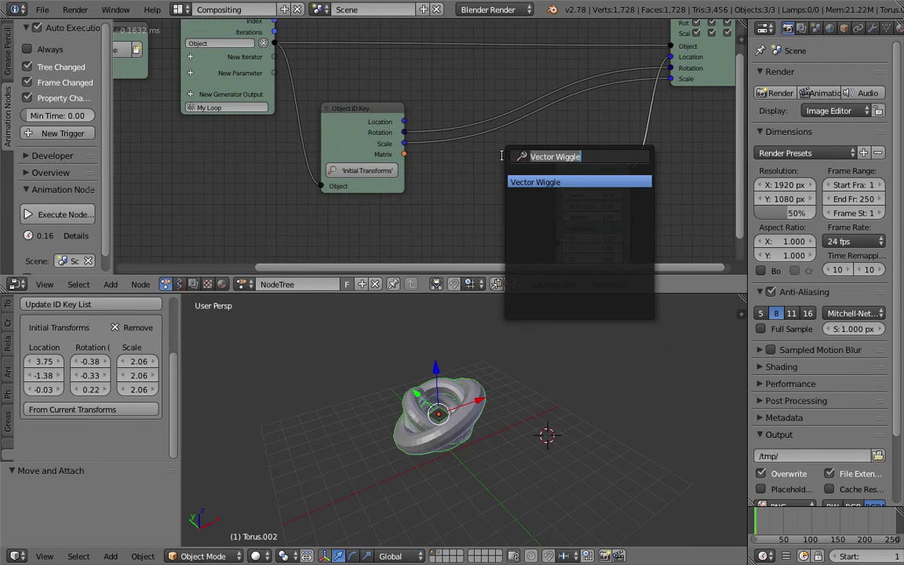
text(vector ma)
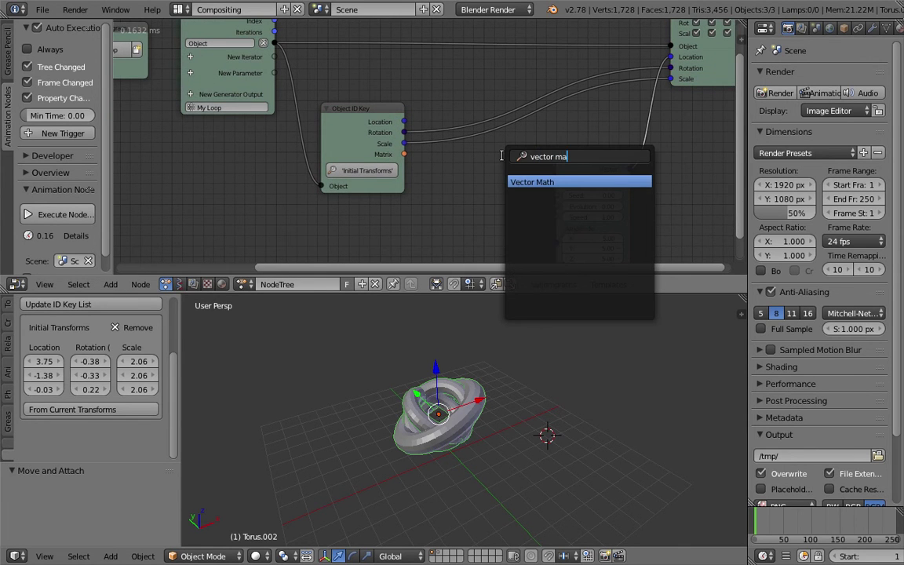
key(Return)
click(683, 157)
scroll(547, 167, down, 1)
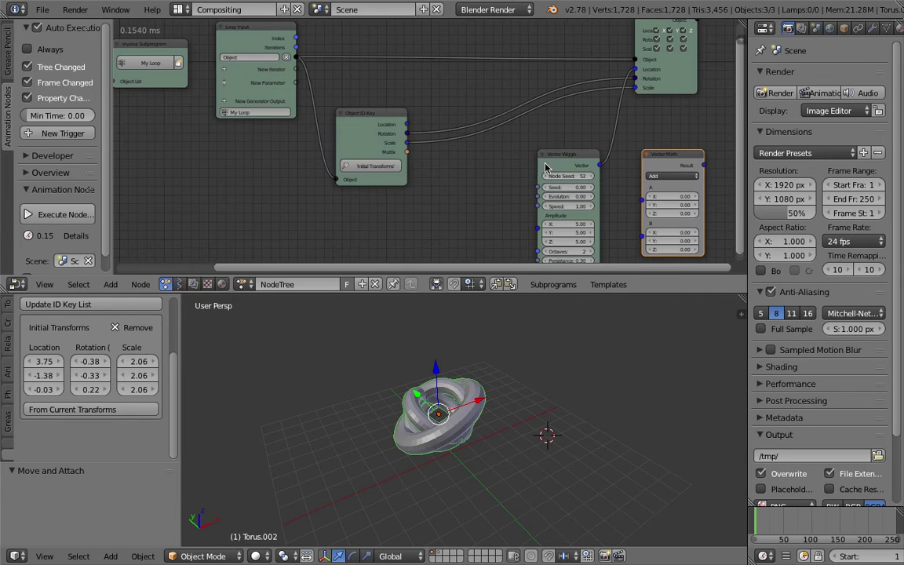
Enlarge the node editor in height and width, and move Vector Wiggle farther from Vector Math.
drag(575, 293, 576, 430)
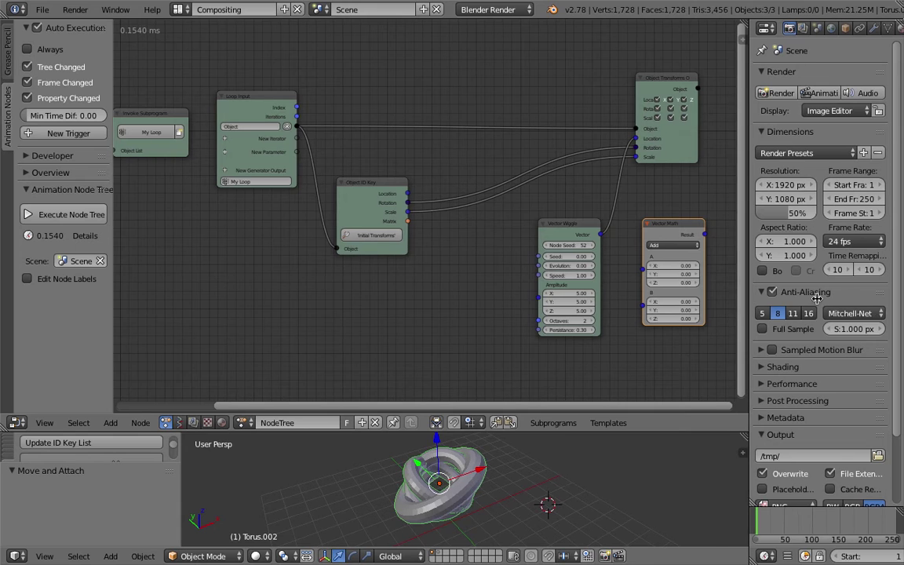
drag(749, 298, 804, 298)
drag(593, 234, 555, 237)
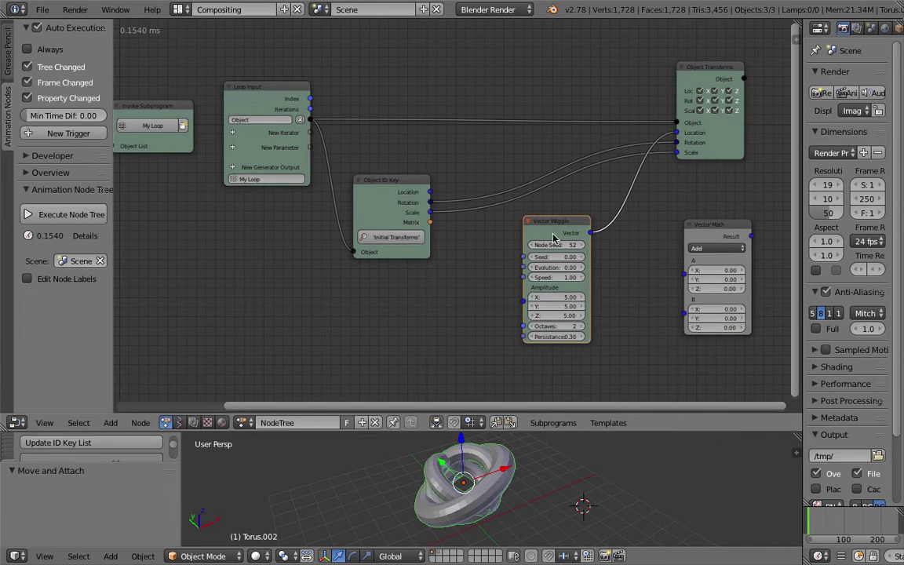
Connect the initial Location to Vector Math input A and the Vector Wiggle output to input B, moving Vector Wiggle lower.
drag(430, 192, 474, 165)
drag(581, 183, 684, 275)
drag(538, 220, 510, 267)
drag(561, 282, 577, 284)
drag(683, 292, 685, 289)
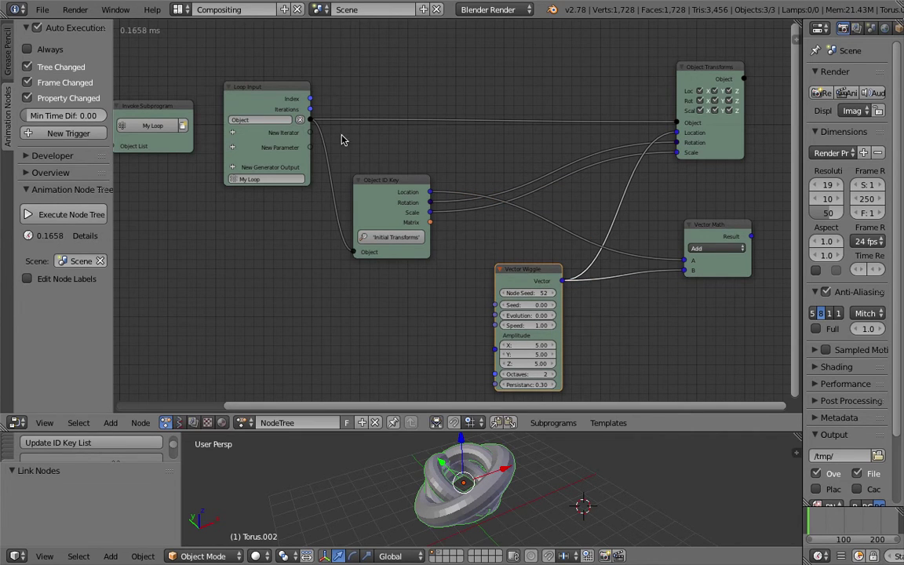
Connect the Loop Input's Index output to the Seed input of the Vector Wiggle node.
drag(311, 99, 492, 303)
middle_drag(476, 261, 474, 222)
scroll(468, 209, up, 1)
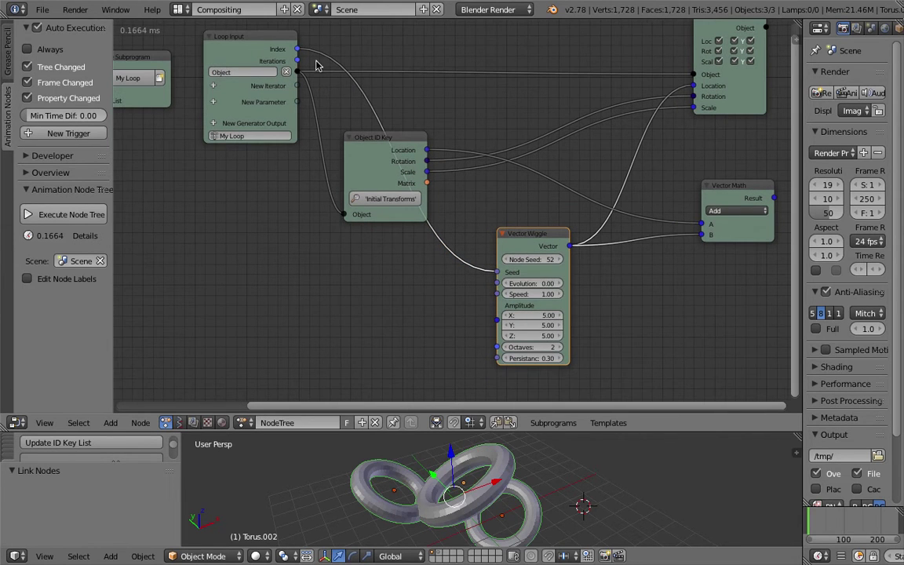
Connect the Vector Math Result to the Object Transforms Location, move Vector Math closer and save the file.
middle_drag(688, 188, 657, 185)
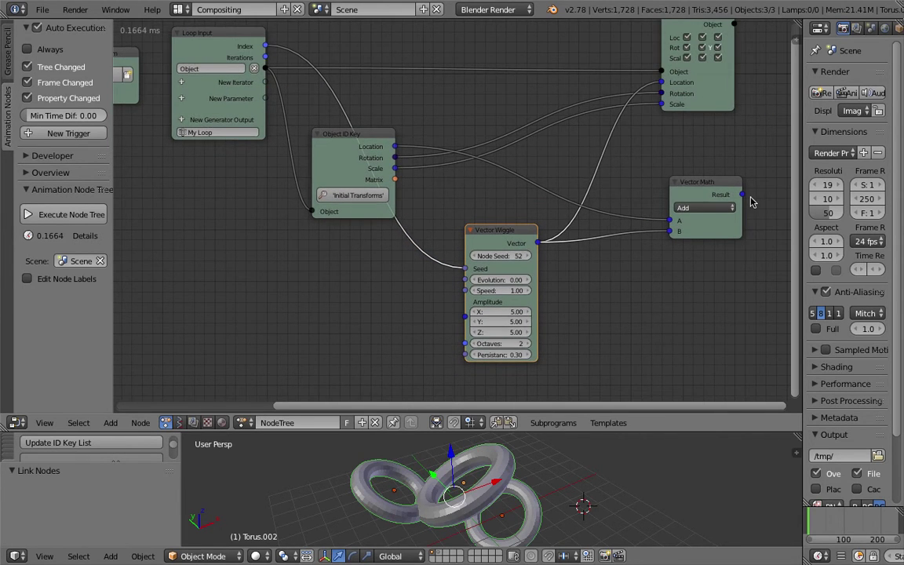
drag(749, 193, 748, 193)
drag(750, 149, 662, 103)
drag(688, 185, 636, 165)
key(ctrl+s)
click(646, 170)
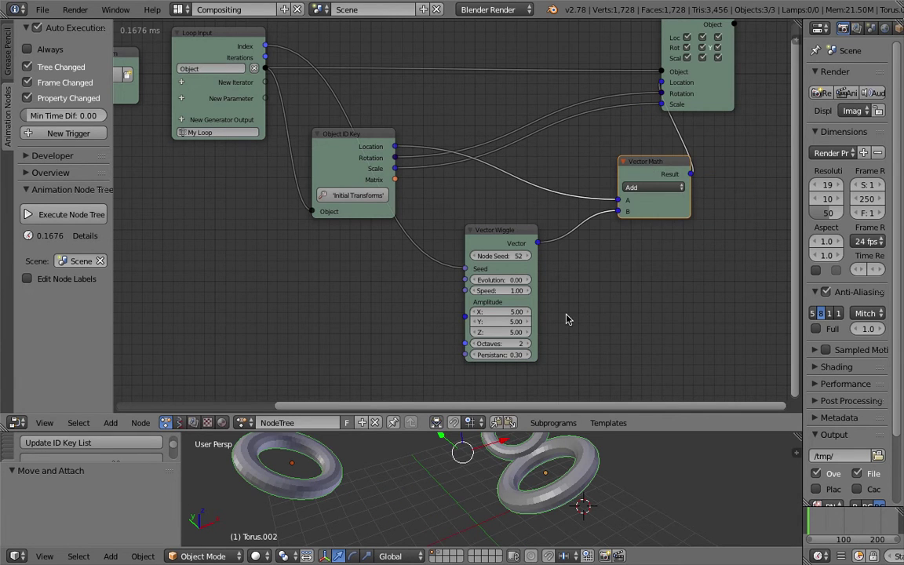
Add a Time Info node below Object ID Key and connect its Frame output to the Vector Wiggle Evolution input.
scroll(510, 284, down, 1)
key(shift+a)
click(371, 176)
text(frame)
key(Return)
click(339, 268)
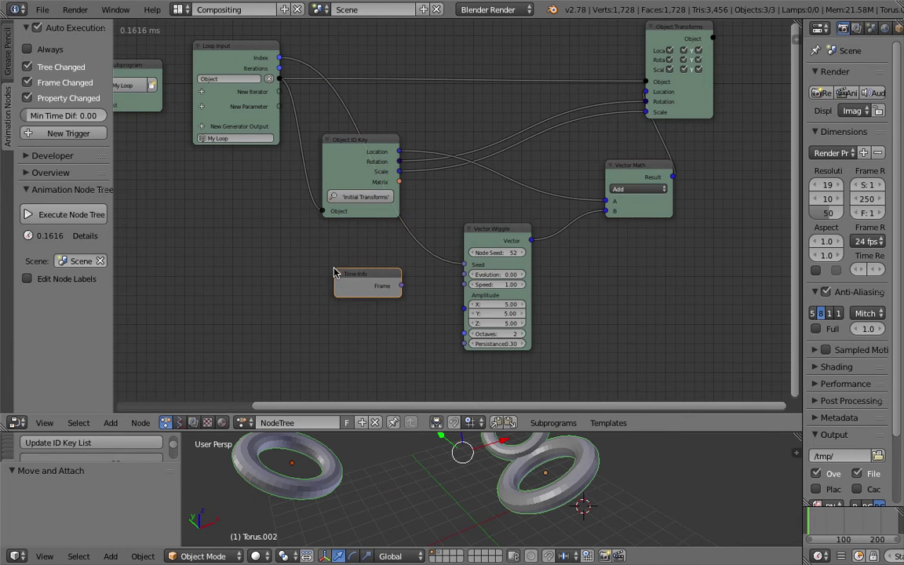
scroll(332, 271, up, 2)
drag(381, 280, 461, 267)
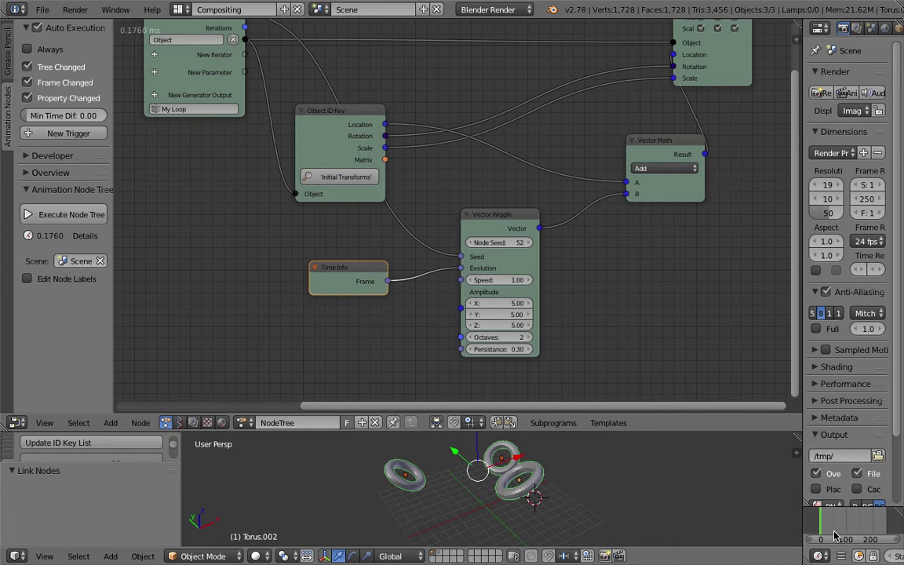
Play the animation to check the toruses' wiggling motion, save the file and stop playback.
scroll(850, 554, down, 3)
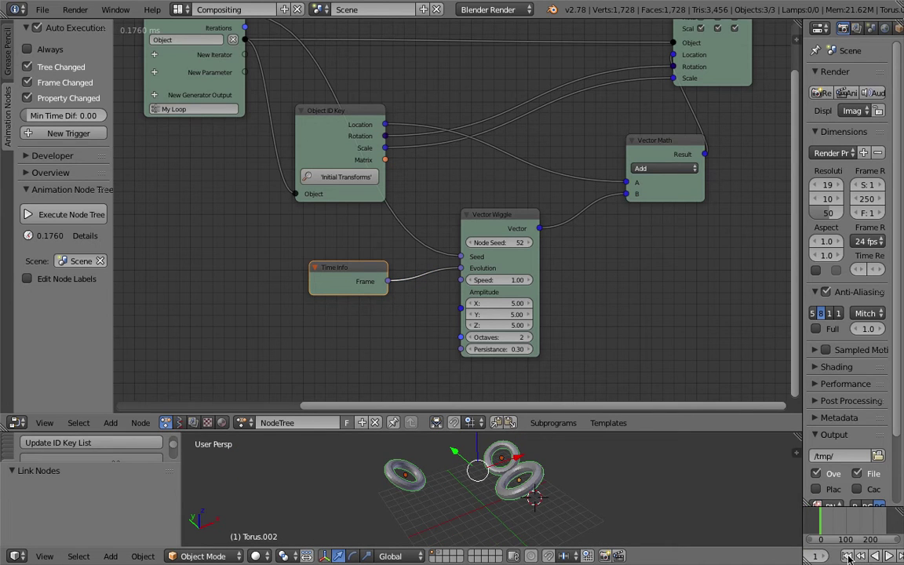
click(891, 557)
key(ctrl+s)
click(503, 491)
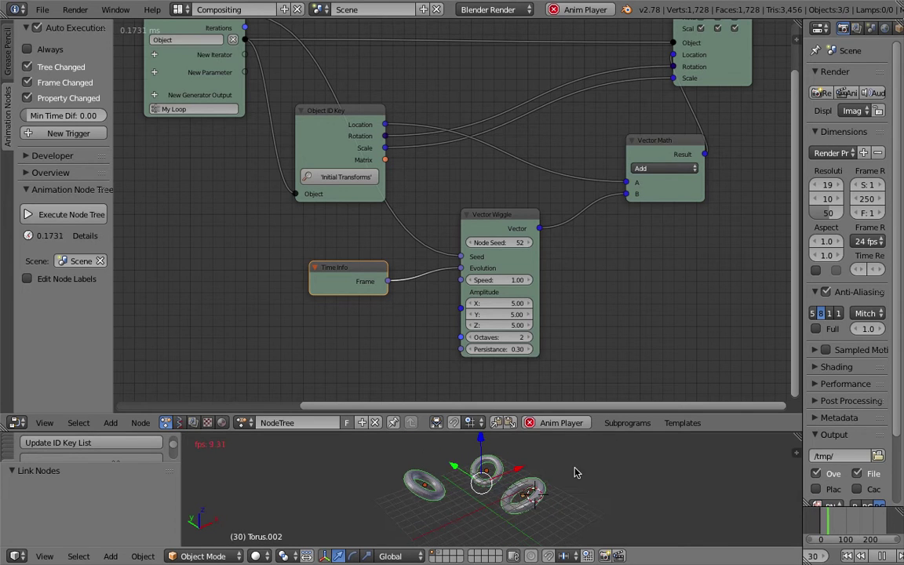
key(alt+a)
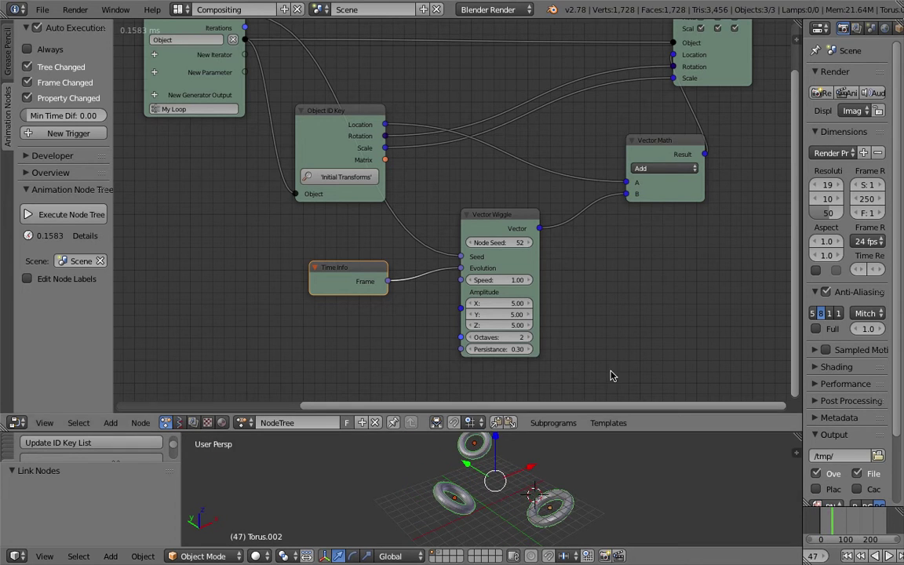
middle_drag(588, 475, 558, 479)
Rearrange the nodes so Vector Wiggle and Vector Math sit above the Object ID Key links, and save the file.
drag(496, 223, 480, 197)
scroll(524, 183, down, 4)
middle_drag(524, 179, 510, 240)
drag(593, 221, 539, 87)
click(464, 250)
drag(463, 254, 439, 28)
key(ctrl+s)
click(449, 57)
scroll(575, 185, up, 2)
middle_drag(576, 185, 585, 172)
key(ctrl+s)
click(584, 172)
drag(345, 197, 336, 173)
click(493, 221)
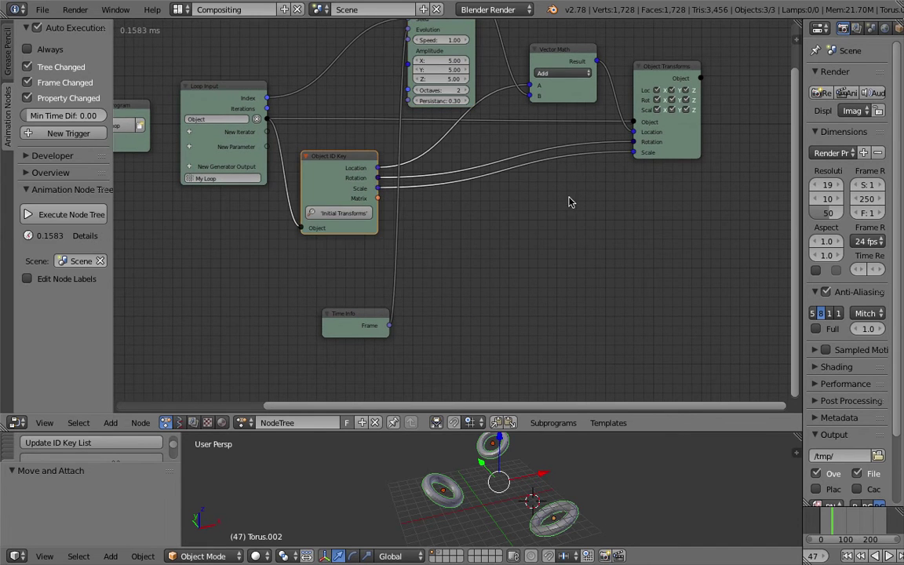
key(shift+a)
mouse_move(559, 225)
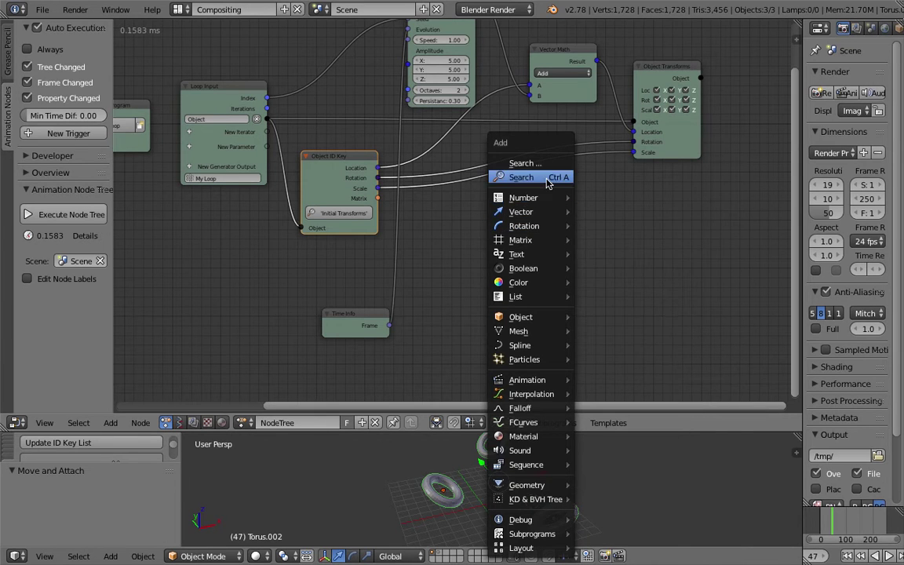
click(547, 182)
text(vector)
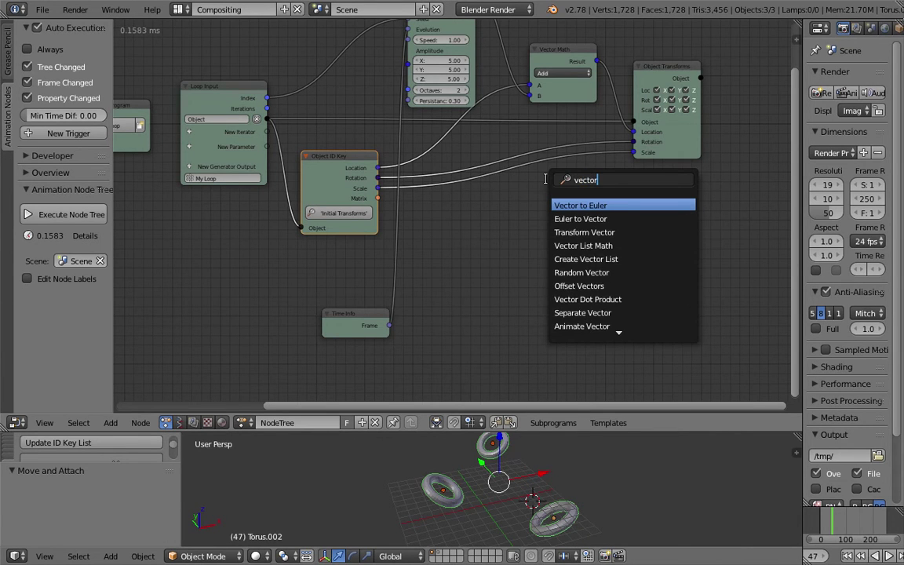
key(Escape)
Duplicate the Vector Math node below the original, connect the Vector Wiggle output to its input A and save the file.
middle_drag(475, 200, 485, 234)
middle_drag(473, 71, 473, 114)
drag(471, 89, 563, 317)
click(566, 125)
key(shift+d)
click(590, 269)
key(ctrl+s)
click(589, 269)
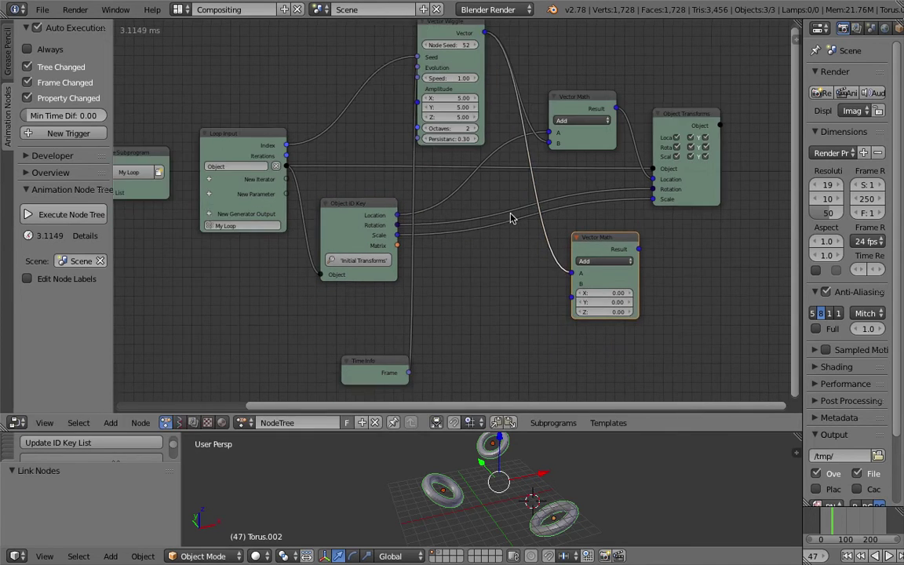
key(ctrl+s)
key(ctrl+s)
click(468, 245)
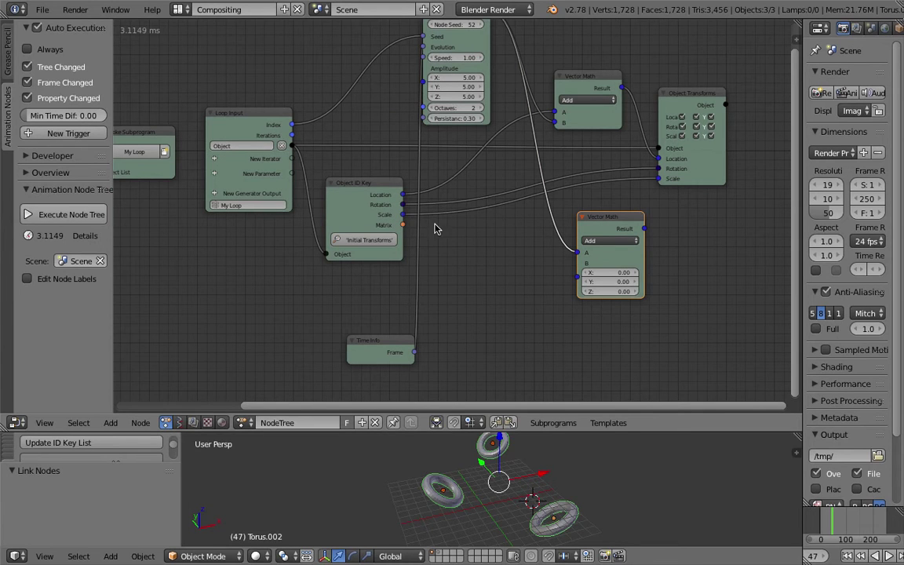
Connect the initial Scale to input B of the lower Vector Math node and its Result to the Object Transforms Scale.
drag(405, 215, 578, 263)
drag(645, 228, 649, 218)
drag(660, 182, 660, 179)
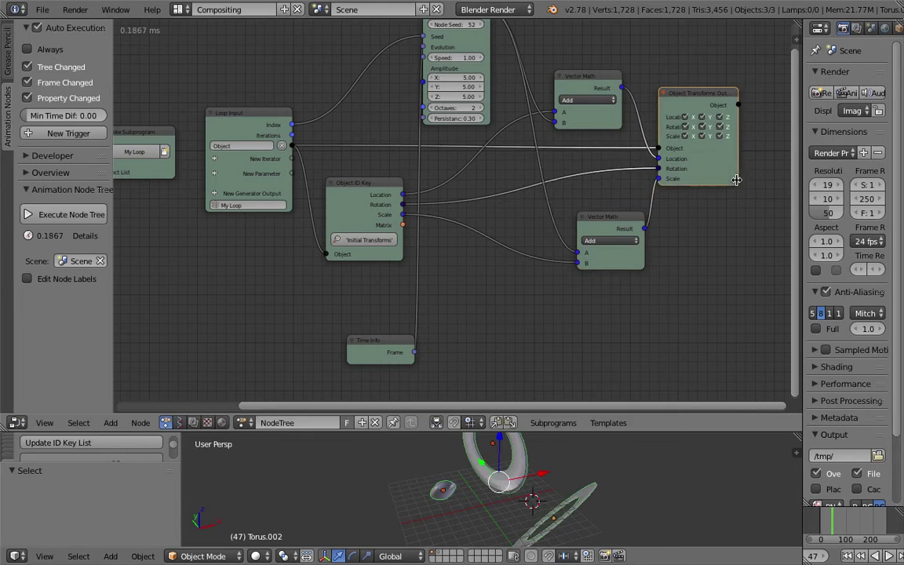
Play the animation from the first frame to check the location and scale wiggle, and stop it.
middle_drag(616, 454, 626, 472)
scroll(625, 472, down, 2)
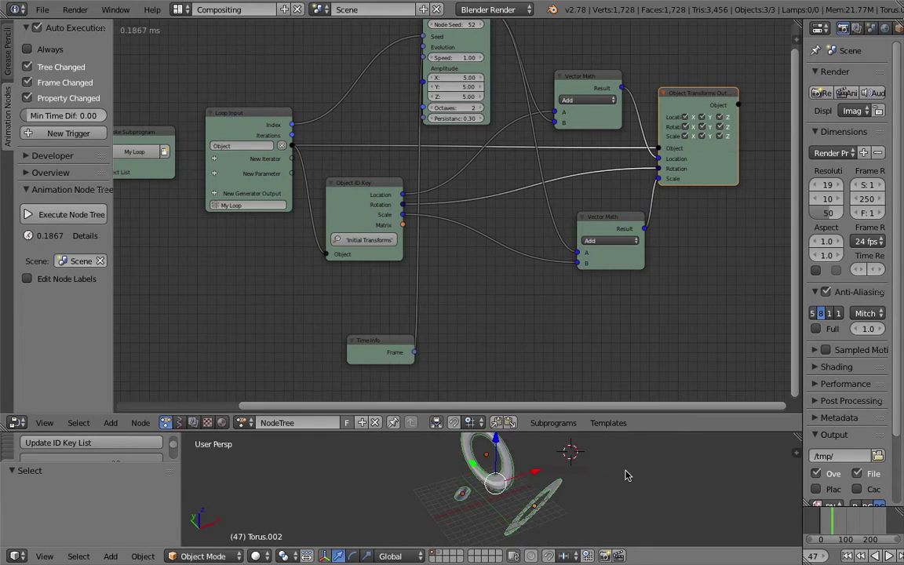
click(848, 556)
click(883, 557)
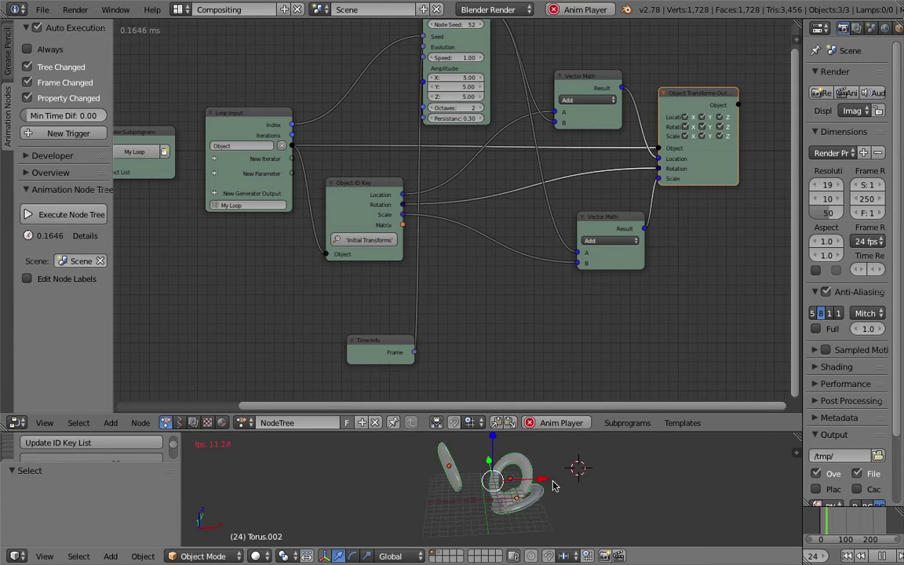
click(882, 557)
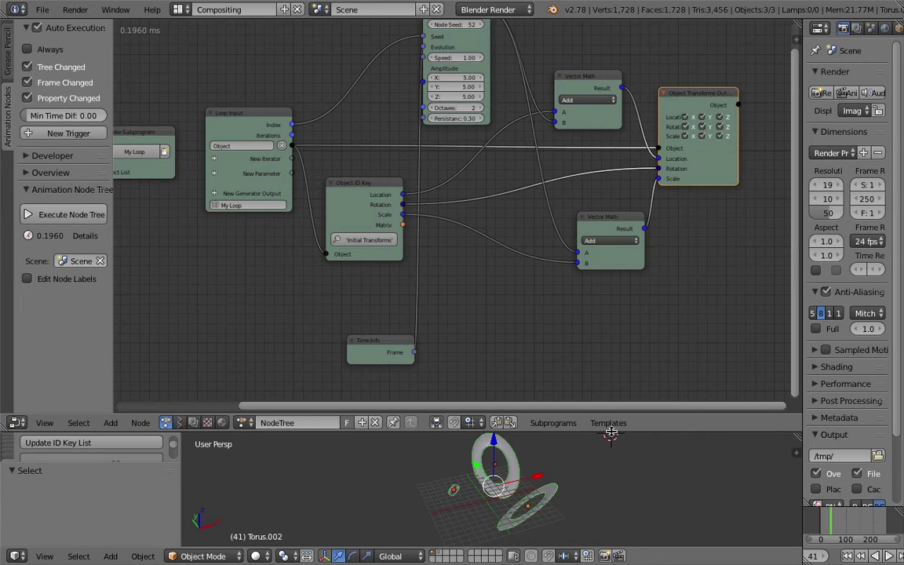
Enlarge the 3D viewport, save the file and frame the toruses more closely.
drag(610, 433, 600, 336)
key(ctrl+s)
click(495, 420)
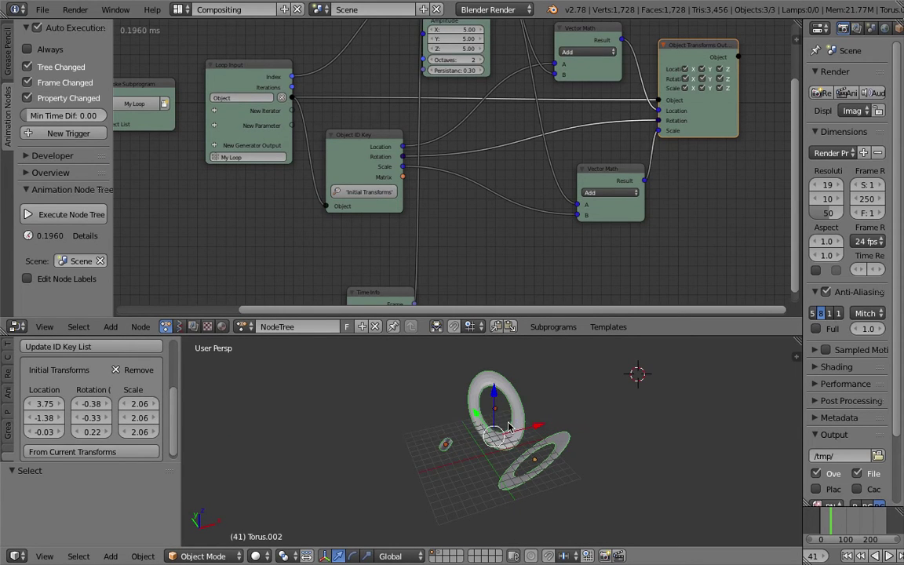
scroll(528, 428, up, 3)
Move the Time Info node up against the underside of the Object ID Key node and select the Object Transforms node.
middle_drag(498, 264, 454, 171)
scroll(448, 172, down, 2)
drag(378, 200, 420, 104)
middle_drag(400, 160, 383, 252)
click(548, 183)
click(637, 139)
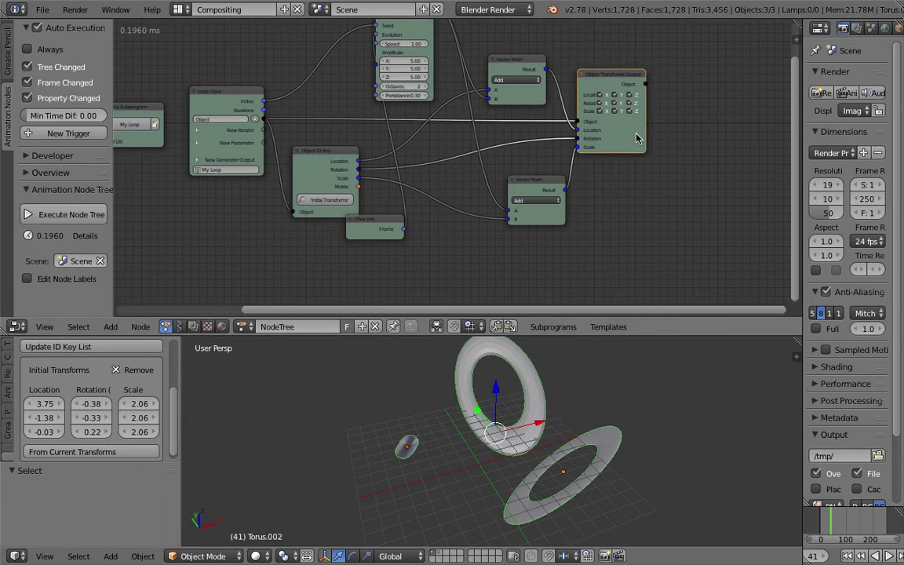
Move the Object Transforms Output node further right and the lower Vector Math node down and right to make room.
drag(637, 135, 697, 133)
scroll(628, 187, up, 1)
drag(553, 195, 612, 218)
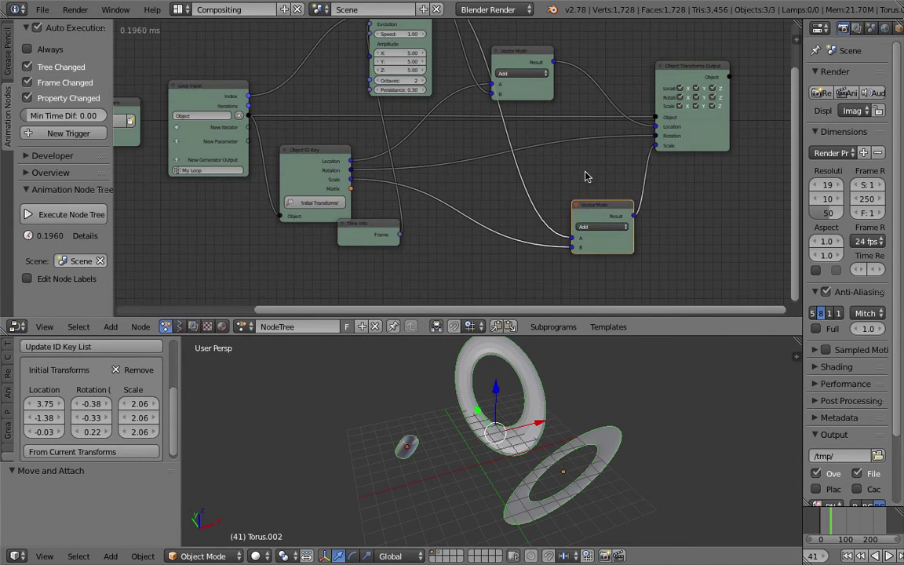
Add an Euler Wiggle node beneath the Object Transforms Output node.
key(shift+a)
click(583, 171)
text(Frameeu)
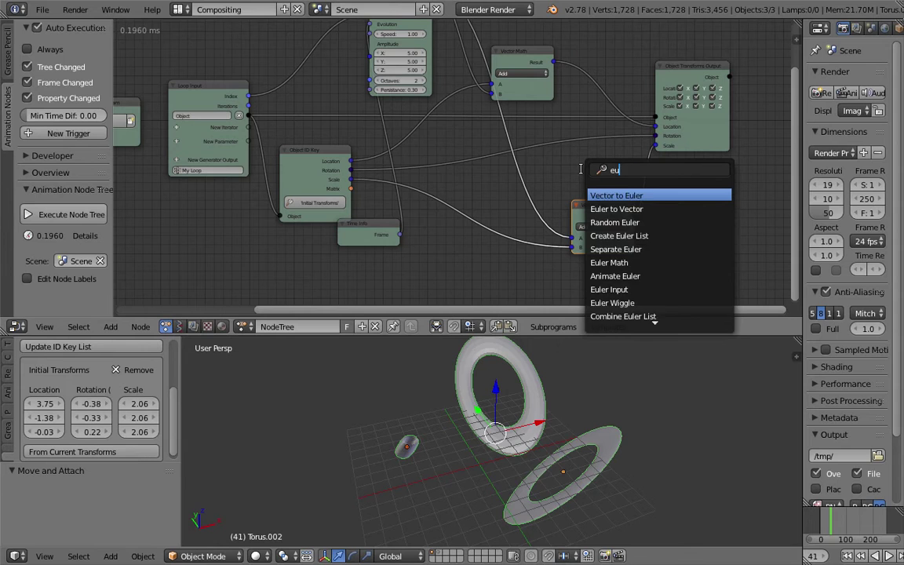
text(ler w)
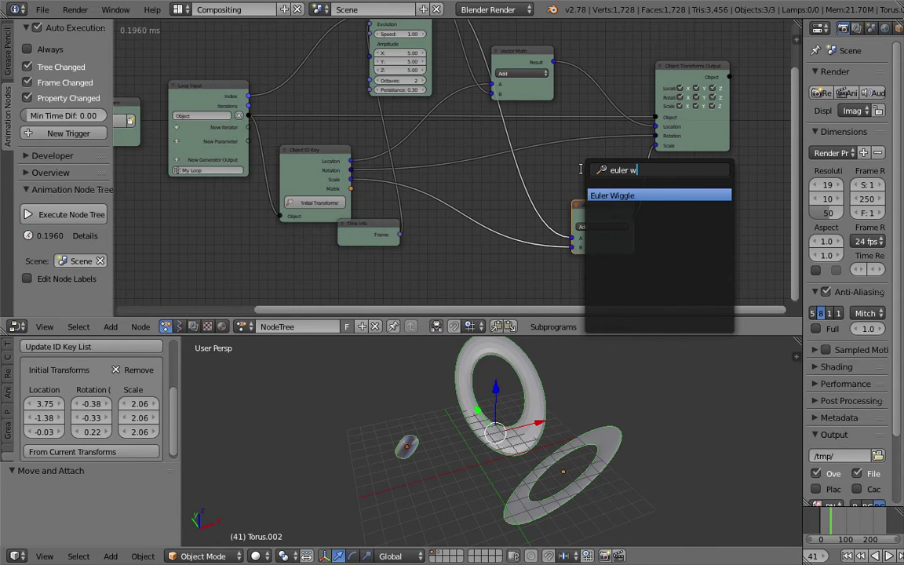
key(Return)
click(664, 186)
Nudge the Object ID Key node slightly up and left and save the file.
key(ctrl+s)
click(665, 186)
click(327, 151)
drag(328, 151, 325, 140)
key(ctrl+s)
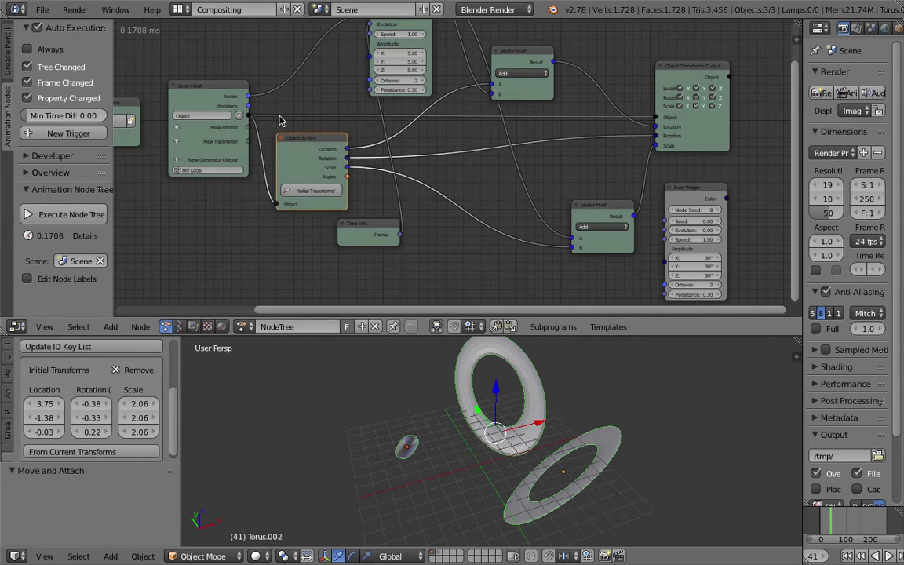
drag(250, 99, 292, 121)
Add an Euler Math node to the right of the Euler Wiggle node.
middle_drag(648, 219, 584, 171)
key(ctrl+a)
text(v)
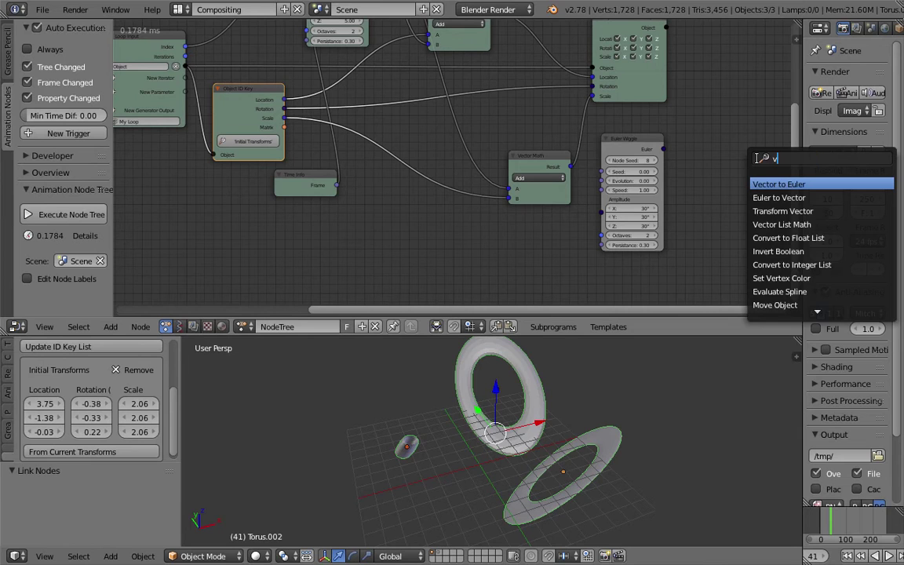
text(ler m)
key(Return)
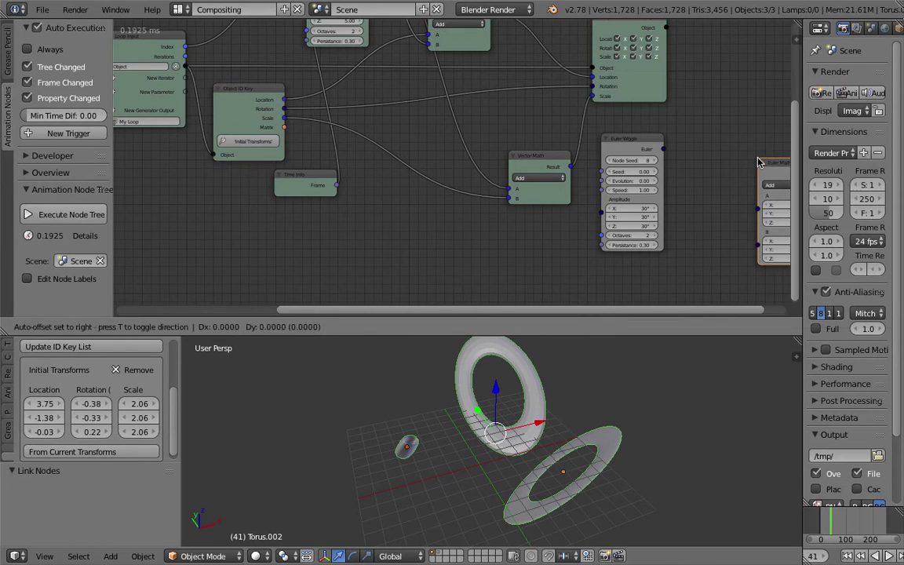
click(757, 163)
Move the Euler Wiggle node below the lower Vector Math node and connect the Loop Input Index to its Seed.
drag(640, 152, 567, 254)
scroll(350, 188, down, 2)
drag(208, 53, 231, 74)
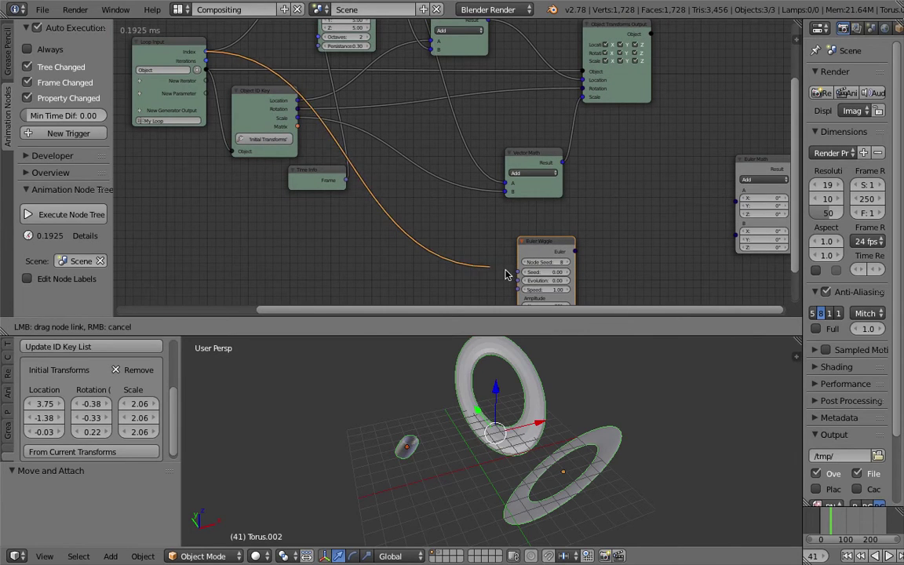
drag(536, 272, 534, 271)
Connect the Euler Wiggle output to input B of Euler Math and the initial Rotation to input A.
drag(583, 254, 737, 223)
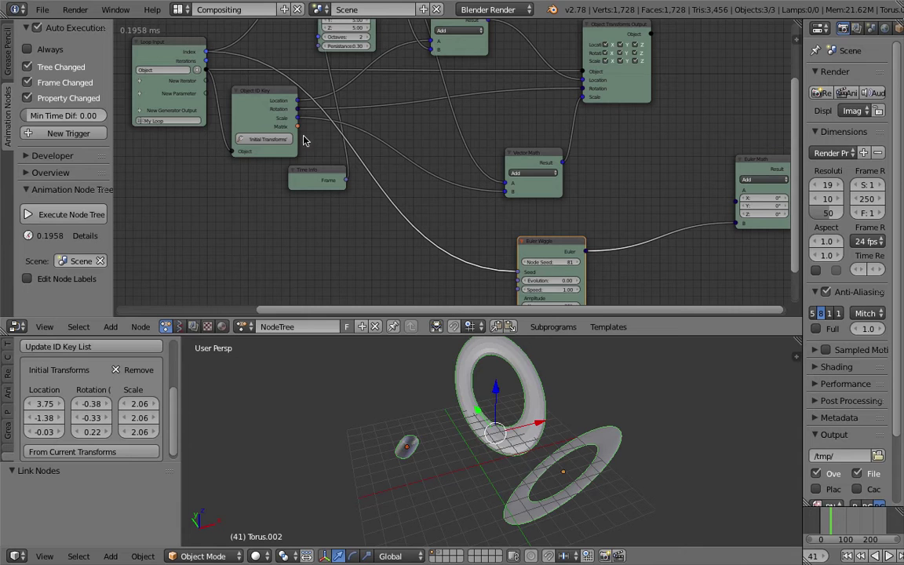
drag(298, 109, 736, 203)
Connect the Euler Math Result to the Object Transforms Rotation and move the output node to the right of Euler Math.
middle_drag(687, 154, 623, 158)
drag(698, 173, 669, 134)
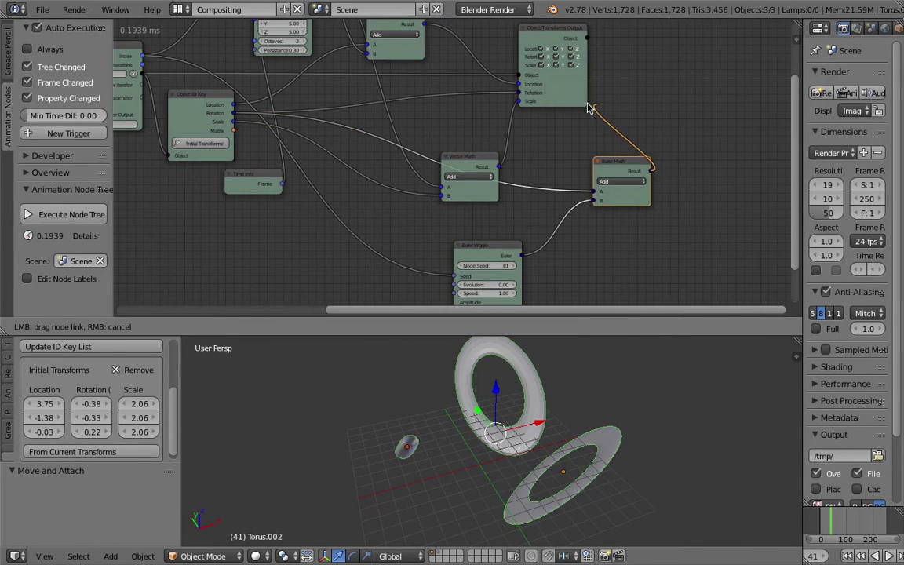
drag(507, 94, 739, 118)
middle_drag(553, 218, 583, 145)
scroll(440, 163, up, 1)
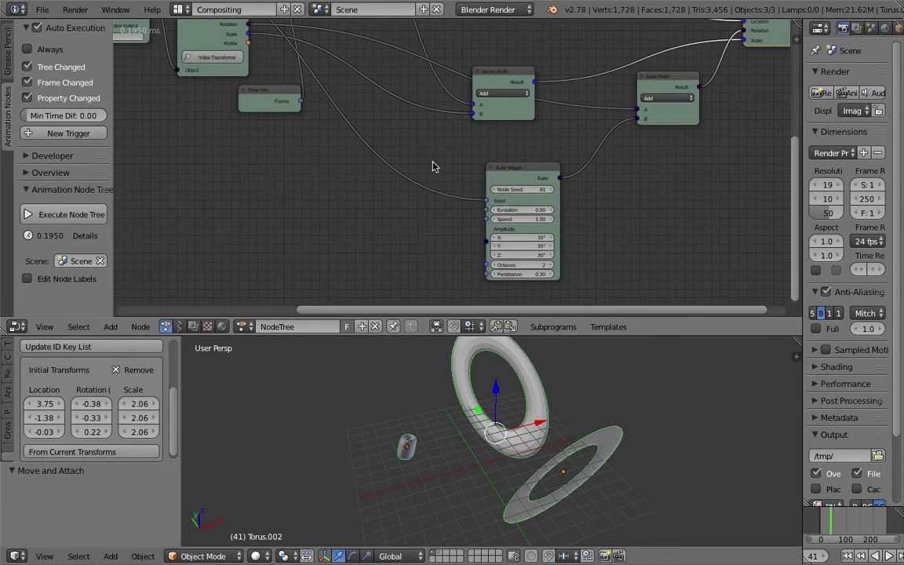
Save the file and connect the Time Info Frame output to the Evolution input of the Euler Wiggle node.
scroll(434, 161, down, 2)
middle_drag(360, 111, 404, 149)
key(ctrl+s)
click(403, 148)
drag(332, 141, 453, 236)
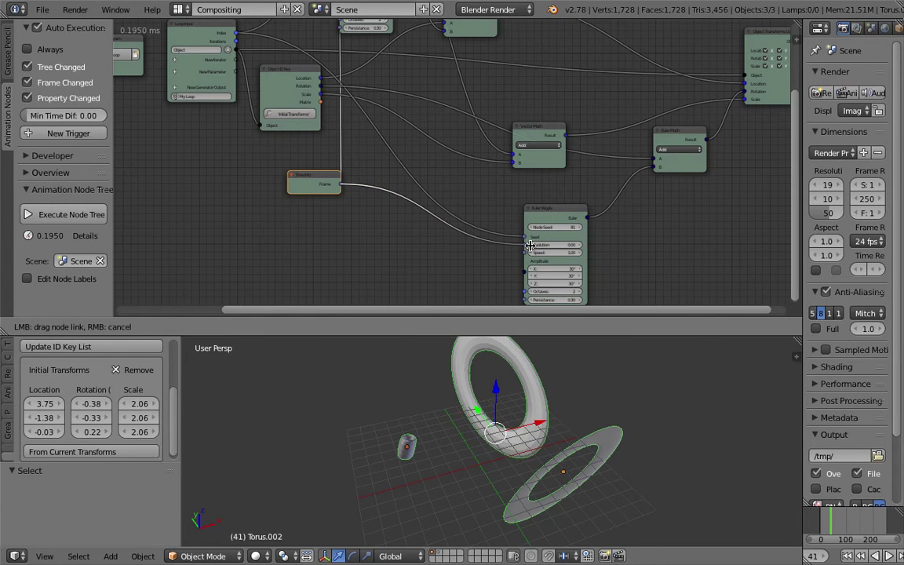
drag(532, 245, 531, 245)
Set the Vector Wiggle node's Speed to 2.77.
middle_drag(537, 171, 516, 302)
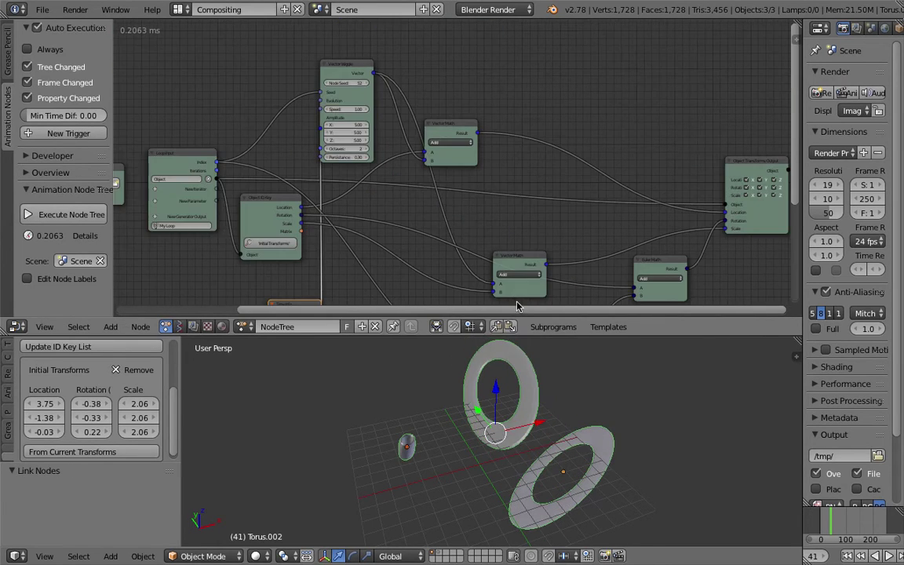
scroll(415, 174, up, 2)
drag(328, 100, 376, 101)
scroll(350, 177, down, 1)
middle_drag(349, 177, 339, 122)
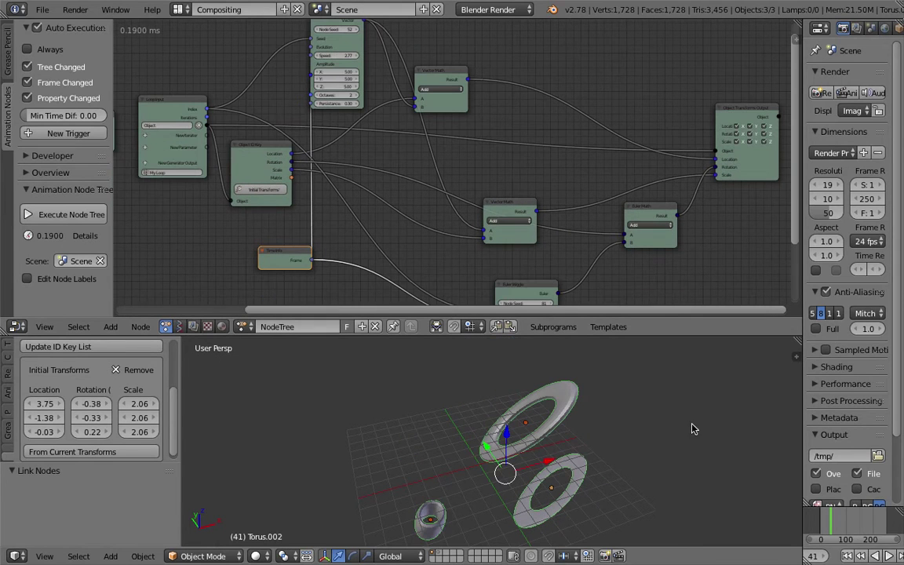
Play the animation from the first frame, deselect the toruses while viewing their motion from several angles, and stop playback.
click(849, 555)
key(alt+a)
middle_drag(588, 440, 548, 452)
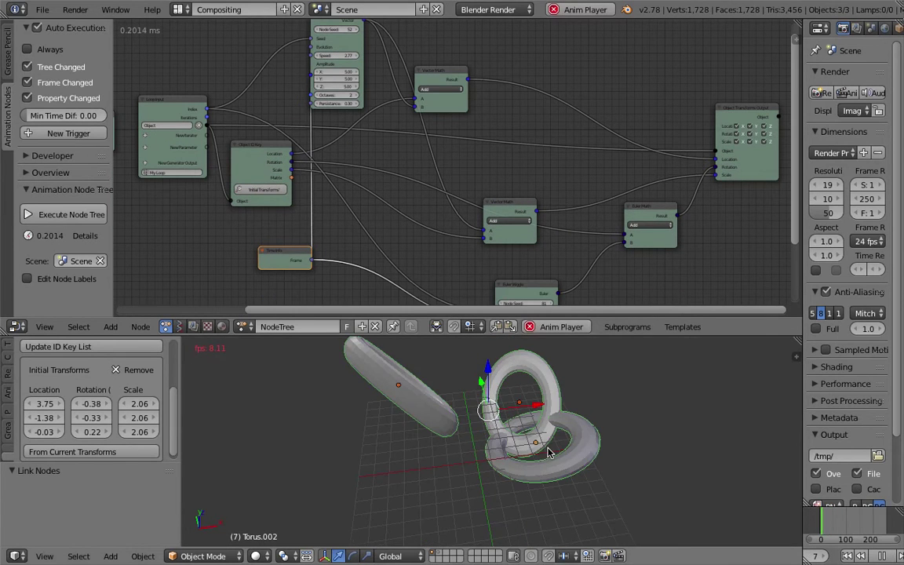
key(a)
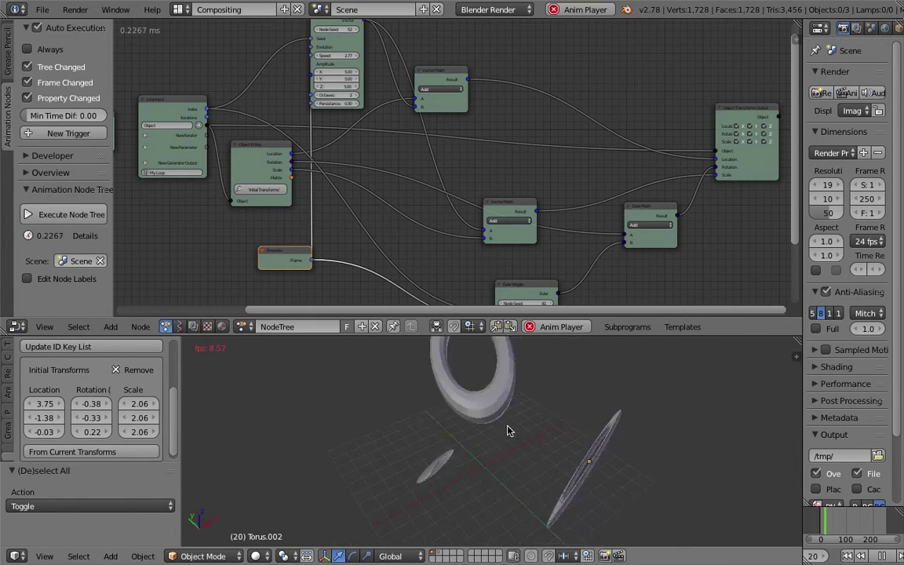
middle_drag(565, 419, 489, 435)
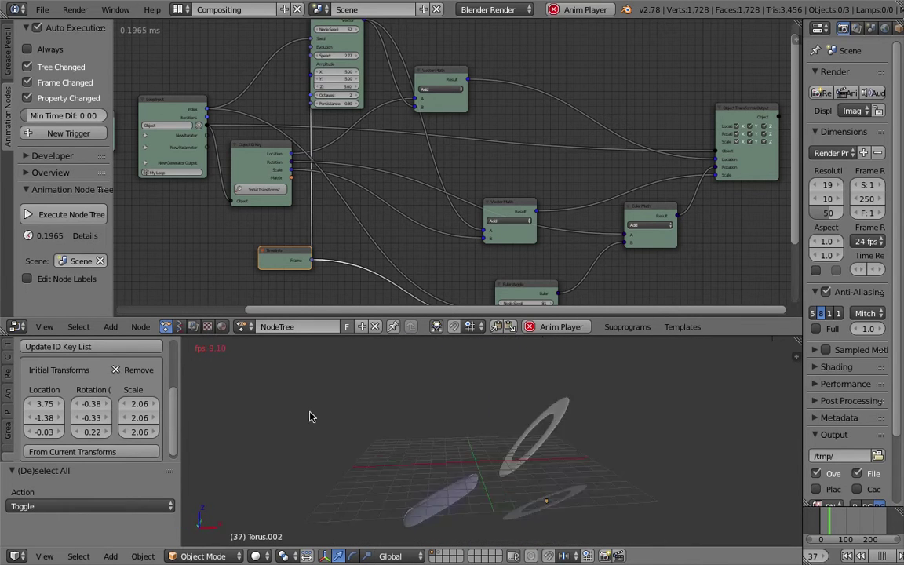
key(alt+a)
middle_drag(474, 472, 579, 435)
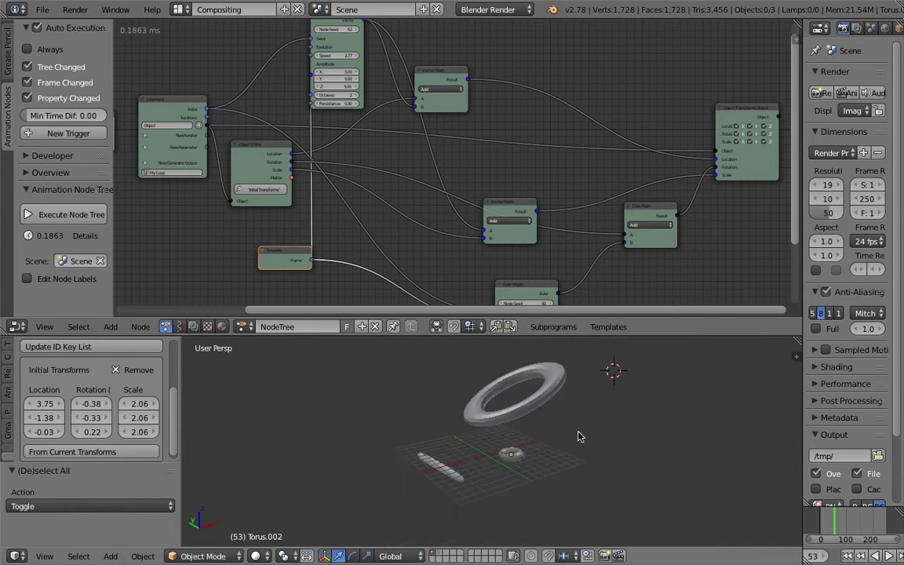
Save the project as a new numbered version.
click(43, 10)
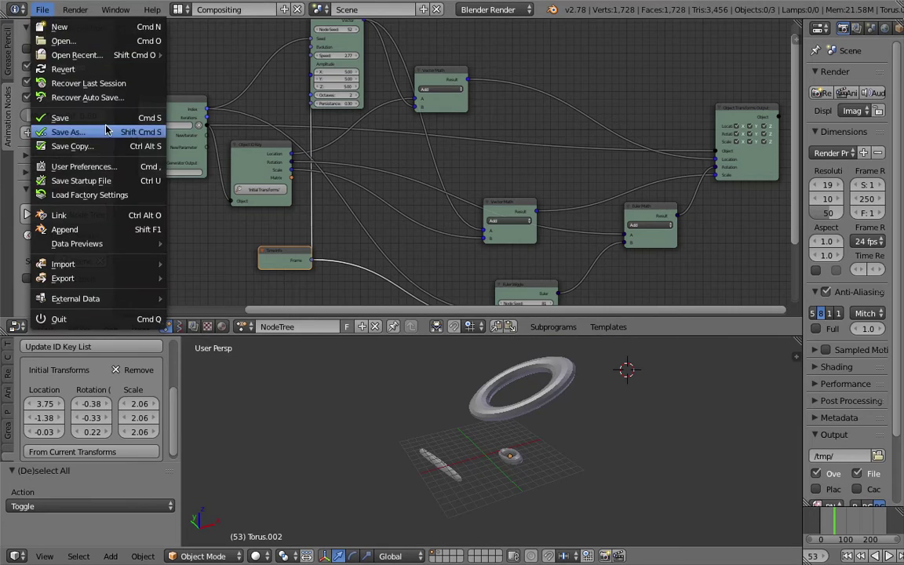
click(73, 133)
click(801, 63)
click(853, 48)
key(ctrl+s)
click(546, 147)
right_click(562, 365)
middle_drag(435, 227, 487, 143)
middle_drag(600, 245, 537, 226)
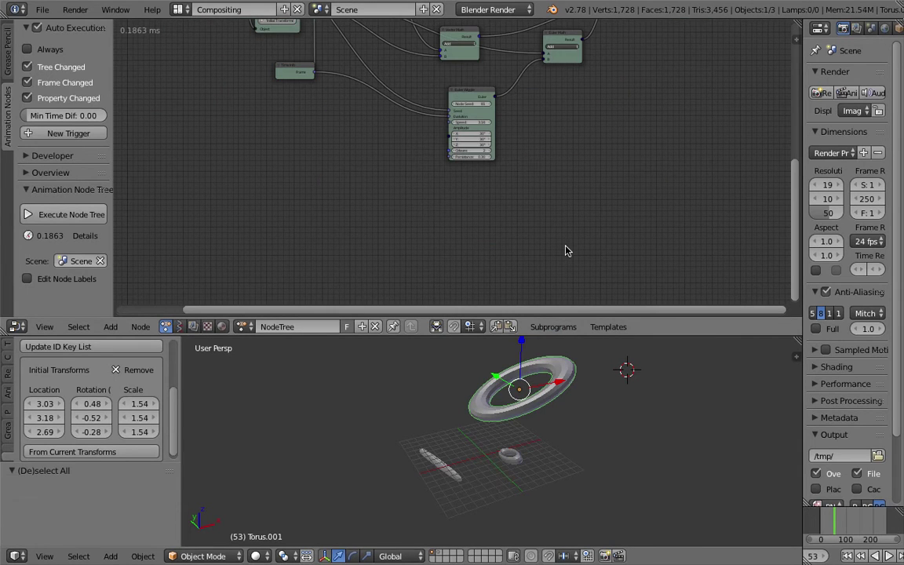
click(602, 328)
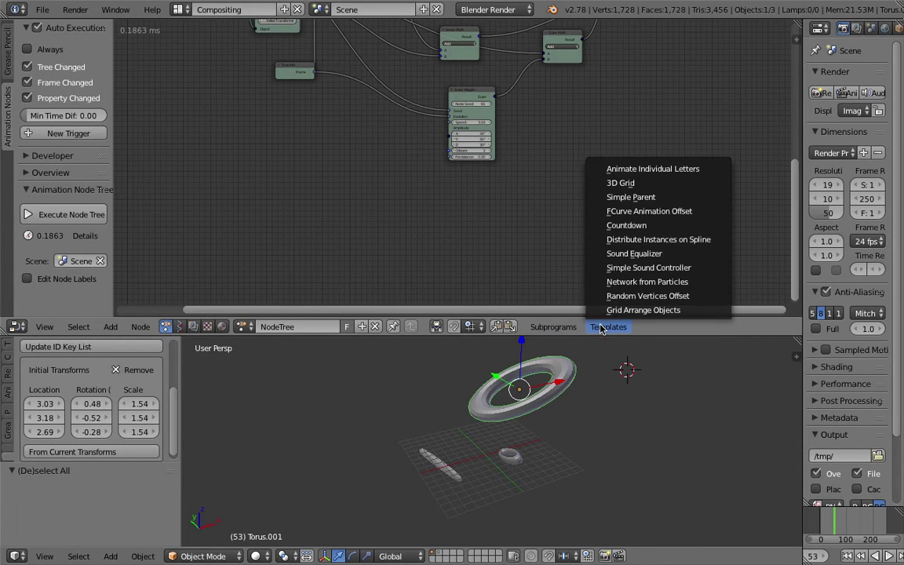
middle_drag(468, 377, 483, 440)
Save the current file and save the project under the version name AN_demo_alembic_io_003.
key(super+s)
click(378, 231)
click(42, 10)
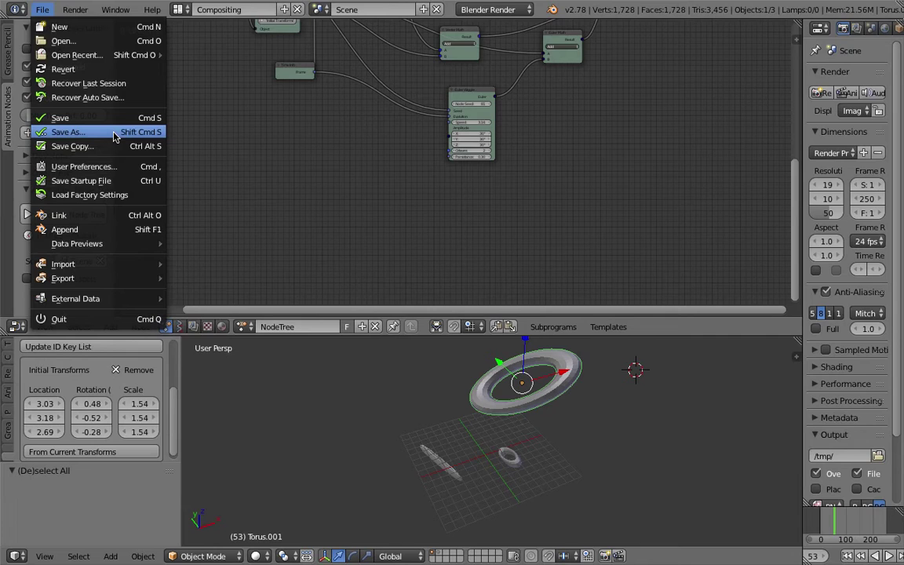
click(115, 135)
click(803, 64)
click(836, 48)
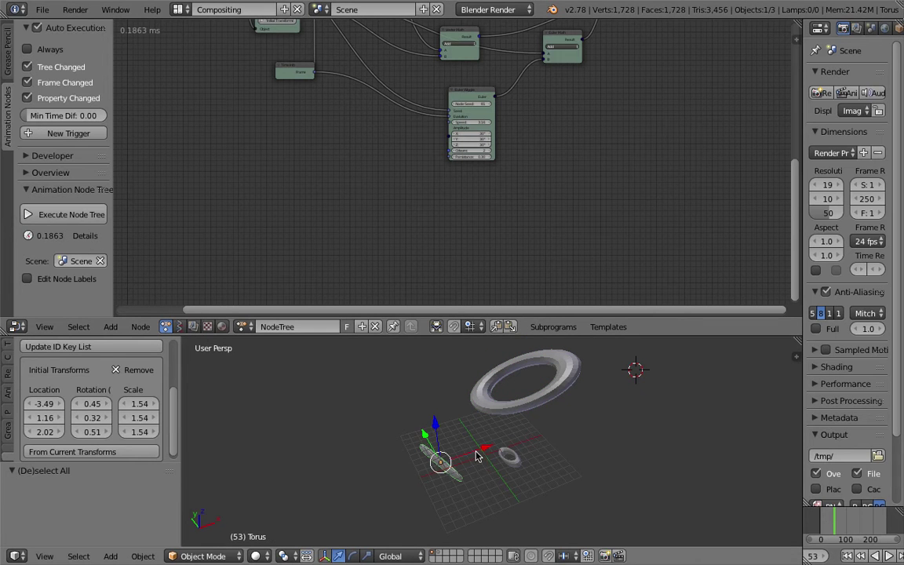
Select all three toruses and export them to the Desktop as AN_demo_alembic_io_003.abc, with End Frame 100 and Selected Objects Only enabled.
shift+right_click(502, 394)
click(41, 9)
mouse_move(62, 278)
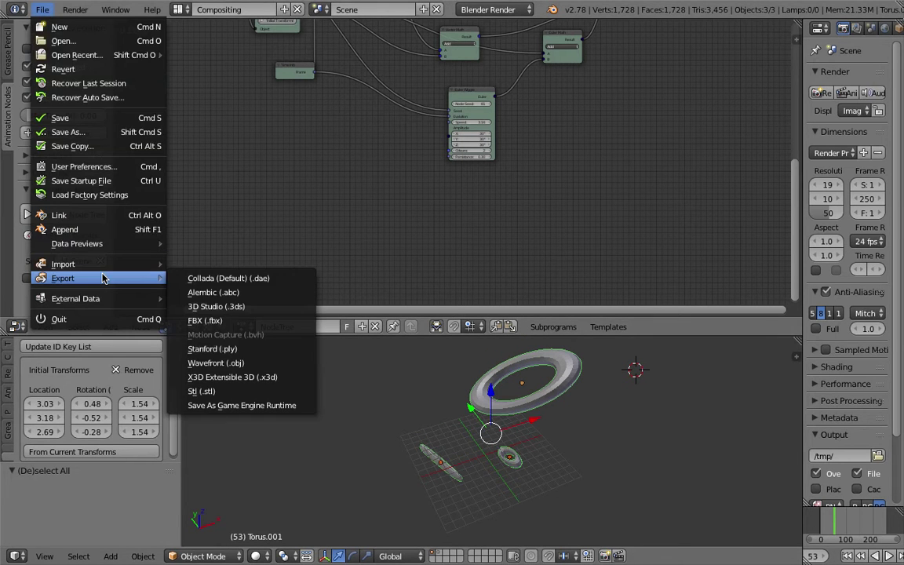
click(235, 293)
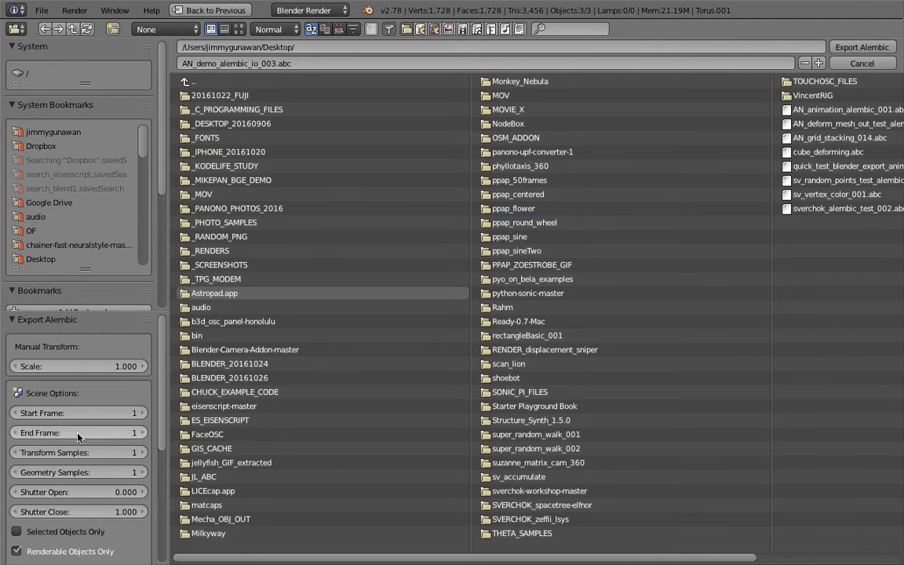
scroll(92, 432, down, 1)
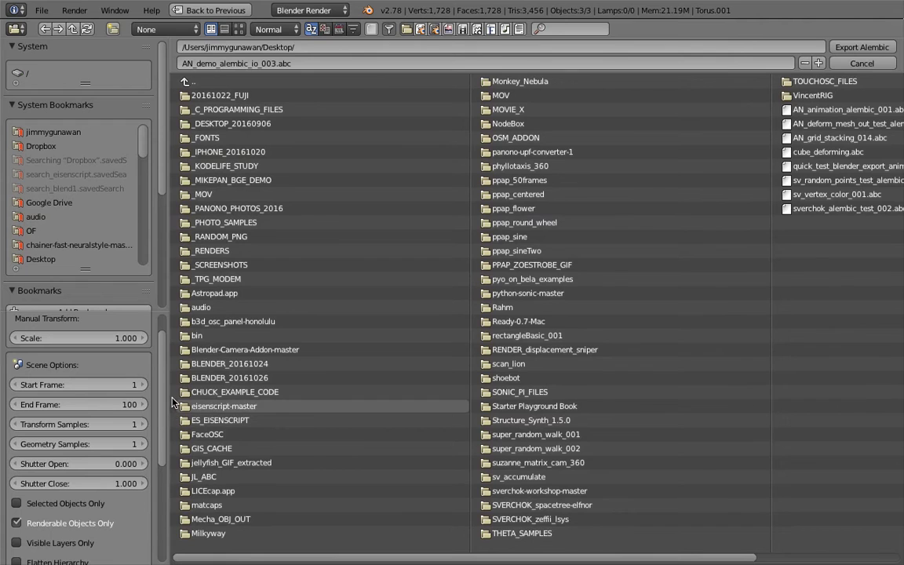
drag(167, 392, 200, 392)
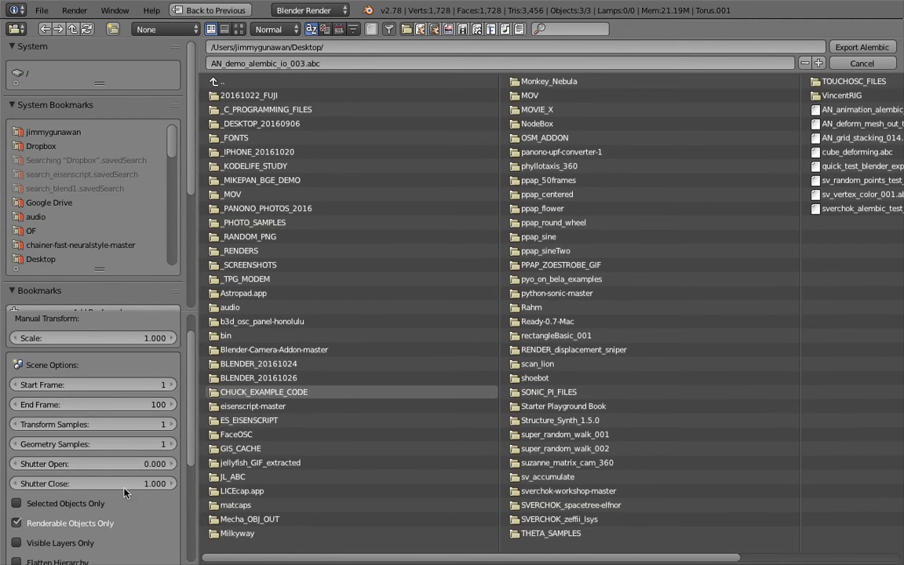
click(68, 503)
scroll(131, 491, up, 1)
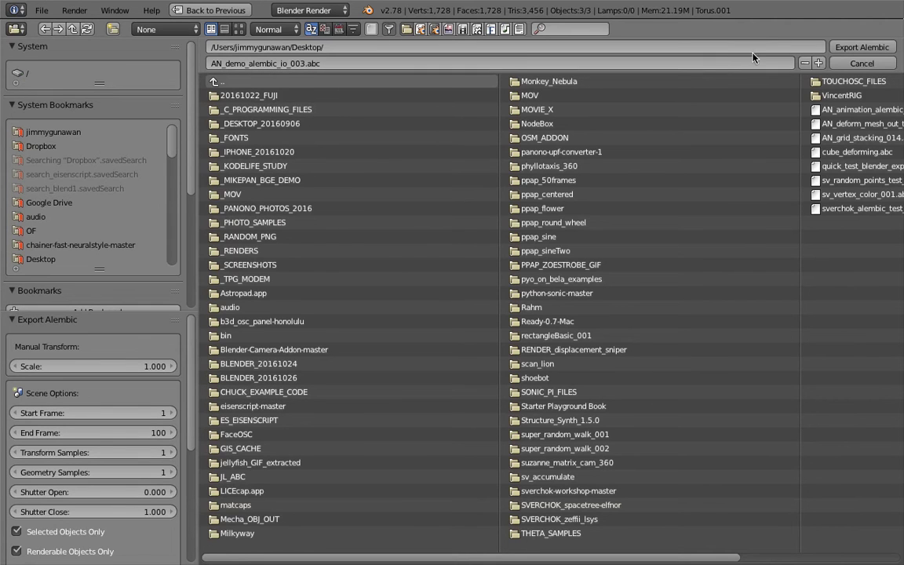
click(838, 49)
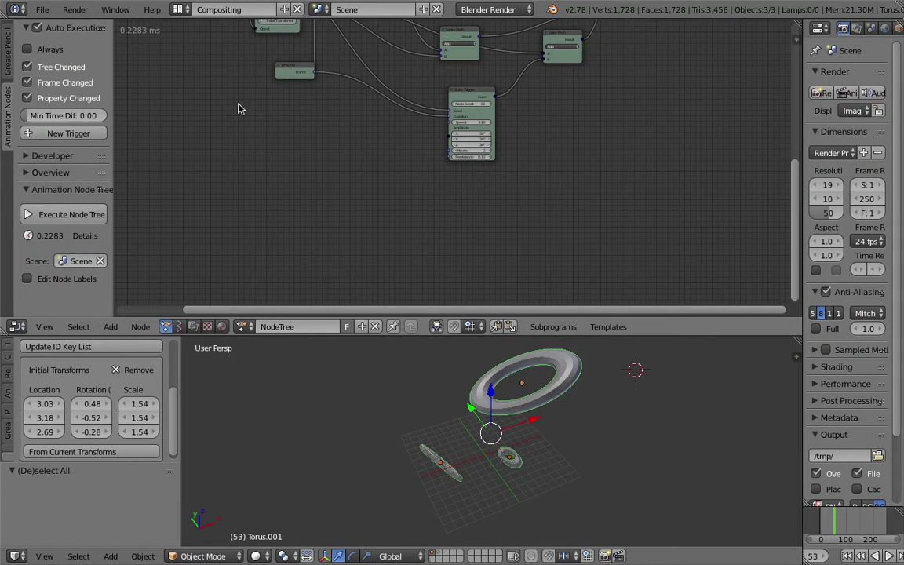
Start a new scene and delete the default cube.
click(42, 10)
click(59, 26)
click(59, 36)
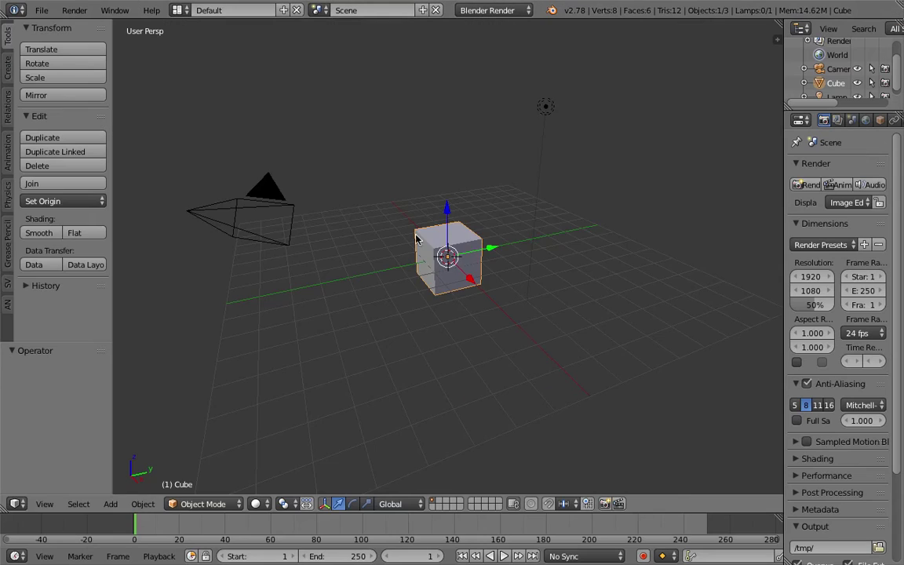
key(Delete)
Import the Alembic file AN_demo_alembic_io_003.abc from the Desktop, keeping Set Frame Range enabled.
click(42, 9)
mouse_move(119, 265)
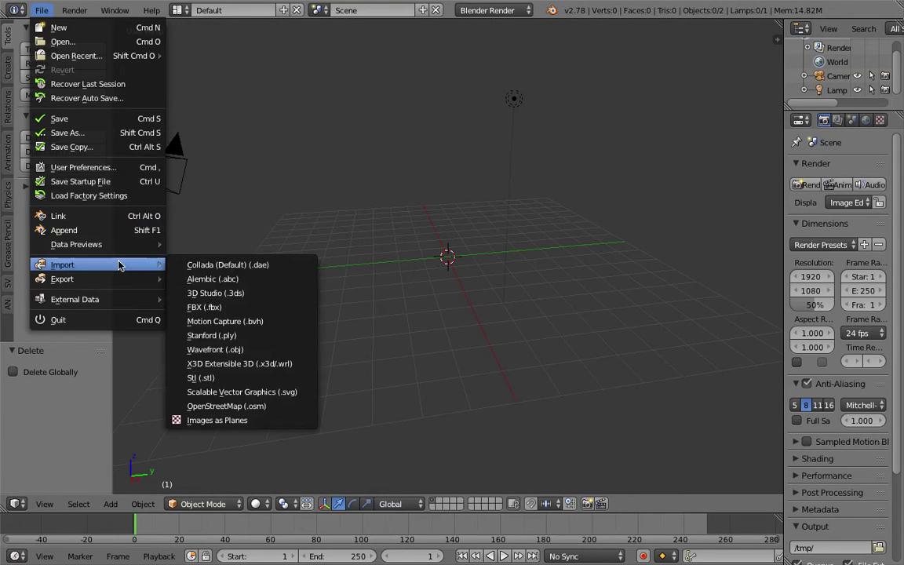
click(240, 282)
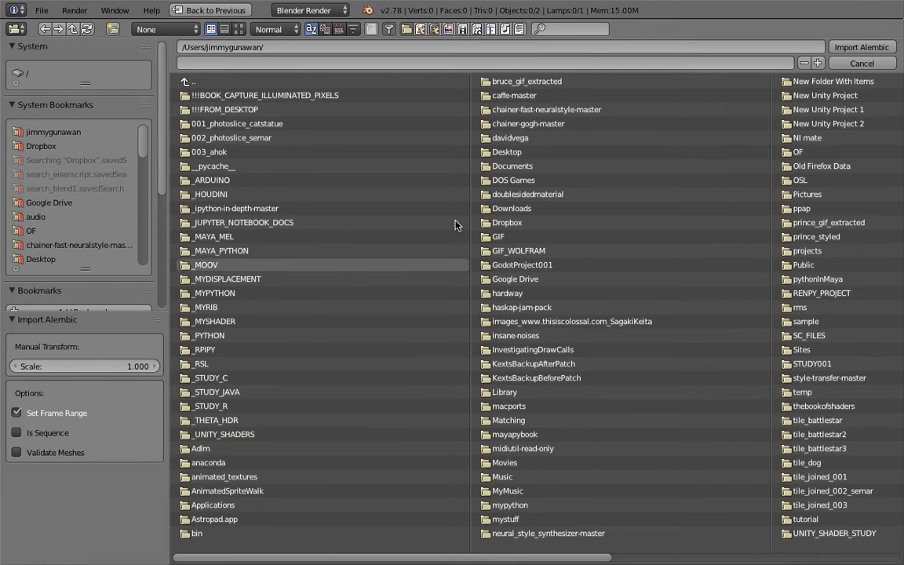
click(49, 260)
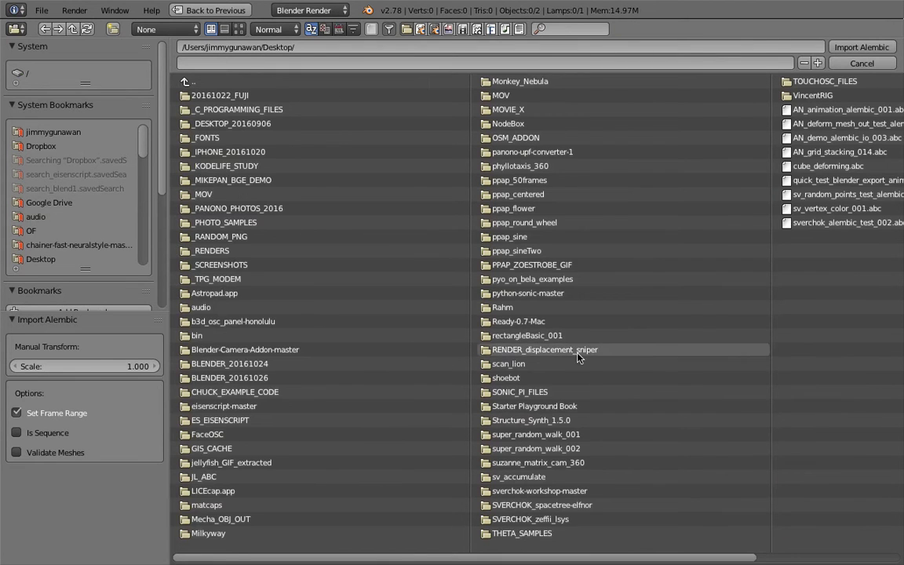
scroll(678, 353, down, 4)
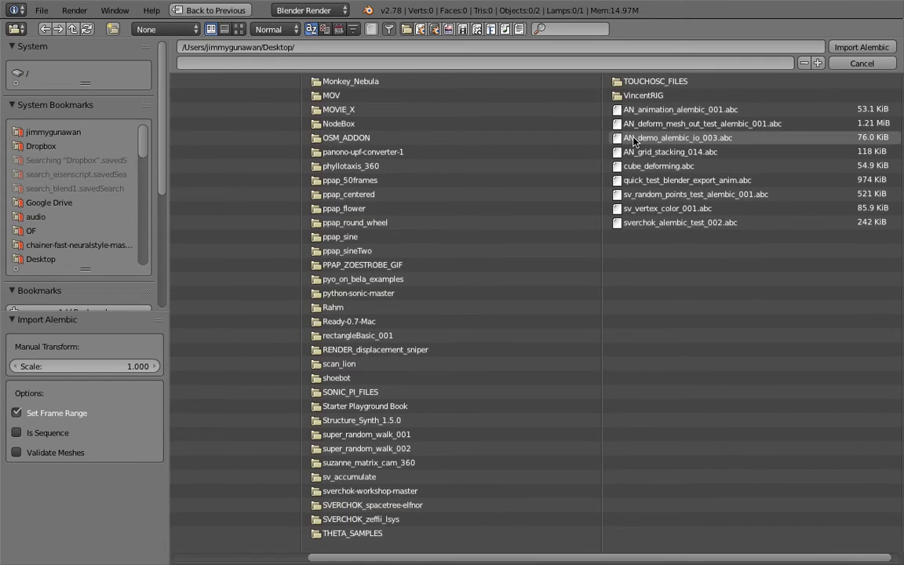
click(677, 139)
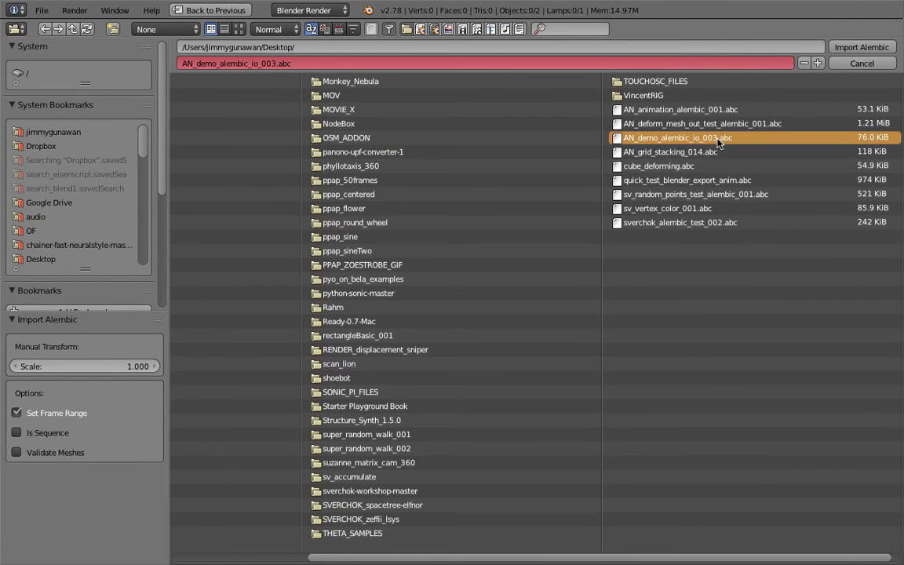
click(844, 49)
middle_drag(502, 281, 559, 303)
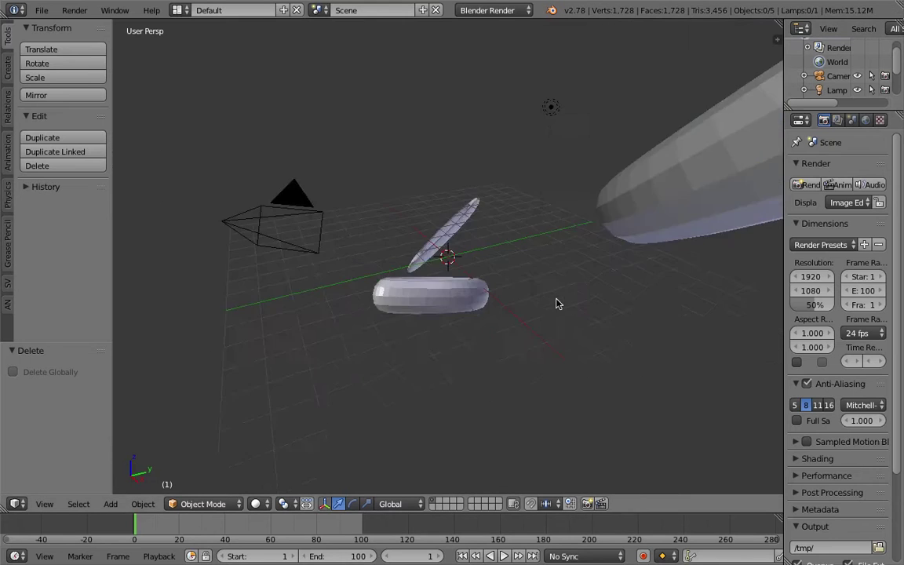
Play back the imported Alembic animation and select Torus_001 to check that the toruses move.
scroll(413, 306, down, 6)
key(alt+a)
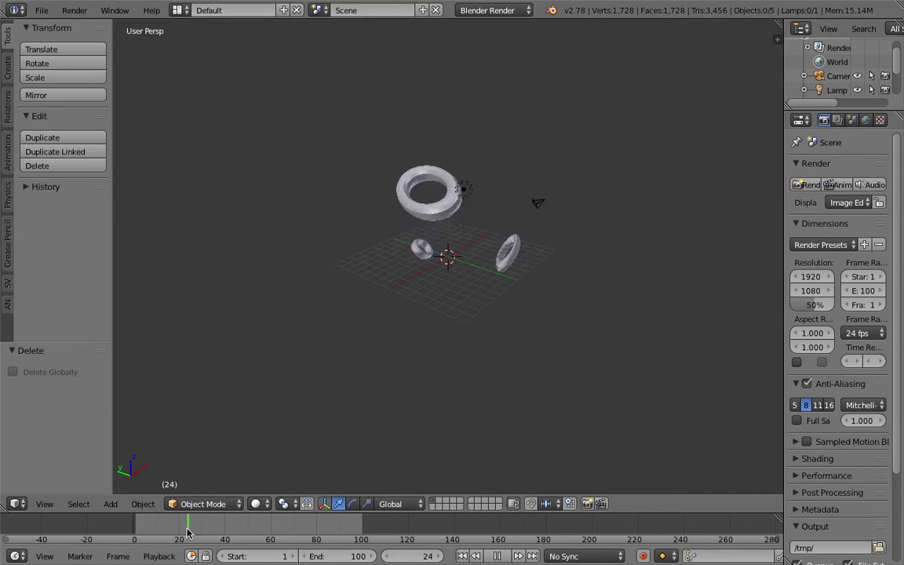
key(alt+a)
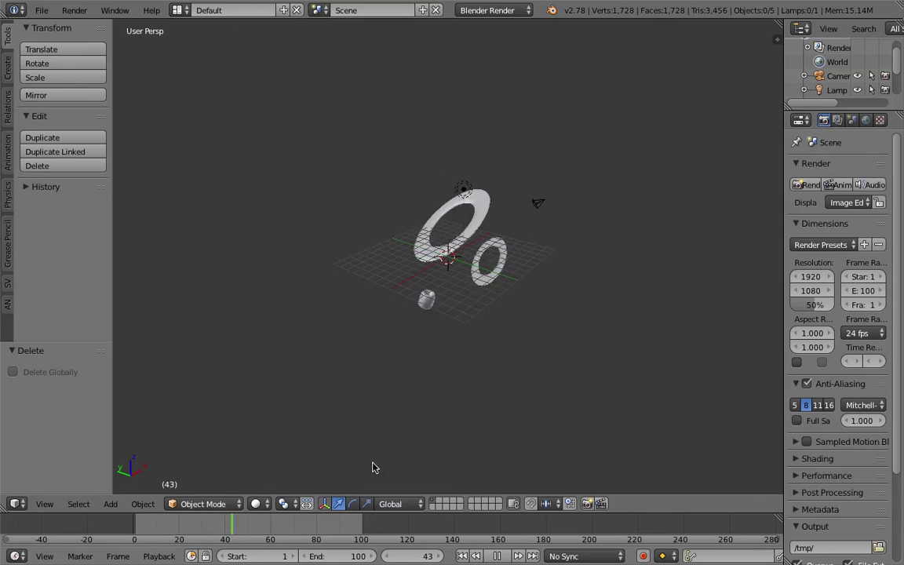
scroll(502, 299, up, 3)
right_click(508, 284)
right_click(471, 236)
key(alt+a)
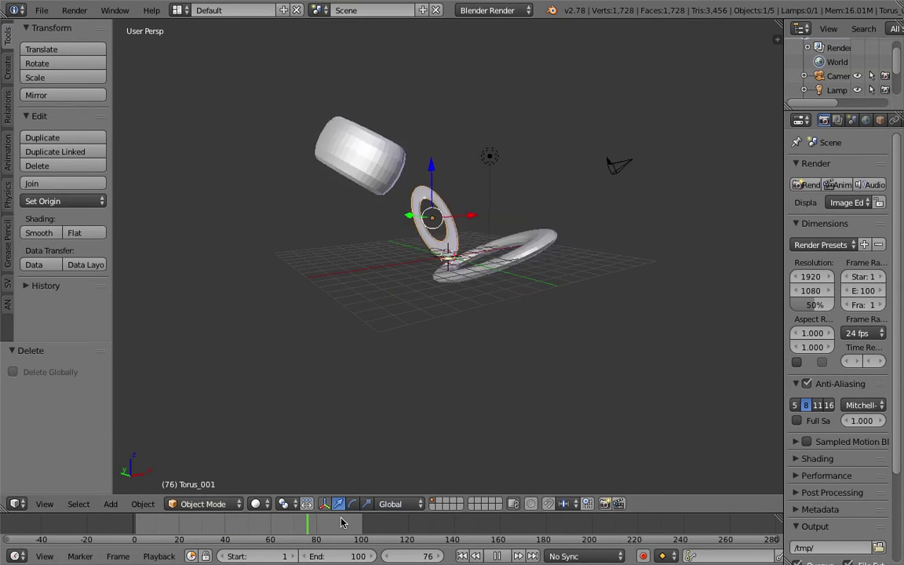
key(Escape)
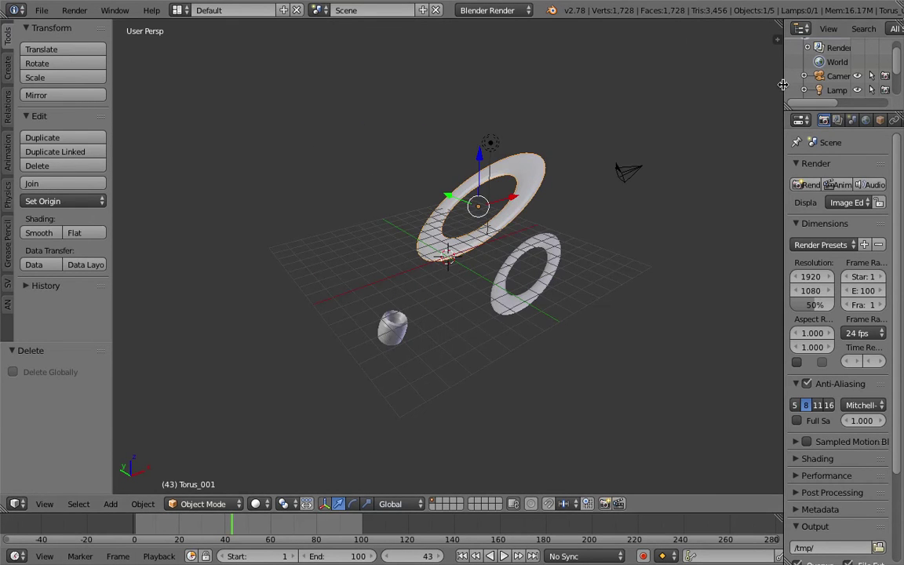
Scrub to frame 33 and examine the Transform Cache constraint settings of Torus_001.
drag(784, 81, 668, 197)
drag(234, 530, 177, 538)
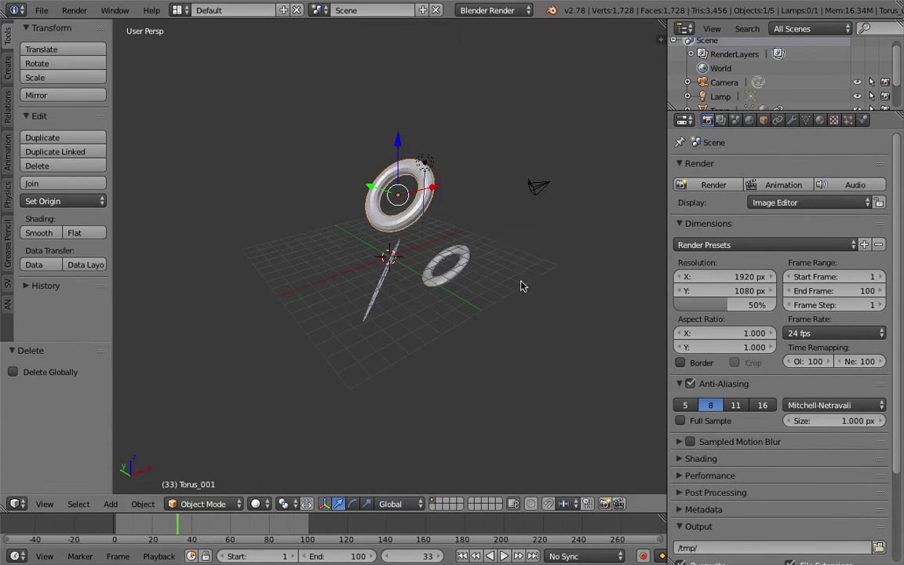
middle_drag(522, 285, 501, 288)
click(806, 120)
click(792, 120)
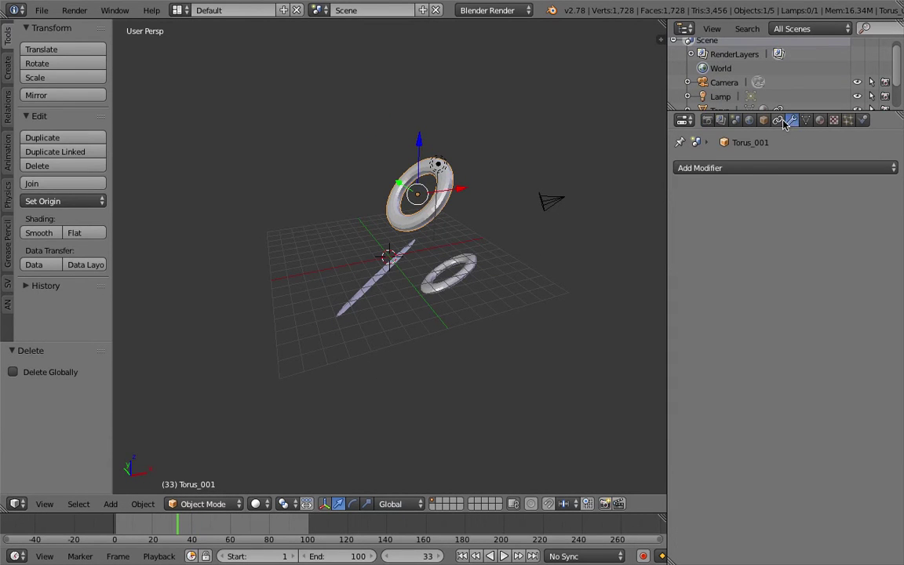
click(777, 119)
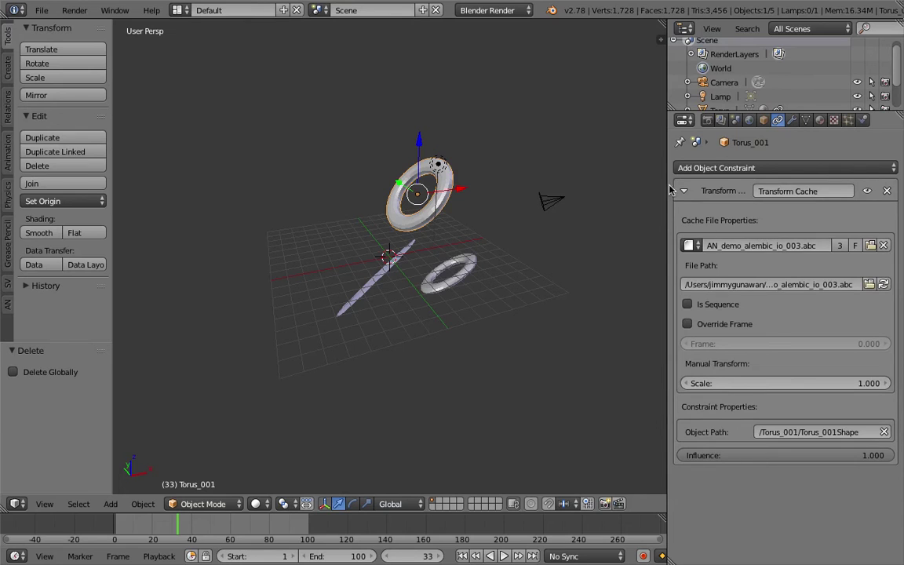
drag(666, 176, 594, 176)
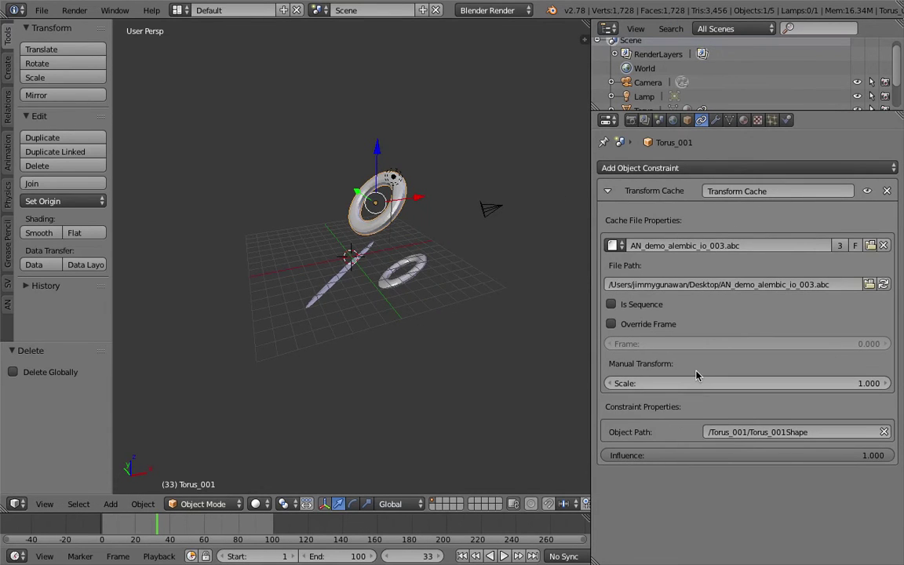
Set the Alembic cache scale to 1.700 and the Transform Cache influence of Torus_001 to 0, and play the animation.
mouse_move(735, 387)
mouse_down()
mouse_move(767, 387)
mouse_move(750, 387)
mouse_up()
drag(705, 455, 559, 454)
drag(750, 455, 603, 456)
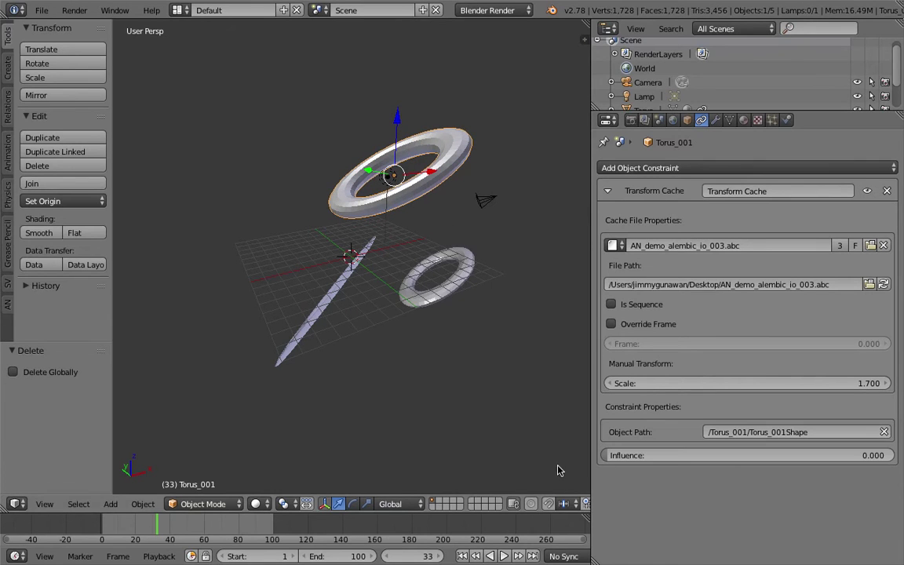
click(116, 519)
key(alt+a)
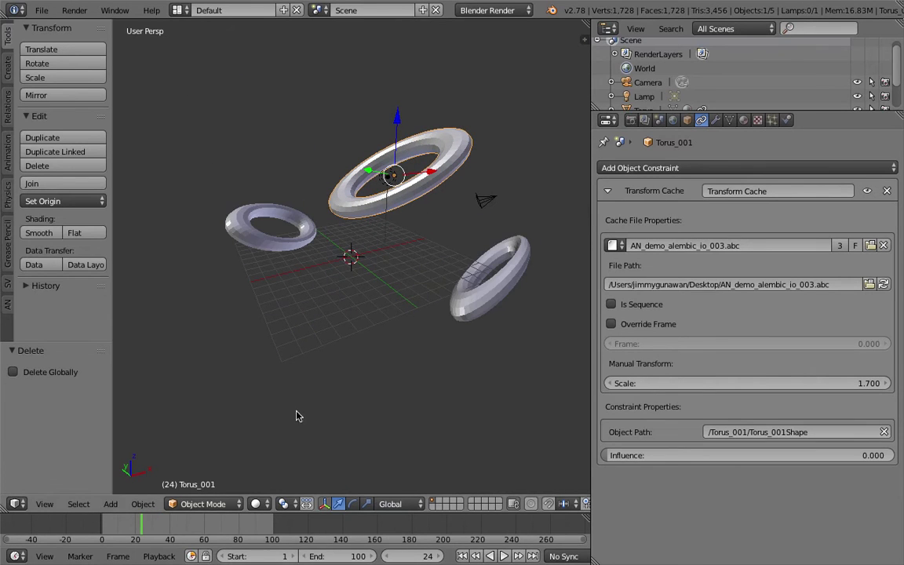
Set the Transform Cache influence of the object Torus to 0.494, scrub to frame 45 and reselect Torus_001.
right_click(245, 219)
drag(825, 456, 676, 456)
drag(221, 519, 178, 519)
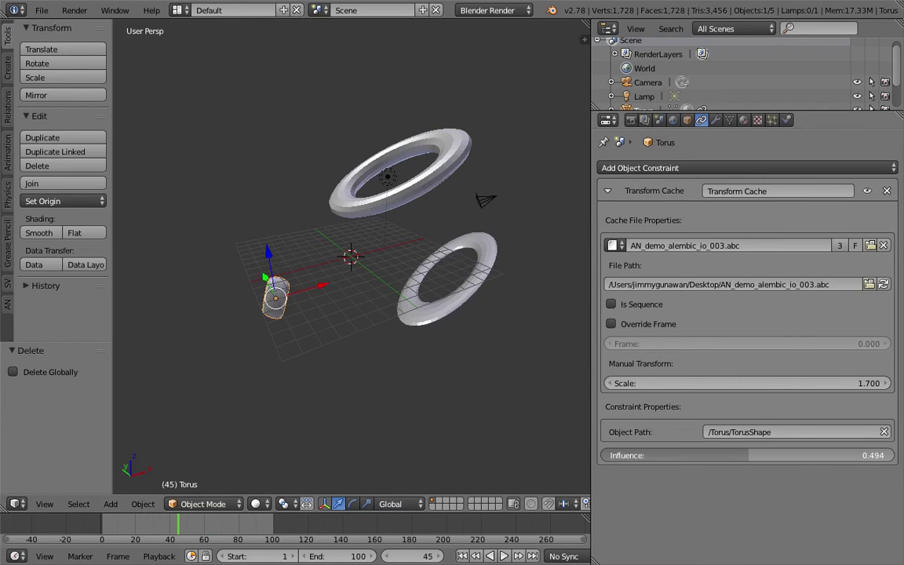
right_click(369, 205)
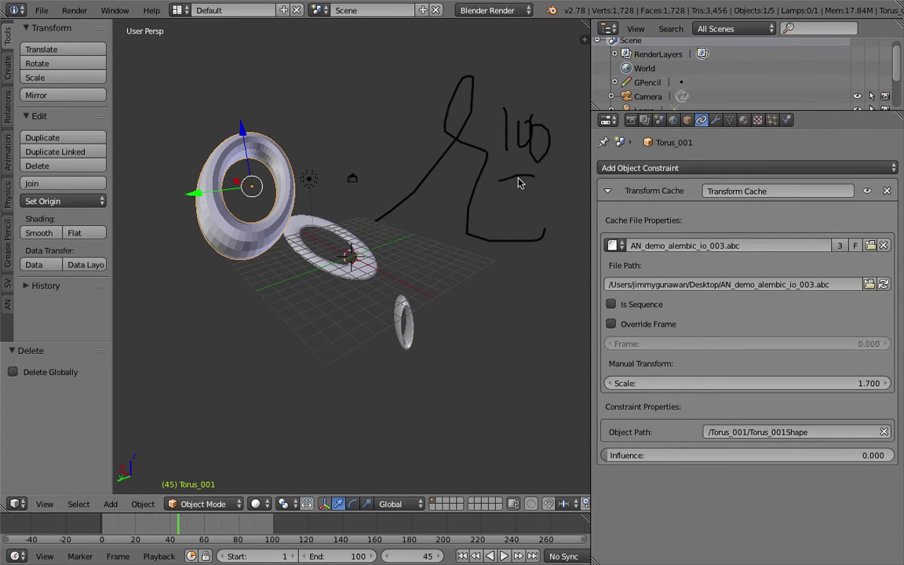
Reopen the recent file AN_demo_alembic_io_003.blend and save it to the Desktop as AN_demo_alembic_io_004.blend.
click(41, 10)
mouse_move(83, 55)
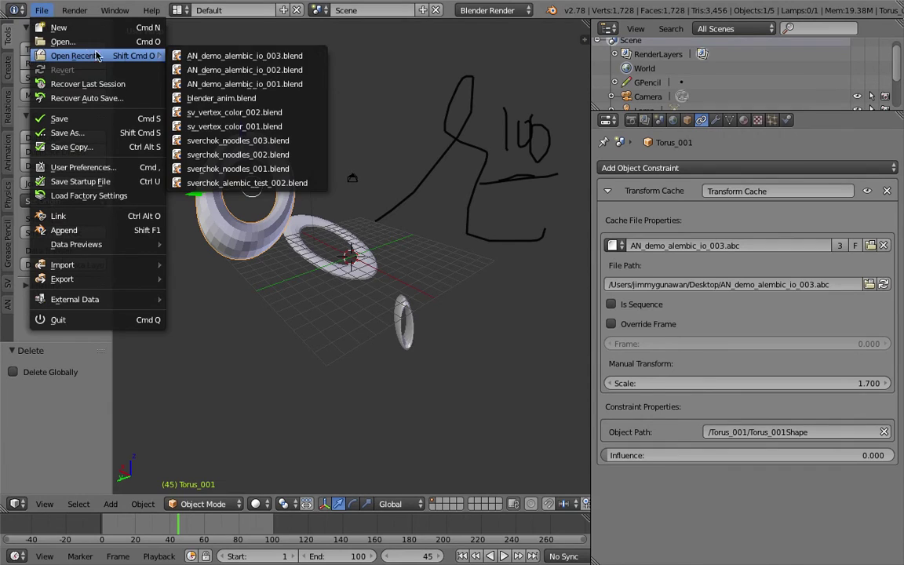
click(236, 60)
click(49, 10)
click(98, 132)
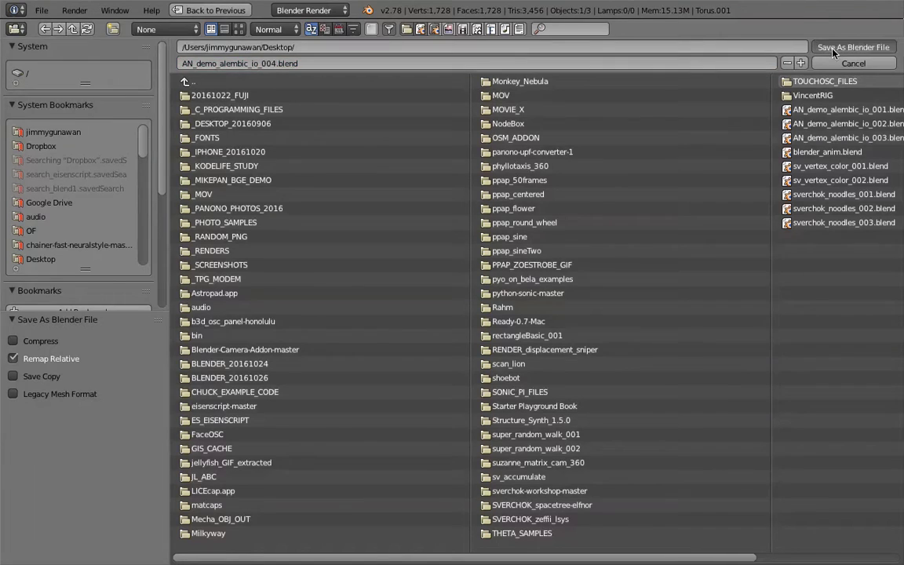
click(853, 47)
Insert the Random Vertices Offset template and place its nodes below the existing wiggle nodes.
click(600, 203)
drag(581, 369, 581, 290)
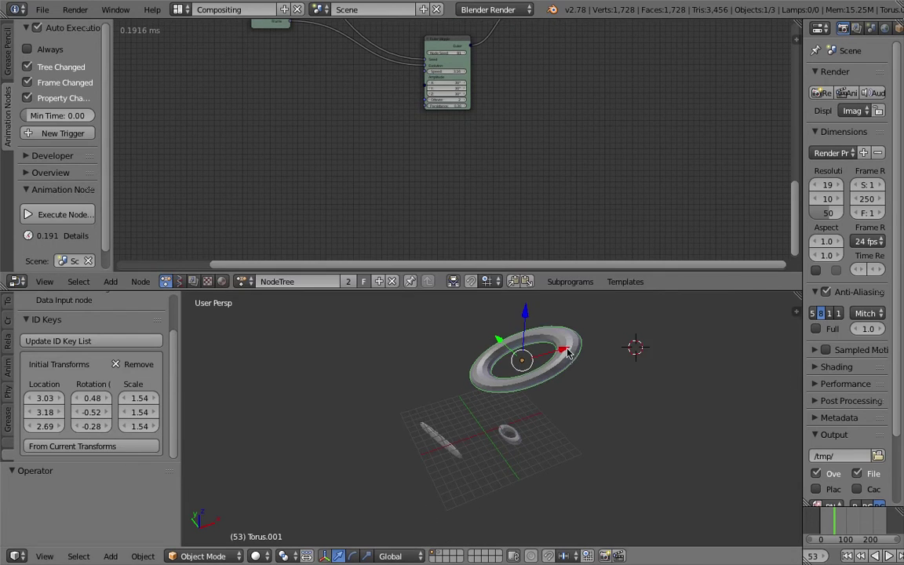
click(635, 282)
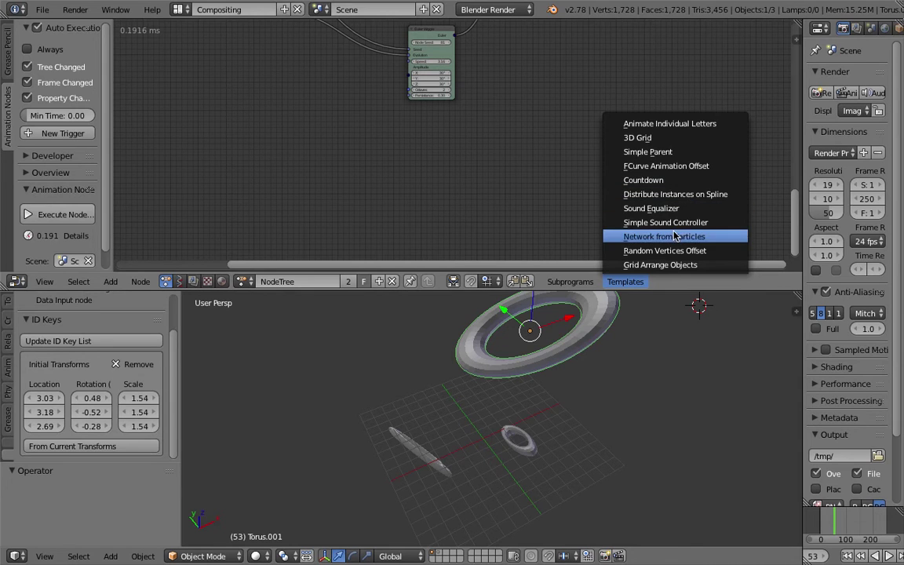
click(689, 251)
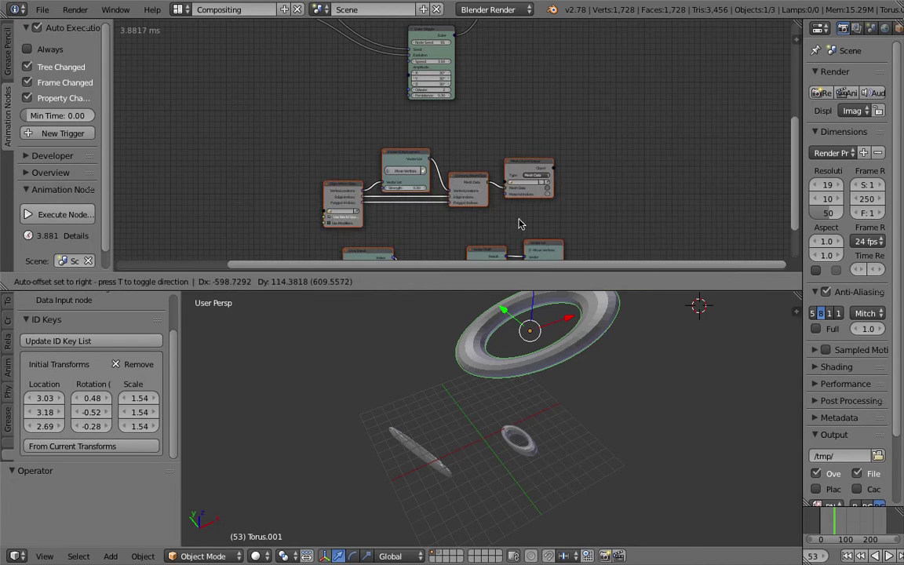
click(469, 201)
drag(556, 290, 556, 396)
scroll(416, 274, up, 3)
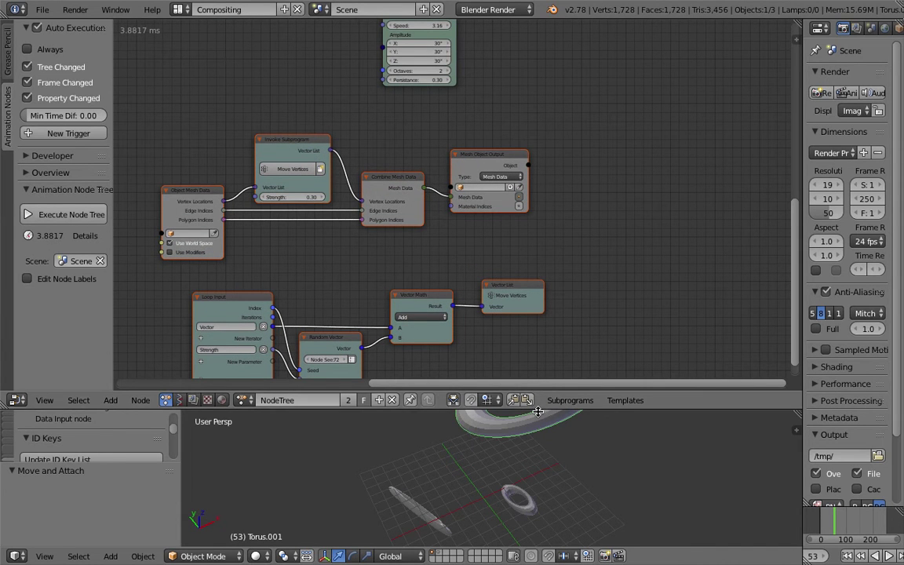
Move the Random Vertices Offset nodes just past the Object Transforms Output node, deselect them and save the file.
drag(539, 409, 539, 460)
scroll(431, 212, down, 2)
middle_drag(432, 208, 361, 251)
scroll(360, 250, down, 3)
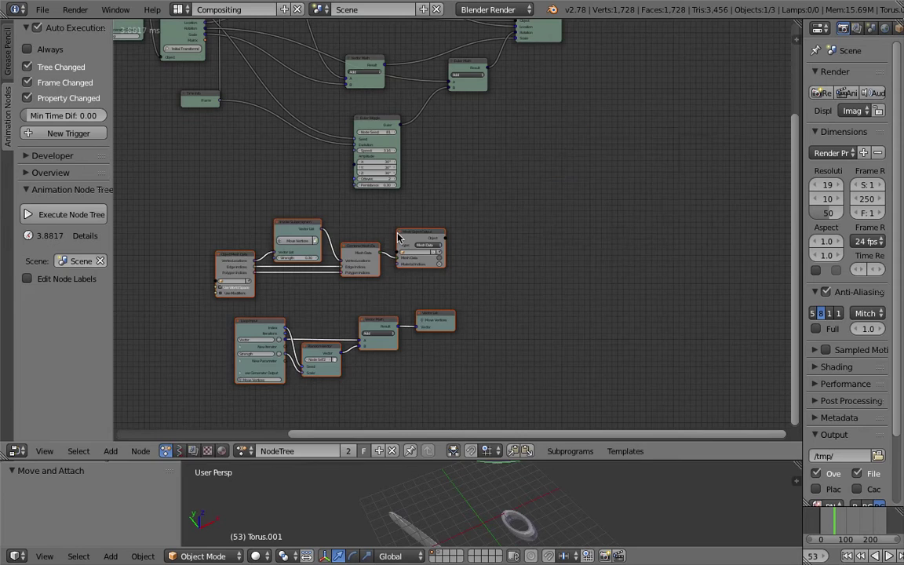
key(g)
click(593, 125)
middle_drag(593, 125, 480, 214)
scroll(499, 197, up, 1)
scroll(478, 214, up, 1)
key(g)
click(622, 54)
middle_drag(585, 77, 458, 146)
scroll(457, 147, up, 1)
scroll(459, 147, up, 1)
key(g)
click(456, 111)
middle_drag(407, 87, 350, 119)
key(a)
scroll(350, 119, up, 1)
key(ctrl+s)
click(351, 121)
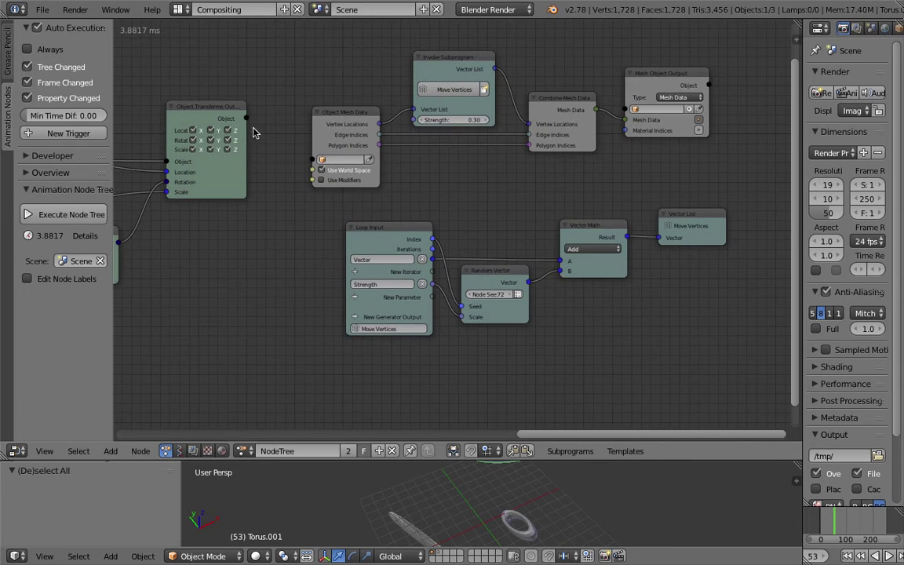
Link the Object Transforms Output's Object to the Object Mesh Data node's Object input, and adjust the positions of the transforms and mesh output nodes.
drag(245, 120, 262, 132)
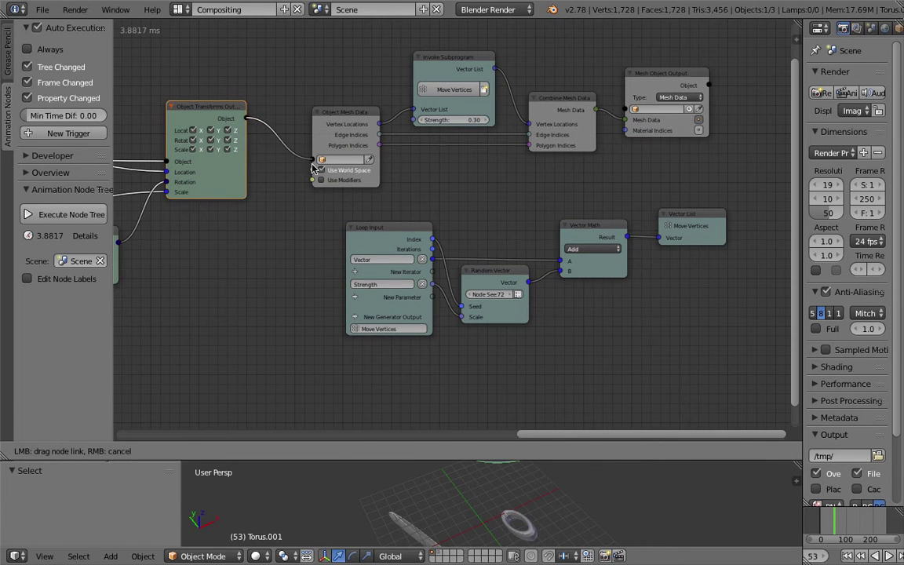
drag(312, 168, 313, 162)
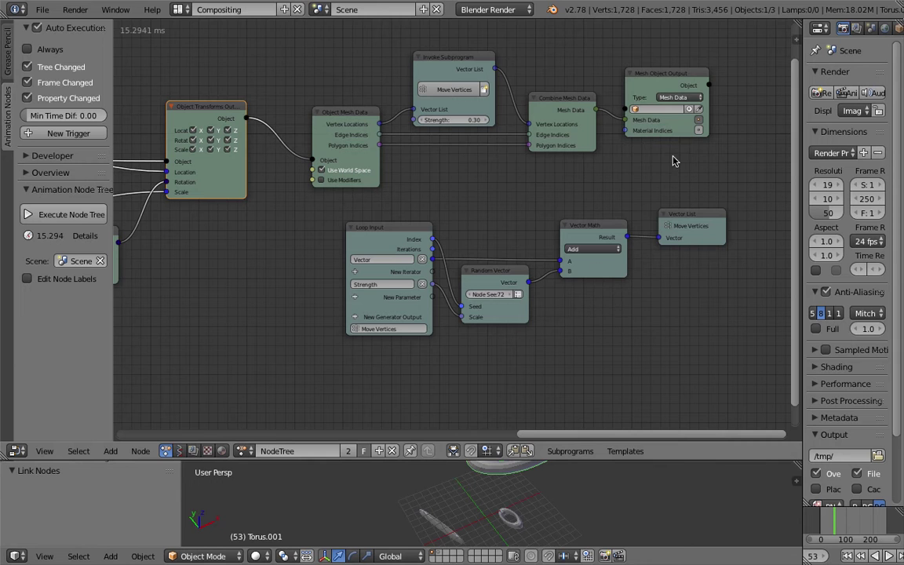
drag(672, 75, 688, 69)
scroll(464, 241, down, 6)
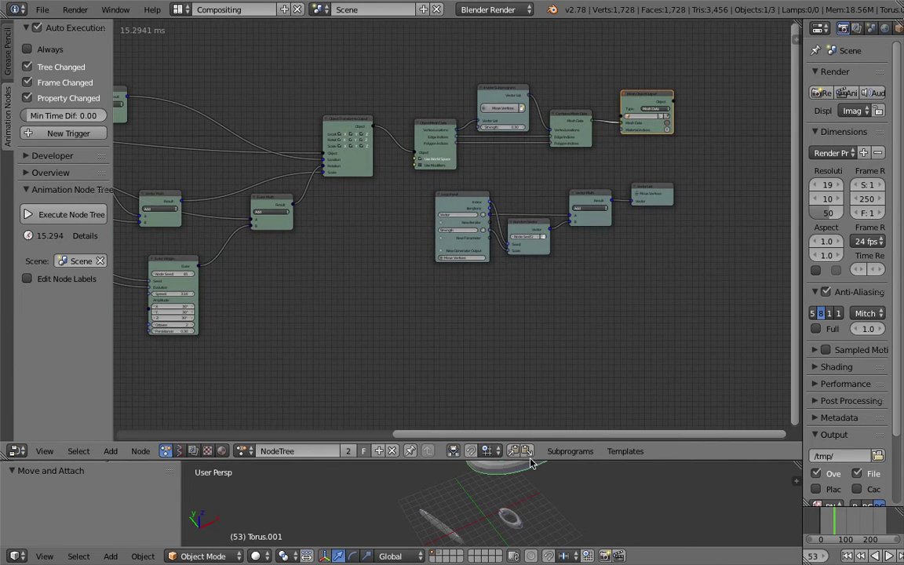
drag(530, 460, 530, 359)
scroll(258, 175, down, 3)
middle_drag(257, 174, 330, 225)
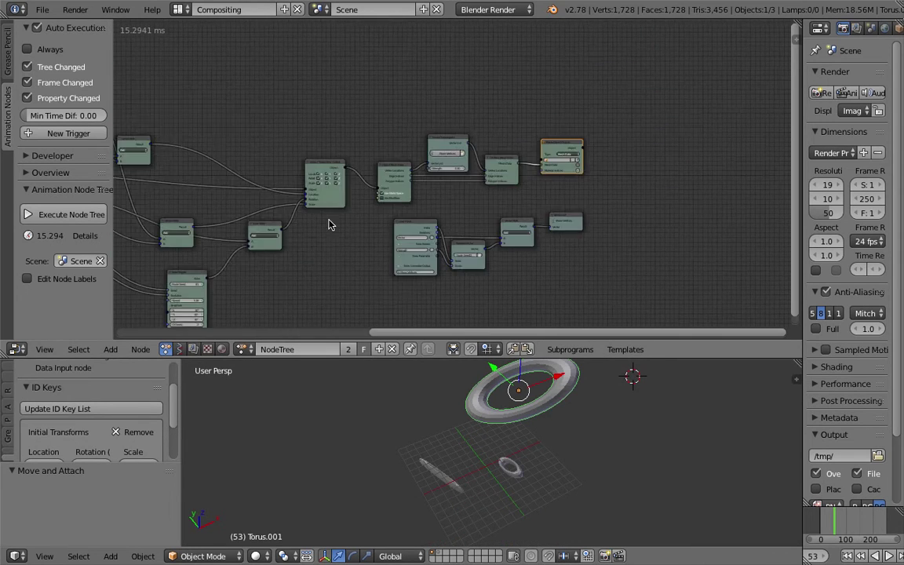
scroll(329, 226, up, 4)
drag(342, 107, 329, 102)
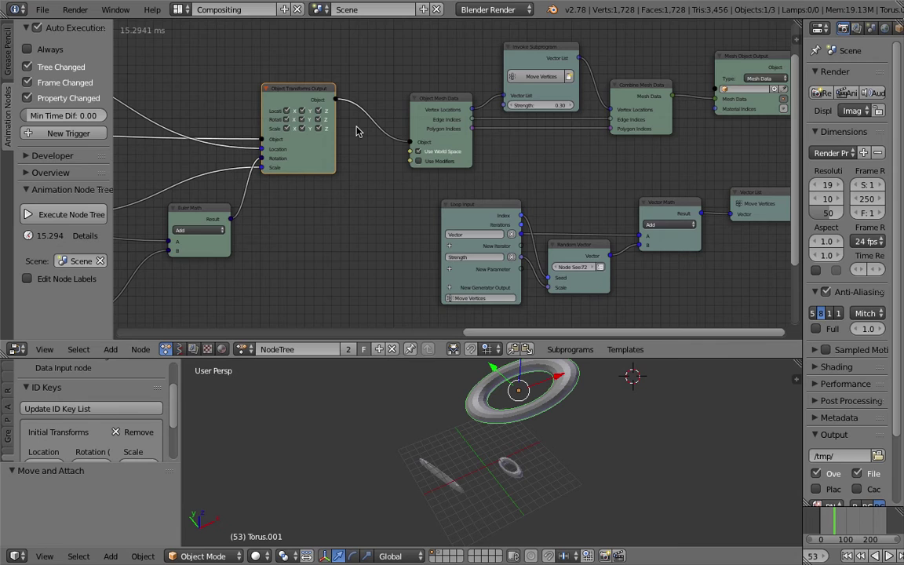
Add an Object Instancer node below the Objects from Group node.
scroll(352, 156, down, 9)
middle_drag(321, 161, 416, 129)
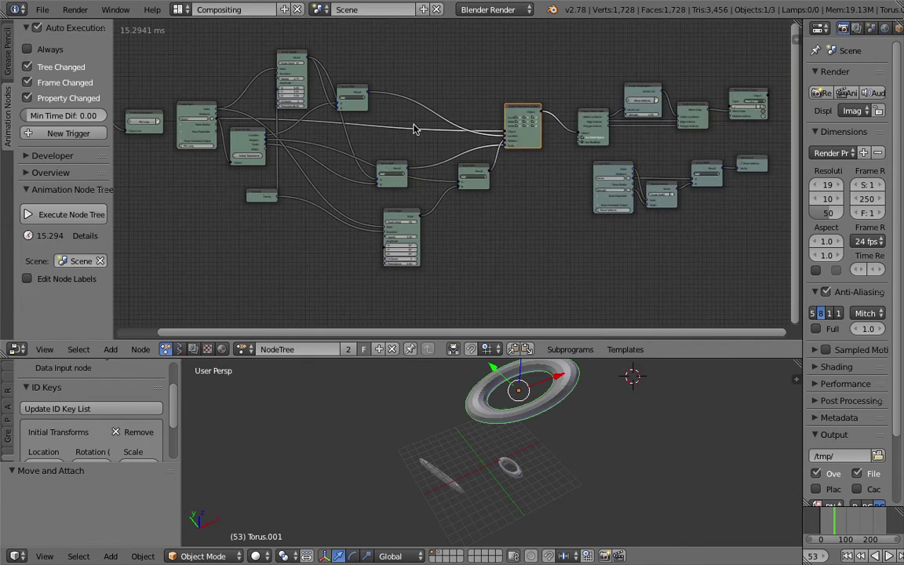
scroll(414, 129, up, 2)
ctrl+scroll(383, 138, left, 5)
key(shift+a)
click(383, 138)
text(object in)
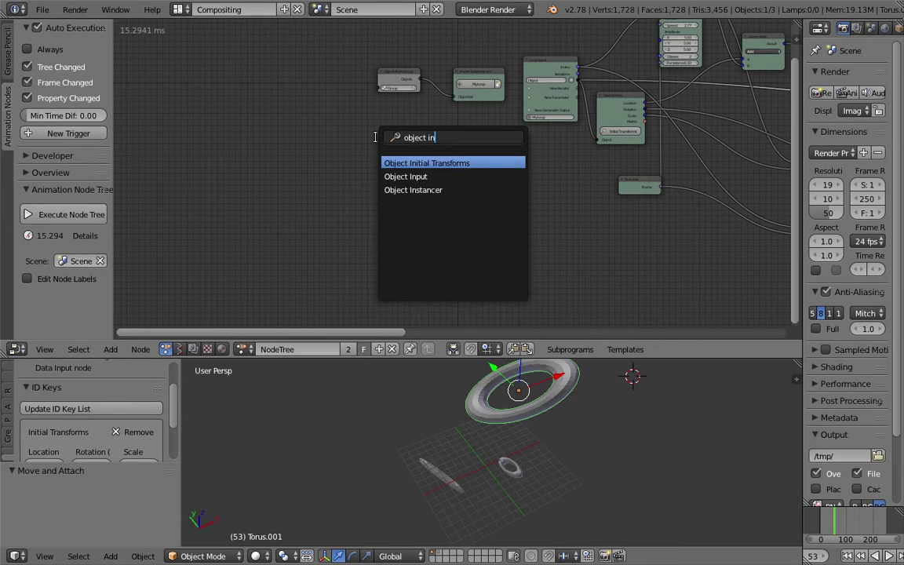
key(Down)
key(Down)
key(Return)
scroll(376, 139, up, 1)
click(376, 140)
Add an Object List iterator to My Loop and link the Object Instancer's Objects output to the new list input.
middle_drag(424, 107, 316, 166)
scroll(432, 150, up, 2)
key(ctrl+a)
text(object l)
key(Return)
drag(284, 220, 330, 155)
scroll(368, 194, up, 2)
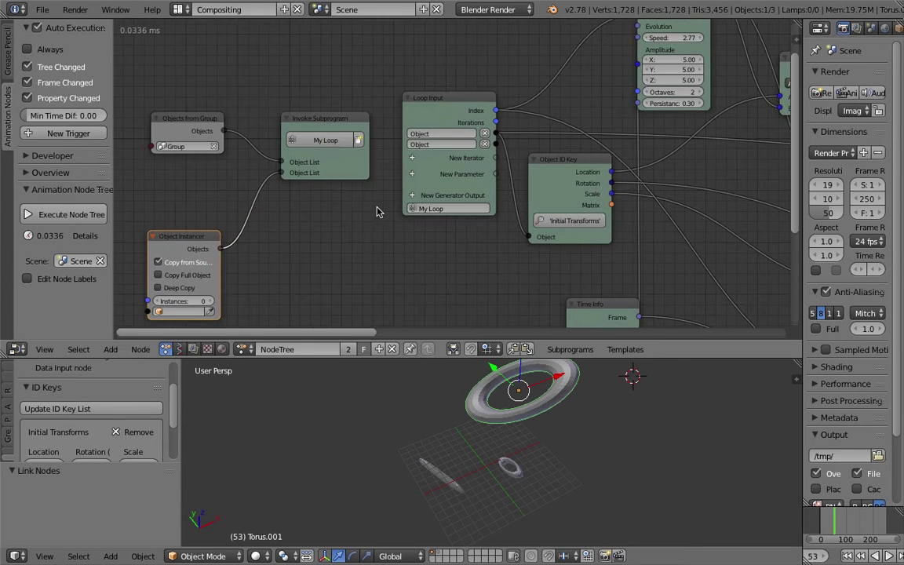
Rename the loop's second Object iterator as Object Instancer.
click(451, 144)
text(Object Instancer)
key(Return)
scroll(421, 170, down, 1)
middle_drag(337, 228, 335, 212)
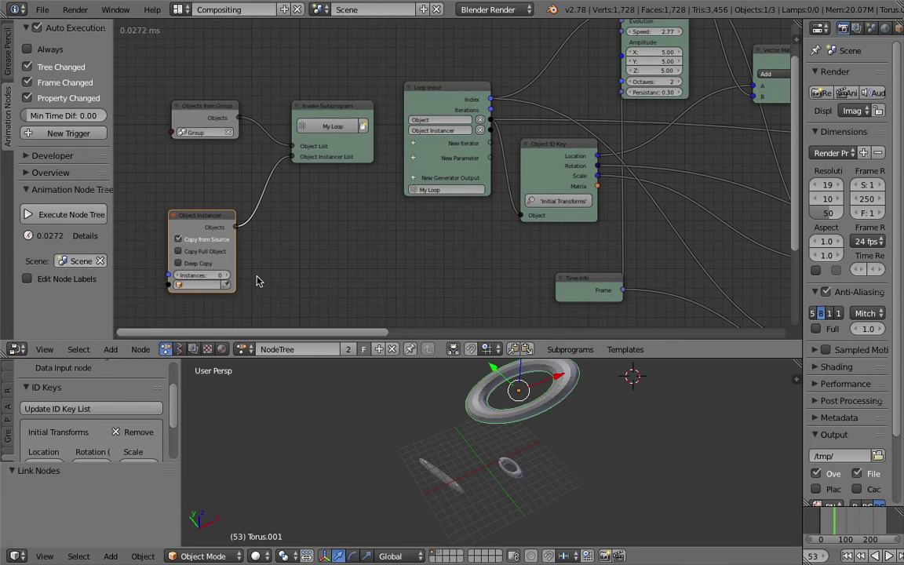
Feed the group's object count through Get List Length into the Object Instancer's Instances input, and disable Copy from Source.
drag(202, 105, 134, 114)
middle_drag(161, 122, 217, 113)
drag(228, 117, 225, 267)
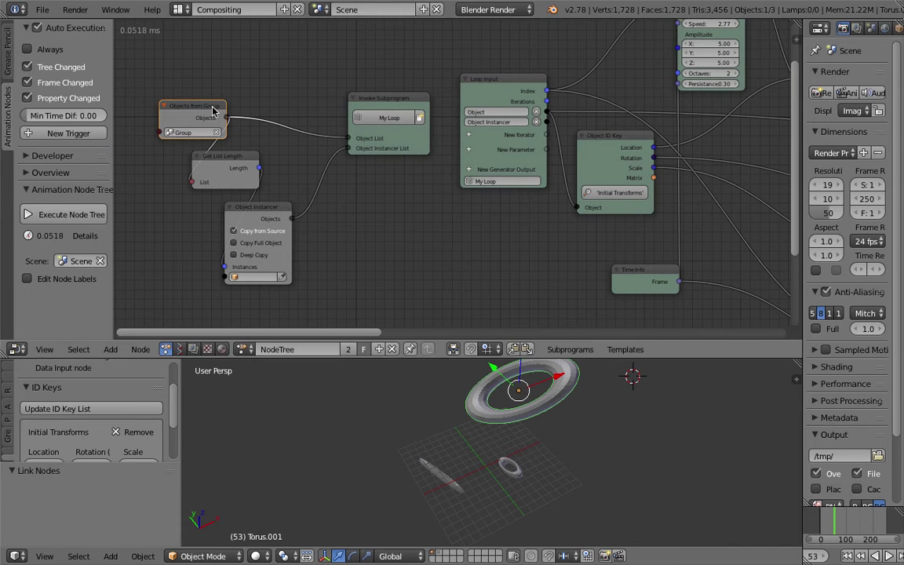
drag(212, 111, 161, 112)
click(265, 233)
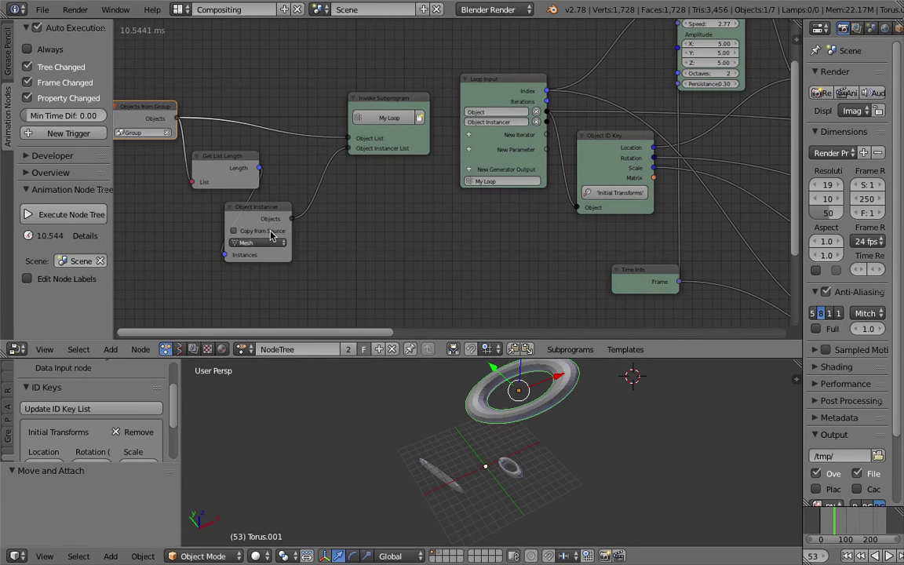
Enlarge the node editor and reposition the Object Mesh Data and Invoke Subprogram nodes of the vertex offset setup.
scroll(441, 268, down, 7)
middle_drag(440, 268, 141, 267)
scroll(510, 143, down, 3)
scroll(510, 127, down, 4)
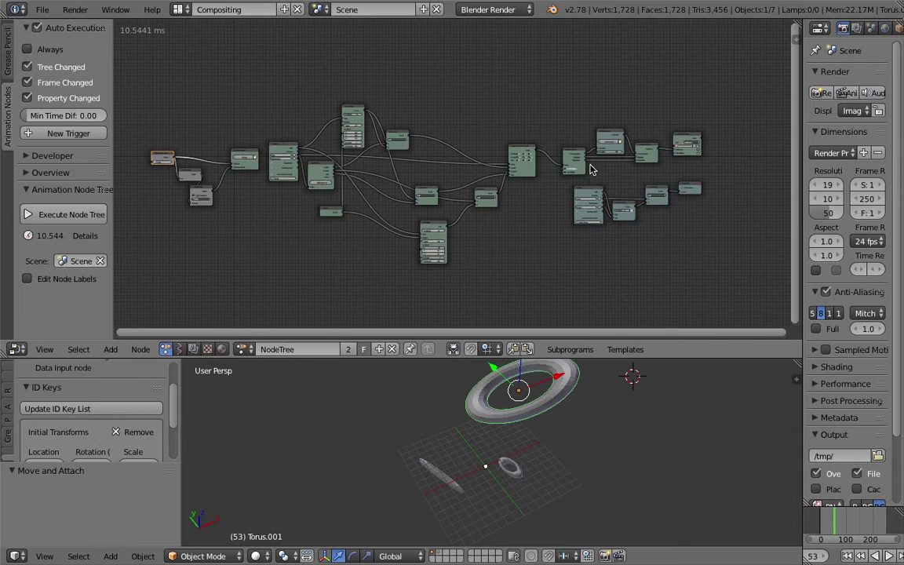
drag(683, 358, 680, 441)
scroll(610, 264, up, 1)
scroll(610, 265, up, 2)
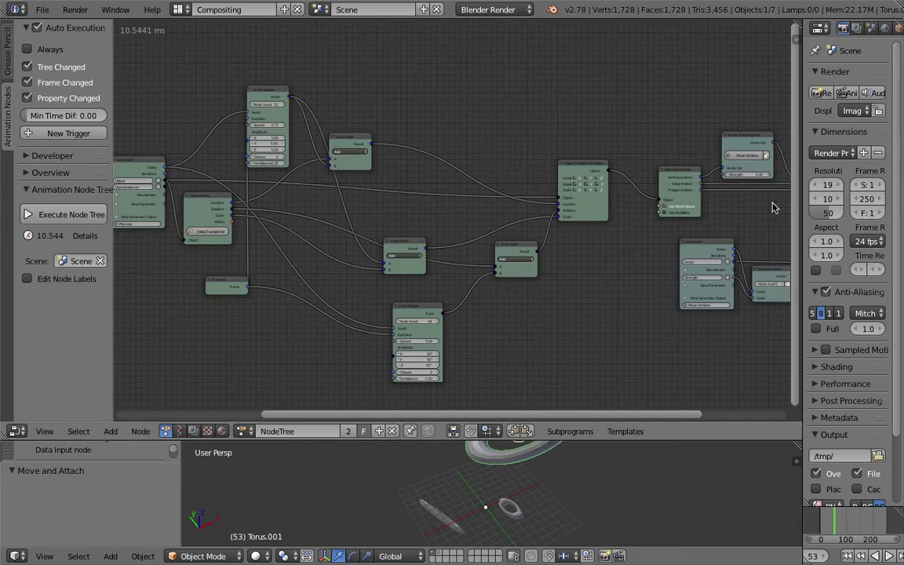
drag(802, 197, 814, 197)
middle_drag(733, 198, 529, 184)
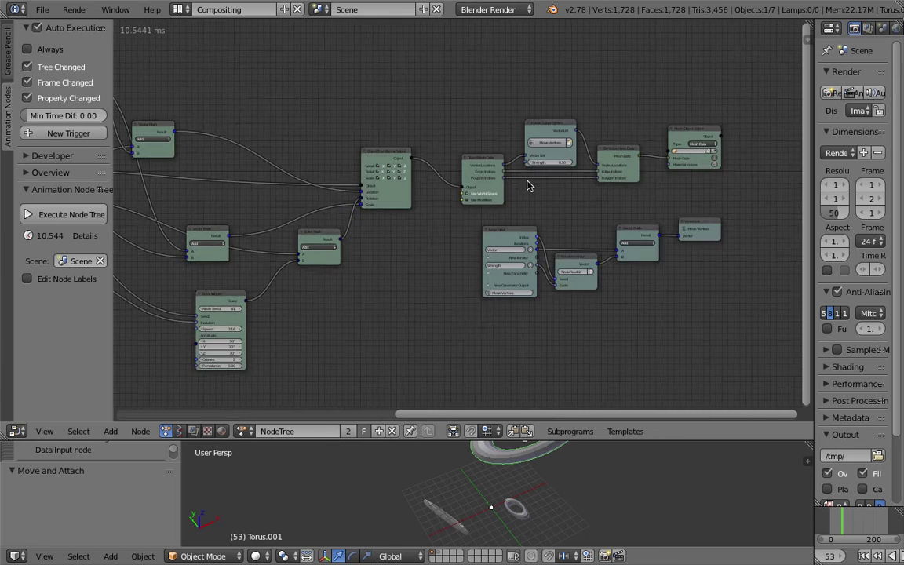
scroll(522, 183, up, 1)
drag(491, 148, 480, 146)
drag(563, 109, 538, 103)
scroll(579, 208, down, 3)
Move the Mesh Object Output node above the network and link the loop's Object Instancer output to its Object input.
drag(597, 193, 413, 126)
middle_drag(357, 155, 499, 170)
scroll(368, 205, up, 4)
mouse_move(367, 205)
middle_down()
mouse_move(325, 203)
mouse_move(368, 193)
middle_up()
drag(253, 239, 554, 161)
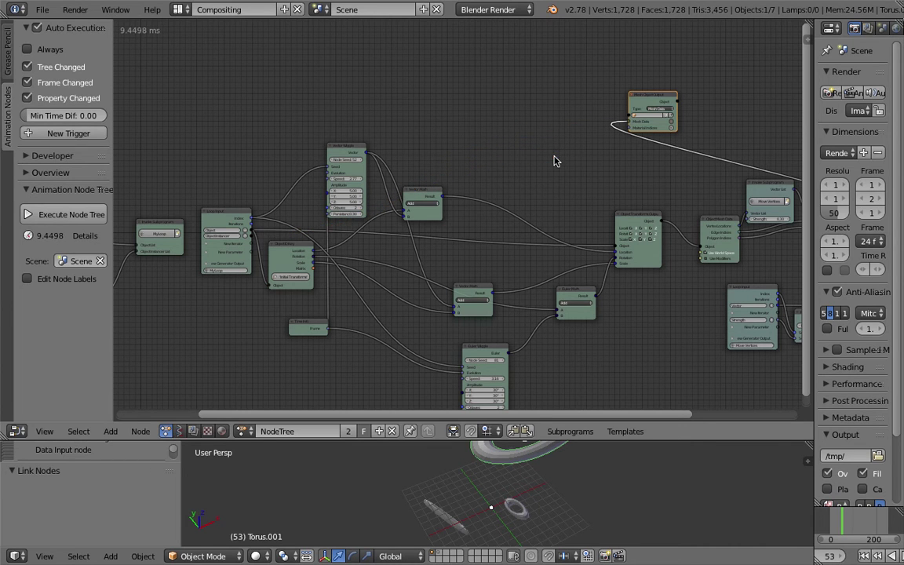
middle_drag(509, 149, 493, 111)
scroll(483, 122, up, 2)
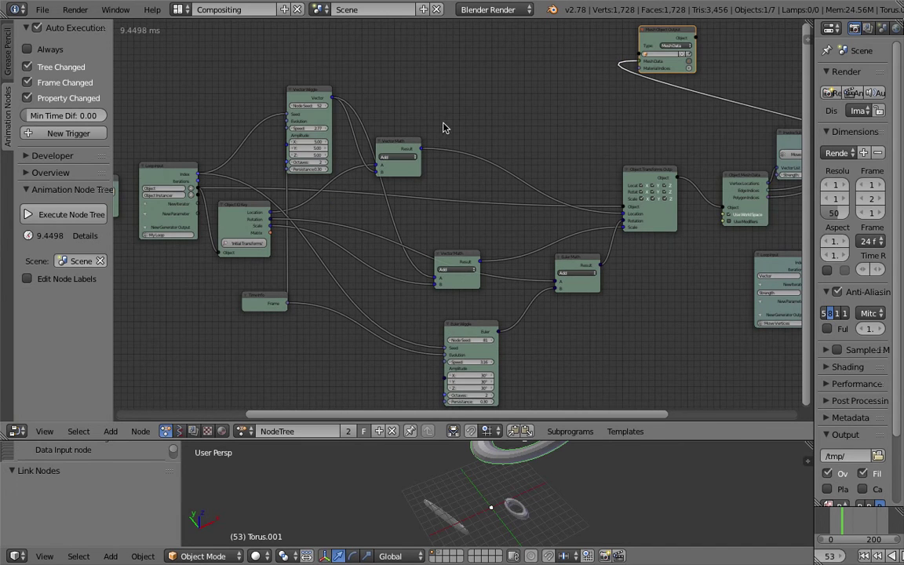
drag(198, 195, 637, 59)
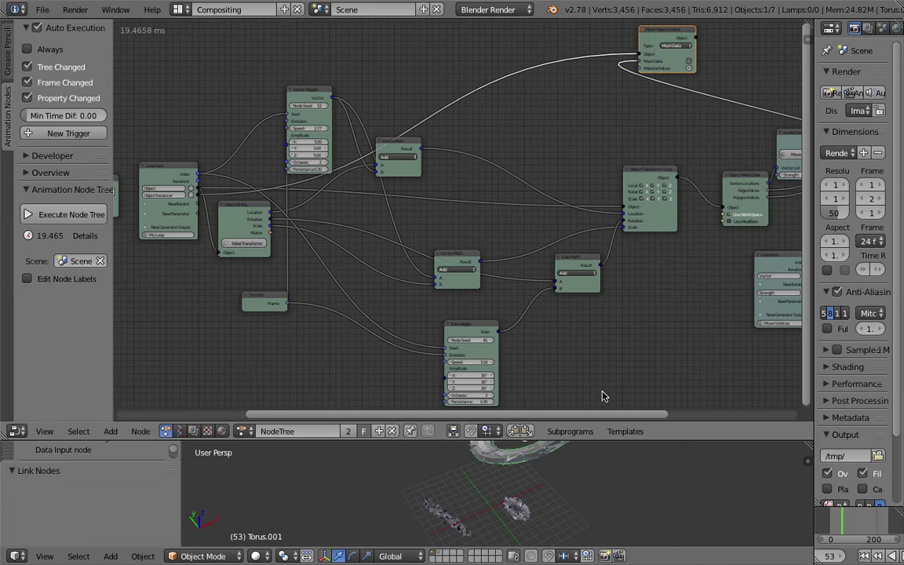
Enlarge the 3D view, then scrub and play the animation to check the vertex offsets on the torus instances.
drag(605, 440, 608, 308)
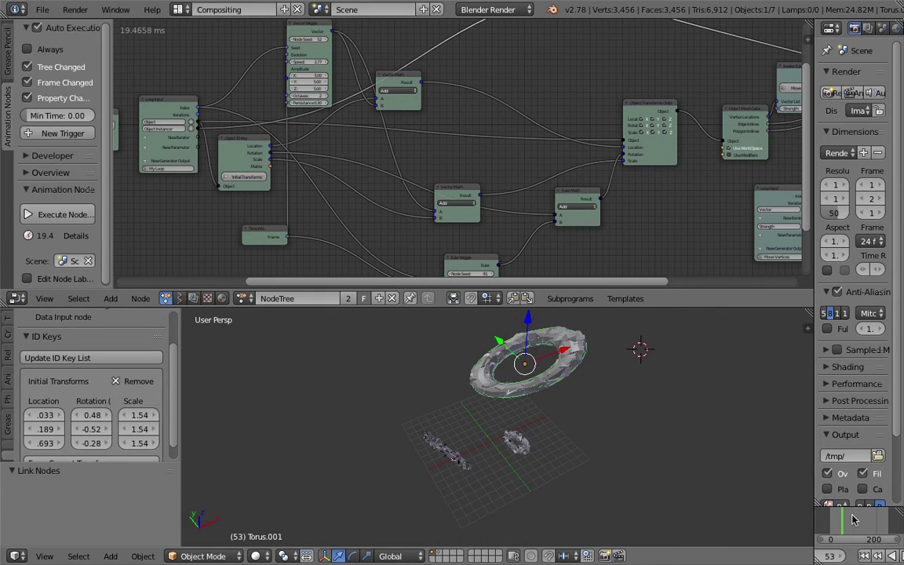
mouse_move(853, 519)
mouse_down()
mouse_move(845, 518)
mouse_move(873, 516)
mouse_move(835, 520)
mouse_move(850, 521)
mouse_up()
scroll(660, 470, up, 3)
middle_drag(670, 446, 595, 415)
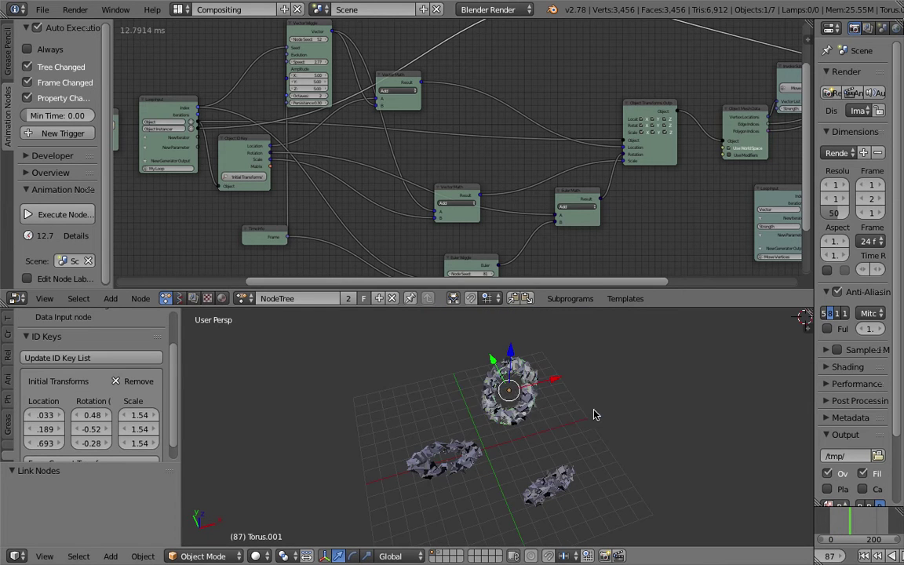
click(864, 555)
scroll(866, 557, down, 2)
click(853, 556)
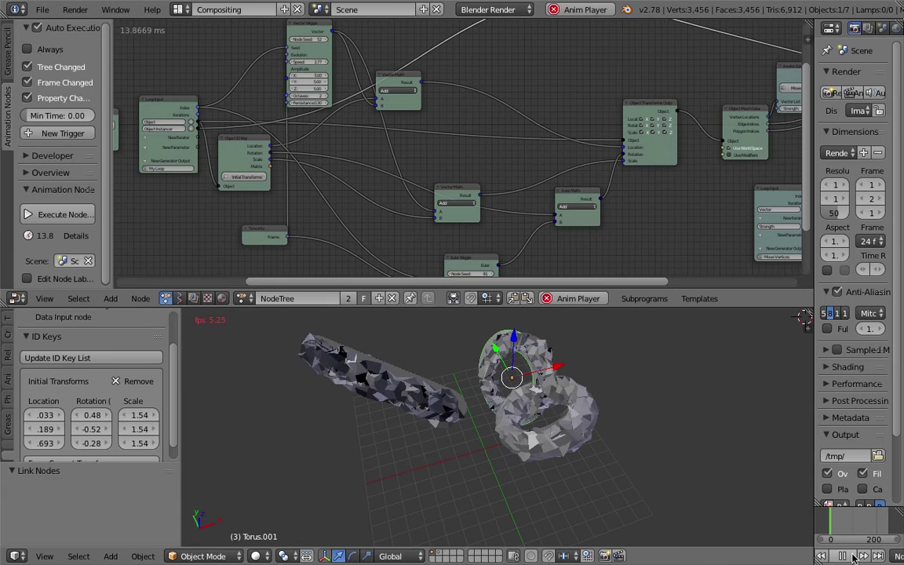
click(852, 557)
Save the file, select the upper torus instance and enlarge the 3D view further to inspect it.
middle_drag(455, 397, 461, 376)
scroll(484, 376, down, 2)
key(ctrl+s)
click(481, 378)
right_click(472, 361)
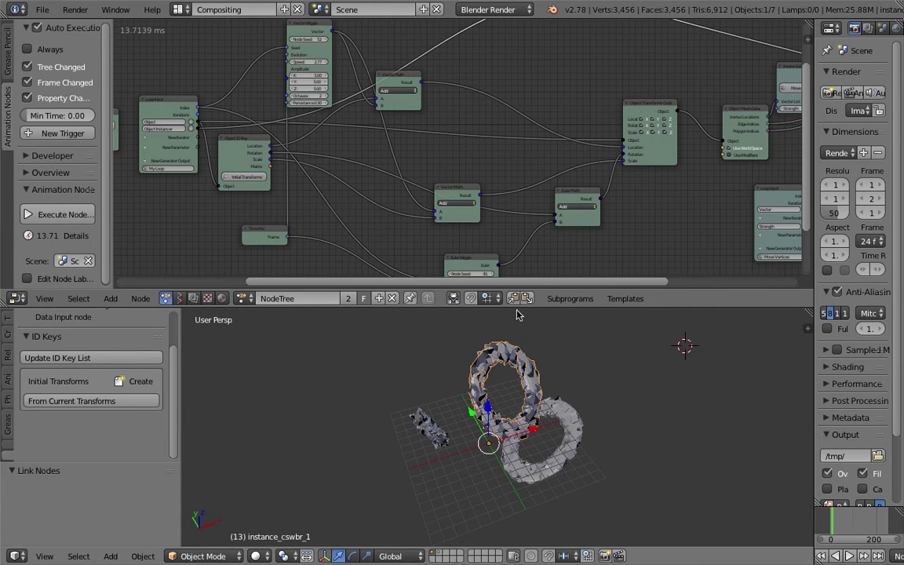
drag(519, 307, 516, 255)
scroll(501, 341, up, 3)
middle_drag(467, 316, 501, 318)
middle_drag(371, 404, 476, 379)
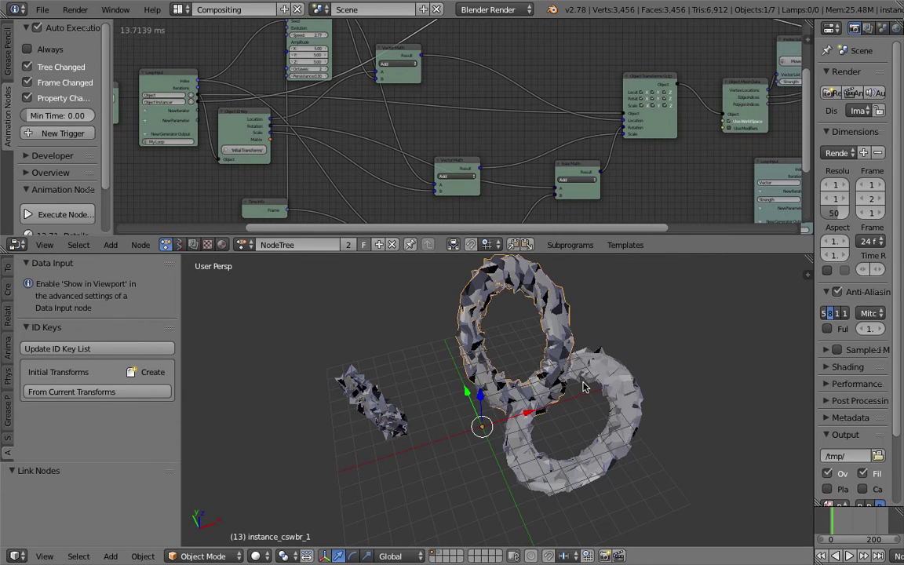
middle_drag(584, 387, 543, 366)
key(ctrl+s)
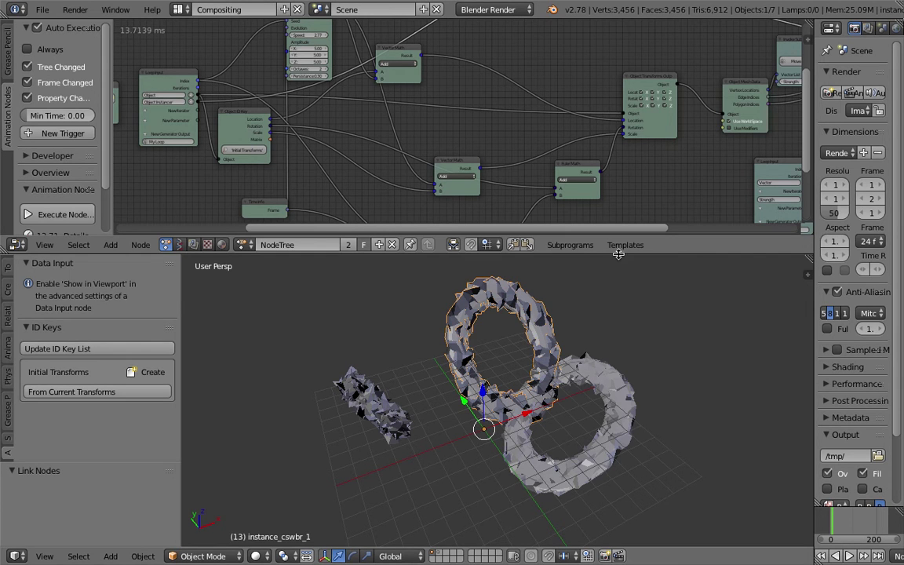
Reposition the Combine Mesh Data and Object Transforms Output nodes in the node editor.
drag(619, 252, 619, 300)
middle_drag(586, 176, 317, 193)
scroll(344, 178, up, 3)
scroll(338, 189, down, 2)
mouse_move(470, 123)
mouse_down()
mouse_move(476, 109)
mouse_move(476, 123)
mouse_up()
middle_drag(384, 166, 464, 141)
scroll(464, 142, up, 1)
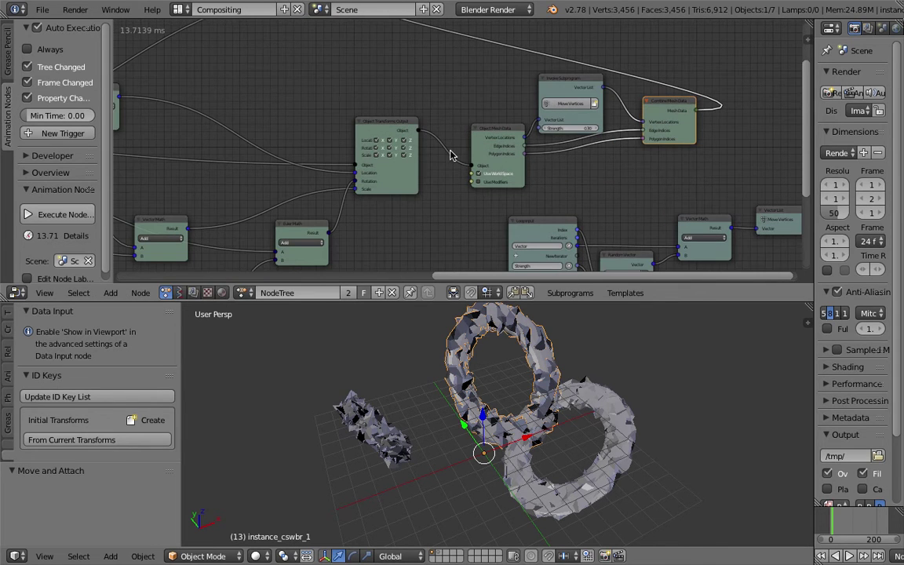
drag(397, 131, 389, 170)
scroll(389, 169, down, 1)
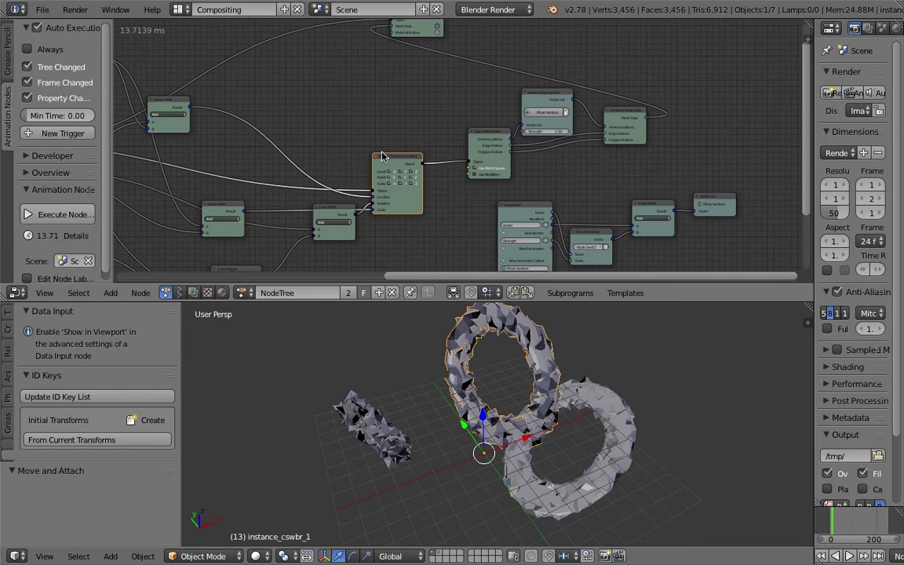
Enlarge the node editor, hide its tool shelf and save the file.
drag(426, 284, 430, 383)
middle_drag(432, 283, 437, 279)
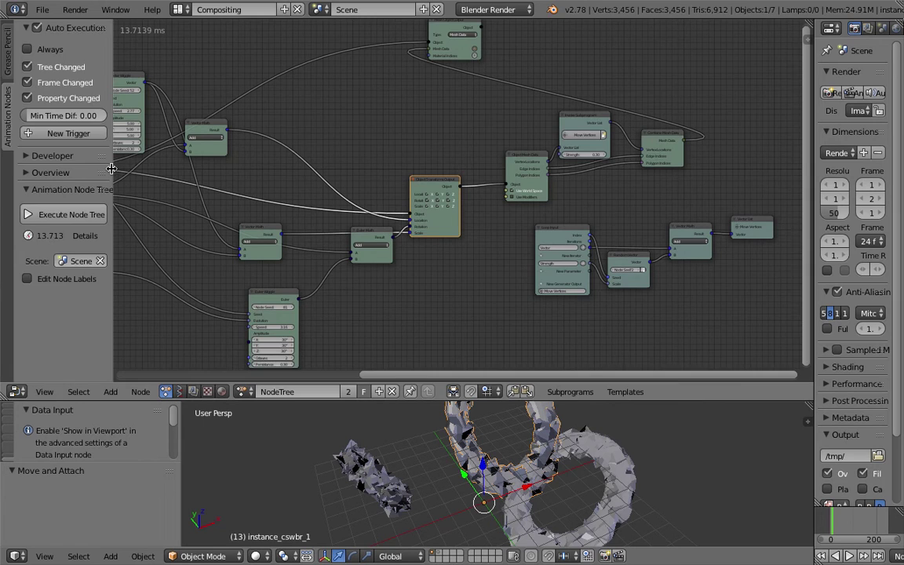
drag(111, 169, 3, 173)
middle_drag(343, 209, 432, 205)
key(ctrl+s)
click(433, 205)
Cut the link between Object Transforms Output and Object Mesh Data, reposition both nodes, and save the file.
drag(465, 192, 488, 185)
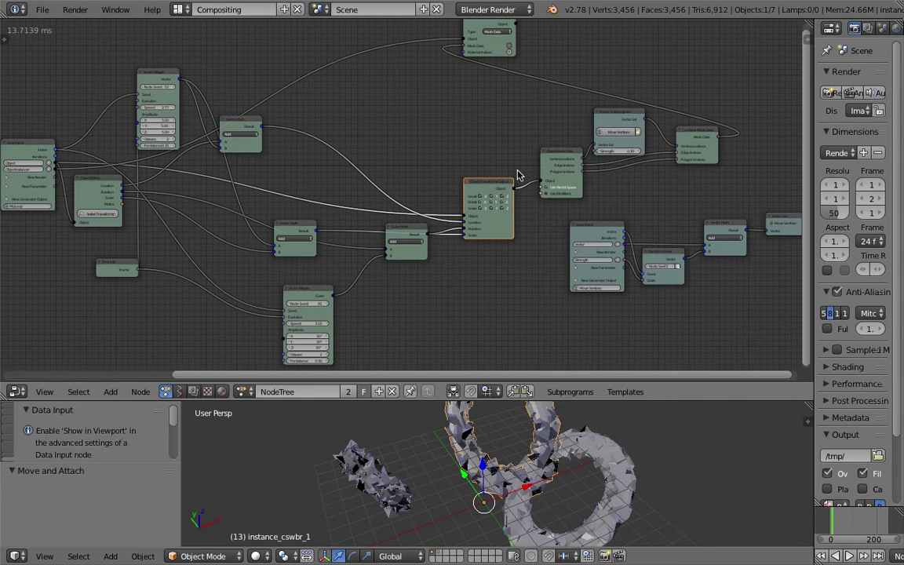
middle_drag(518, 171, 432, 216)
scroll(434, 218, up, 2)
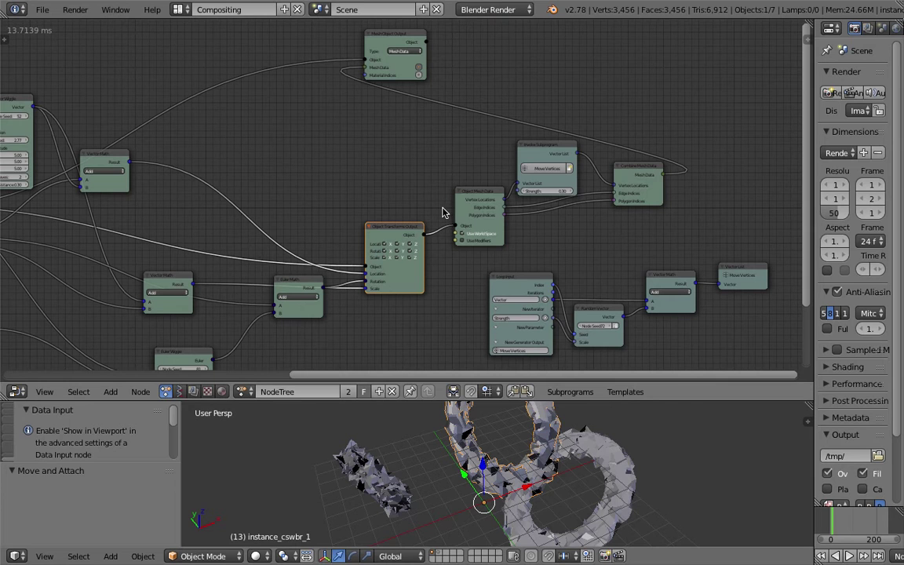
ctrl+drag(447, 258, 449, 259)
drag(479, 195, 405, 147)
middle_drag(339, 157, 422, 172)
key(ctrl+s)
click(422, 174)
Link My Loop's Object Instancer output to the Object input of Object Mesh Data.
scroll(178, 213, down, 1)
middle_drag(179, 214, 306, 198)
middle_drag(104, 185, 132, 188)
click(126, 185)
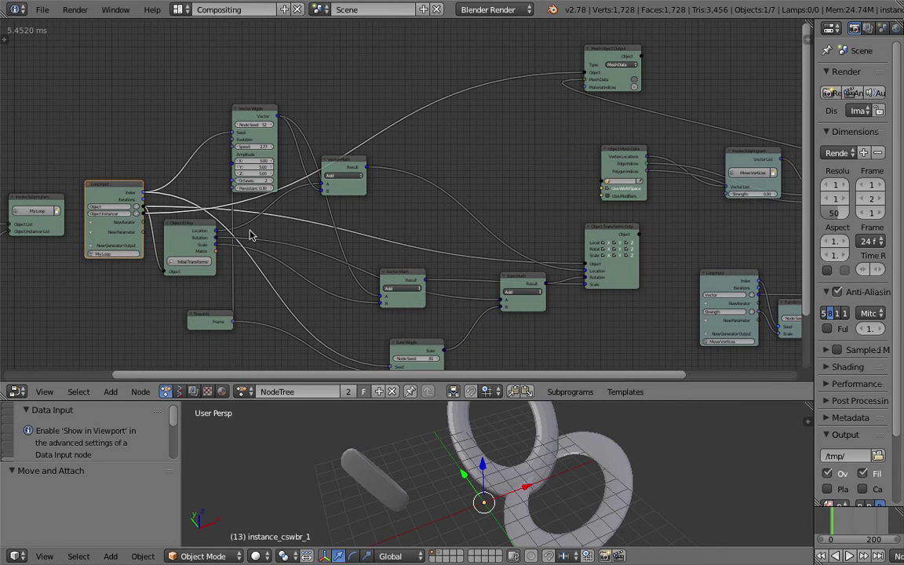
drag(145, 215, 604, 181)
middle_drag(564, 156, 462, 156)
middle_drag(623, 162, 621, 179)
Try feeding Mesh Object Output's Object into Object Transforms Output, scrub the timeline to test it, and cut the link.
drag(472, 65, 421, 269)
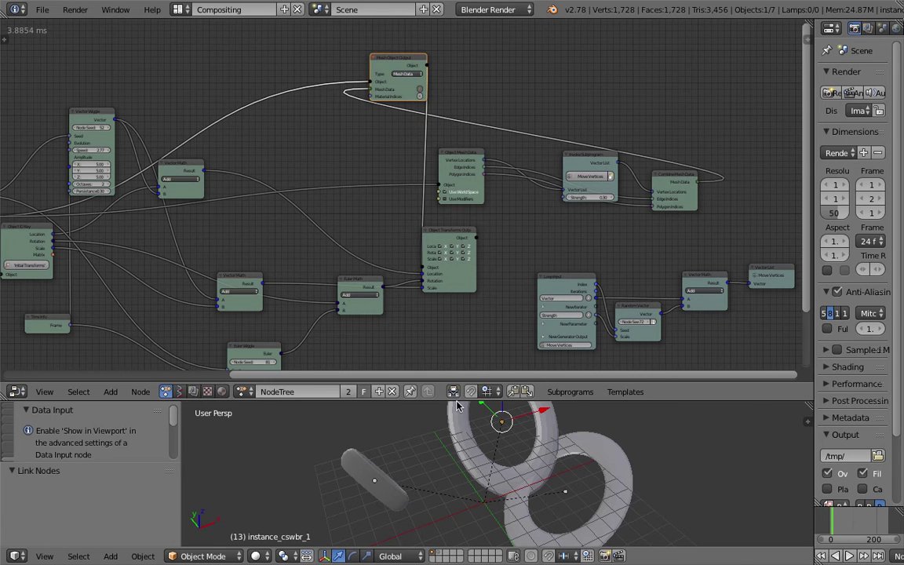
drag(456, 401, 451, 305)
drag(850, 522, 853, 522)
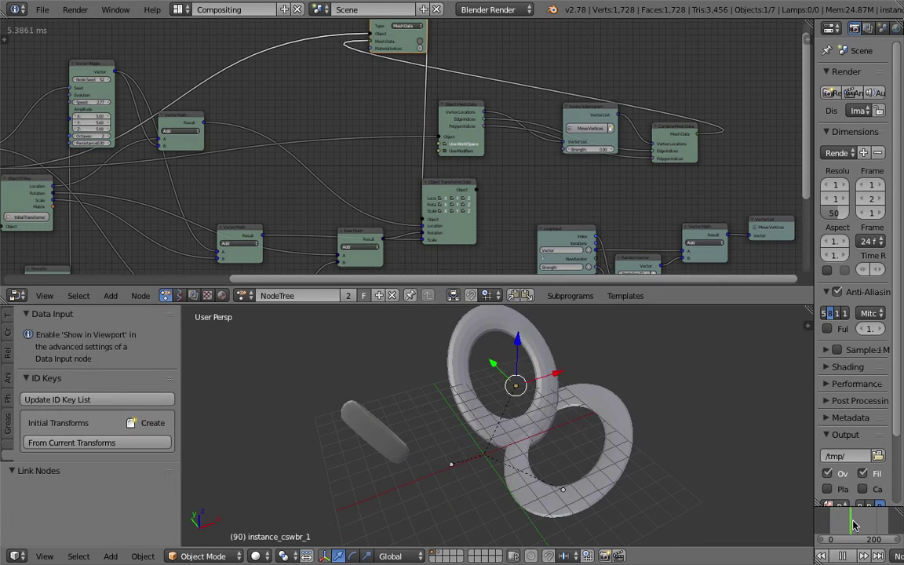
middle_drag(438, 131, 451, 201)
ctrl+drag(438, 158, 444, 168)
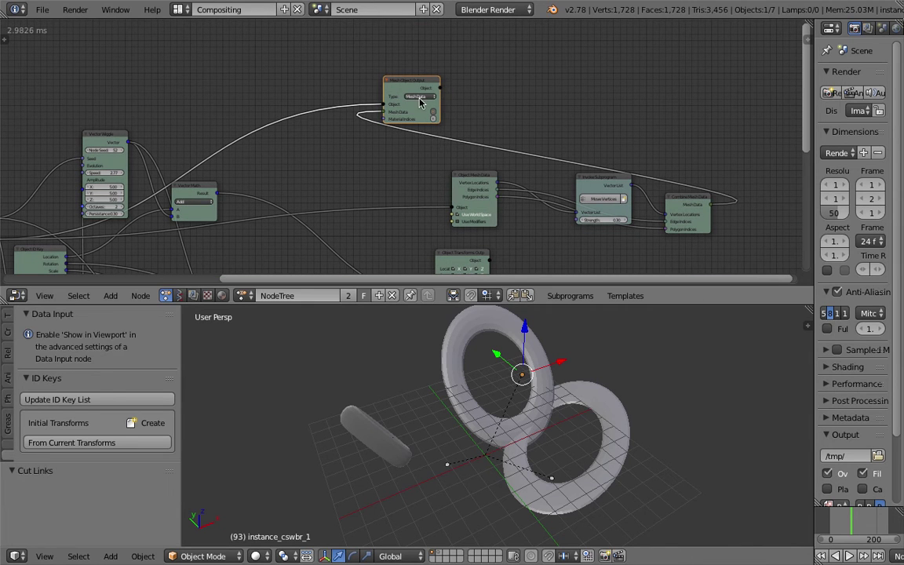
Move Mesh Object Output aside and add a Copy Object Data node beside it.
drag(421, 103, 368, 117)
middle_drag(384, 139, 447, 114)
middle_drag(425, 148, 426, 141)
key(shift+a)
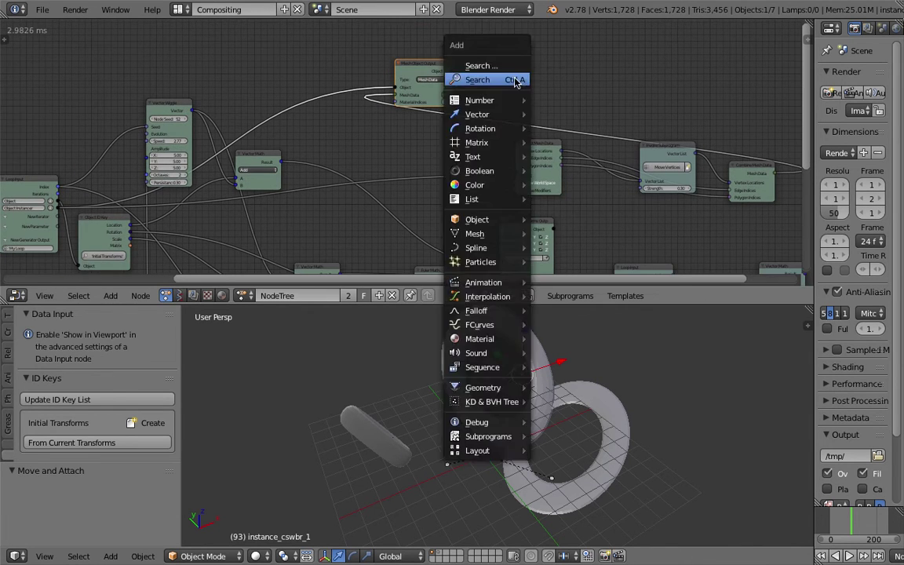
click(515, 81)
text(object co)
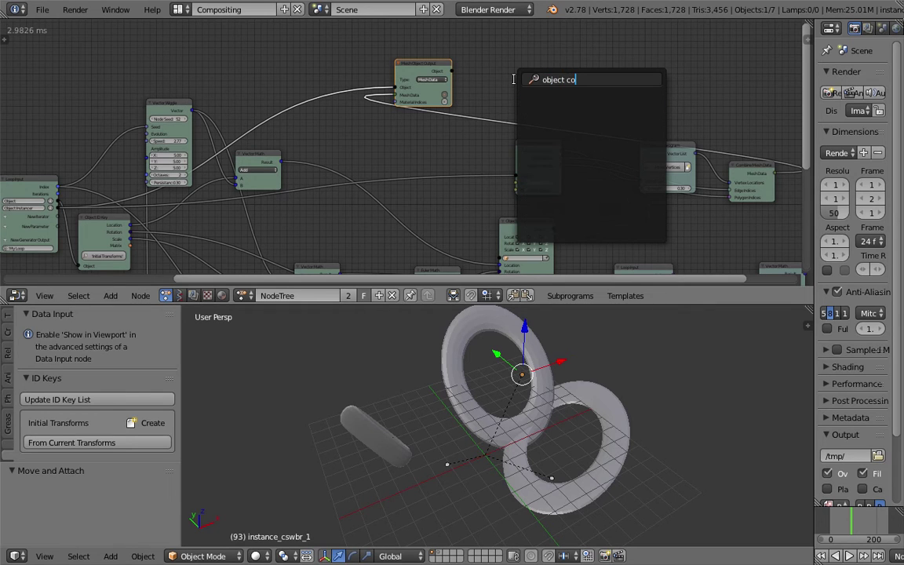
key(ctrl+a)
text(copy)
key(Down)
key(Return)
click(477, 100)
middle_drag(467, 116, 497, 100)
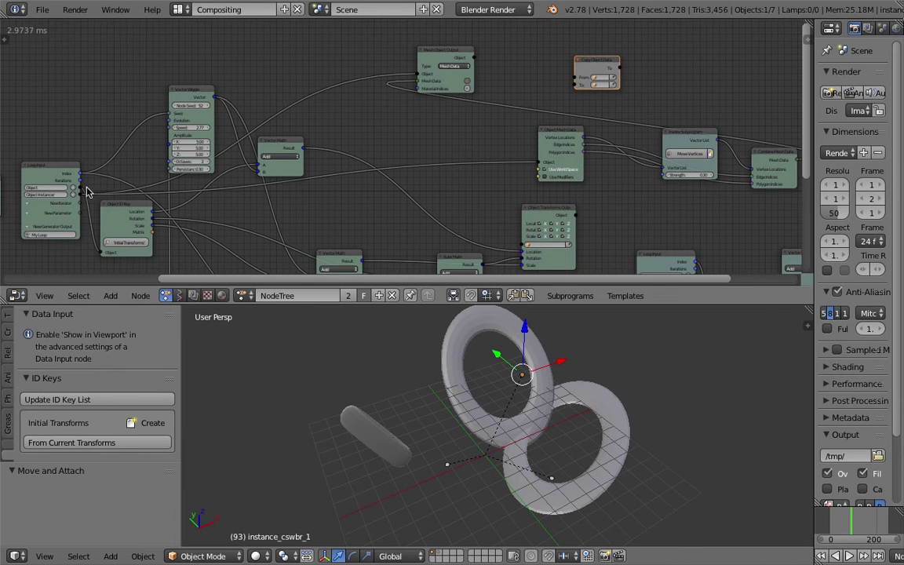
Try routing Mesh Object Output through Copy Object Data, with the loop's Object as To, into Object Transforms Output, and play the animation.
drag(473, 59, 576, 78)
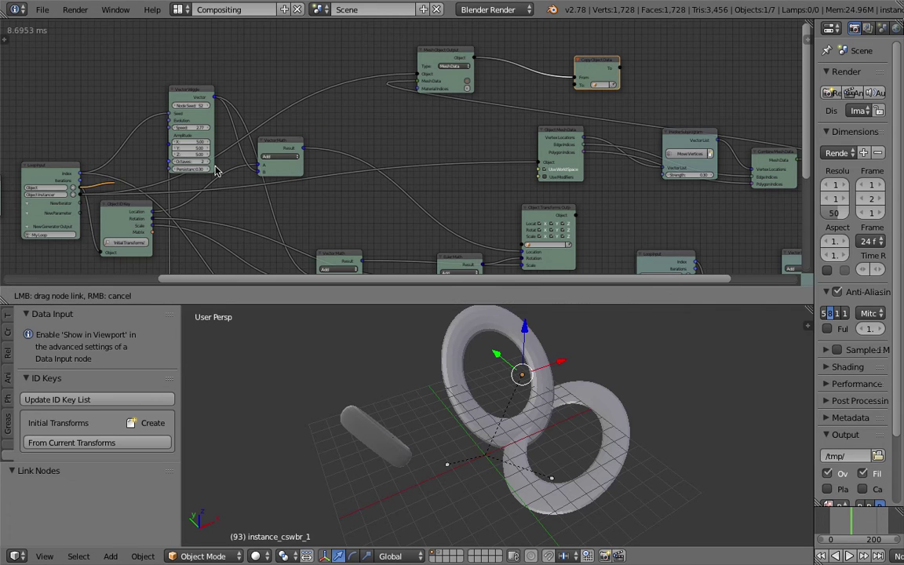
drag(81, 188, 523, 244)
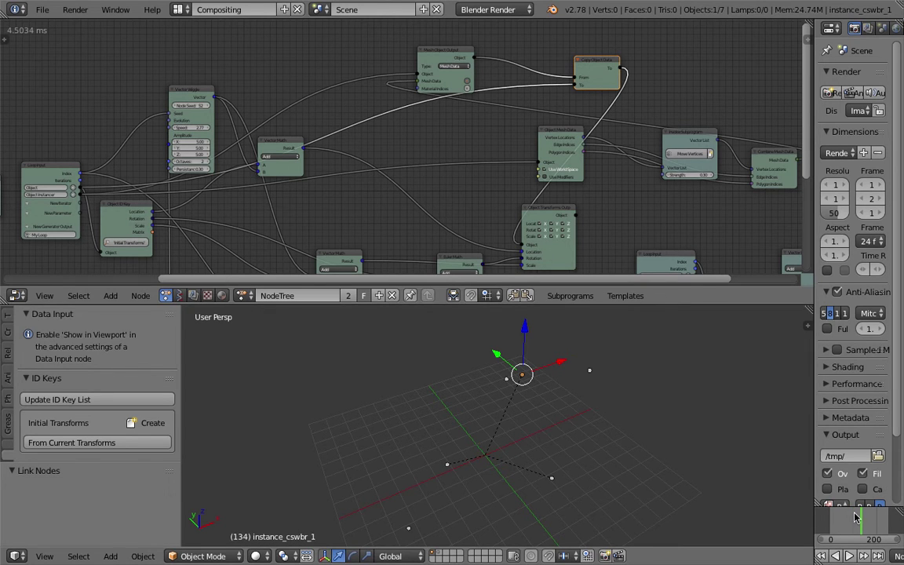
scroll(847, 491, down, 2)
drag(847, 531, 847, 532)
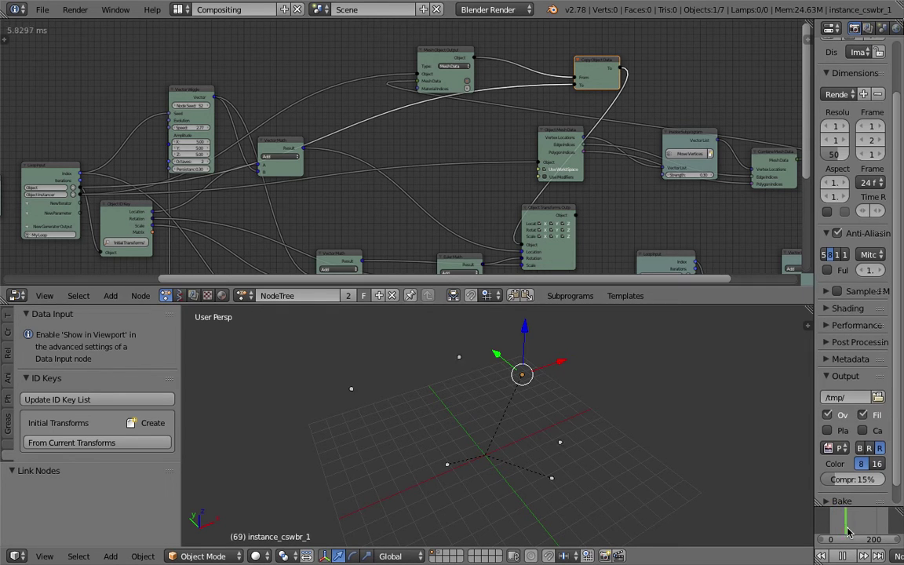
click(821, 559)
click(851, 556)
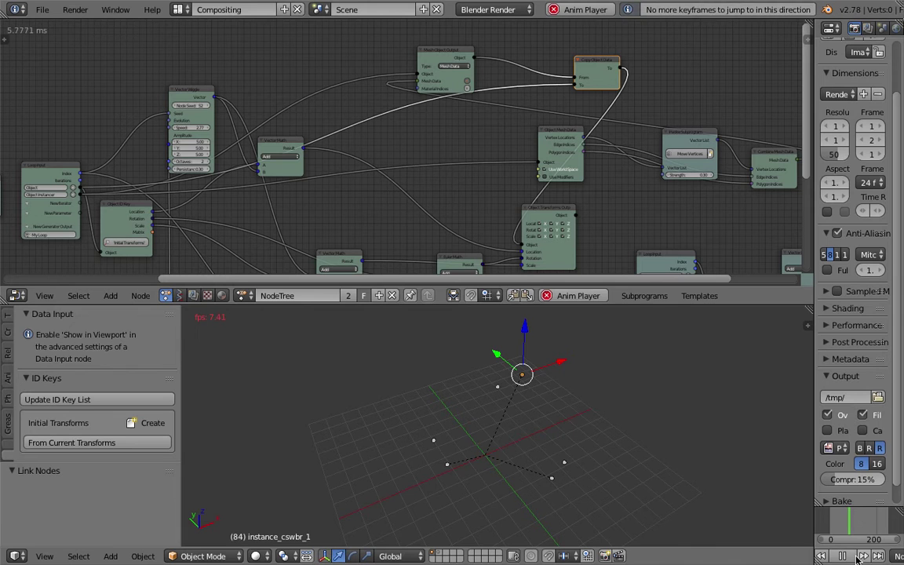
Reopen the most recently saved file to discard the Copy Object Data experiment.
click(42, 9)
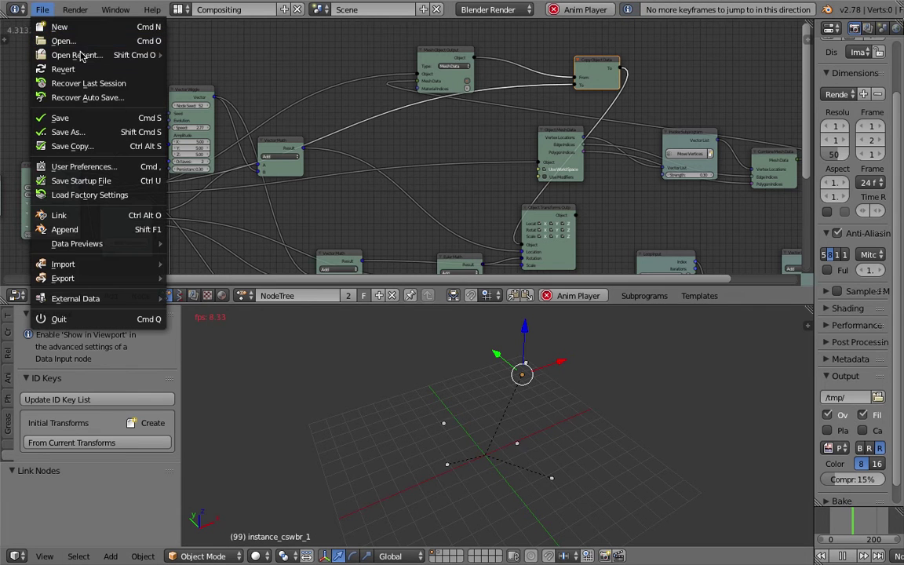
mouse_move(77, 55)
click(192, 56)
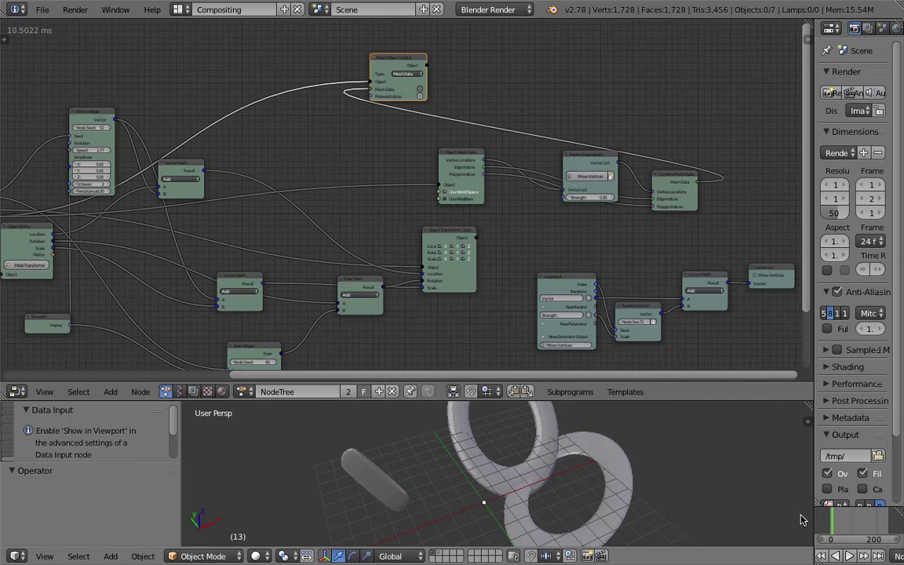
Move Mesh Object Output beside Combine Mesh Data and try linking its Object output to Object Transforms Output.
middle_drag(597, 316, 531, 294)
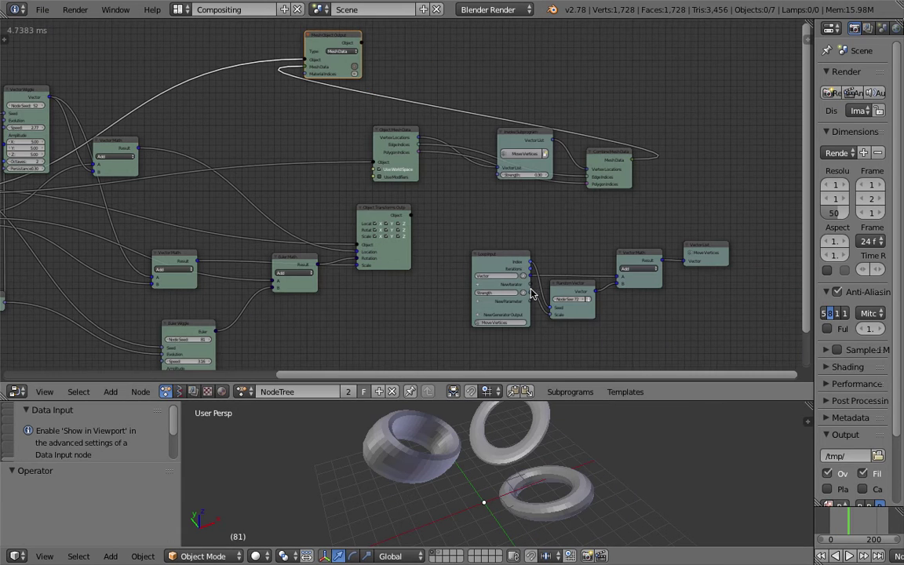
drag(336, 36, 359, 245)
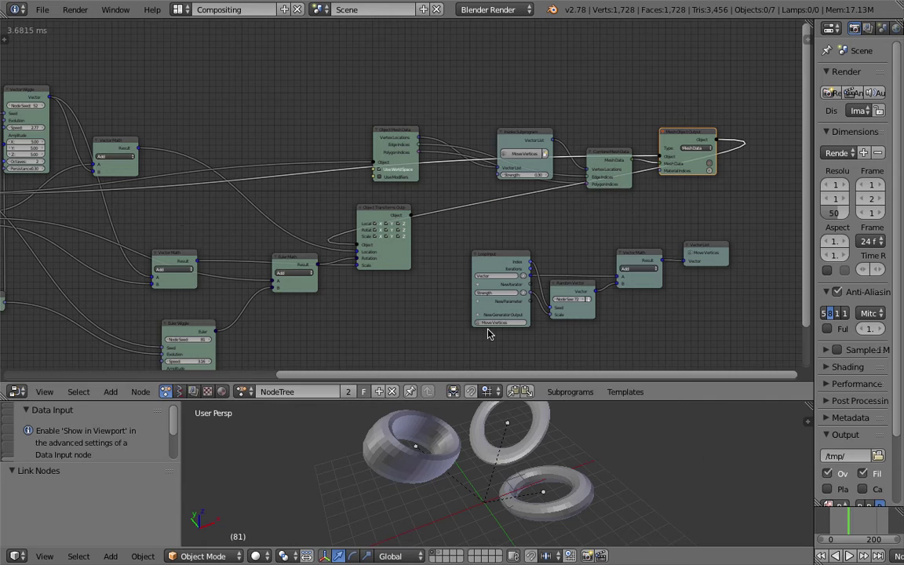
click(826, 525)
key(alt+a)
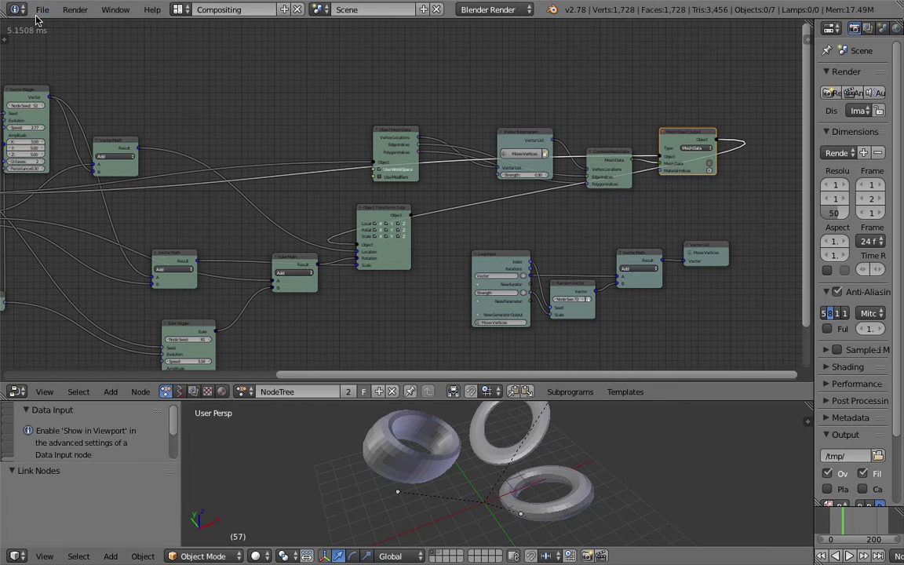
Reload the most recent file to discard the link from Mesh Object Output to Object Transforms Output.
click(42, 10)
mouse_move(91, 55)
click(200, 55)
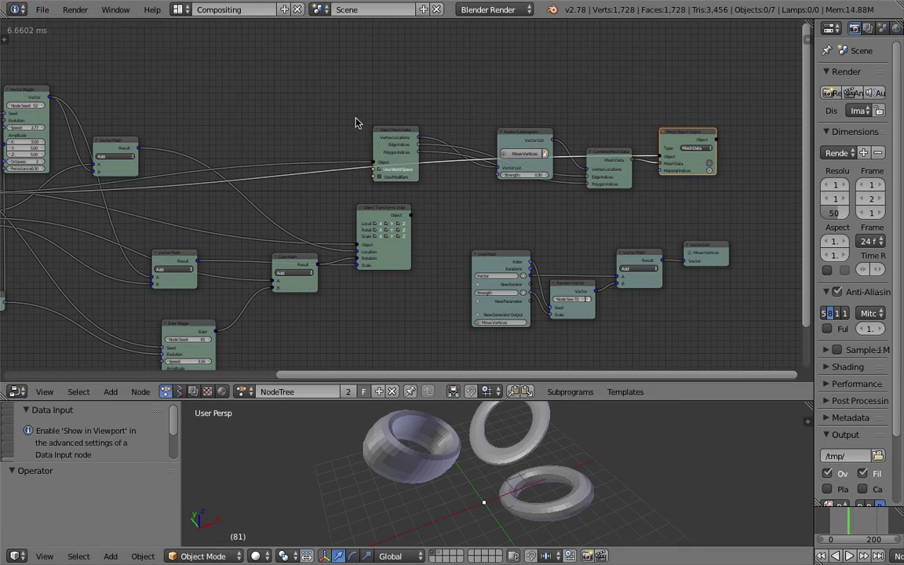
Reposition the Object Mesh Data, Loop Input and Object Transforms Output nodes to make the links easier to follow.
drag(408, 143, 352, 118)
middle_drag(300, 112, 485, 120)
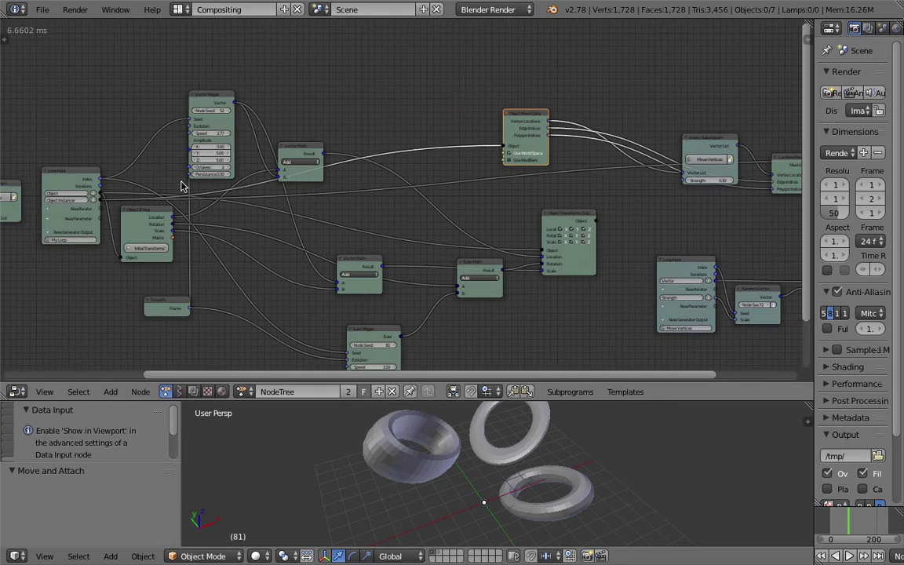
mouse_move(81, 171)
mouse_down()
mouse_move(75, 140)
mouse_move(77, 172)
mouse_up()
middle_drag(407, 187, 398, 179)
drag(564, 217, 582, 210)
scroll(265, 229, down, 1)
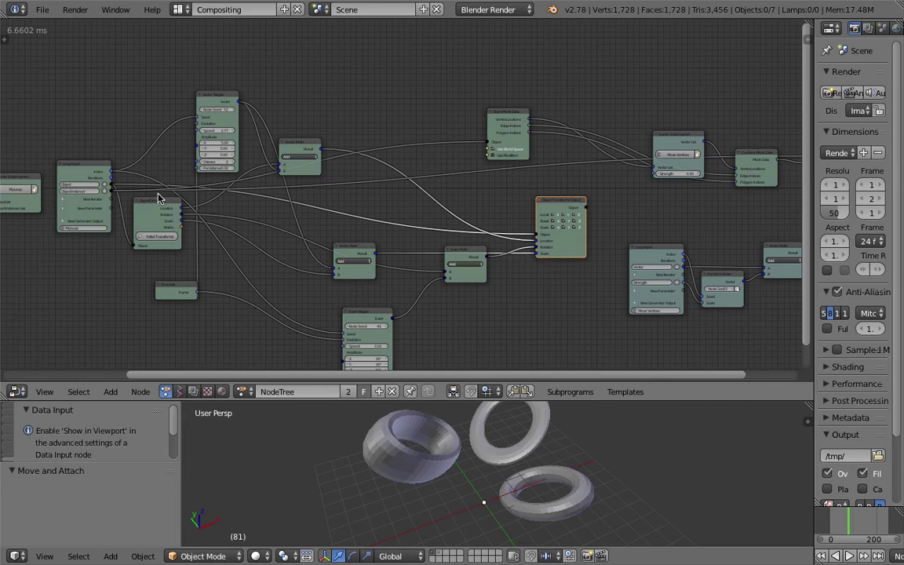
drag(88, 171, 92, 171)
Link Object Transforms Output's Object output to Object Mesh Data's Object input, move Object Mesh Data clear of the links, and save the file.
middle_drag(548, 218, 312, 244)
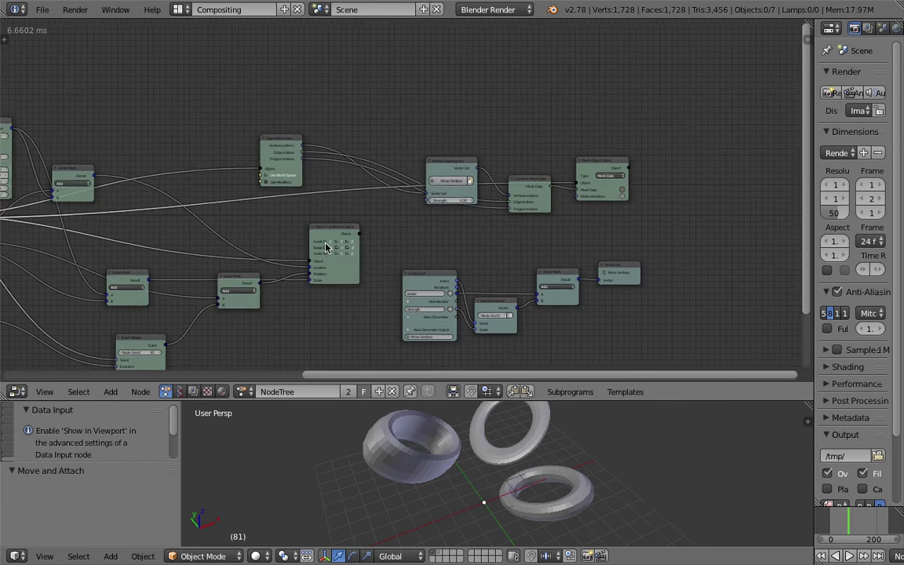
scroll(335, 245, up, 1)
drag(346, 237, 356, 239)
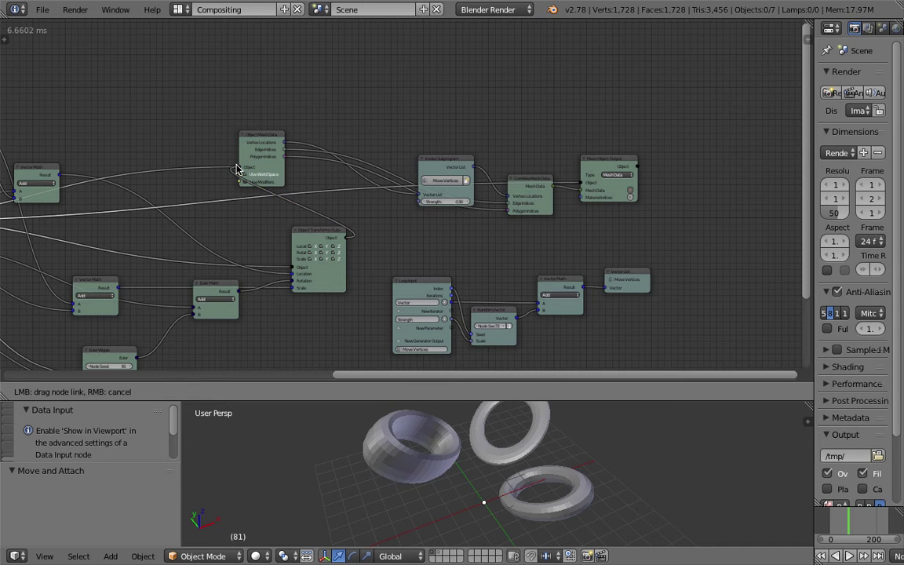
drag(237, 168, 238, 167)
drag(268, 133, 295, 123)
key(ctrl+s)
click(296, 120)
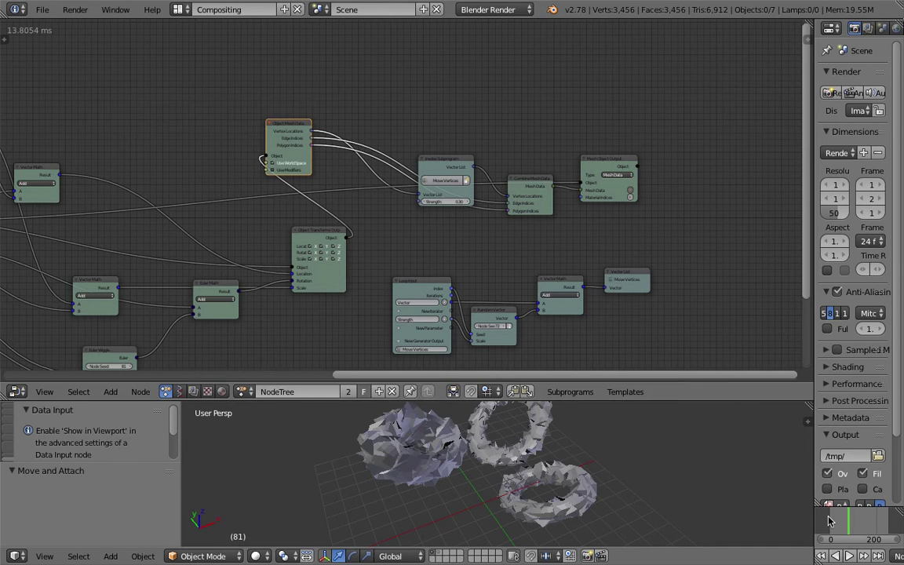
Advance the animation to frame 149 and enlarge the 3D viewport to give the deformed tori more room.
drag(830, 521, 855, 521)
key(ctrl+s)
click(520, 473)
drag(562, 402, 562, 232)
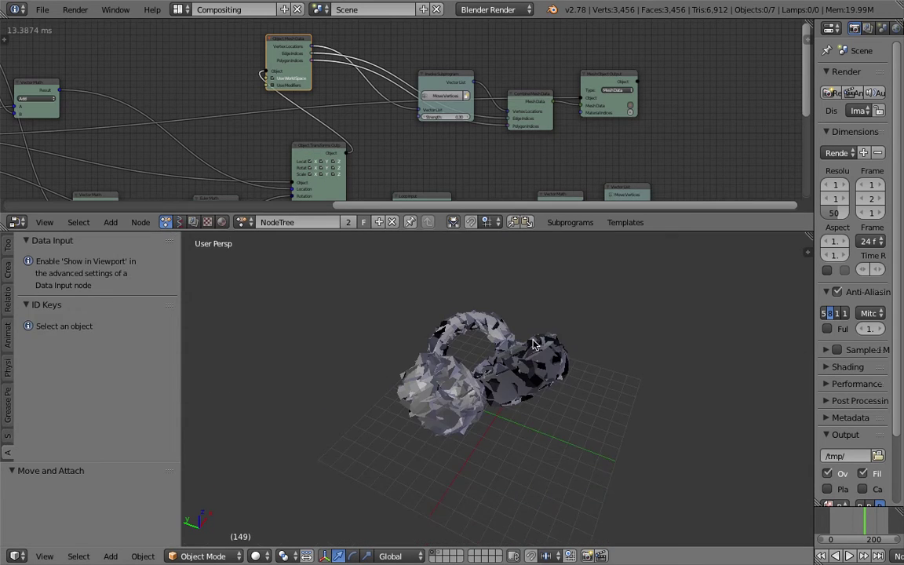
Move the three original torus objects to layer 2, leaving the instances on layer 1.
right_click(526, 384)
scroll(524, 383, down, 3)
middle_drag(514, 353, 488, 378)
shift+right_click(448, 292)
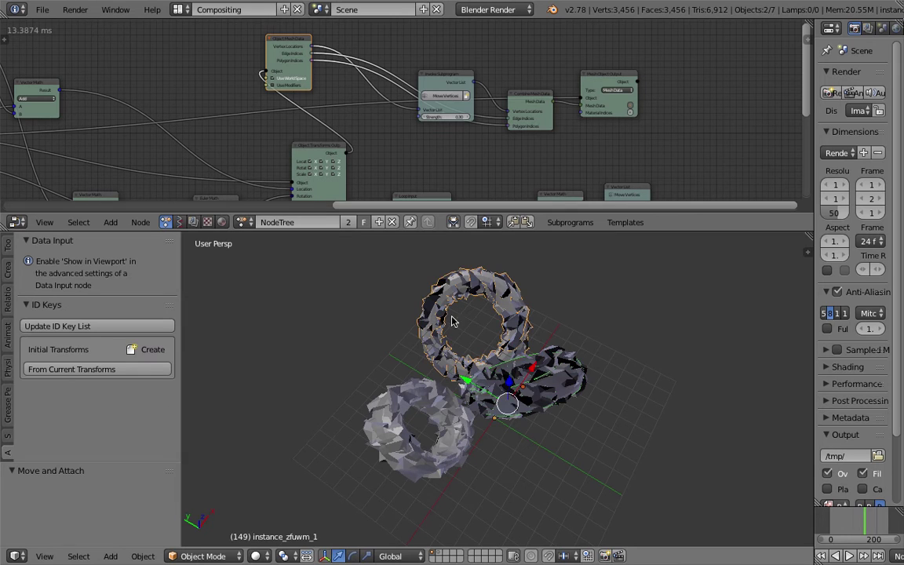
right_click(518, 406)
key(m)
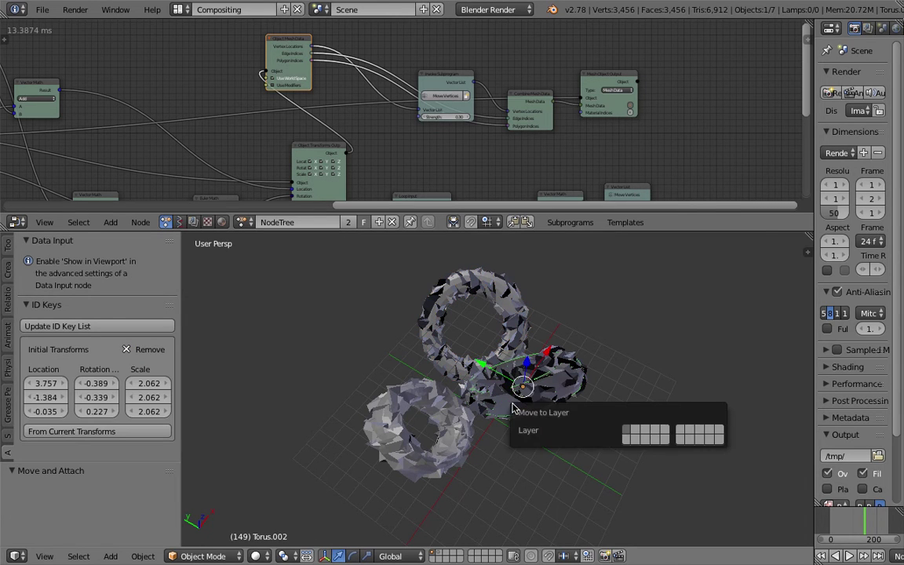
key(2)
right_click(495, 299)
right_click(494, 297)
key(m)
key(2)
right_click(427, 384)
right_click(412, 398)
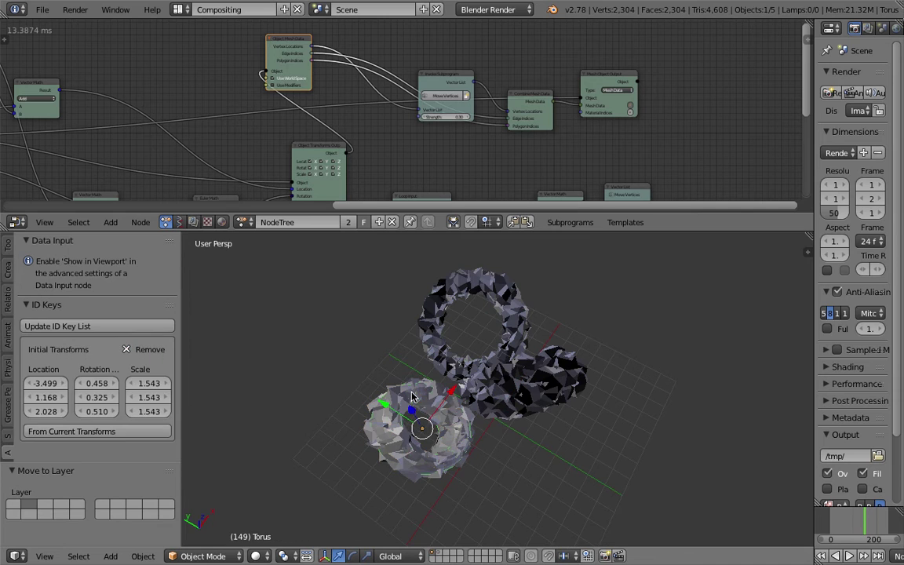
key(m)
key(2)
click(401, 340)
Select instance_zfuwm_2 and play the animation to examine how the instances move with the originals hidden.
right_click(512, 379)
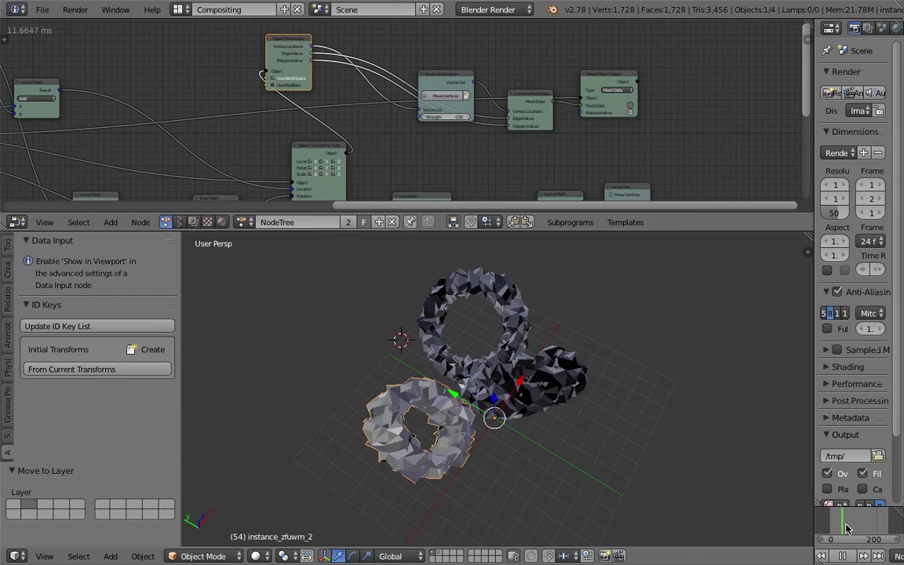
click(834, 557)
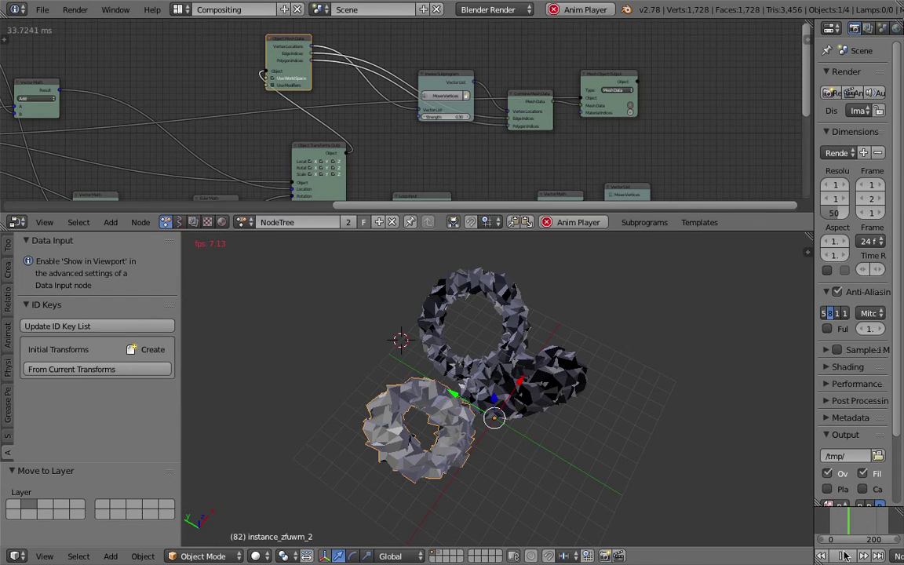
click(835, 557)
click(823, 556)
click(850, 557)
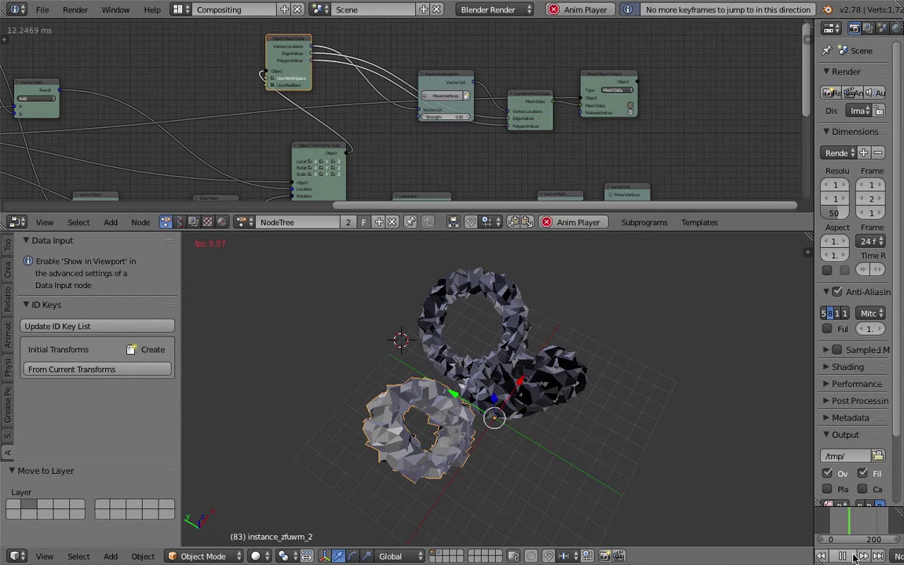
click(843, 557)
click(850, 556)
click(844, 556)
Show only layer 2 and play the animation to examine the original tori.
scroll(521, 366, down, 4)
key(2)
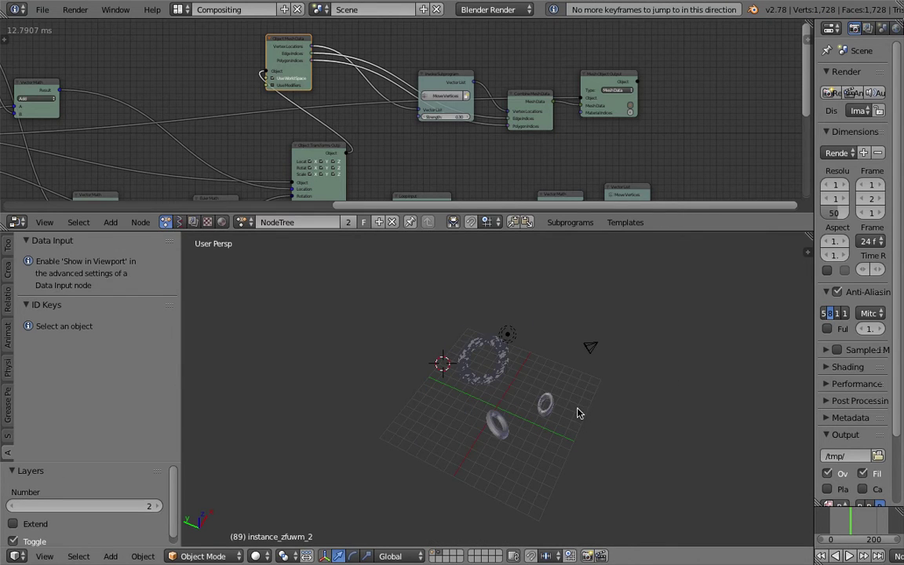
click(849, 556)
click(850, 557)
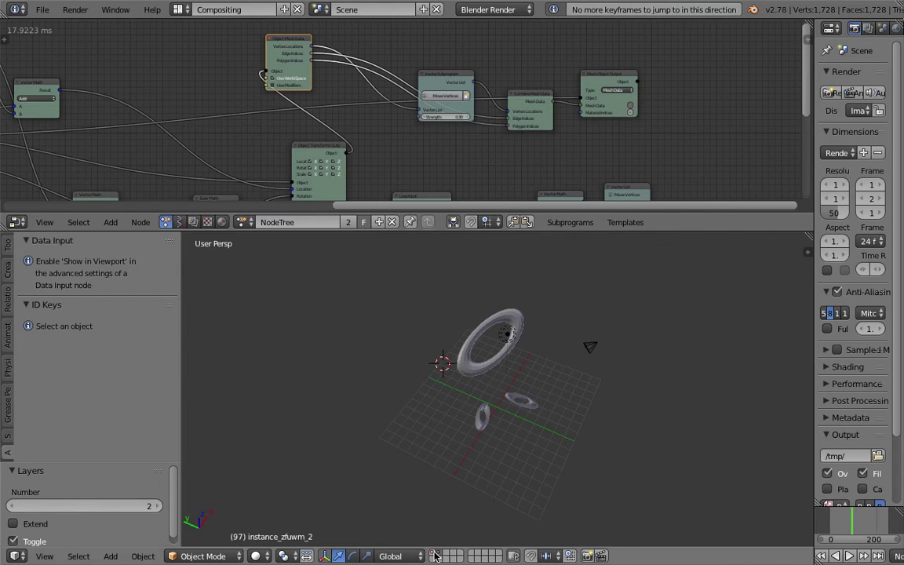
Show layers 1 and 2 together and play the animation to compare the original tori with their instances.
key(a)
click(850, 557)
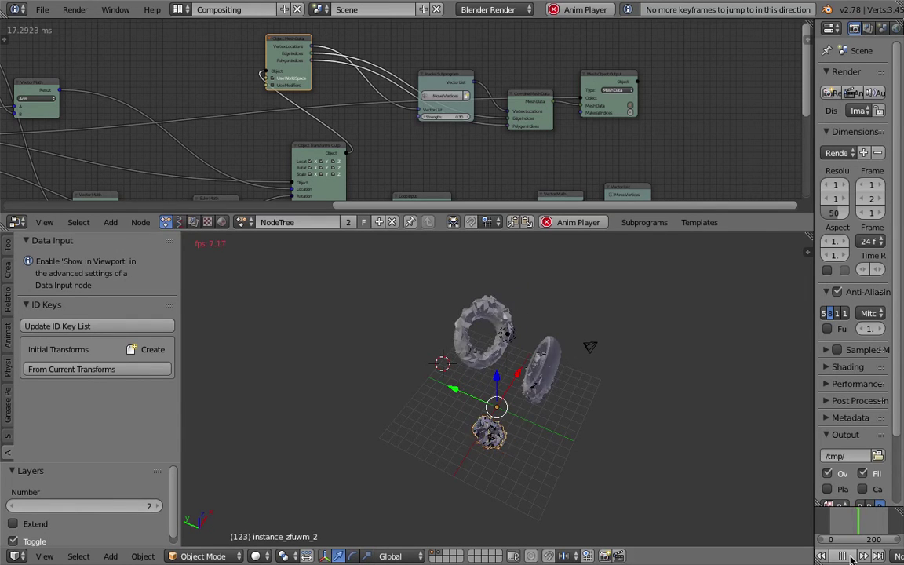
click(852, 559)
scroll(577, 428, up, 4)
scroll(549, 413, down, 1)
right_click(510, 337)
scroll(519, 361, down, 2)
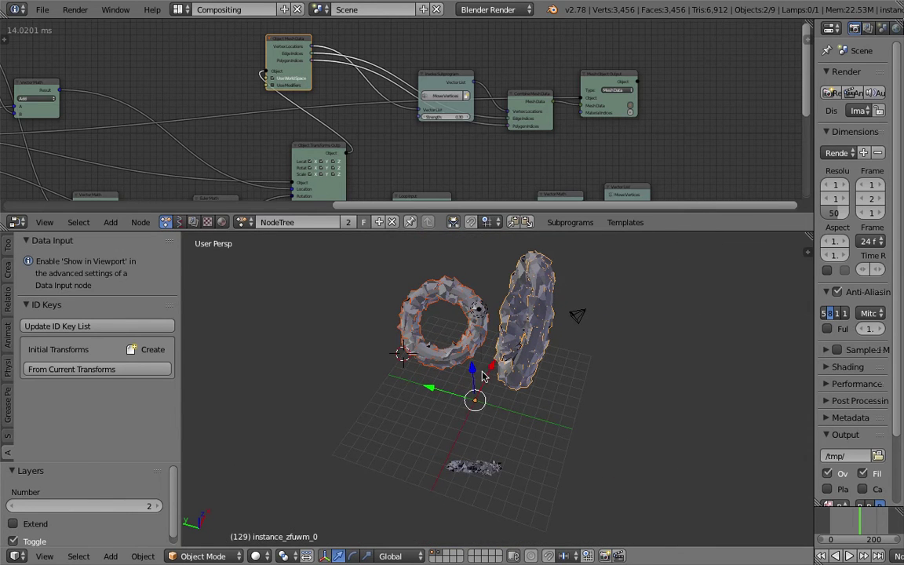
Widen the properties area and add a Displace modifier to the ring instance instance_zfuwm_1.
click(42, 10)
mouse_move(128, 285)
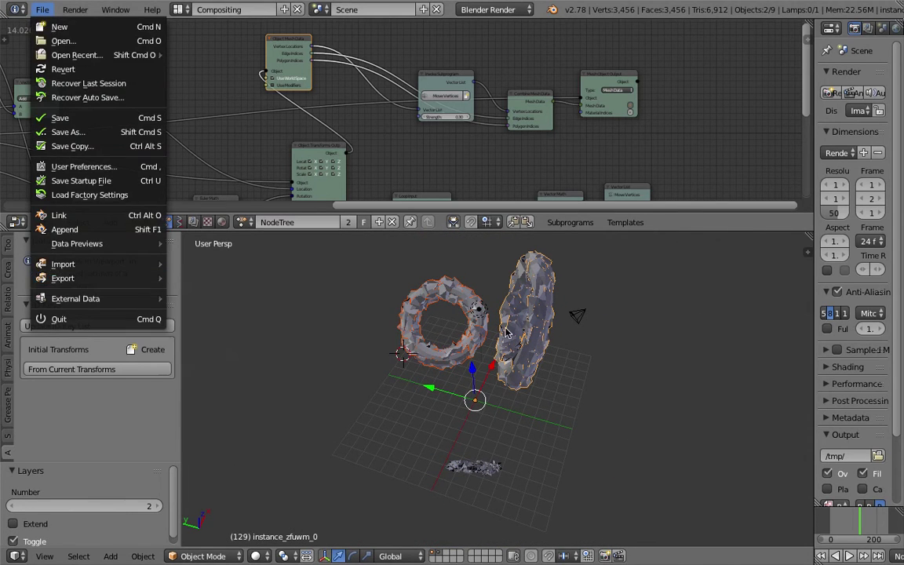
click(543, 335)
right_click(481, 293)
right_click(478, 293)
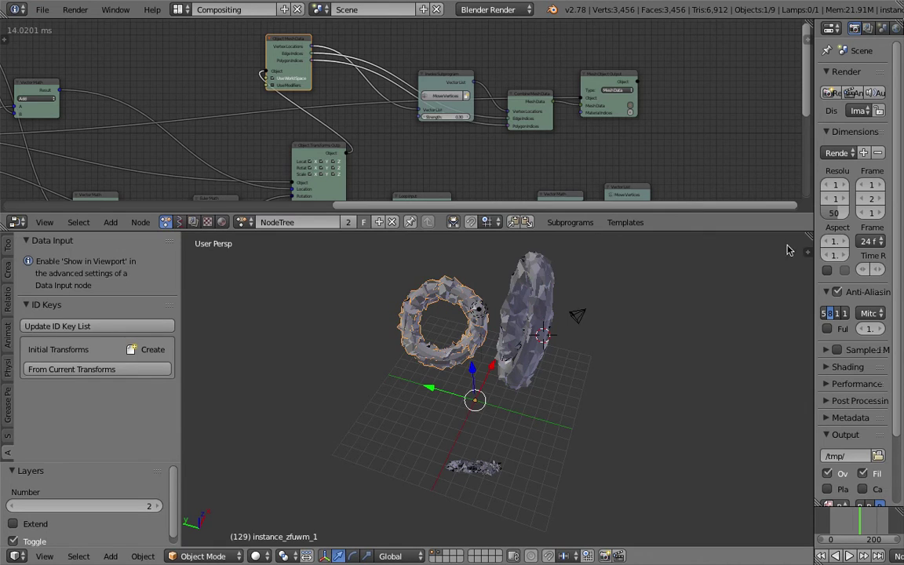
drag(814, 250, 605, 250)
click(729, 29)
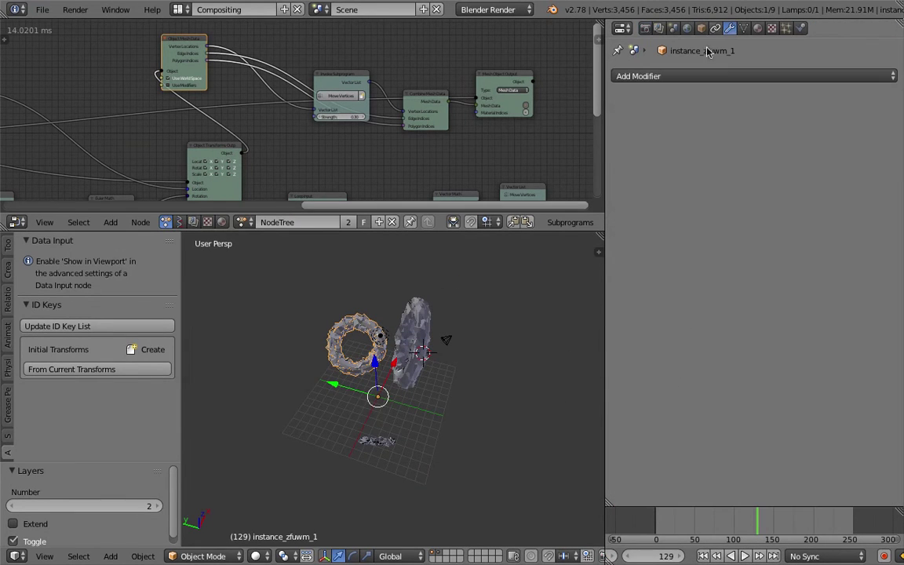
click(724, 76)
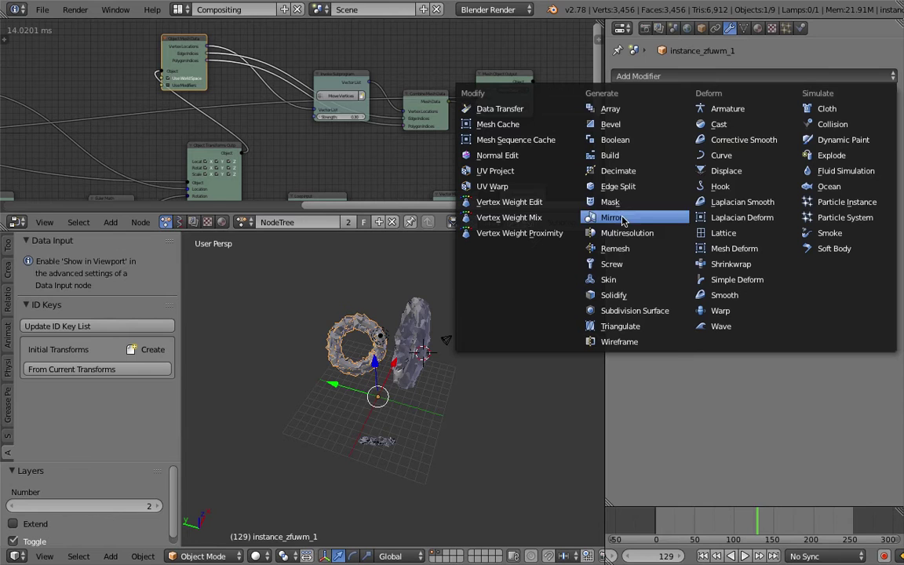
click(746, 172)
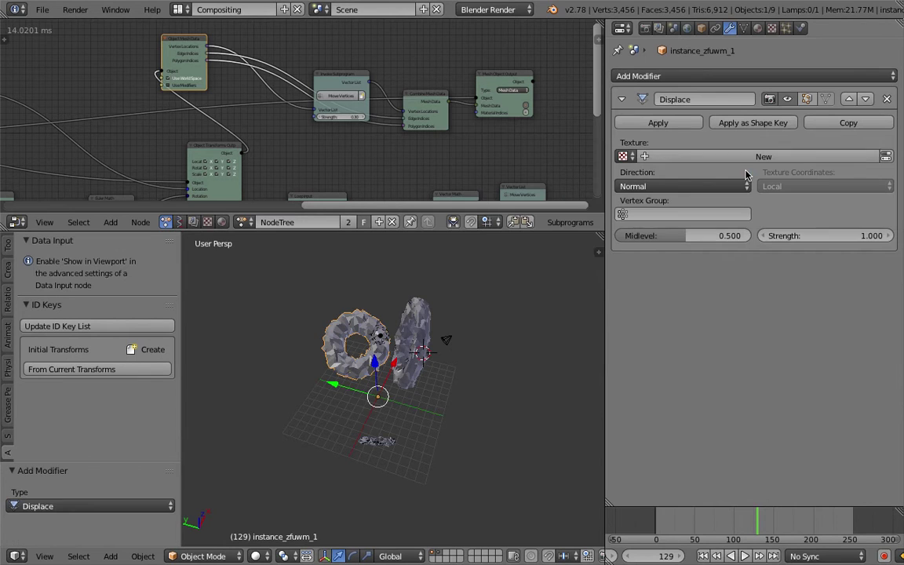
Set the Displace modifier's strength to 0 on the instance_zfuwm_1 torus.
click(835, 235)
text(0)
key(Return)
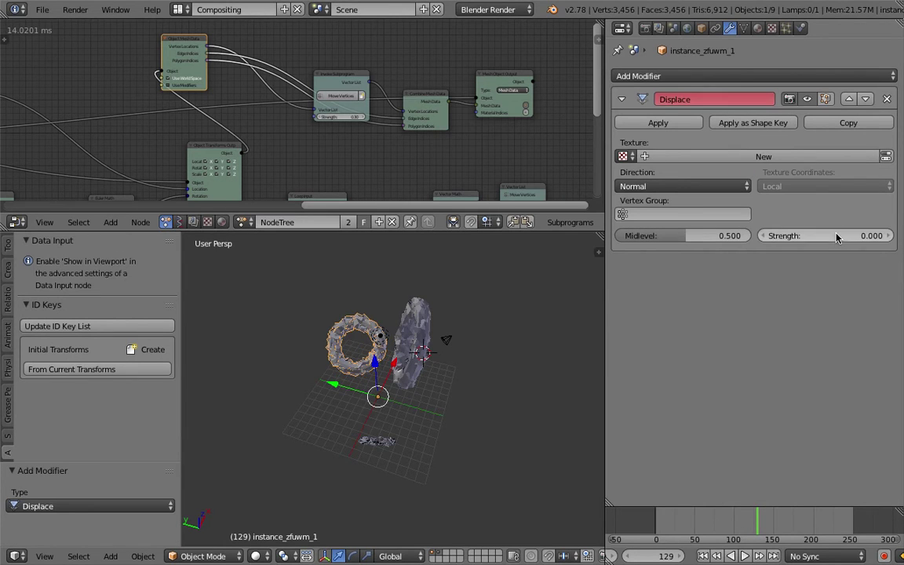
Add a Displace modifier with strength 0 to the large upright torus, instance_zfuwm_0.
scroll(469, 378, up, 2)
right_click(434, 329)
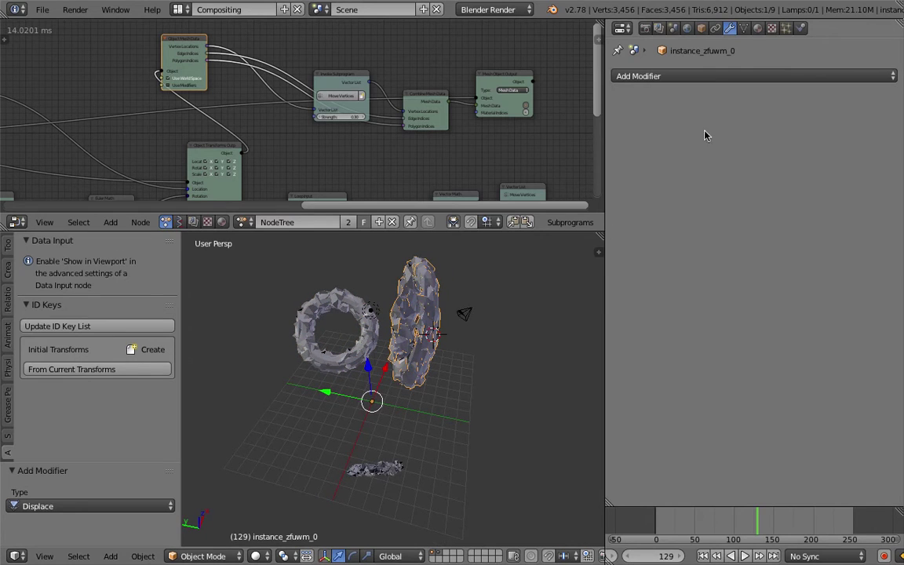
click(732, 77)
click(775, 171)
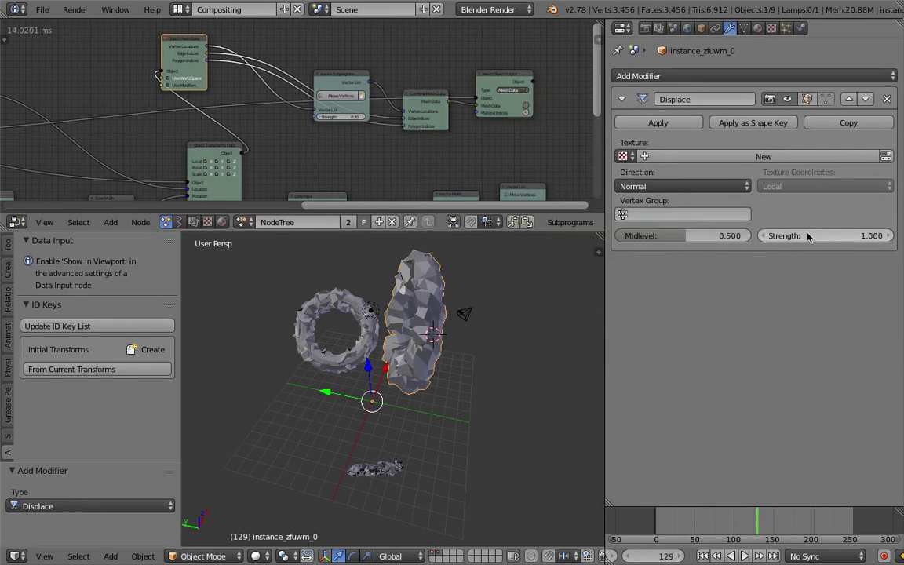
text(0)
key(Return)
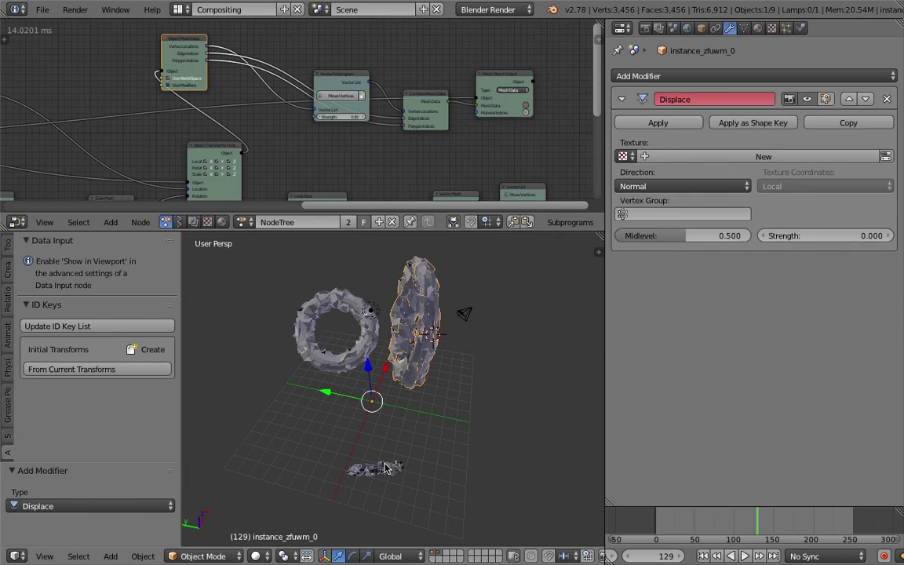
Add a Displace modifier with strength 0 to the lowest torus, instance_zfuwm_2.
right_click(384, 464)
scroll(356, 476, up, 4)
shift+middle_drag(358, 476, 387, 381)
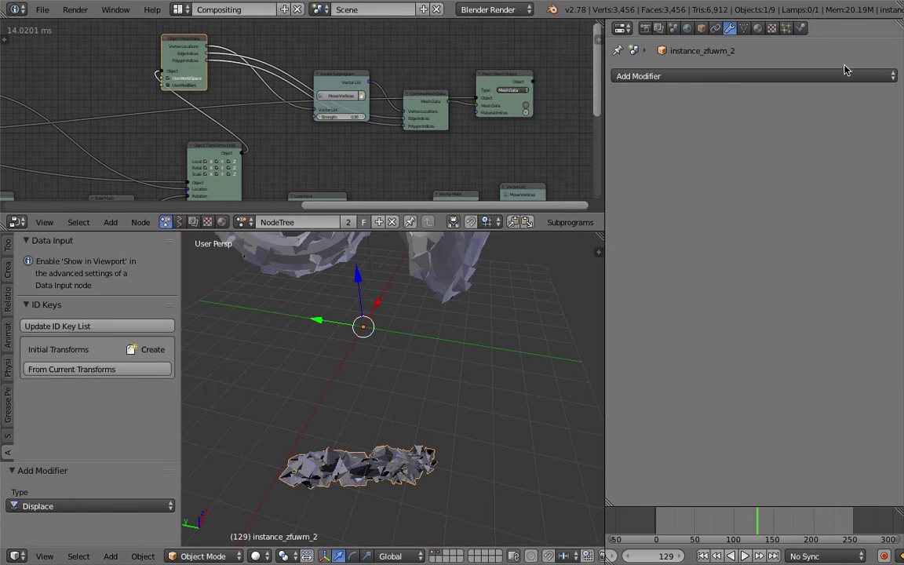
click(838, 76)
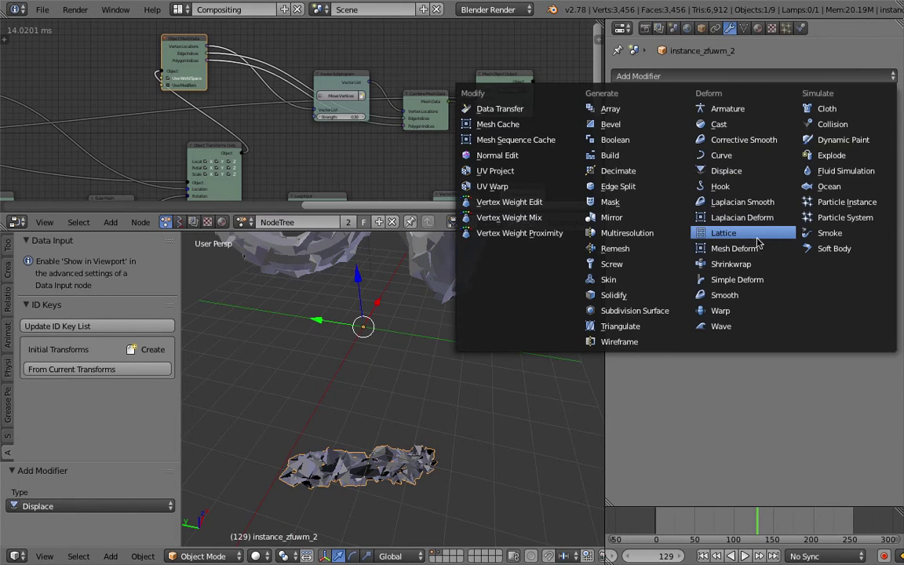
click(763, 170)
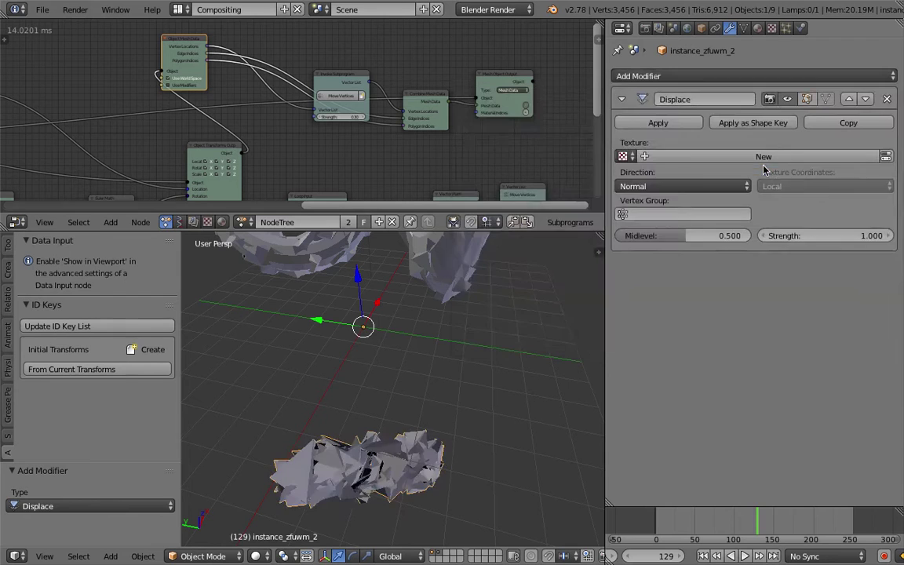
drag(851, 237, 898, 237)
click(852, 237)
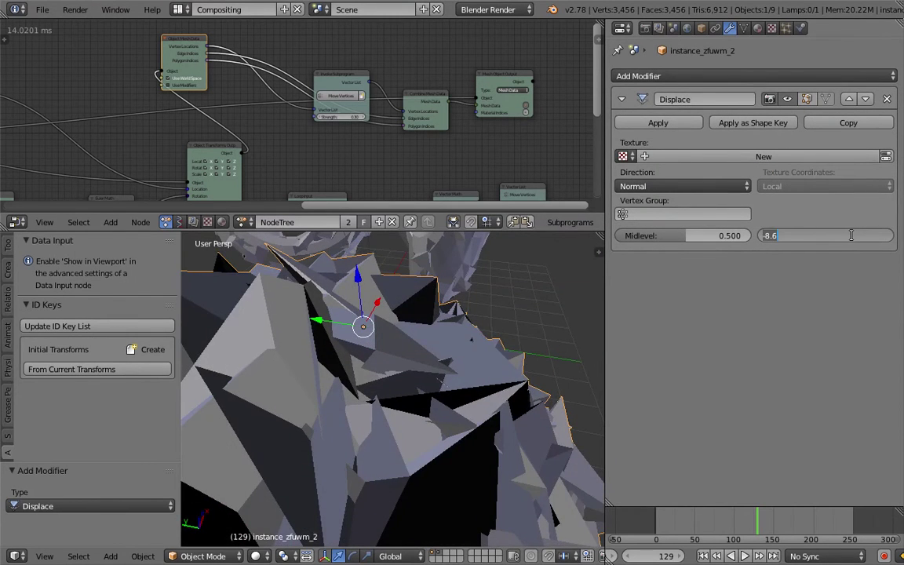
text(0)
key(Return)
scroll(486, 371, down, 5)
middle_drag(479, 373, 435, 396)
shift+middle_drag(418, 323, 402, 367)
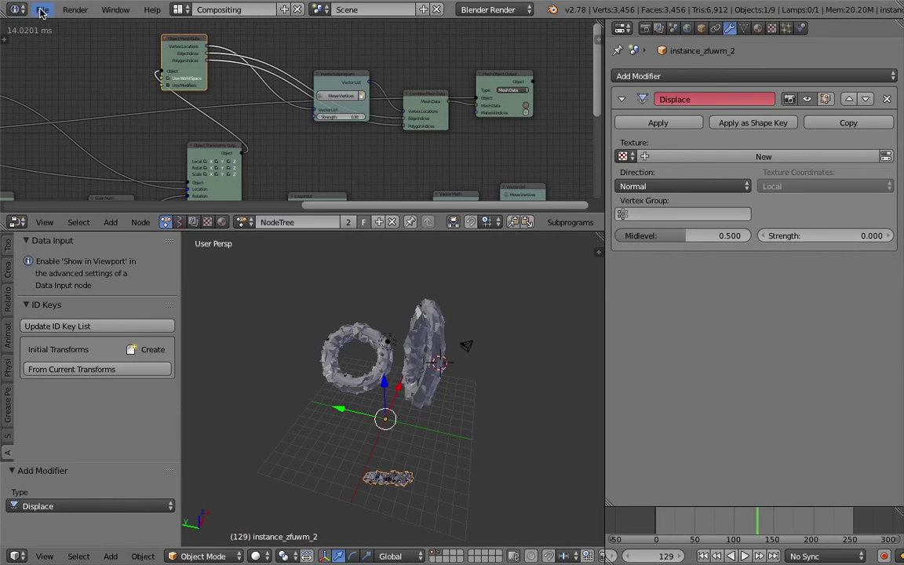
Export the scene to the Desktop as the Alembic file AN_demo_alembic_io_004.abc, with the end frame set to 100.
click(42, 9)
click(42, 9)
mouse_move(134, 278)
click(330, 291)
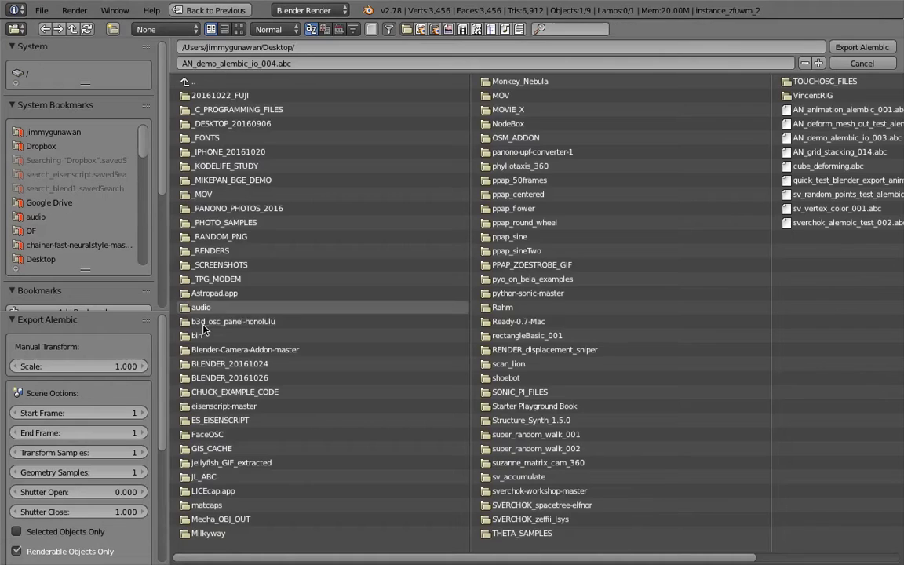
text(100)
key(Return)
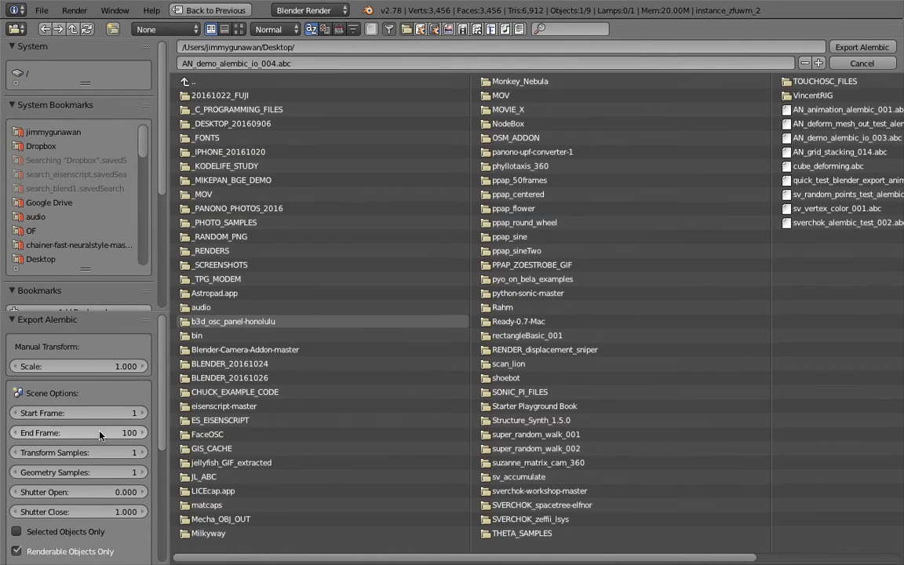
click(862, 48)
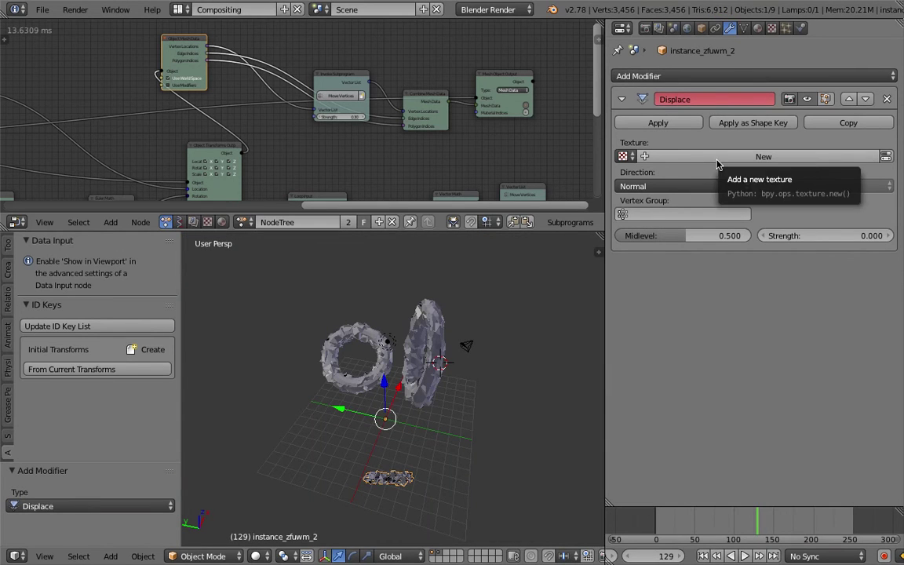
Start a new file and delete the default cube.
right_click(387, 342)
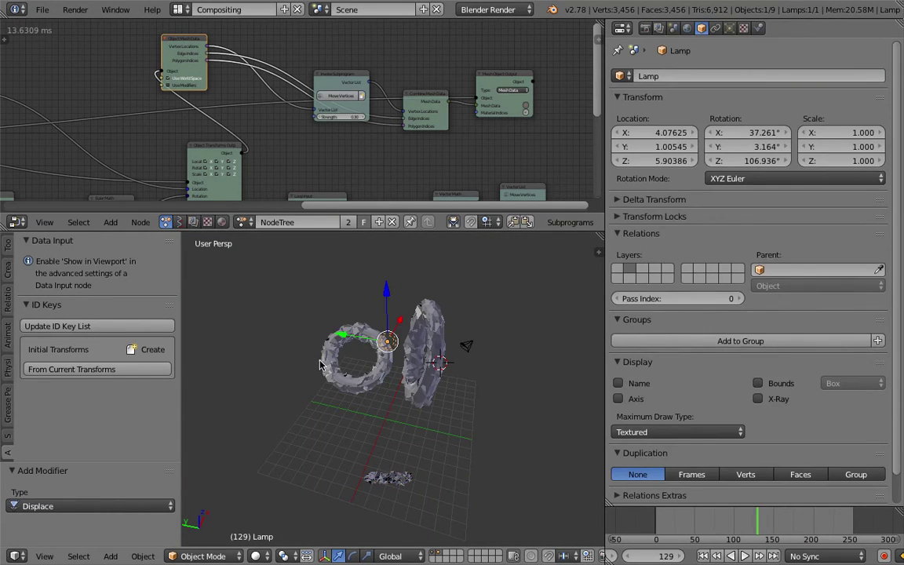
middle_drag(262, 356, 230, 373)
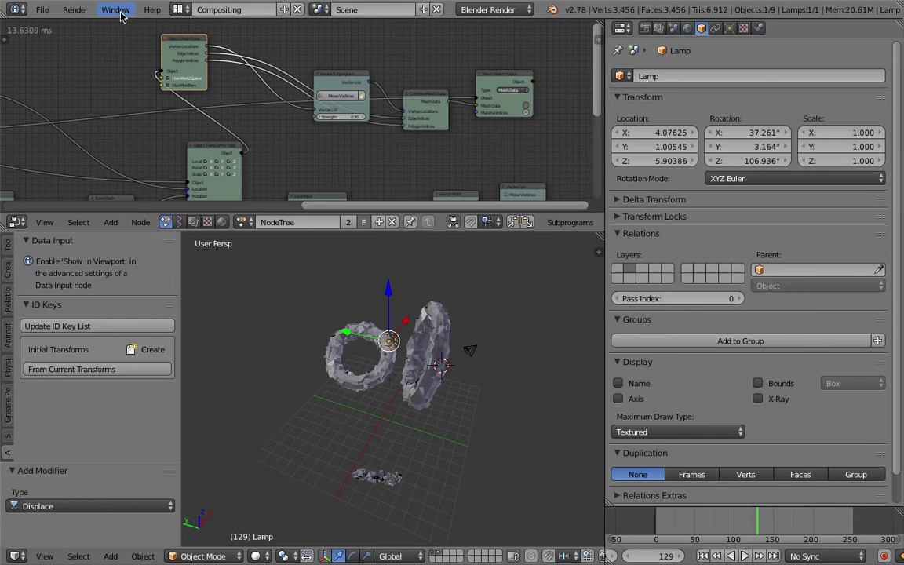
click(42, 13)
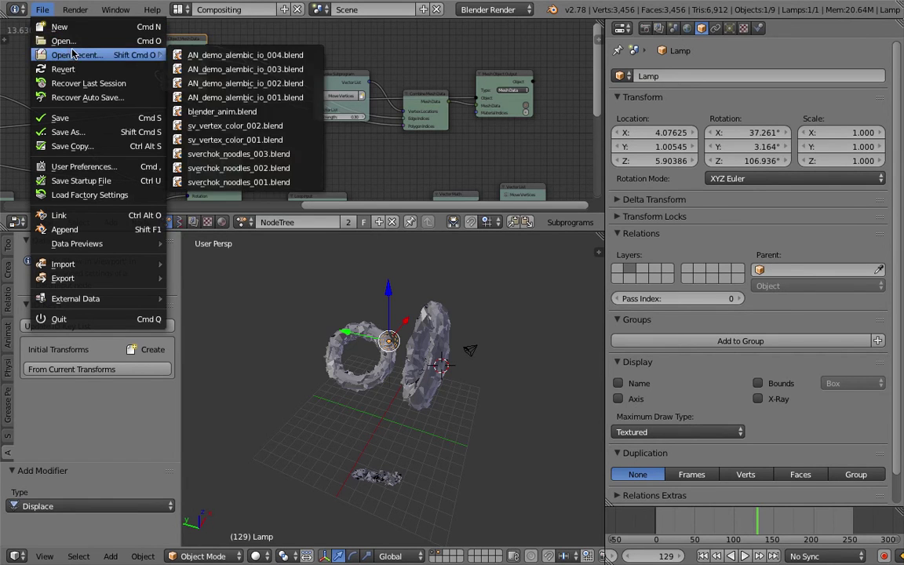
click(66, 32)
click(100, 39)
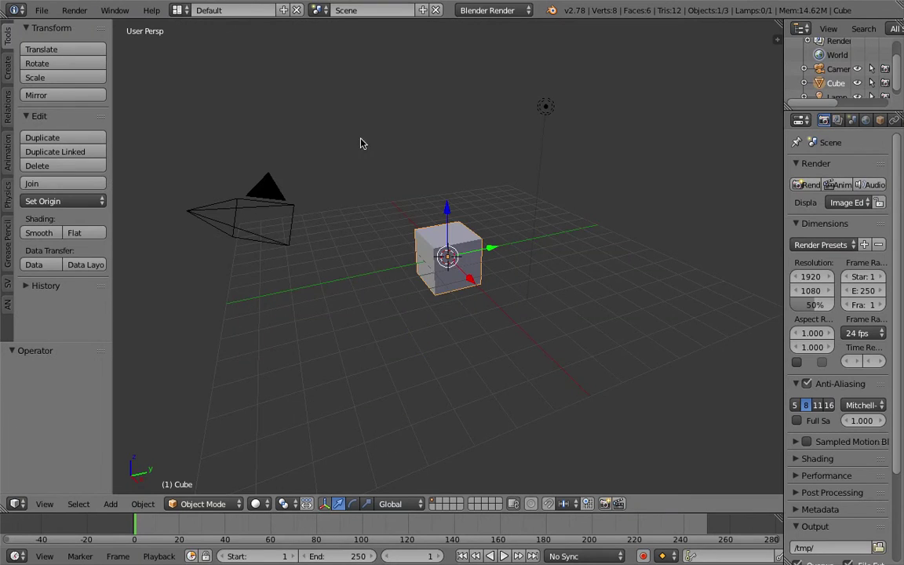
key(Delete)
middle_drag(418, 173, 306, 78)
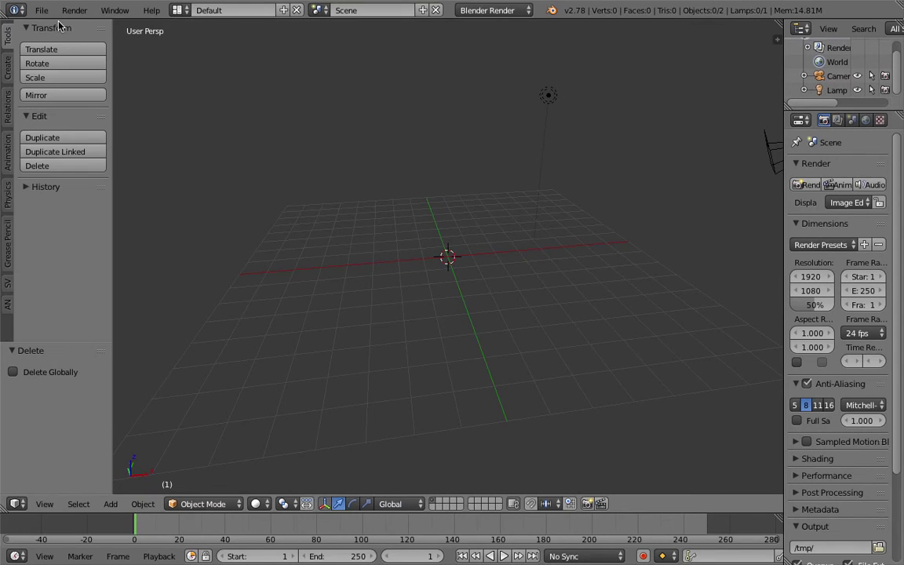
Import the Alembic file AN_demo_alembic_io_004.abc from the Desktop folder.
click(42, 11)
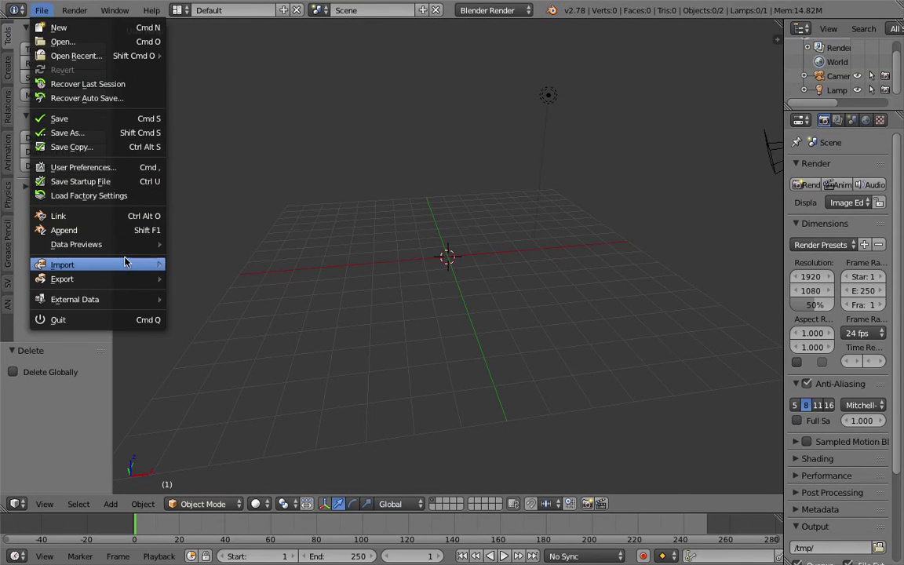
mouse_move(125, 261)
click(248, 281)
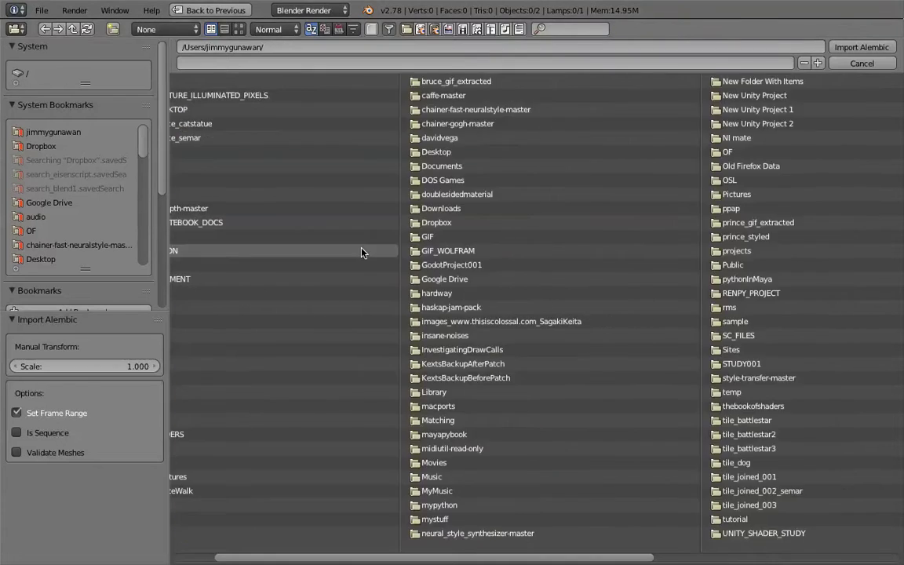
scroll(363, 252, right, 1)
click(40, 259)
scroll(540, 247, right, 3)
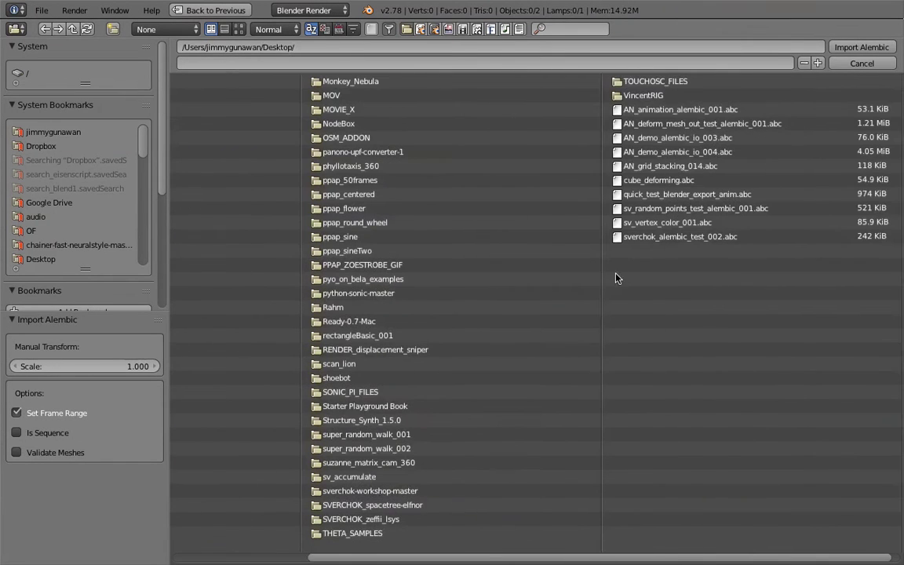
double_click(678, 152)
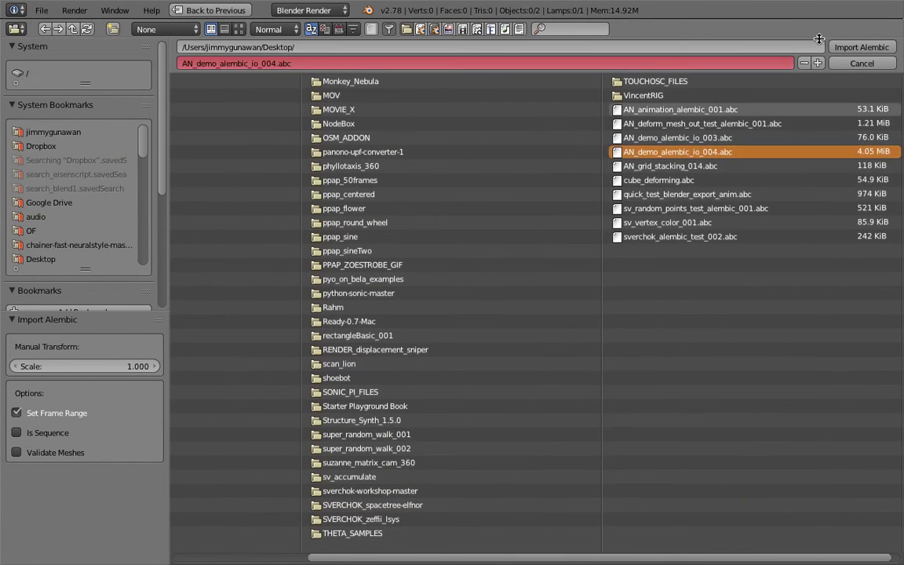
scroll(498, 283, left, 5)
Move Torus_002, which overlaps the large upright instance, to layer 2.
ctrl+scroll(505, 280, down, 4)
right_click(488, 211)
ctrl+scroll(485, 236, up, 4)
right_click(494, 279)
scroll(493, 278, up, 2)
right_click(493, 314)
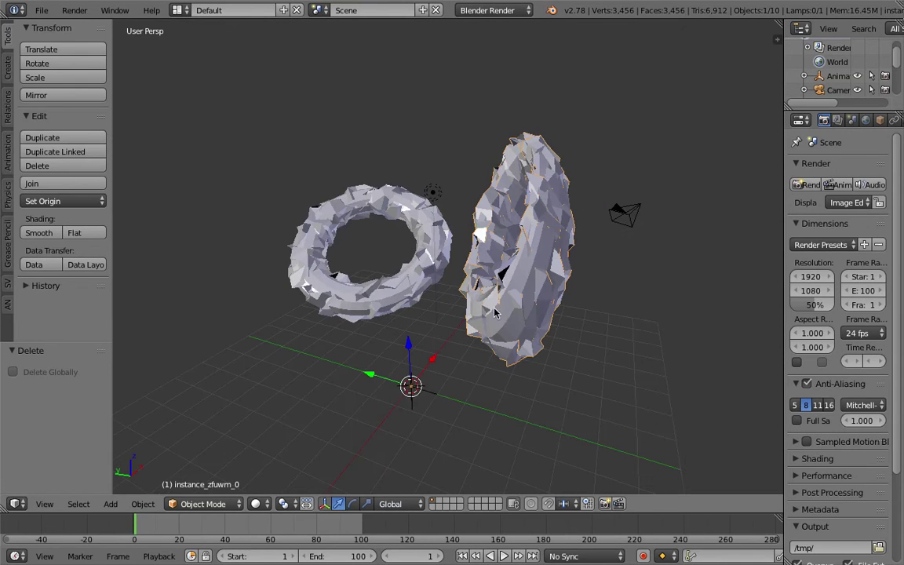
right_click(505, 317)
scroll(505, 317, right, 3)
key(g)
click(561, 288)
middle_drag(461, 287, 500, 286)
key(m)
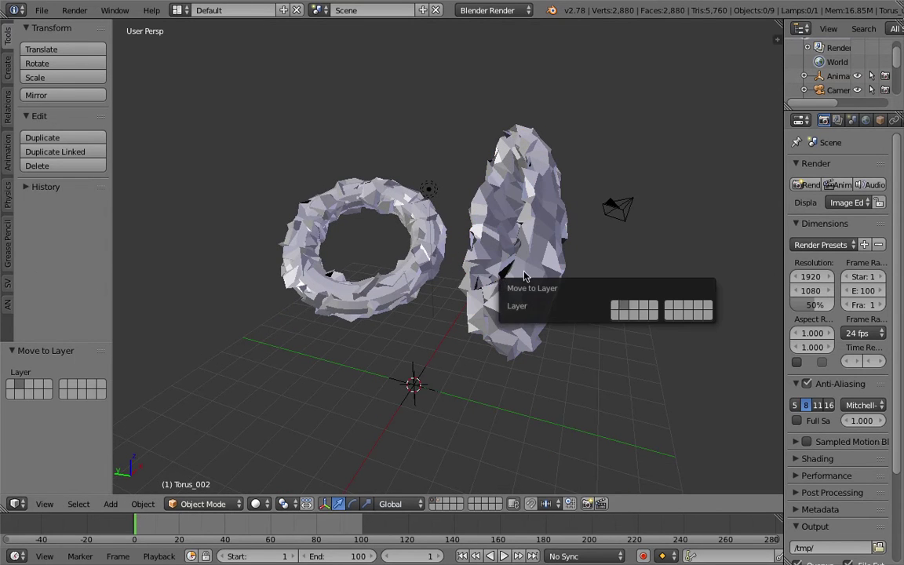
Move Torus_001, which overlaps the other large ring instance, to layer 2.
right_click(363, 260)
middle_drag(363, 261, 415, 303)
key(m)
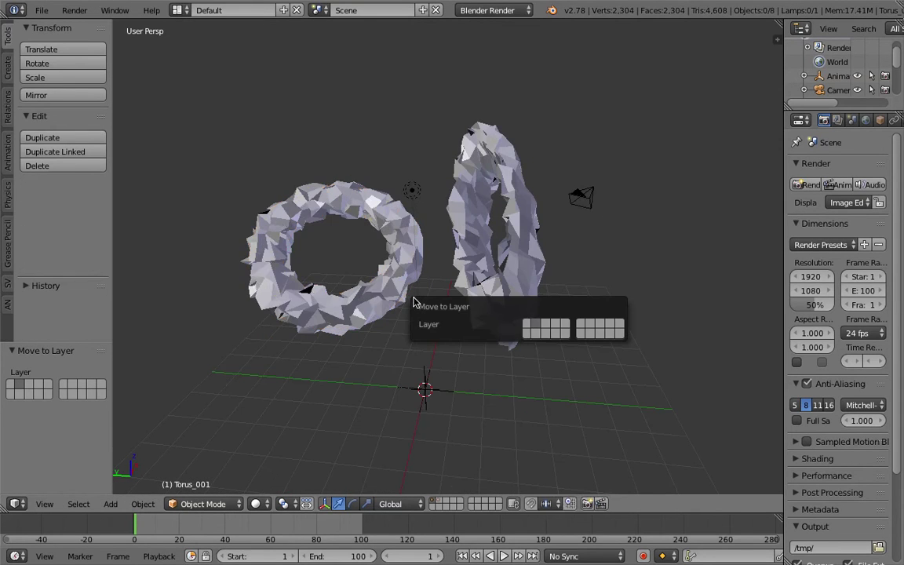
Move the Torus object that overlaps the low-lying instance_zfuwm_2 to layer 2.
shift+middle_drag(443, 368, 466, 287)
scroll(471, 299, down, 2)
scroll(495, 392, up, 4)
middle_drag(490, 408, 626, 343)
right_click(736, 362)
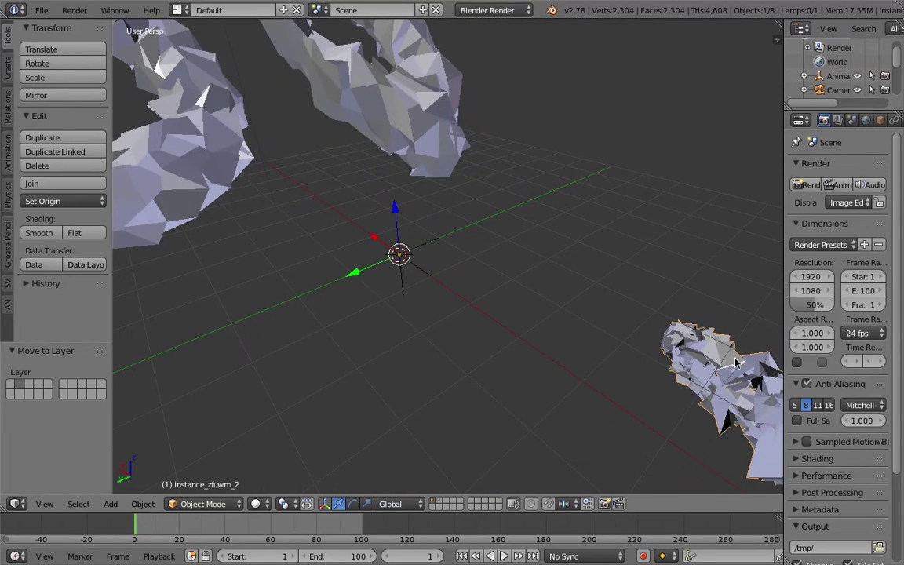
key(g)
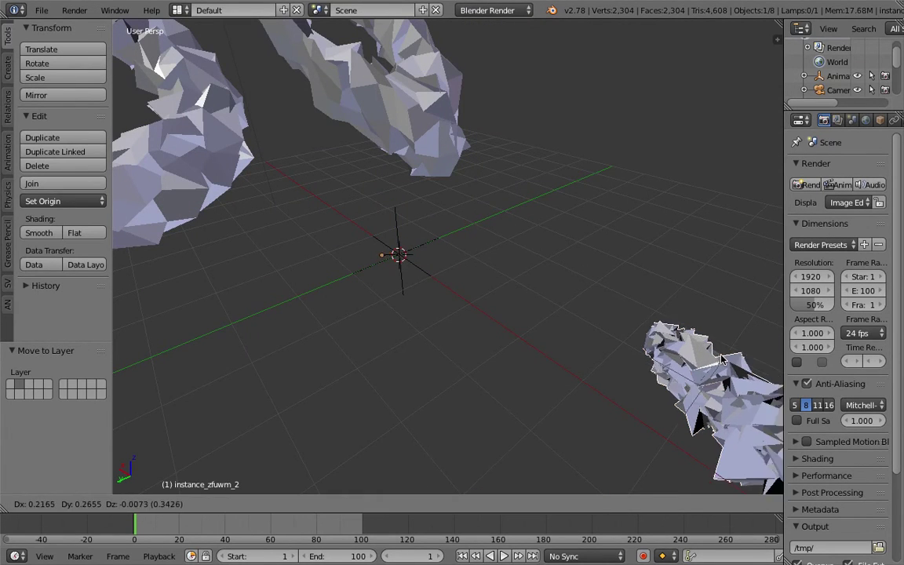
right_click(713, 360)
right_click(712, 359)
key(m)
key(2)
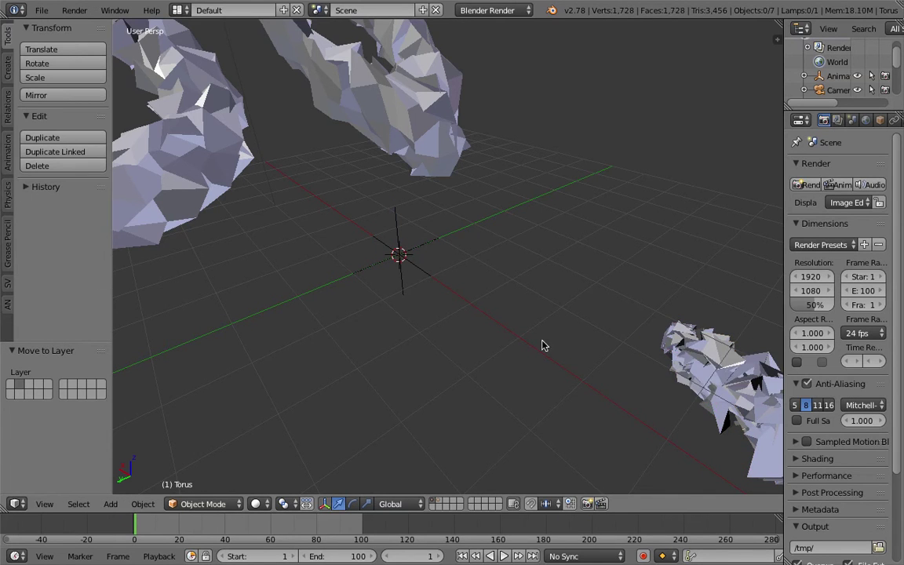
Play the imported Alembic animation in the viewport and examine how the rings deform.
click(522, 294)
scroll(471, 330, down, 5)
key(alt+a)
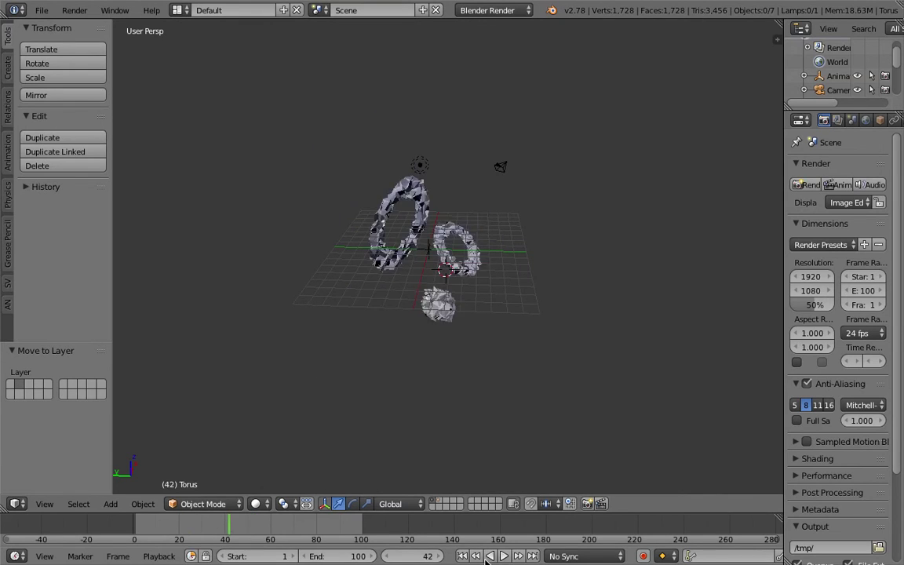
mouse_move(505, 295)
middle_down()
mouse_move(524, 305)
mouse_move(553, 300)
mouse_move(482, 296)
middle_up()
scroll(504, 272, up, 1)
Draw a looping freehand grease pencil stroke beside the rings, then stop the animation playback.
key(d)
mouse_move(498, 293)
mouse_down()
mouse_move(574, 199)
mouse_move(594, 340)
mouse_move(611, 310)
mouse_up()
mouse_move(523, 285)
middle_down()
mouse_move(437, 273)
mouse_move(452, 267)
mouse_move(491, 285)
mouse_move(632, 210)
mouse_move(600, 265)
middle_up()
click(496, 557)
middle_drag(667, 233, 644, 221)
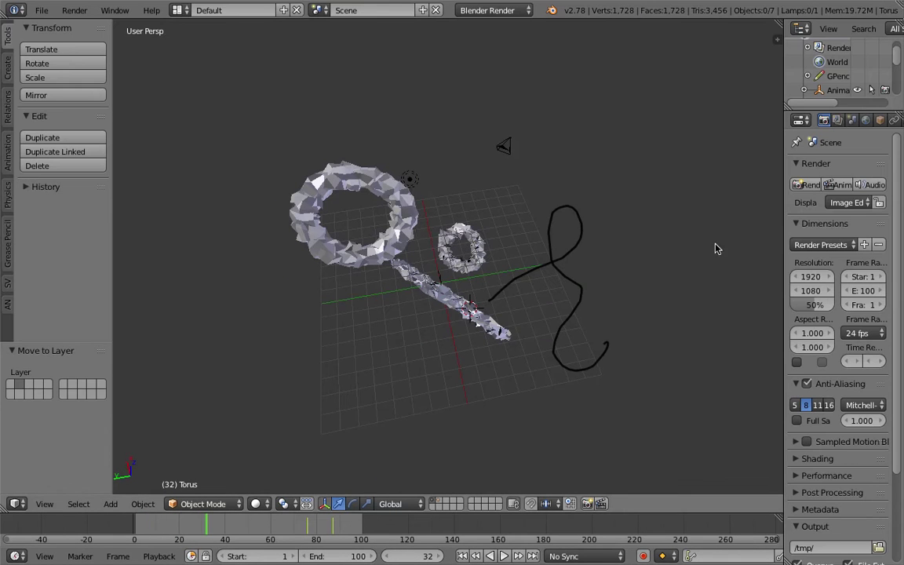
Add a cube, place it beside the rings over the grease pencil stroke, and scale it by about 2.75.
click(795, 164)
middle_drag(666, 169, 591, 173)
key(shift+a)
mouse_move(591, 173)
click(632, 189)
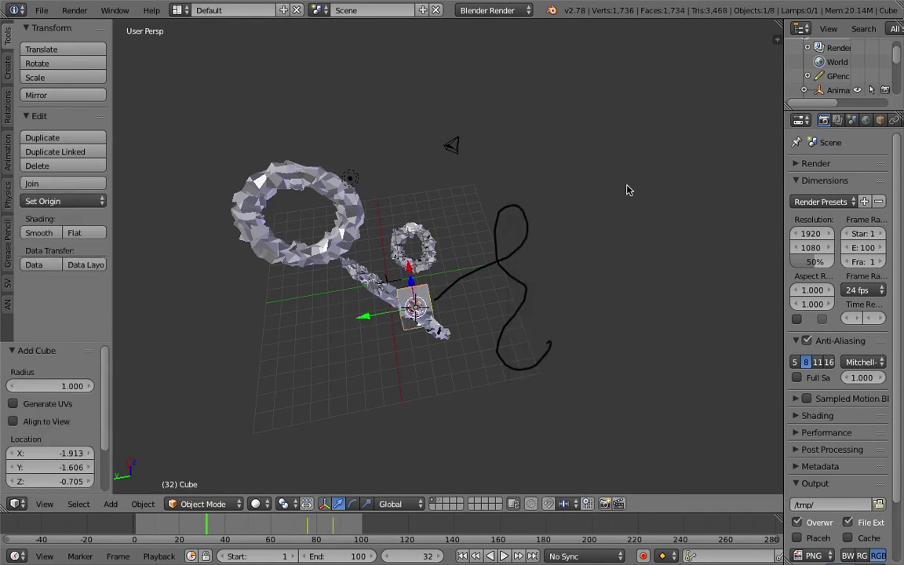
key(s)
click(650, 279)
Add a Displace modifier to the cube and set its strength to 0.
click(867, 120)
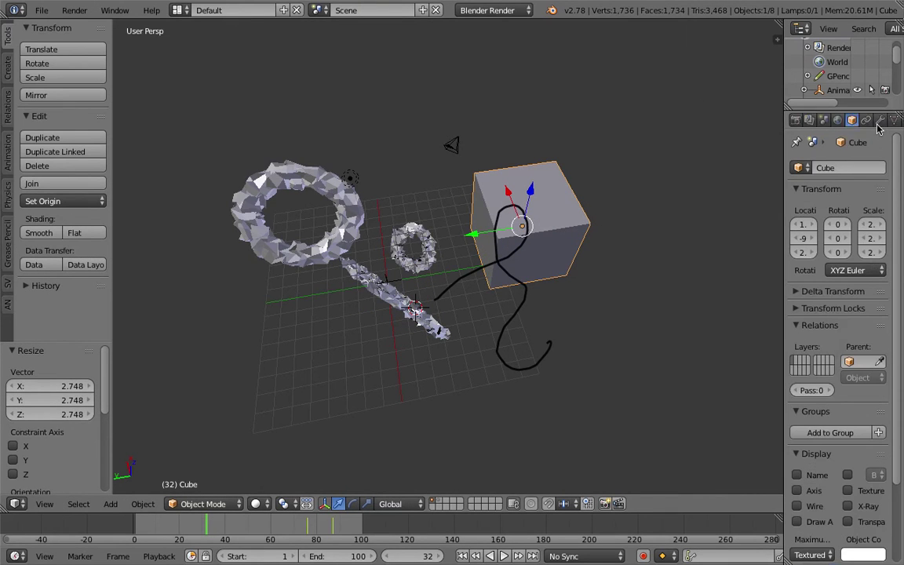
click(824, 120)
middle_drag(737, 192, 707, 196)
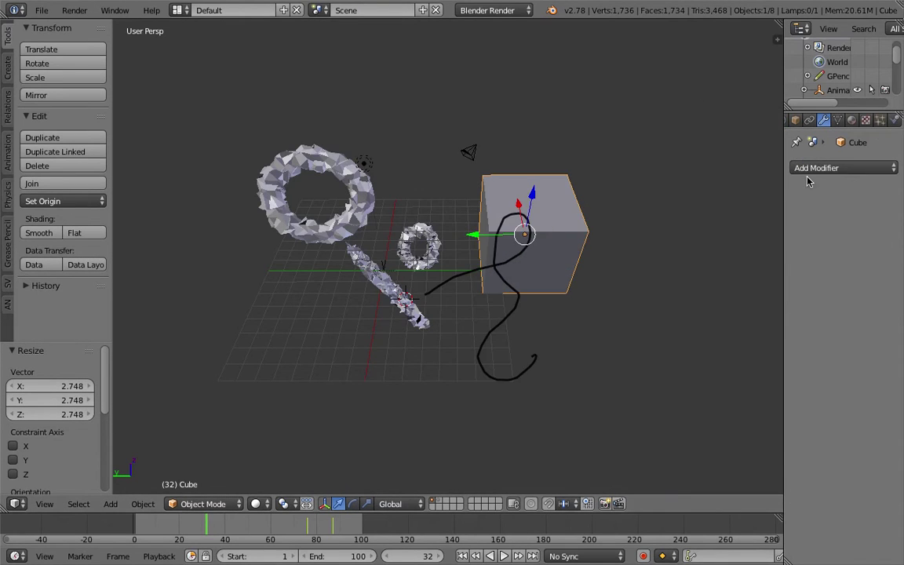
click(812, 171)
click(711, 262)
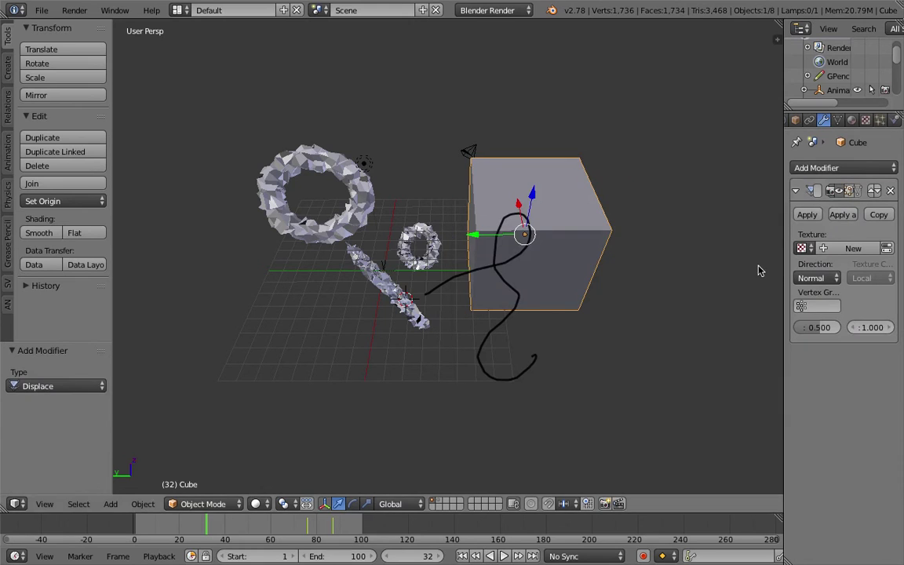
text(0)
key(Return)
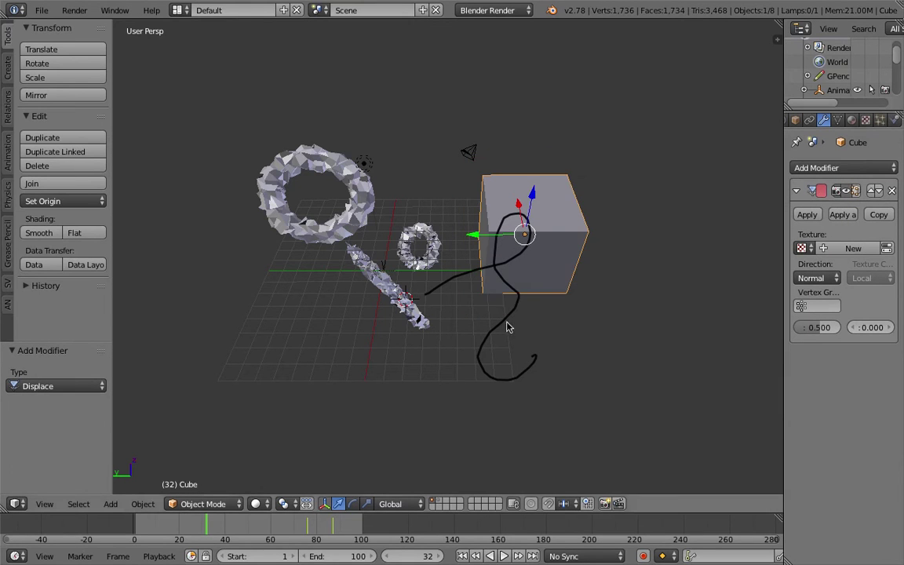
Start a new file from the start-up scene and delete the default cube.
middle_drag(577, 230, 518, 213)
click(41, 10)
click(61, 28)
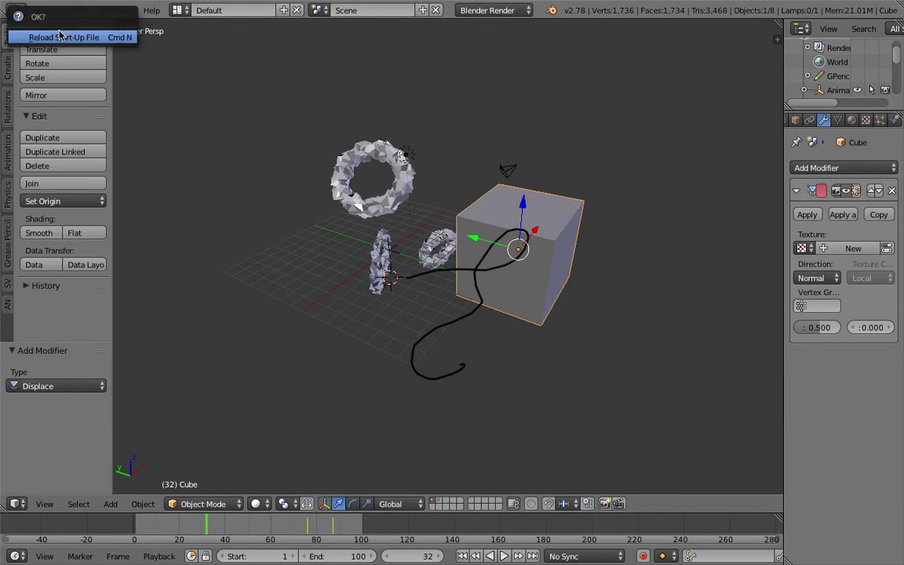
click(70, 37)
key(Delete)
Add a torus at the grid centre and scale it by about 1.55.
middle_drag(463, 243, 480, 265)
key(shift+a)
mouse_move(426, 223)
click(526, 323)
key(s)
click(407, 191)
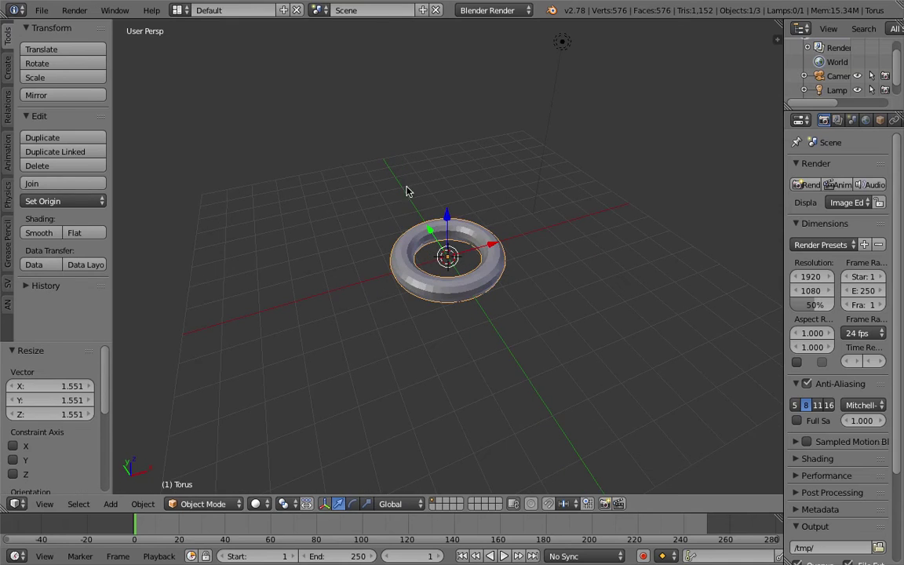
Switch to the Compositing screen layout and set its node editor to Sverchok node trees.
click(177, 11)
click(204, 60)
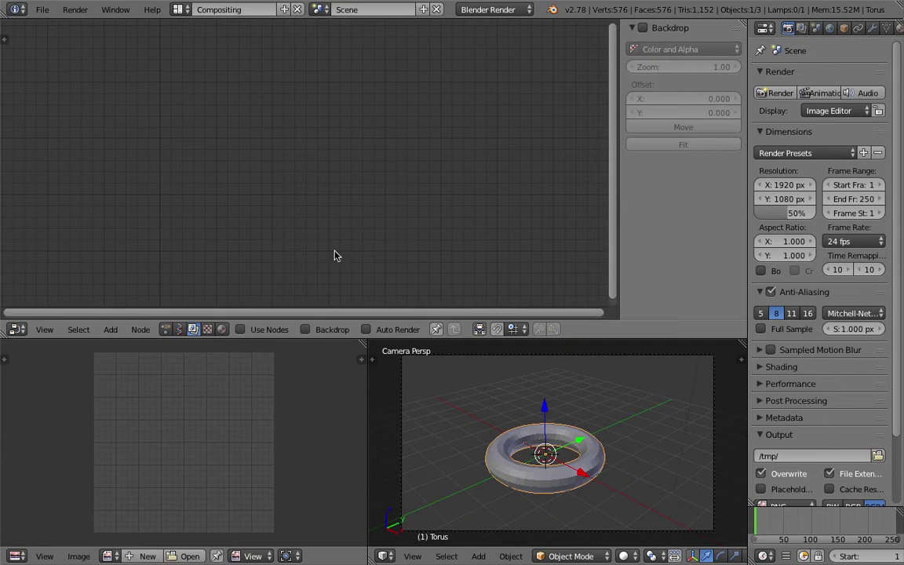
click(191, 329)
Save the file on the Desktop as sv_alembic_export_io_001.
click(43, 9)
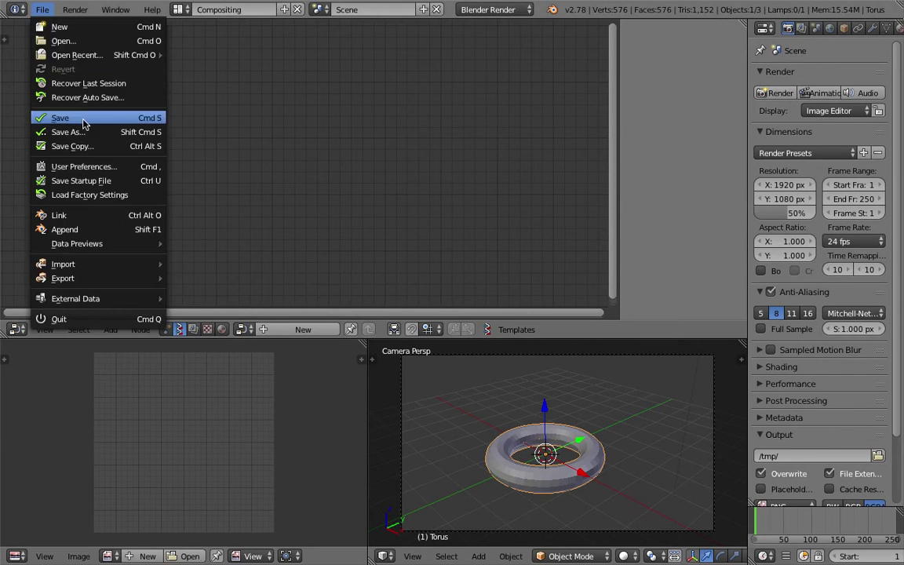
click(84, 130)
click(238, 63)
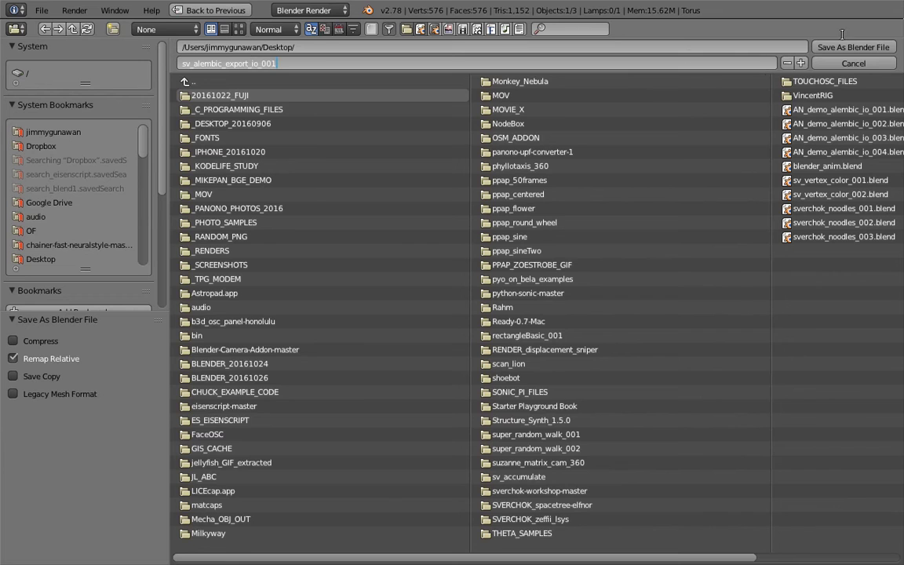
click(871, 47)
Reduce the node editor's height to give the 3D view with the torus more room.
mouse_move(554, 427)
middle_down()
mouse_move(561, 459)
mouse_move(542, 424)
mouse_move(565, 416)
middle_up()
drag(561, 339, 558, 218)
middle_drag(558, 299, 594, 395)
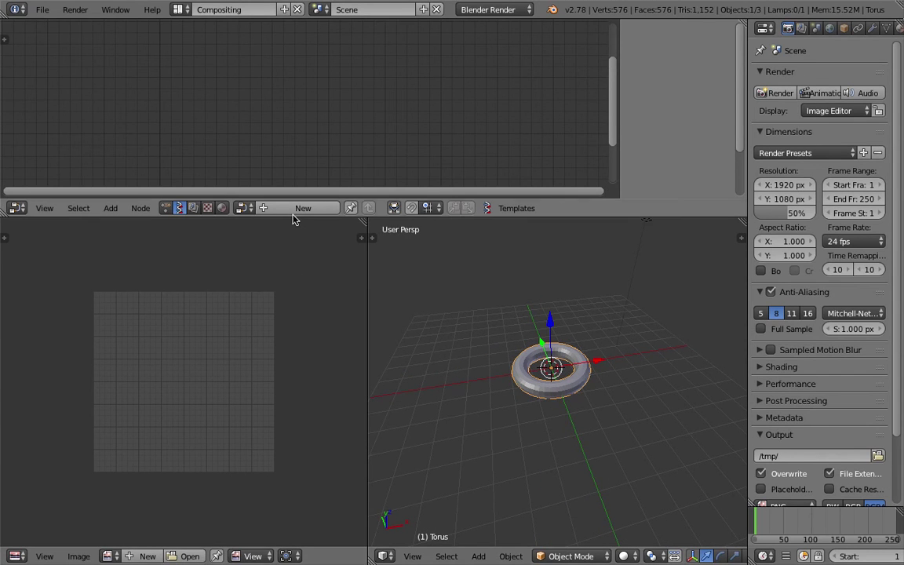
drag(298, 219, 306, 258)
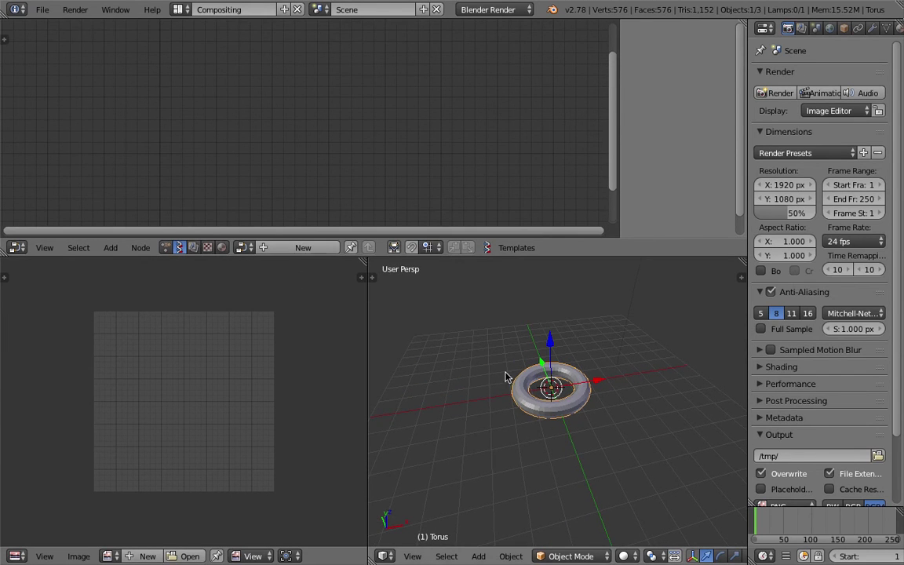
middle_drag(507, 378, 575, 414)
scroll(577, 393, up, 3)
scroll(583, 412, down, 2)
Create a new Sverchok node tree and try to add an object input node through the node search.
click(303, 248)
key(shift+a)
click(233, 121)
text(impo)
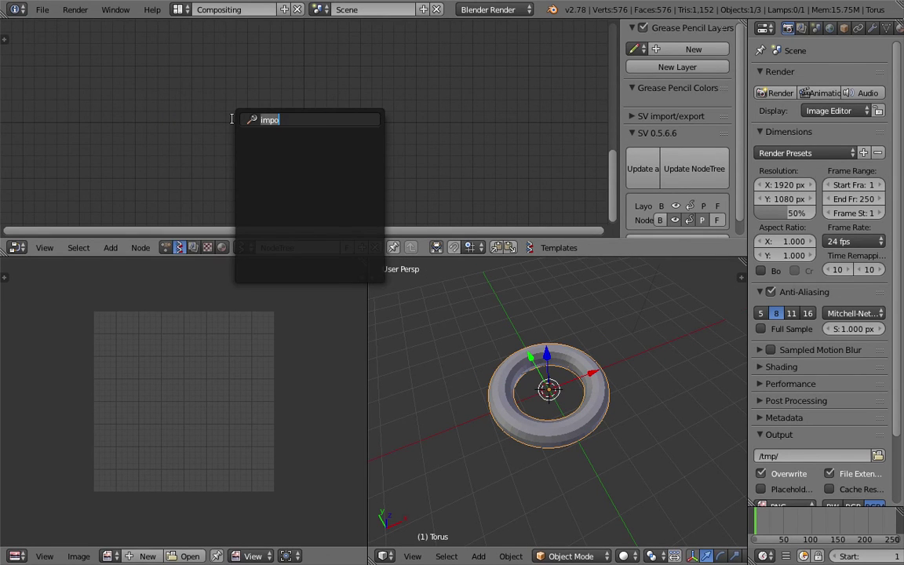
text(object)
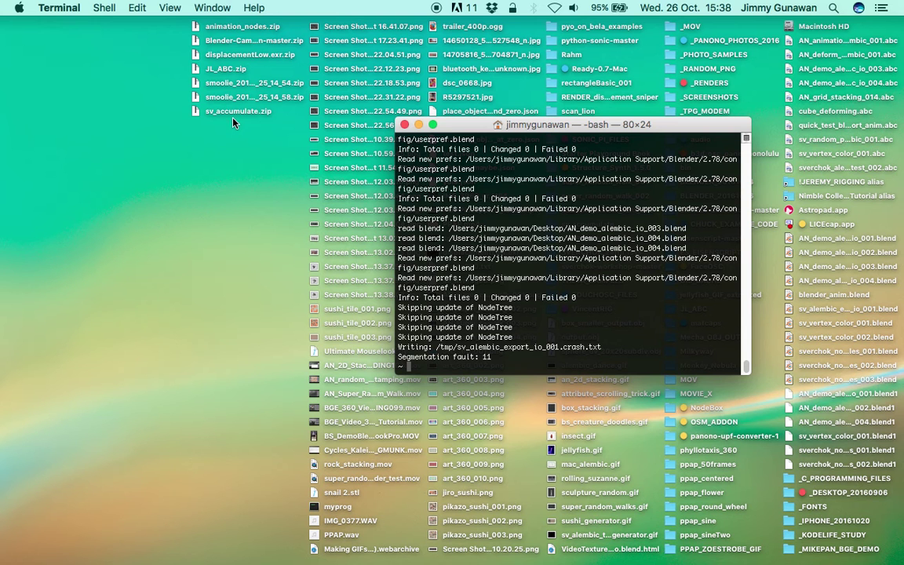
Close the old Terminal window, relaunch Blender through a Spotlight search for "run", and move the new Terminal window aside.
click(404, 125)
click(832, 7)
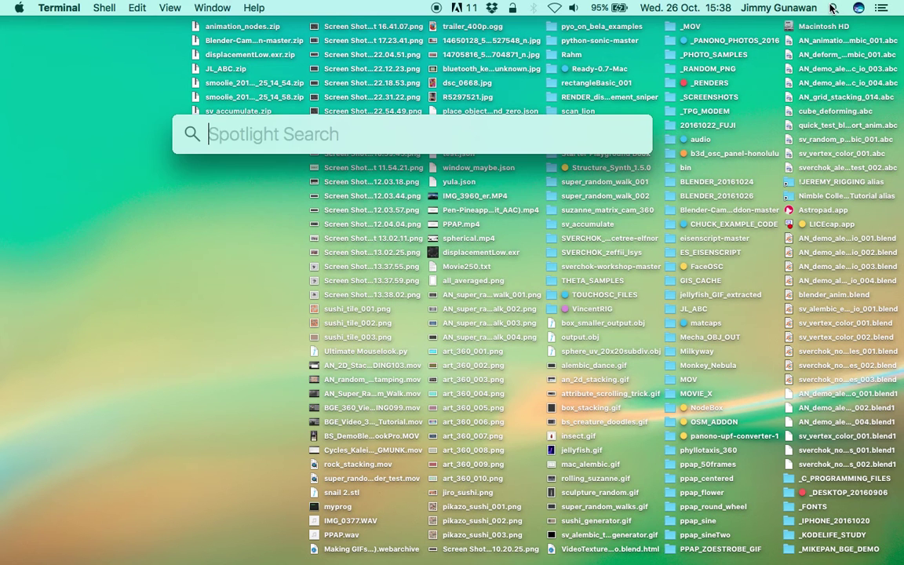
text(run)
key(Return)
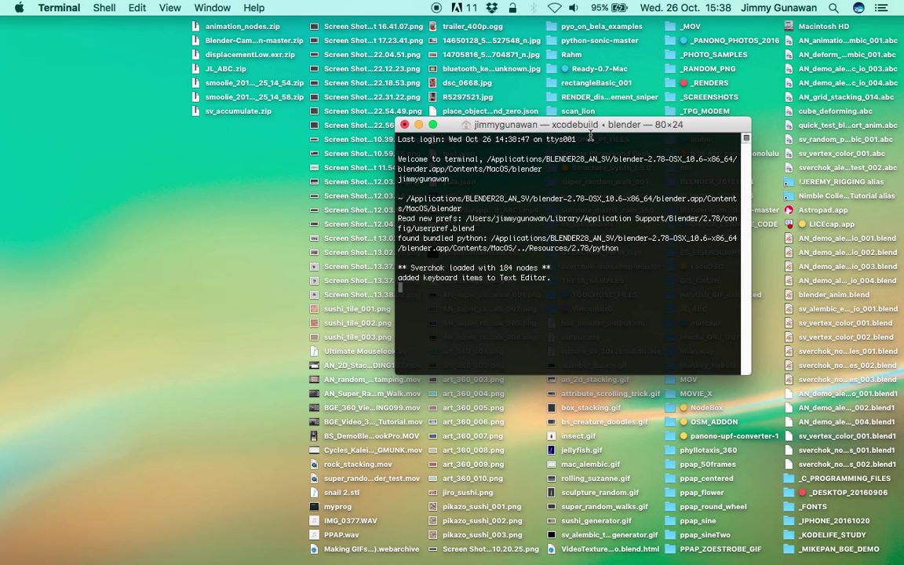
drag(590, 125, 474, 124)
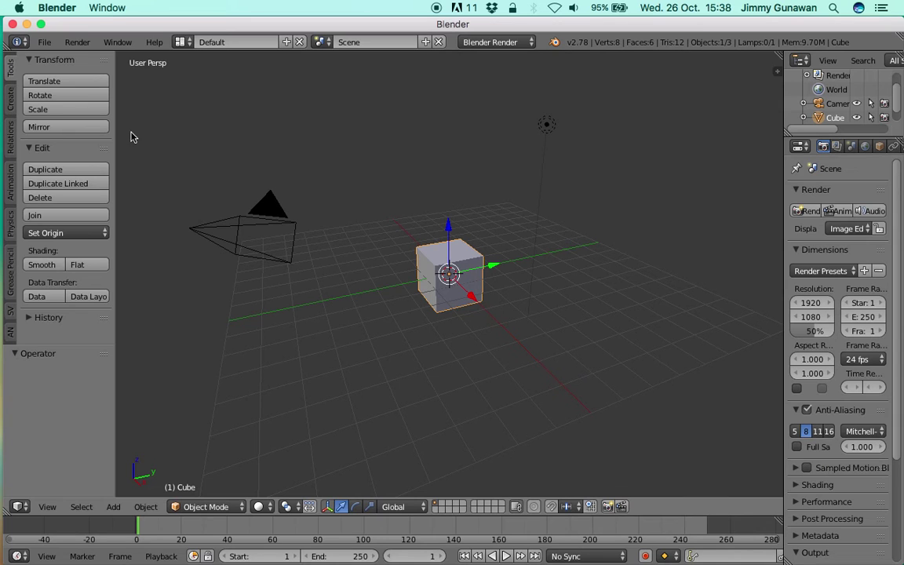
Maximize the Blender window and reopen the recently saved file sv_alembic_export_io_001.
click(157, 123)
click(41, 24)
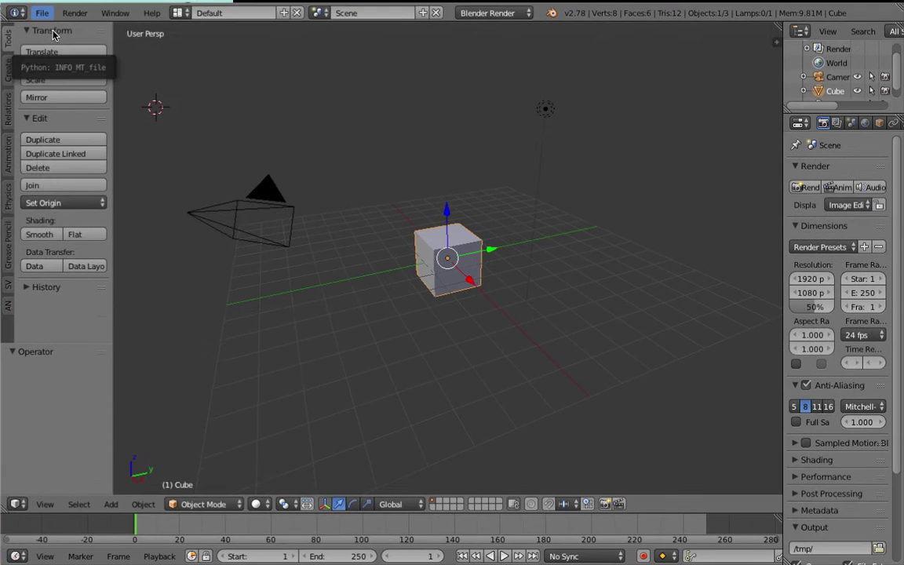
click(42, 10)
mouse_move(102, 56)
click(217, 56)
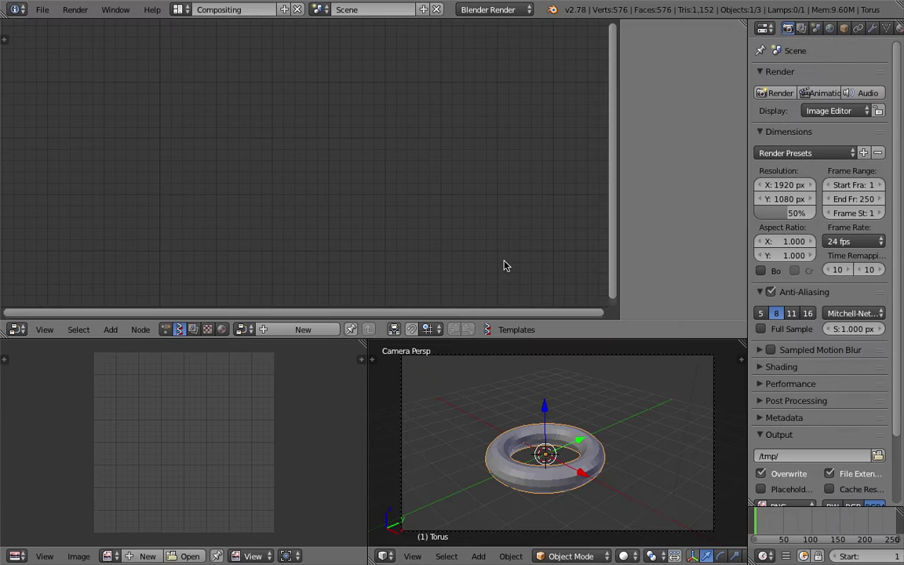
Create a new Sverchok node tree and place an Objects in node in it.
click(286, 331)
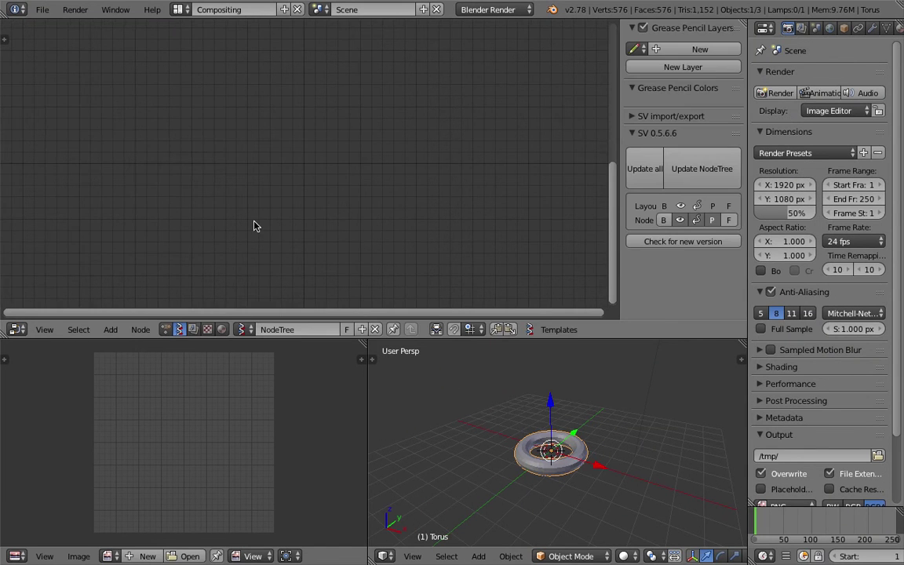
key(alt+space)
text(obj)
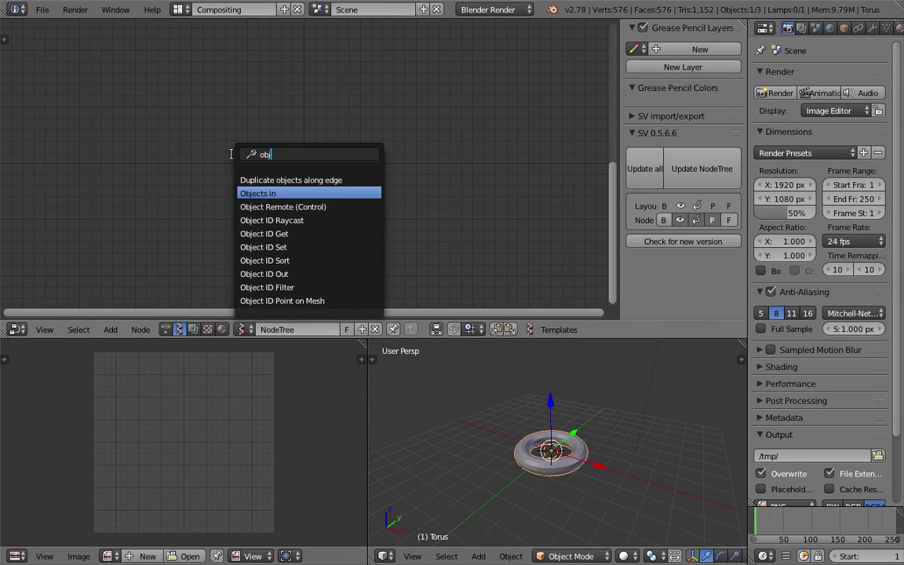
key(Return)
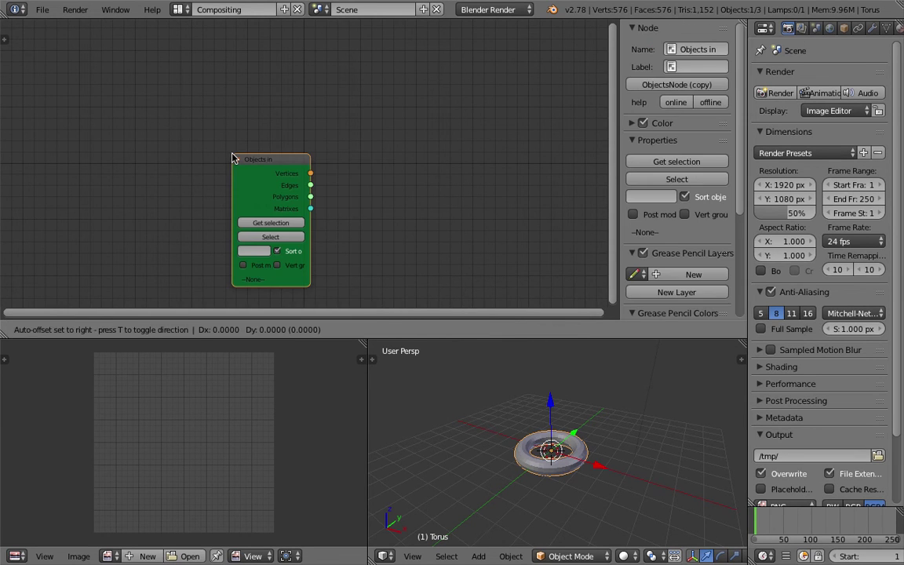
click(241, 182)
Load the selected torus into the Objects in node and shift the node aside to make room.
click(239, 189)
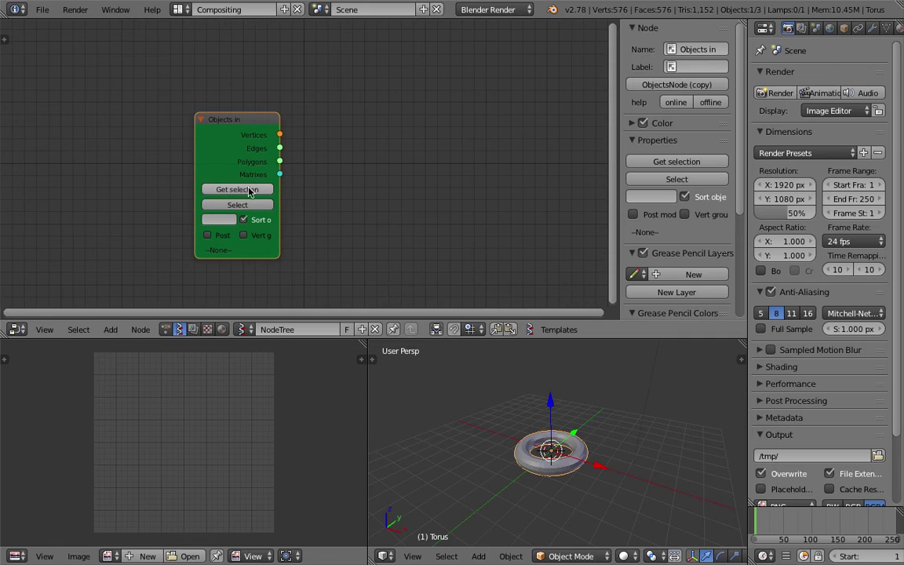
middle_drag(572, 414, 602, 462)
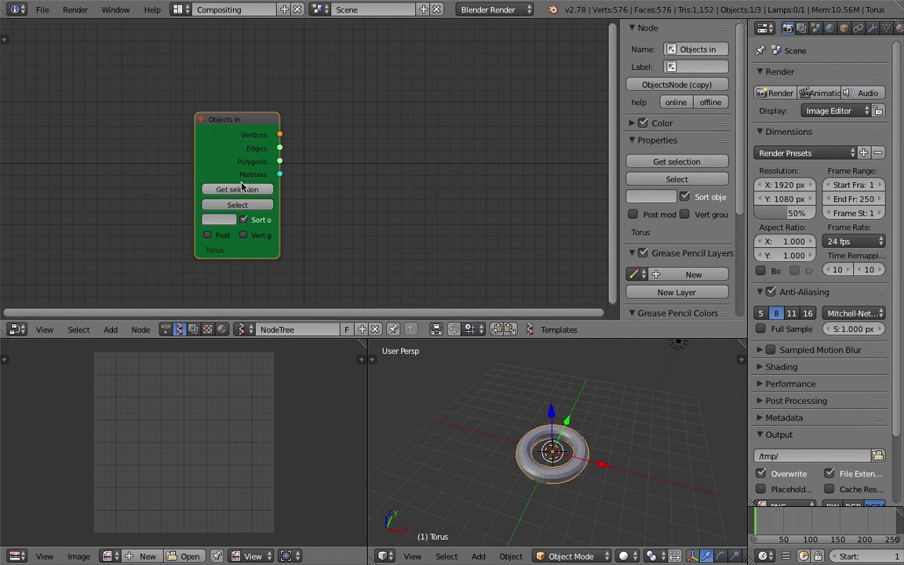
drag(232, 116, 193, 109)
Add a Randomize input vertices node fed by the Objects in vertices output, and save the file.
key(shift+a)
click(368, 100)
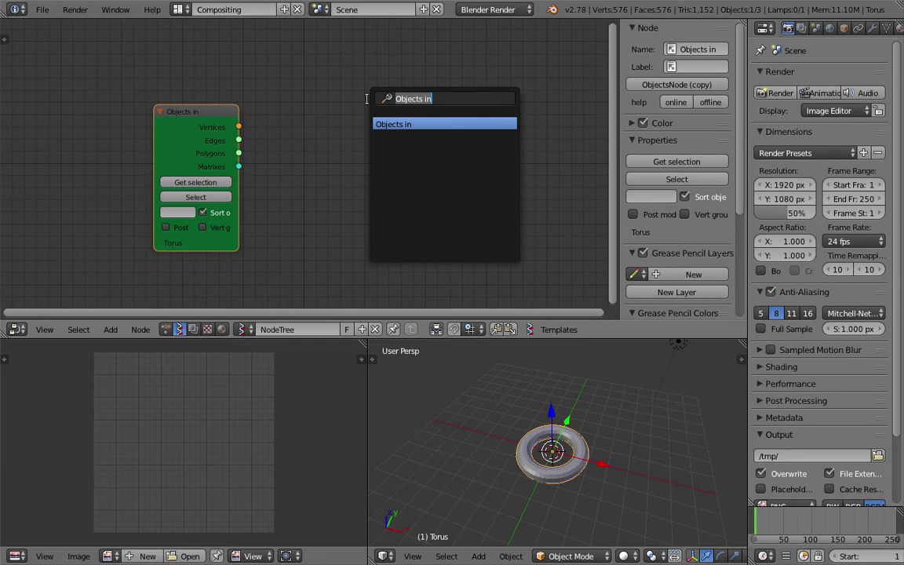
text(random)
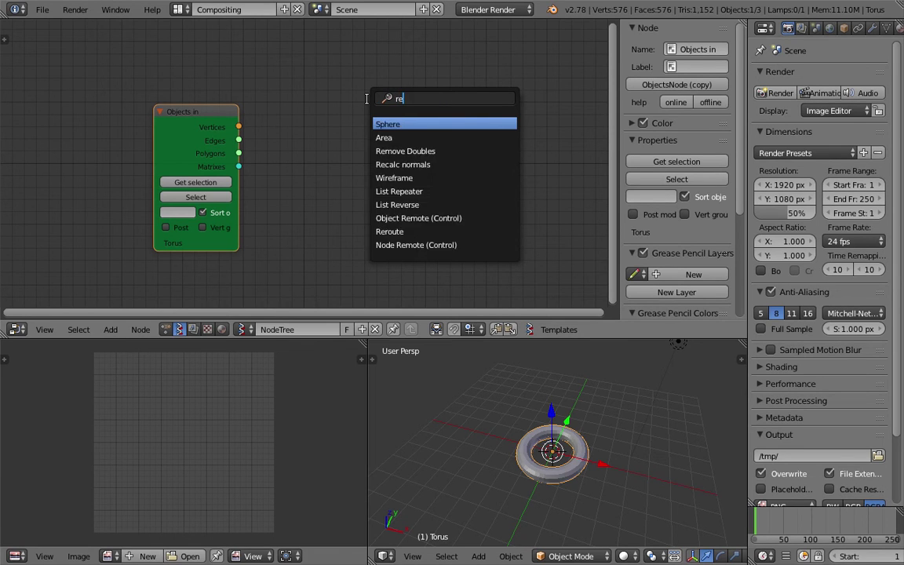
key(Down)
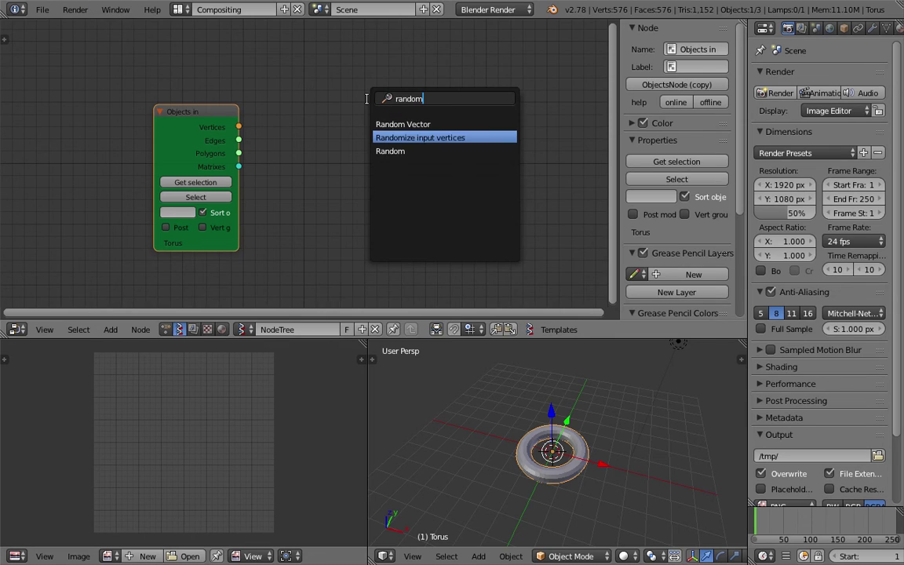
key(Return)
click(332, 91)
drag(239, 126, 344, 121)
drag(345, 118, 319, 111)
key(ctrl+s)
click(452, 105)
Add a Viewer Draw node beside the Randomize input vertices node and save the file.
key(shift+a)
click(450, 102)
text(matrix)
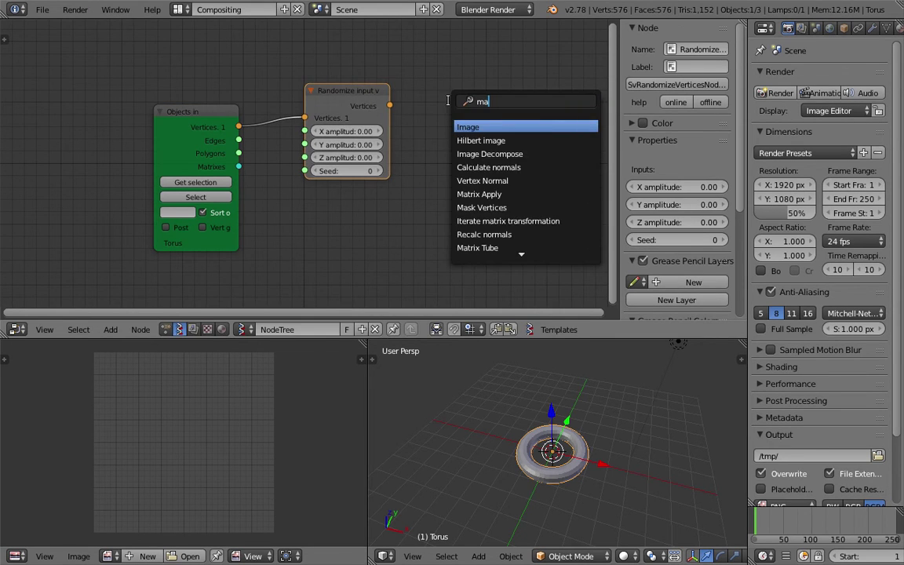
key(Down)
key(Down)
key(Down)
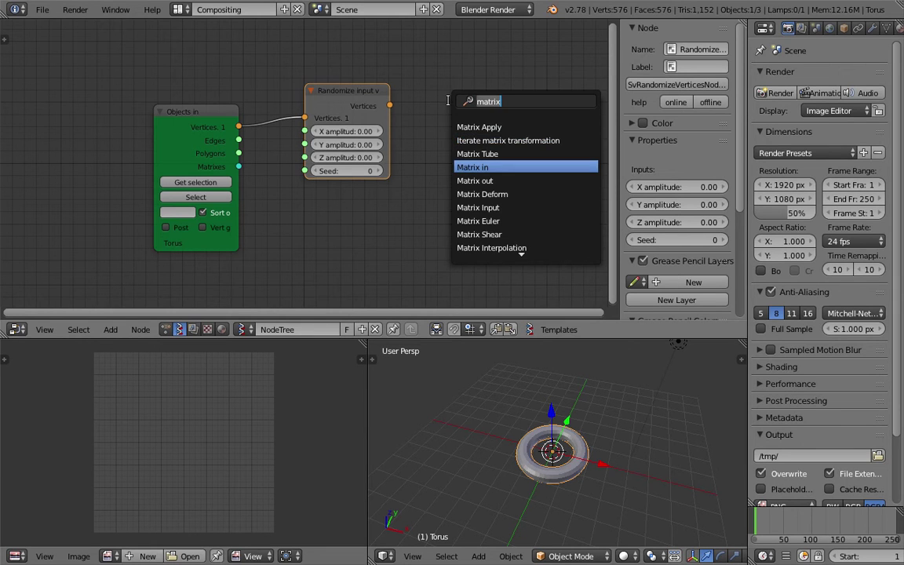
text(viewer)
key(Return)
click(450, 102)
key(ctrl+s)
click(447, 102)
Connect the randomized vertices and the torus polygons to Viewer Draw, and set the X, Y and Z amplitudes to 0.54.
drag(391, 106, 449, 193)
mouse_move(370, 132)
mouse_down()
mouse_move(371, 158)
mouse_move(424, 158)
mouse_up()
mouse_move(369, 157)
mouse_down()
mouse_move(282, 142)
mouse_move(448, 206)
mouse_up()
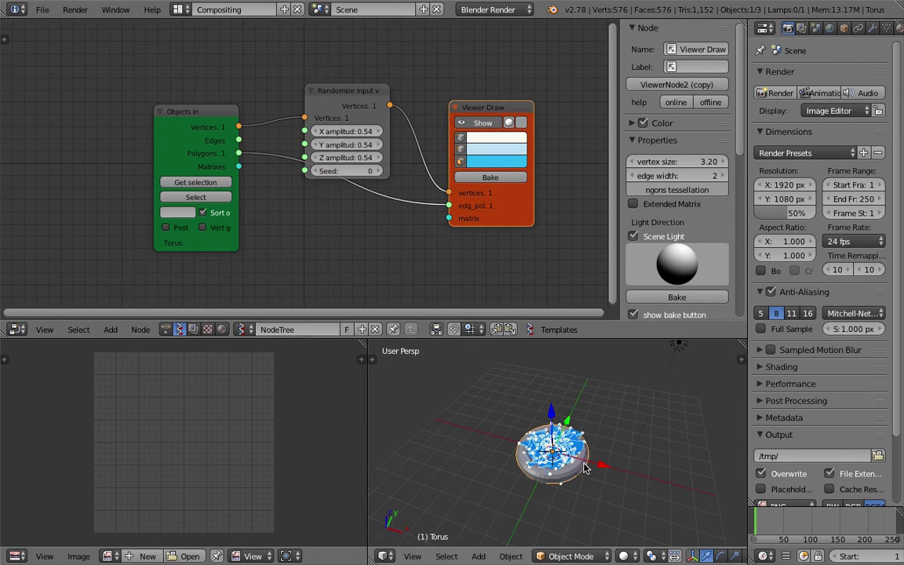
Scale the torus up until its ring surrounds the randomized preview mesh.
key(s)
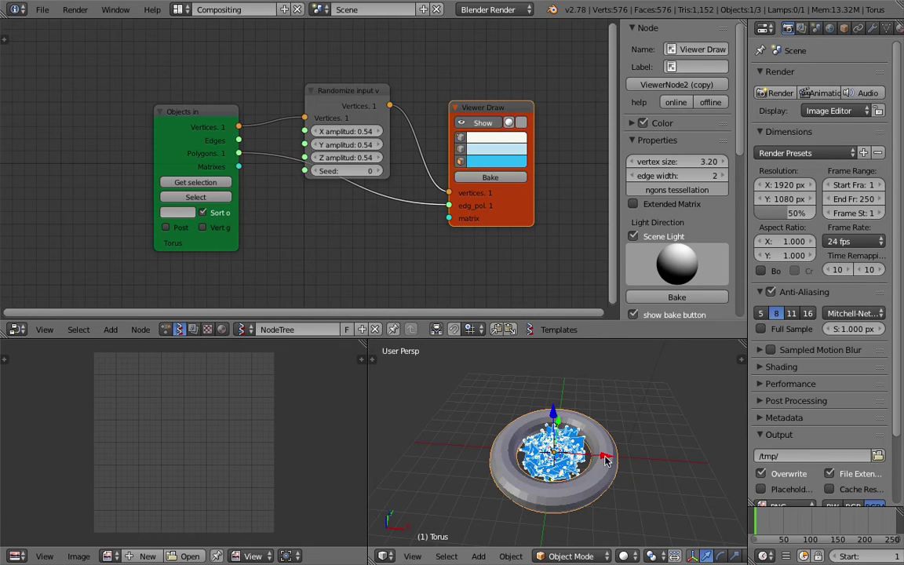
click(636, 479)
middle_drag(600, 465, 605, 430)
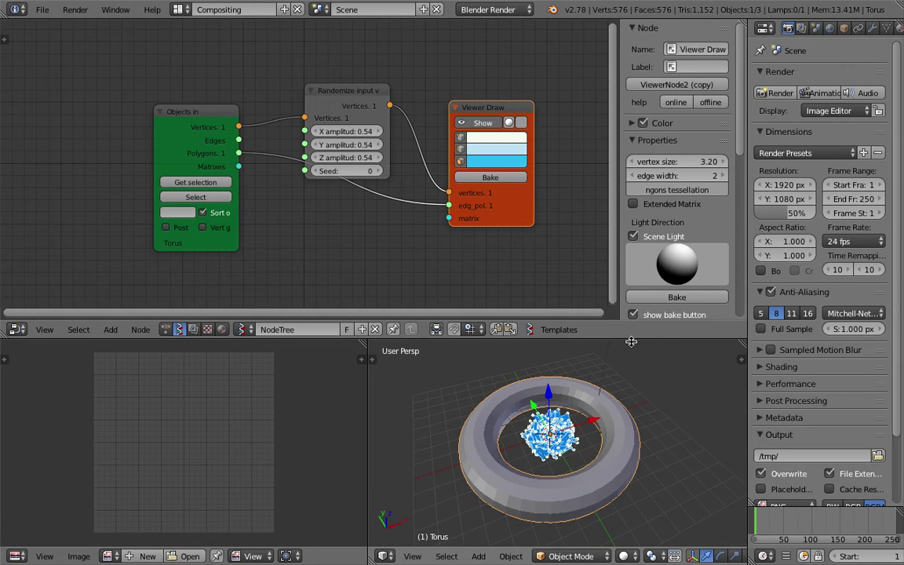
drag(632, 339, 632, 336)
middle_drag(614, 446, 570, 448)
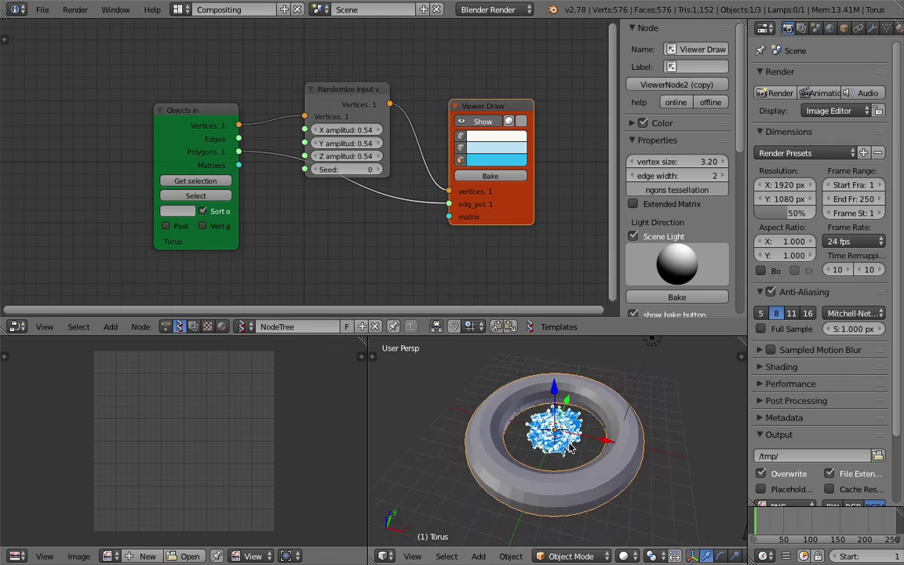
key(s)
right_click(617, 467)
Move the torus away from the preview mesh and freely rotate it to a tilted orientation.
scroll(589, 461, down, 3)
key(g)
click(532, 436)
key(r)
key(r)
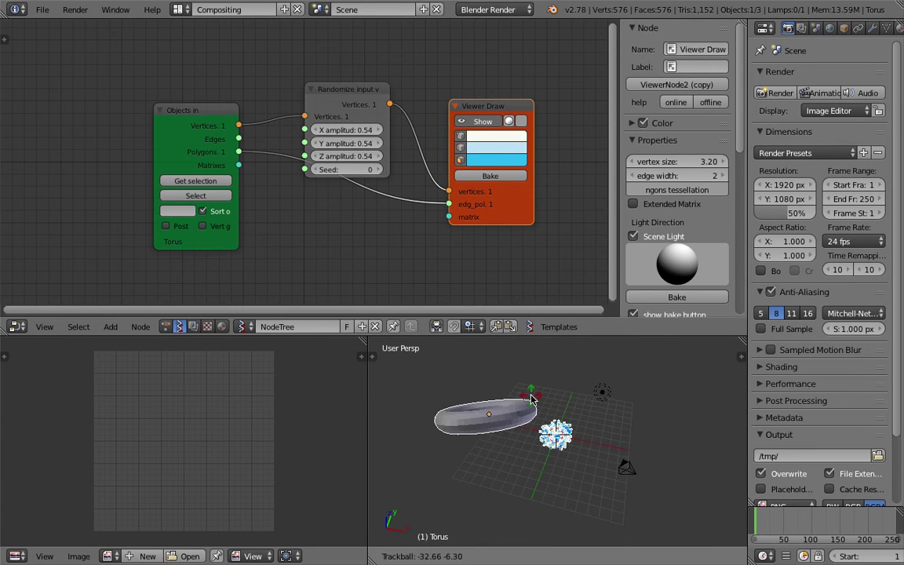
click(503, 427)
scroll(503, 426, up, 3)
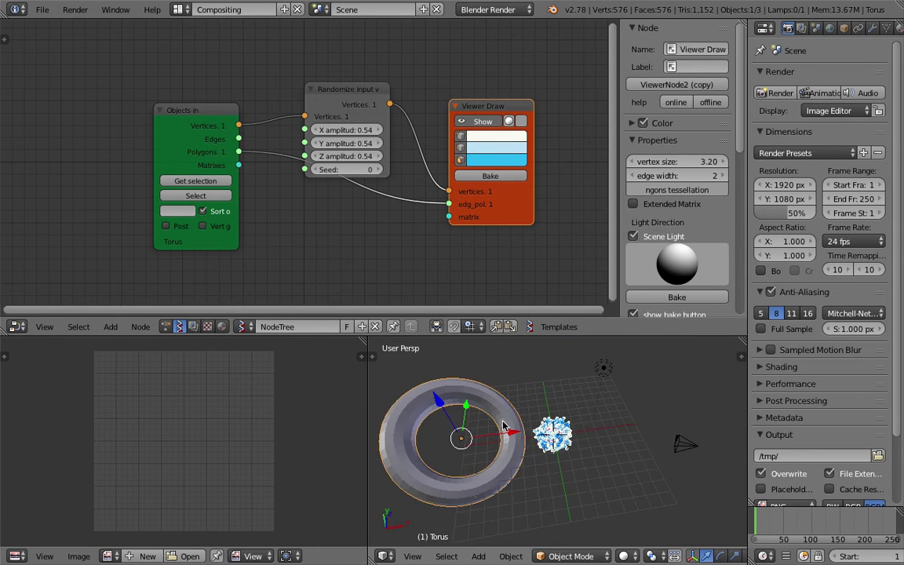
middle_drag(503, 427, 535, 444)
middle_drag(472, 424, 531, 446)
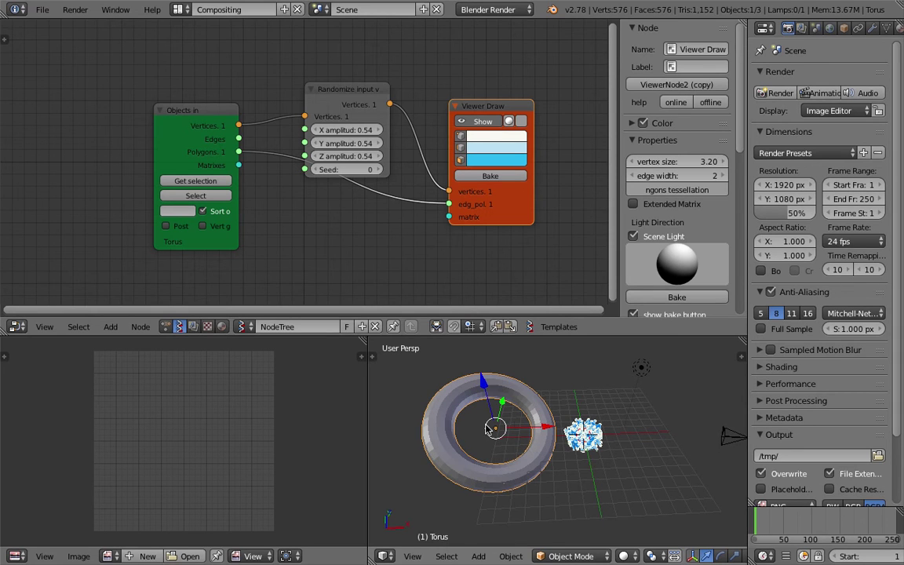
Move the Objects in node aside and add a Matrix Apply node between it and the randomize node.
click(175, 118)
drag(174, 118, 104, 111)
key(space)
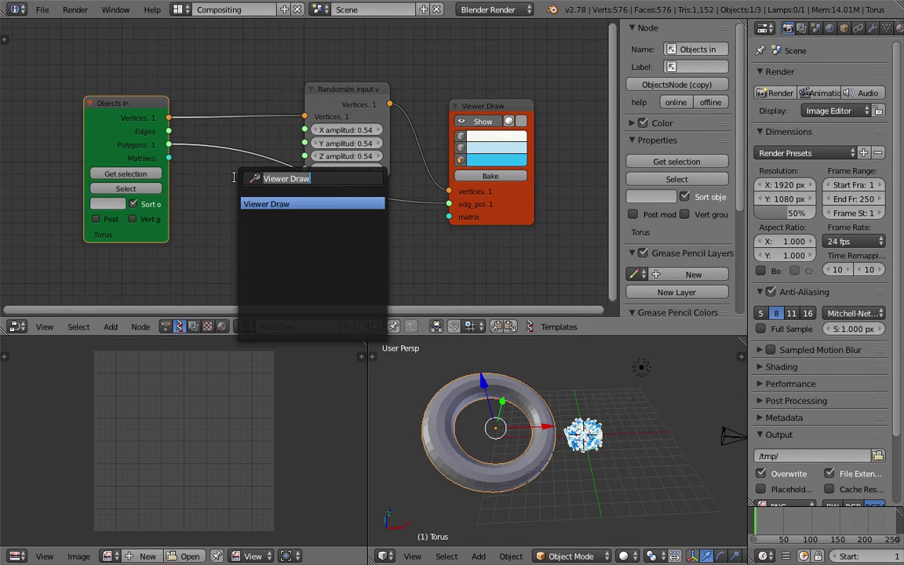
text(matrix)
key(Return)
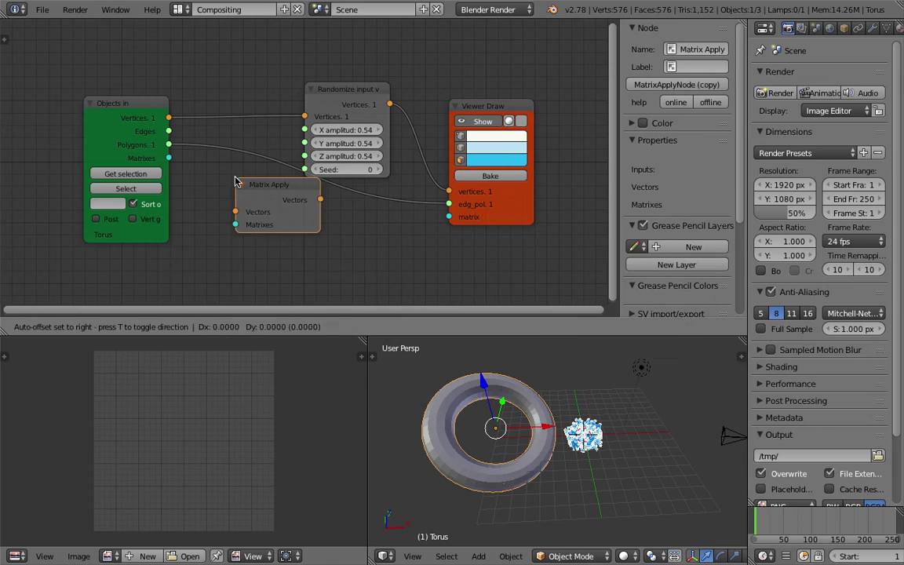
click(228, 182)
Feed the torus vertices and matrixes into Matrix Apply, and connect its vectors output to Randomize input vertices.
drag(169, 118, 224, 212)
drag(168, 158, 240, 209)
drag(296, 208, 344, 115)
Set the timeline to frame 0 and save the file.
middle_drag(561, 439, 537, 444)
drag(789, 519, 755, 512)
middle_drag(562, 421, 545, 438)
key(ctrl+s)
click(558, 458)
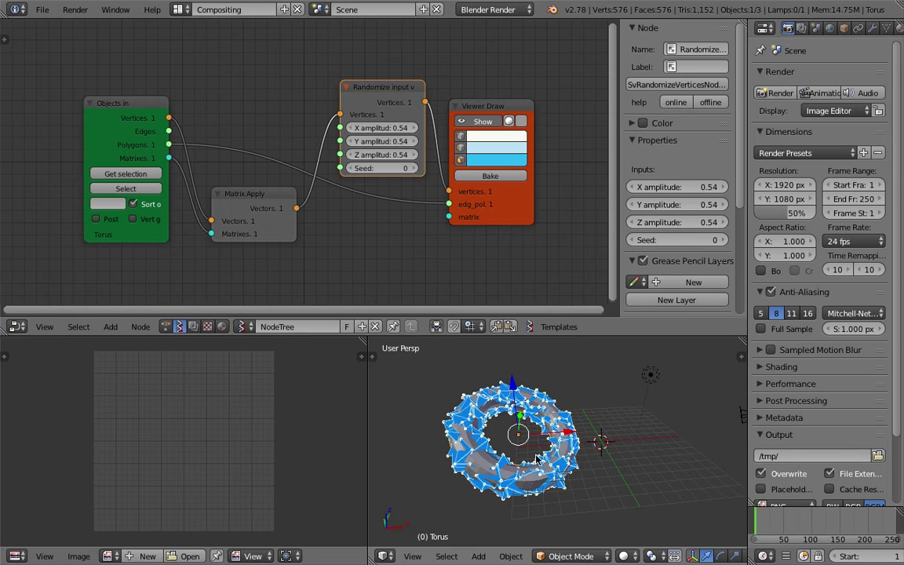
Widen the 3D view by narrowing the image editor beside it.
drag(367, 388, 289, 402)
scroll(453, 403, down, 2)
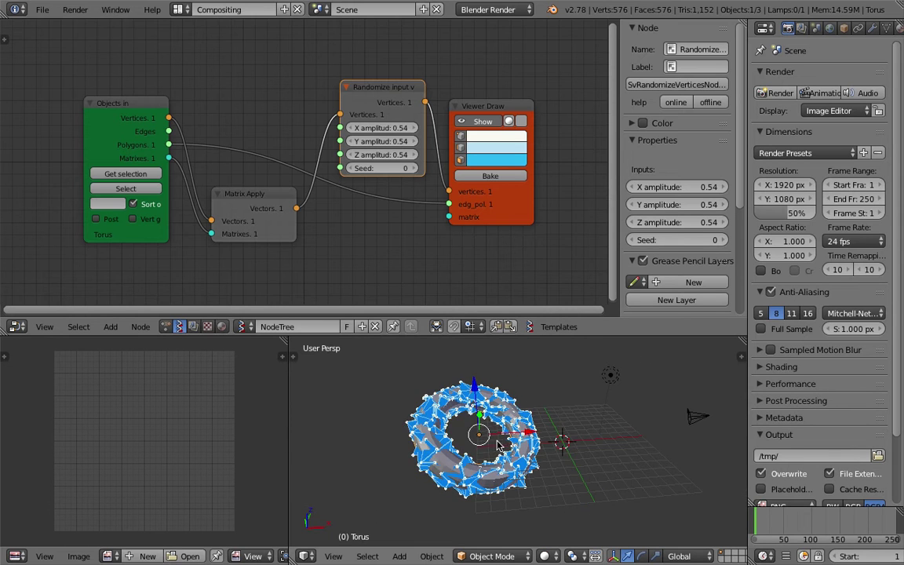
Widen the properties and timeline area, turn on automatic keyframing and start playing the animation.
middle_drag(480, 448, 478, 460)
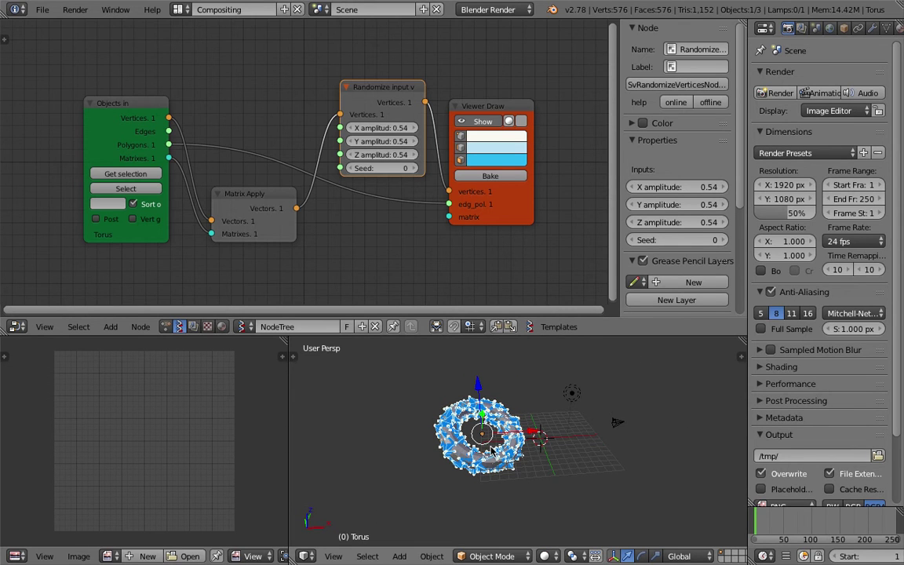
scroll(821, 559, down, 9)
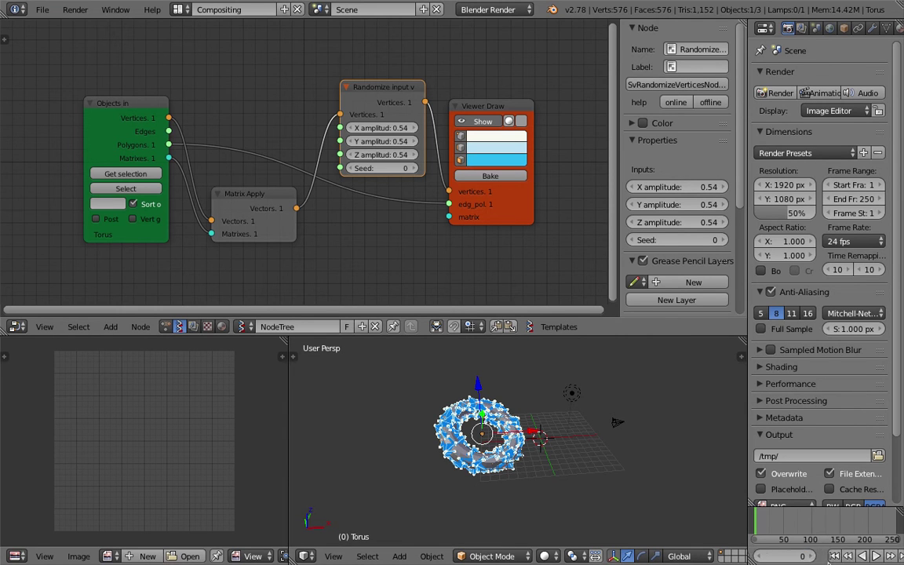
scroll(833, 554, down, 3)
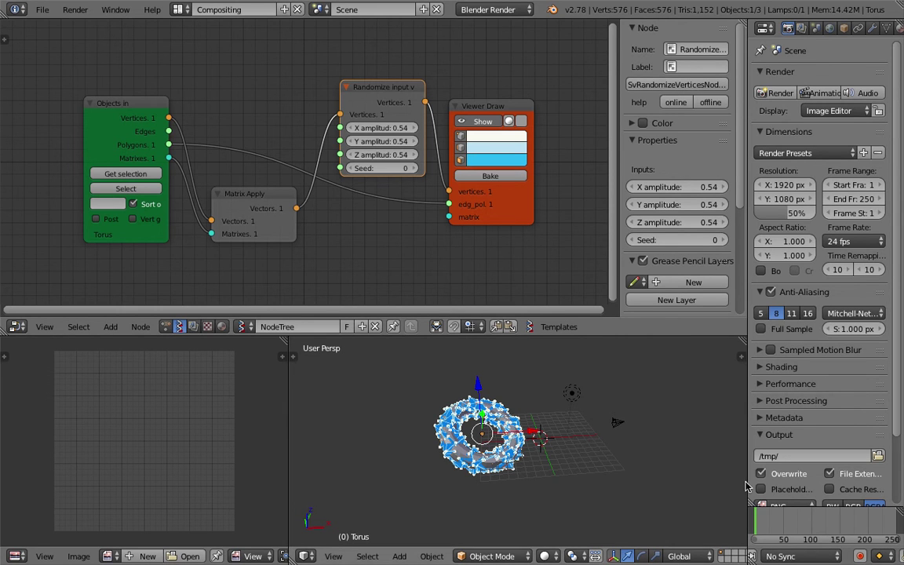
drag(746, 487, 640, 486)
click(805, 556)
key(alt+a)
Record keyframes for the torus during playback by moving it, rotating it freely, moving it again and scaling it up.
key(g)
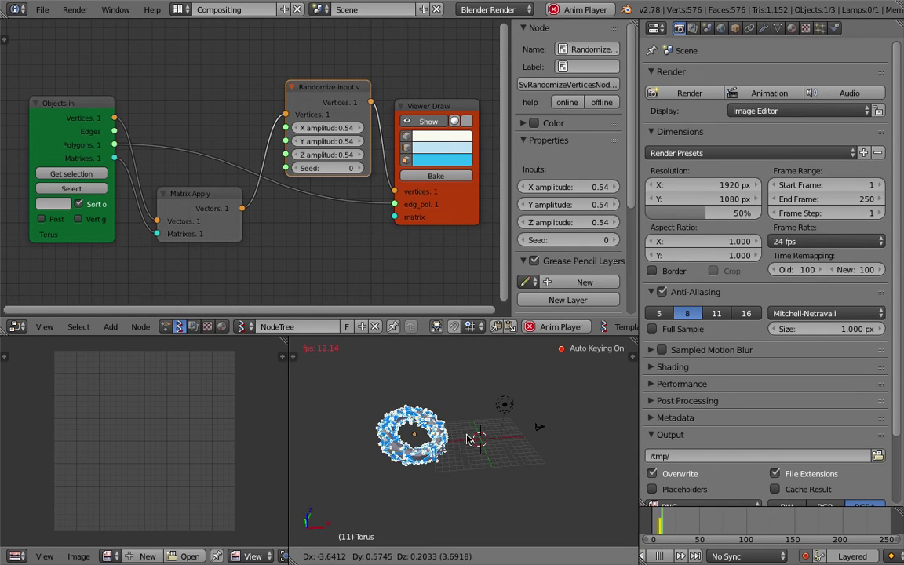
click(537, 440)
key(r)
key(r)
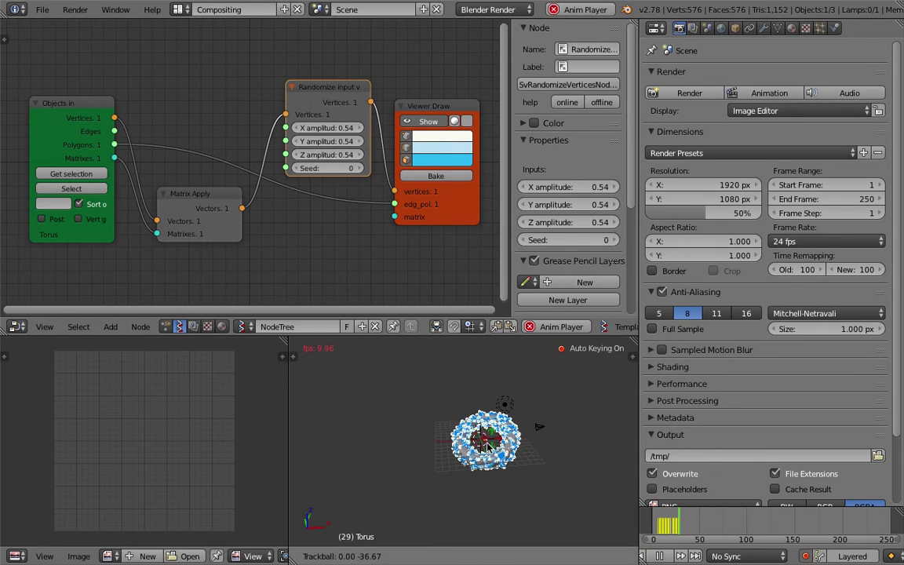
click(511, 444)
key(g)
click(543, 433)
key(s)
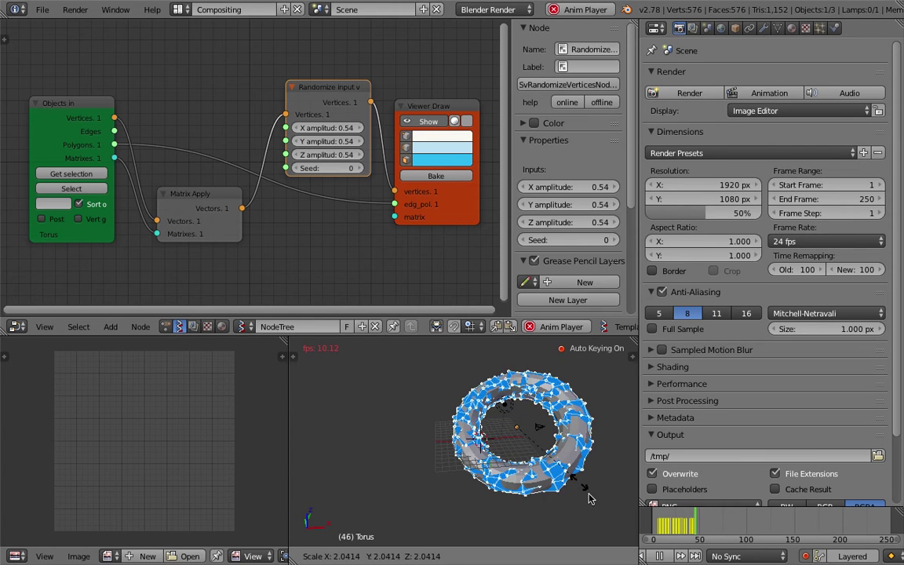
click(570, 471)
Record further free rotations and another move of the torus while the animation plays.
key(r)
key(r)
click(593, 473)
key(g)
click(509, 471)
key(r)
key(r)
click(502, 424)
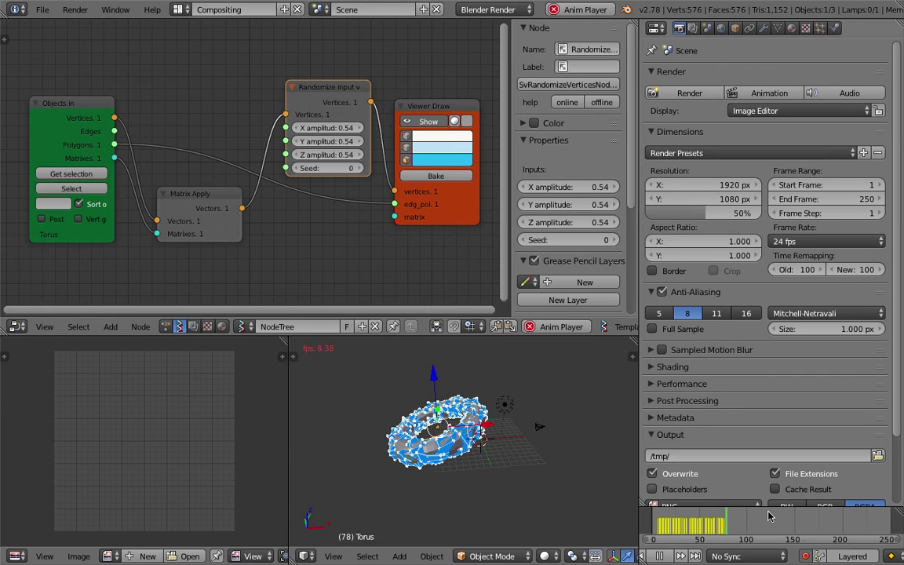
Stop playback, set the timeline to frame 63 and save the file.
click(660, 558)
drag(676, 524, 712, 518)
scroll(528, 431, up, 2)
shift+middle_drag(529, 431, 472, 448)
key(ctrl+s)
click(473, 448)
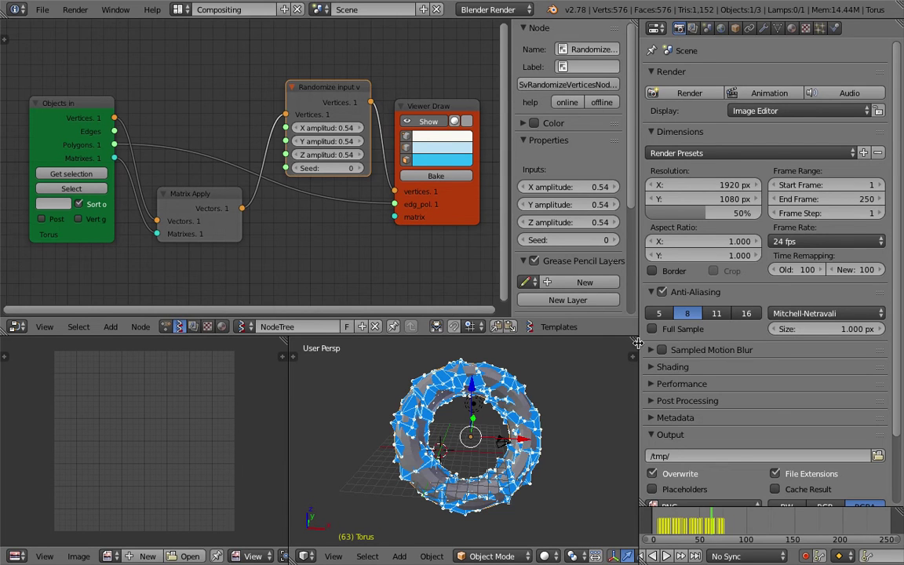
Narrow the properties editor to give the node editor and 3D view more room, and save the file.
drag(638, 343, 726, 345)
scroll(567, 425, down, 2)
middle_drag(547, 421, 524, 412)
key(ctrl+s)
click(540, 424)
scroll(530, 417, down, 2)
key(ctrl+s)
click(524, 412)
scroll(524, 413, up, 1)
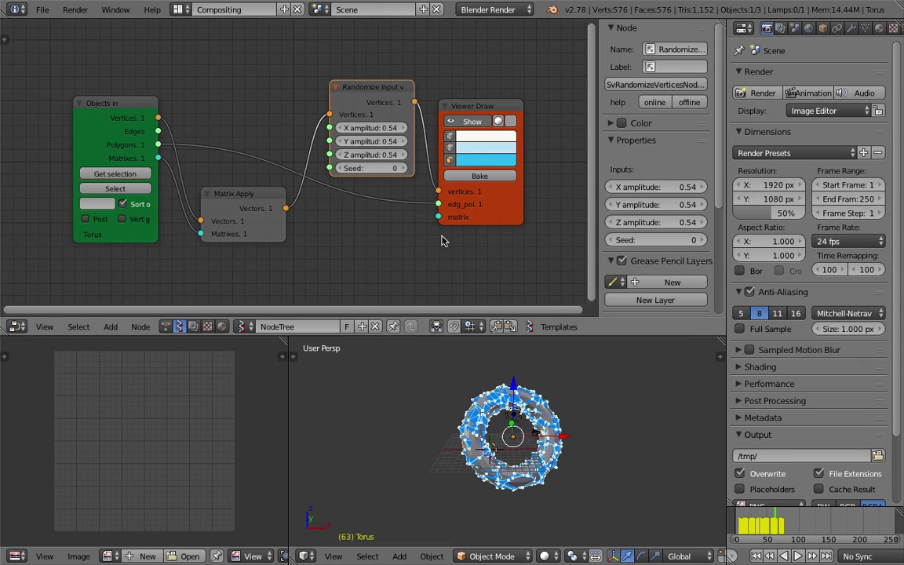
Move the randomize node higher and save the file under the incremented name sv_alembic_export_io_002.blend.
drag(362, 99, 340, 71)
click(41, 10)
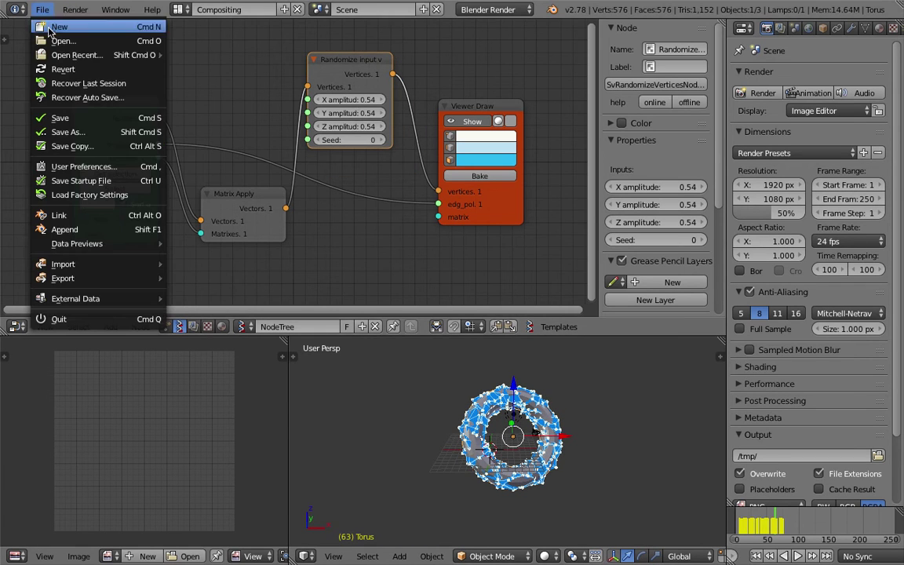
click(79, 134)
click(801, 63)
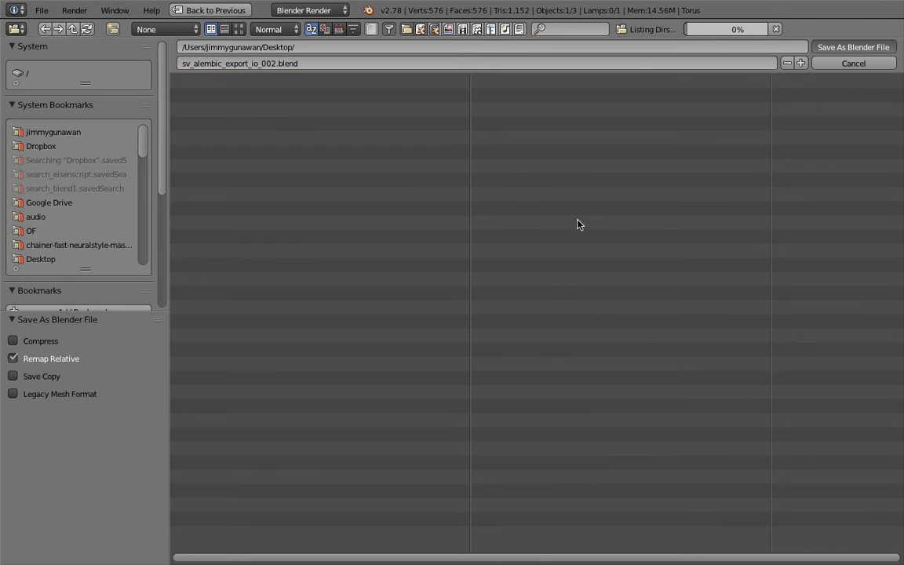
key(Return)
Replace the Viewer Draw node with a Viewer BMeshMK2 node.
click(471, 407)
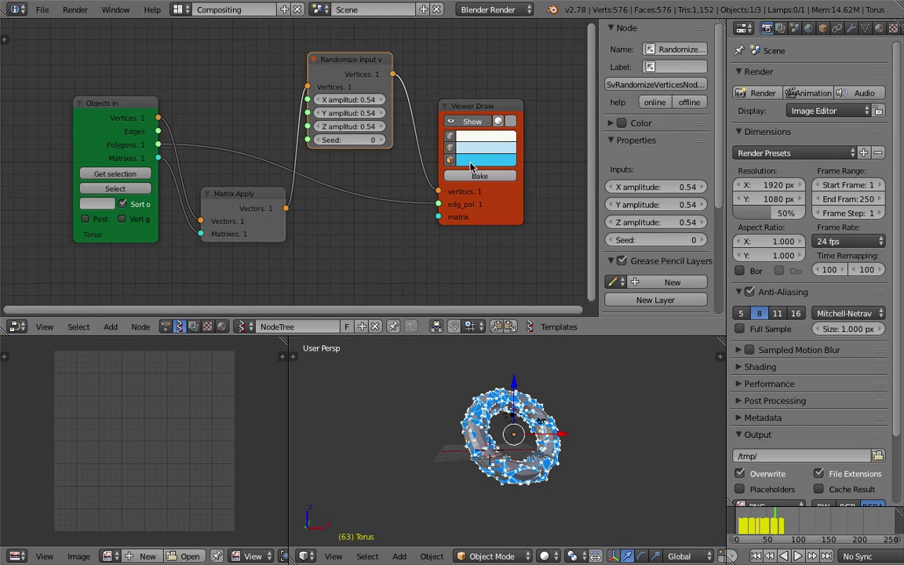
key(x)
key(space)
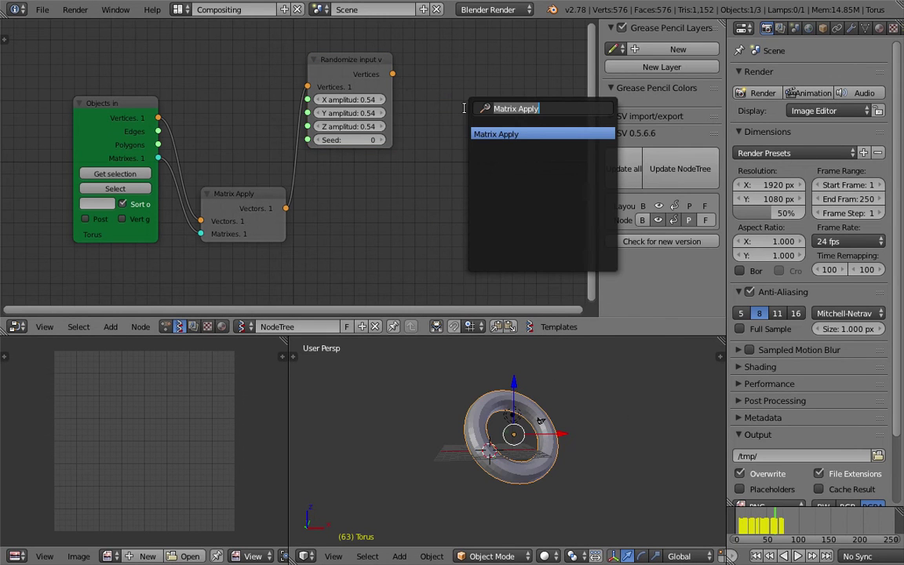
text(bm)
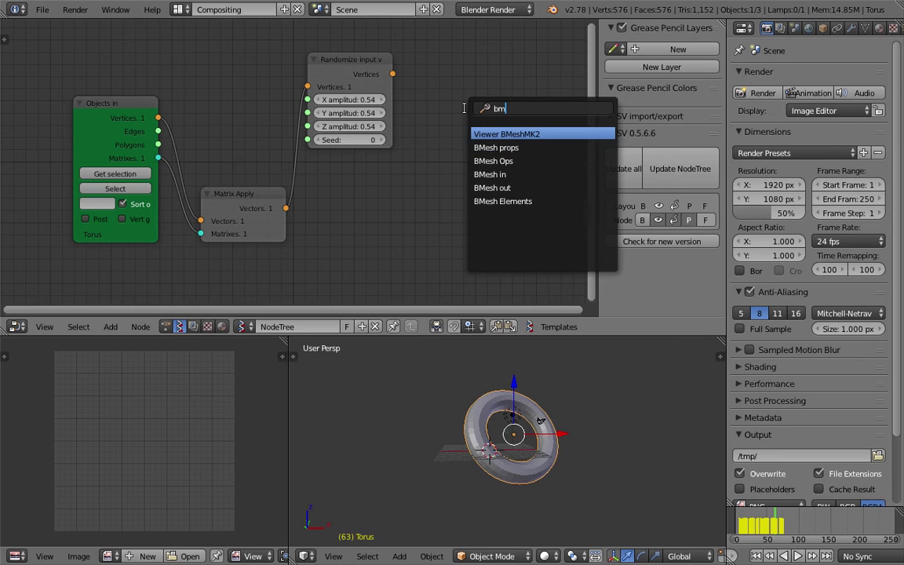
key(Return)
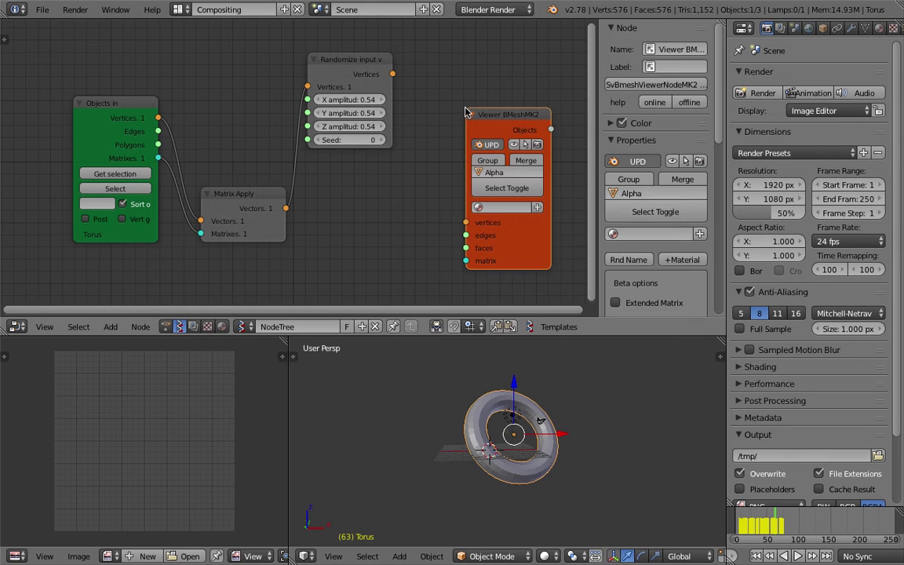
click(461, 100)
Connect the randomized vertices and the torus polygons to the viewer's vertices and faces inputs, and scrub the timeline to check the mesh.
drag(392, 74, 461, 209)
drag(160, 146, 461, 235)
right_click(559, 399)
right_click(514, 357)
middle_drag(514, 357, 530, 381)
drag(755, 524, 764, 526)
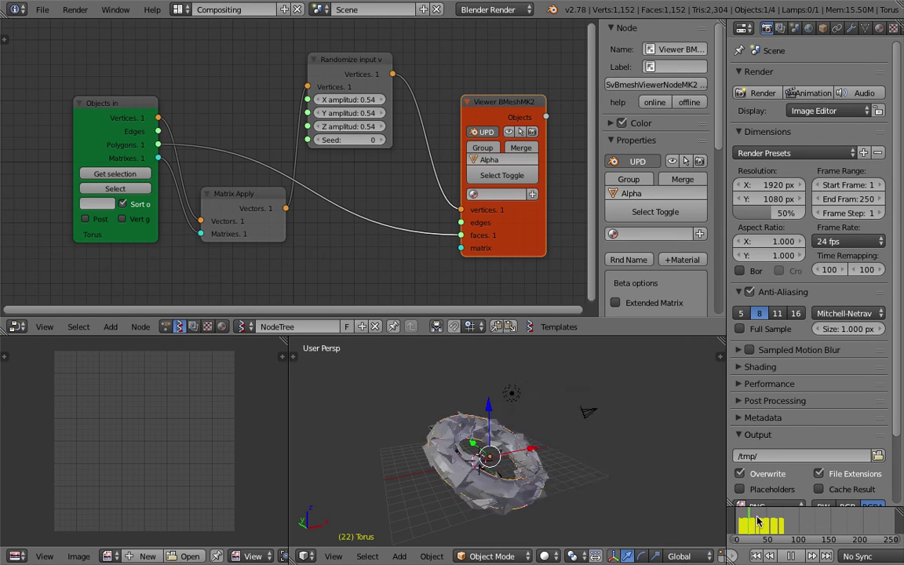
Add a Frame info node above Objects in and connect its Current Frame output to the randomize node's Seed input.
middle_drag(292, 201, 319, 186)
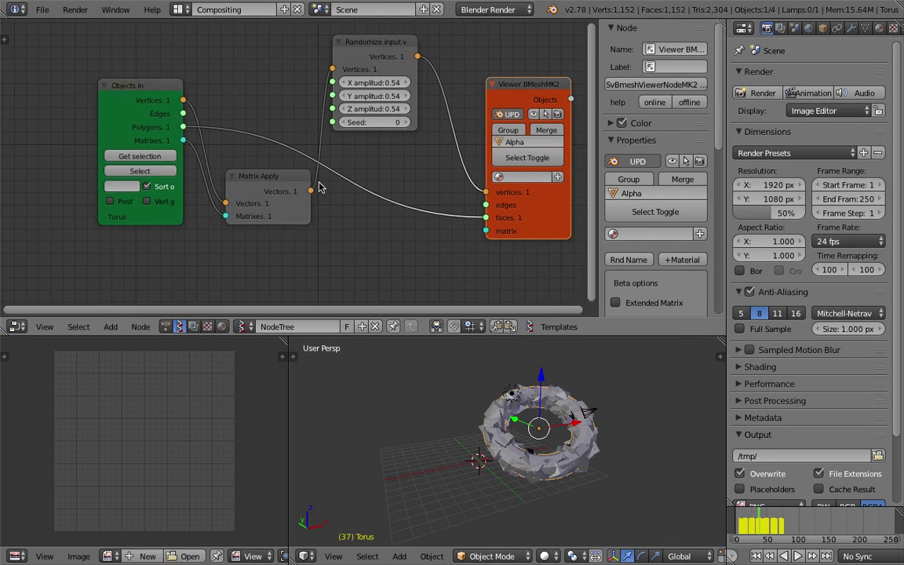
scroll(251, 237, down, 1)
middle_drag(225, 53, 230, 126)
key(shift+a)
click(230, 127)
text(frame)
key(Down)
key(Return)
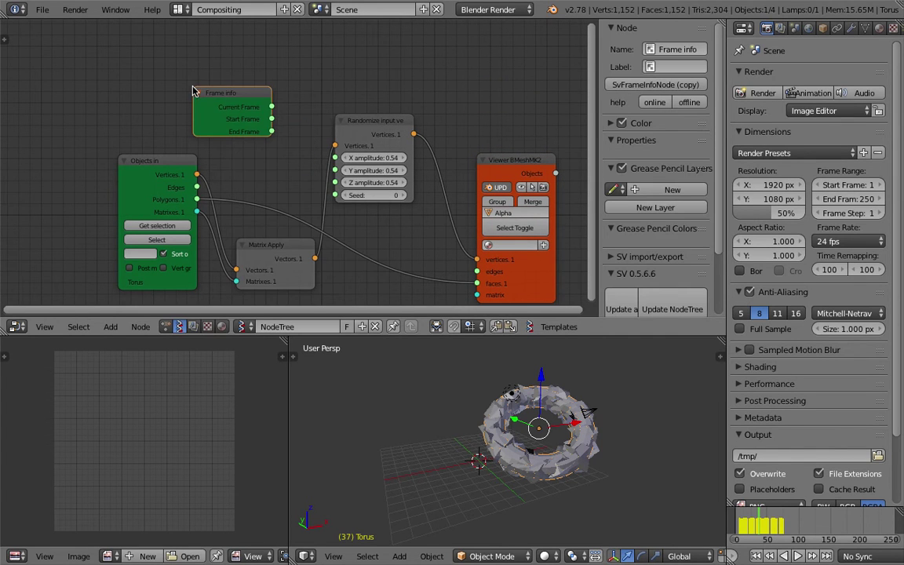
drag(271, 108, 335, 195)
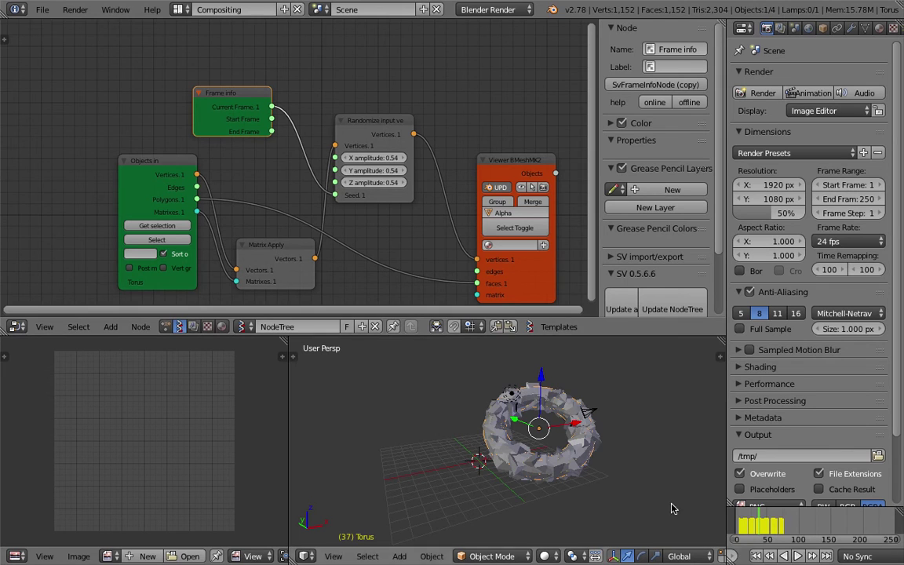
Play the animation to check the per-frame random deformation of the torus, and stop playback.
click(799, 556)
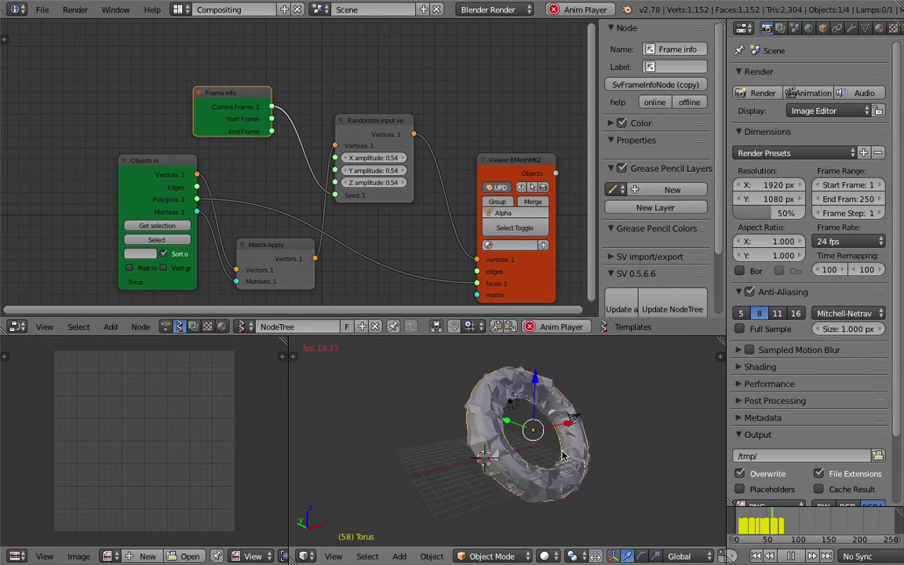
middle_drag(706, 514, 789, 549)
click(793, 555)
scroll(549, 444, down, 4)
middle_drag(548, 444, 533, 443)
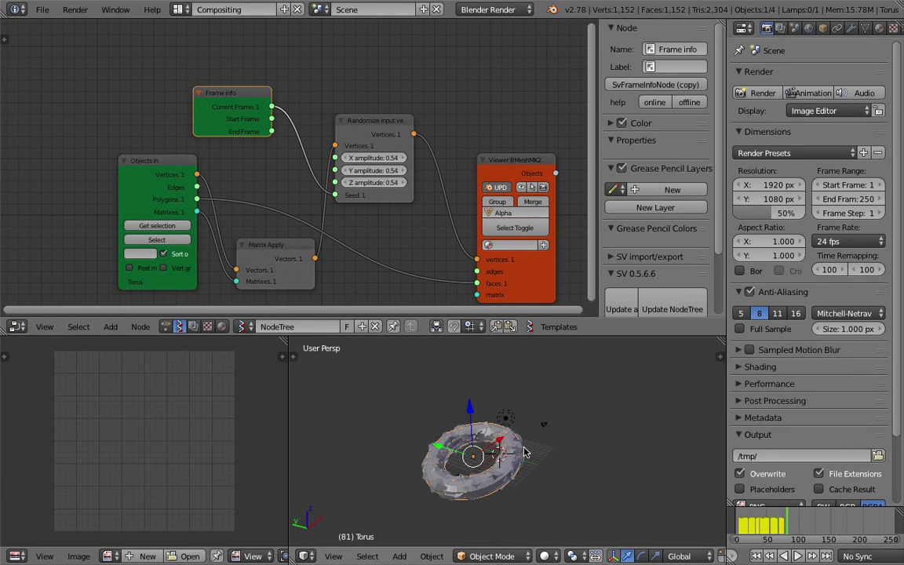
Select the generated mesh and export the scene to Alembic as sv_alembic_export_io_002.abc with end frame 100.
right_click(524, 450)
click(42, 9)
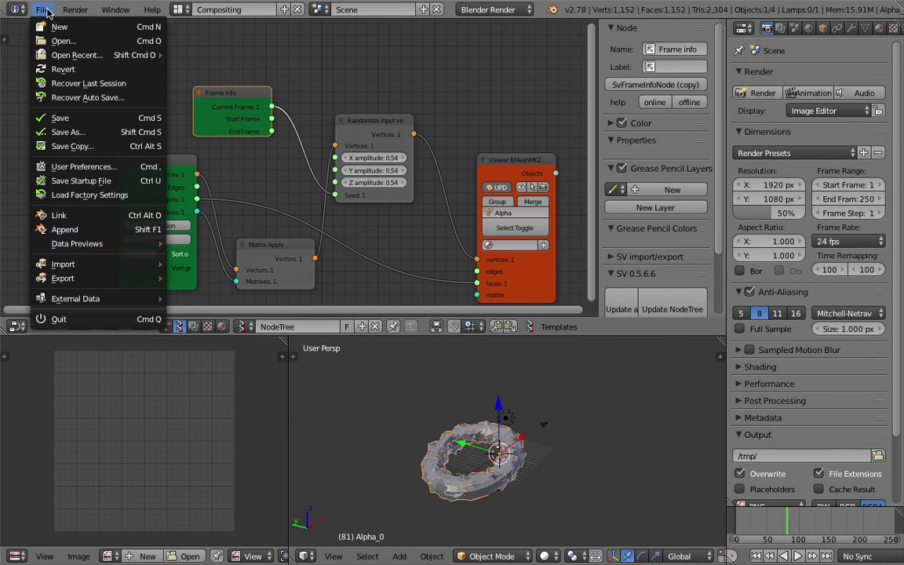
mouse_move(136, 279)
click(186, 266)
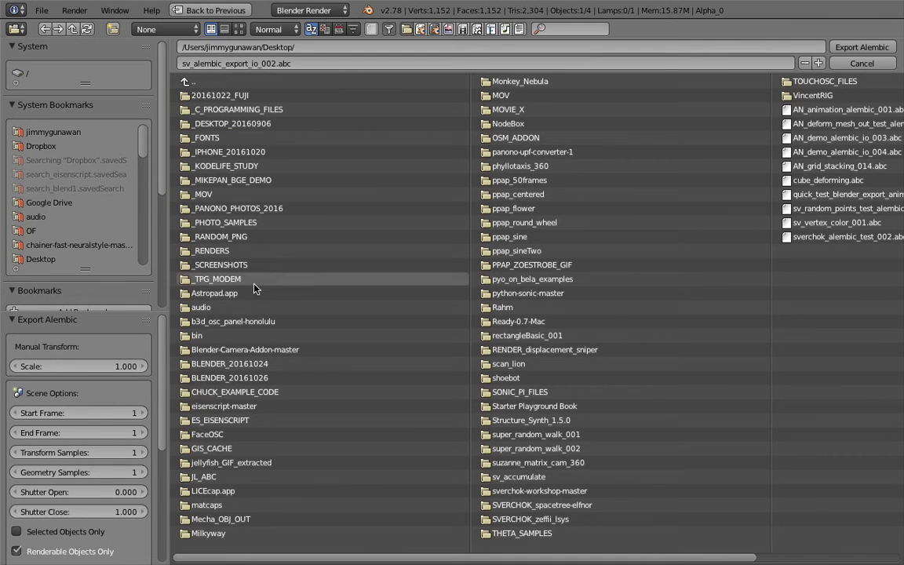
click(106, 432)
text(100)
key(Return)
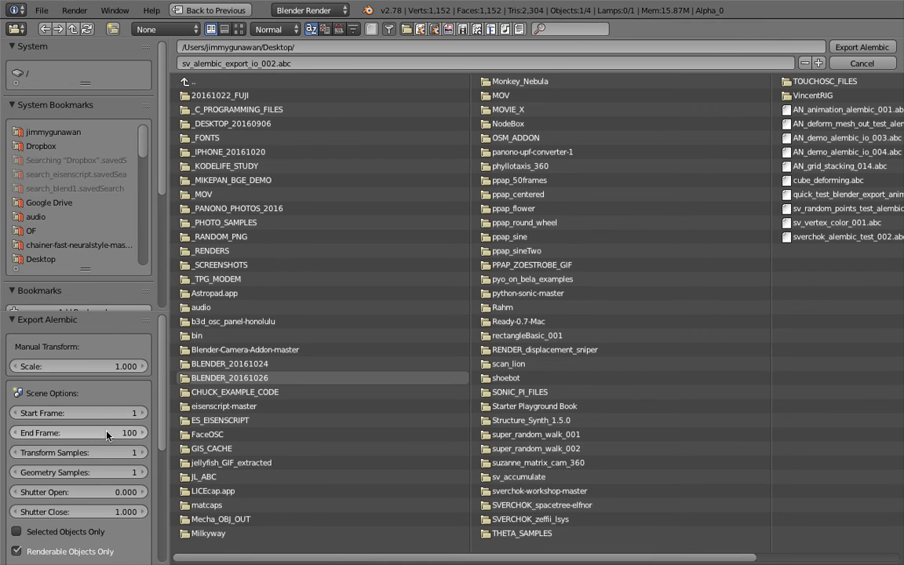
click(857, 49)
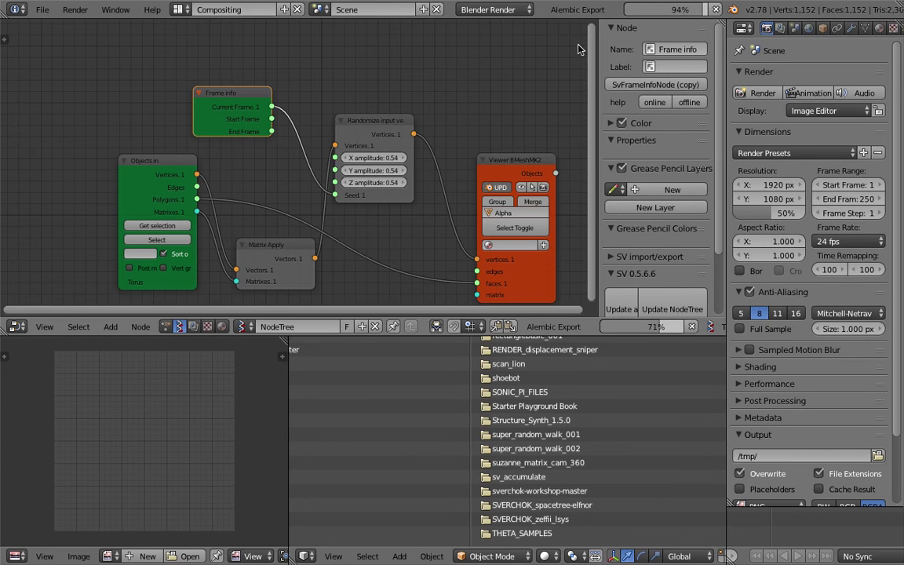
Start a new file and delete the default cube.
click(43, 9)
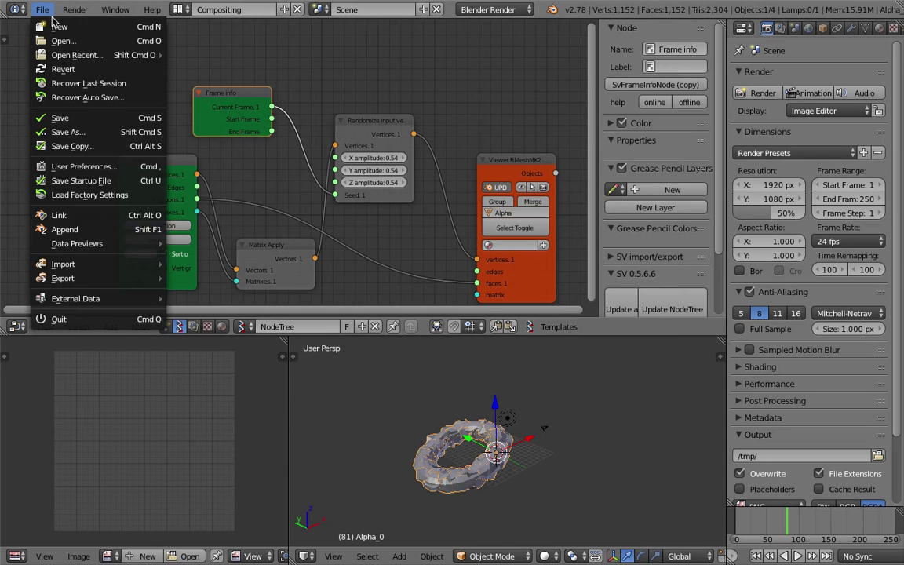
click(45, 26)
click(63, 34)
key(x)
click(420, 220)
Import the Alembic file sv_alembic_export_io_002.abc from the Desktop folder.
click(42, 9)
mouse_move(107, 272)
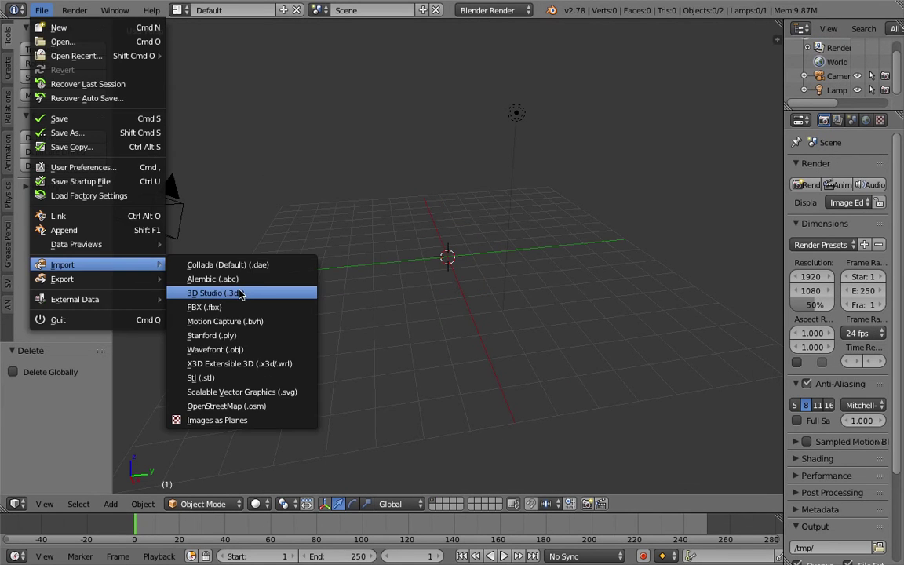
click(216, 279)
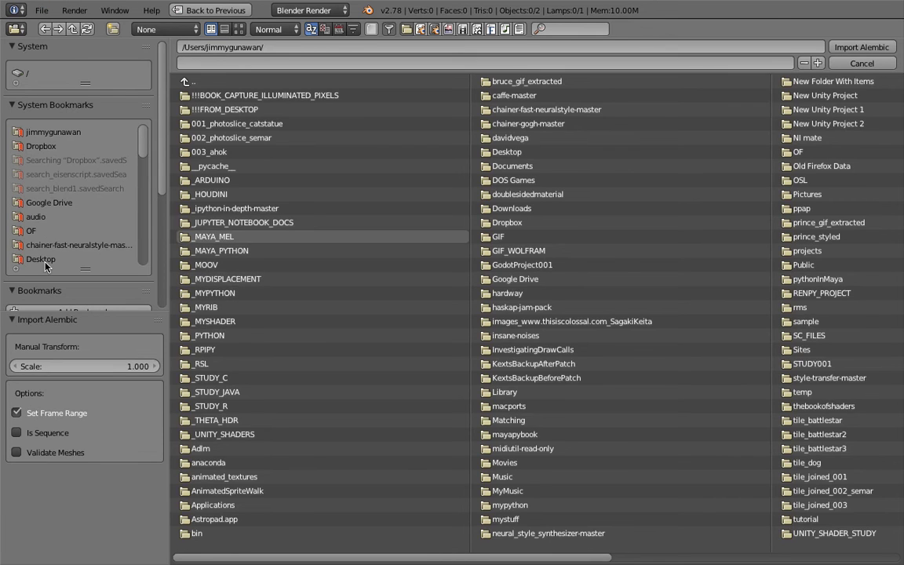
click(41, 261)
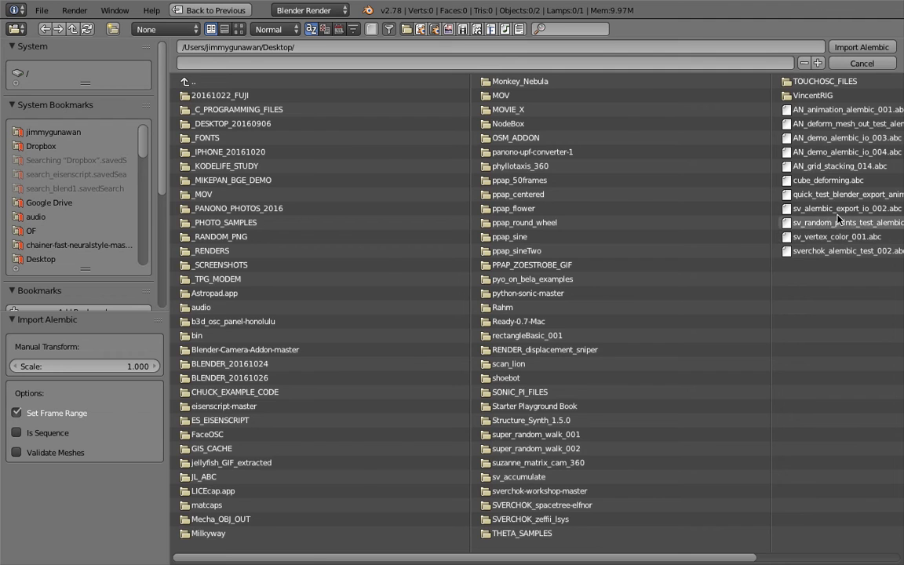
click(834, 208)
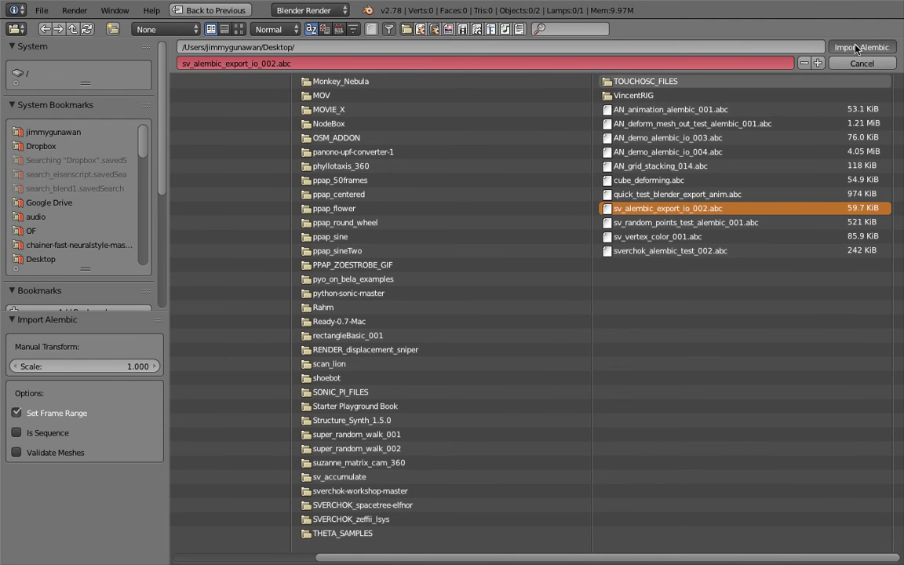
click(857, 49)
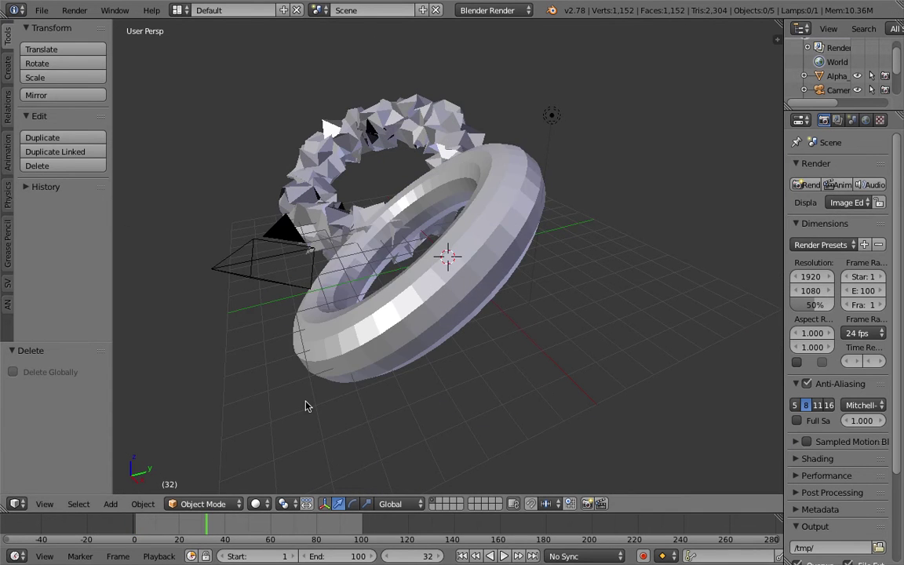
Play the imported animation, and annotate the smooth torus with an arrow labelled OBJ and the deformed torus with another arrow.
key(alt+a)
key(alt+a)
scroll(539, 253, down, 2)
key(d)
drag(627, 110, 553, 179)
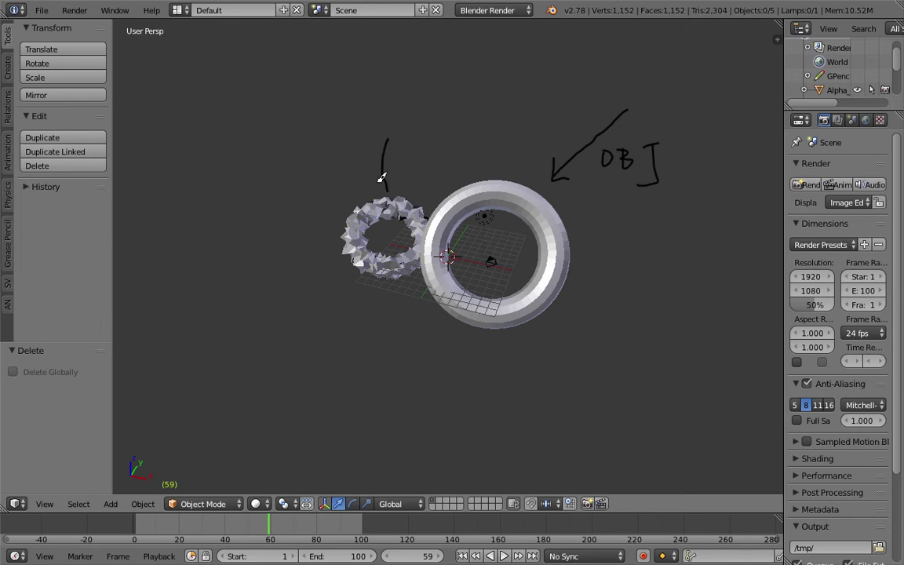
middle_drag(398, 206, 373, 267)
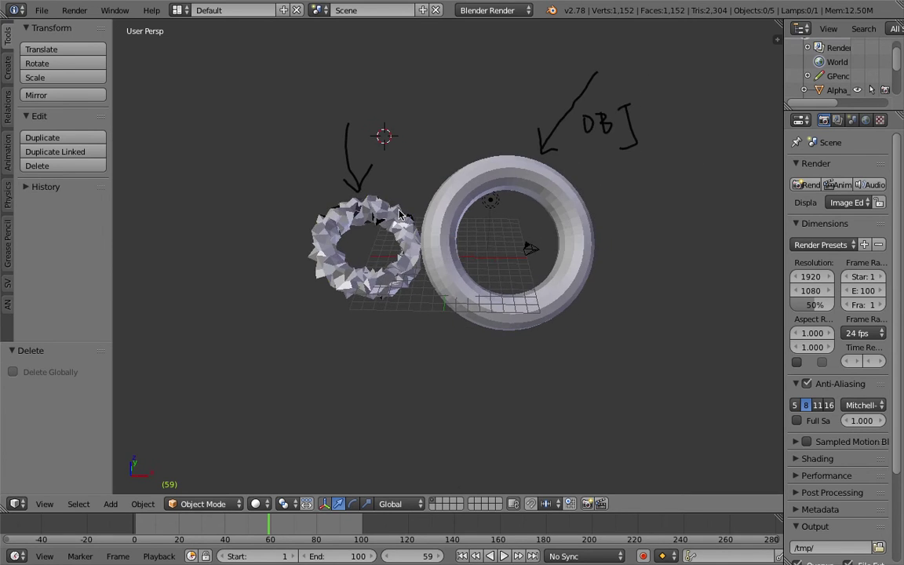
Select the deformed torus, go to frame 31 and draw a Grease Pencil arrow pointing at it.
right_click(369, 282)
drag(184, 521, 204, 523)
key(d)
drag(411, 144, 398, 194)
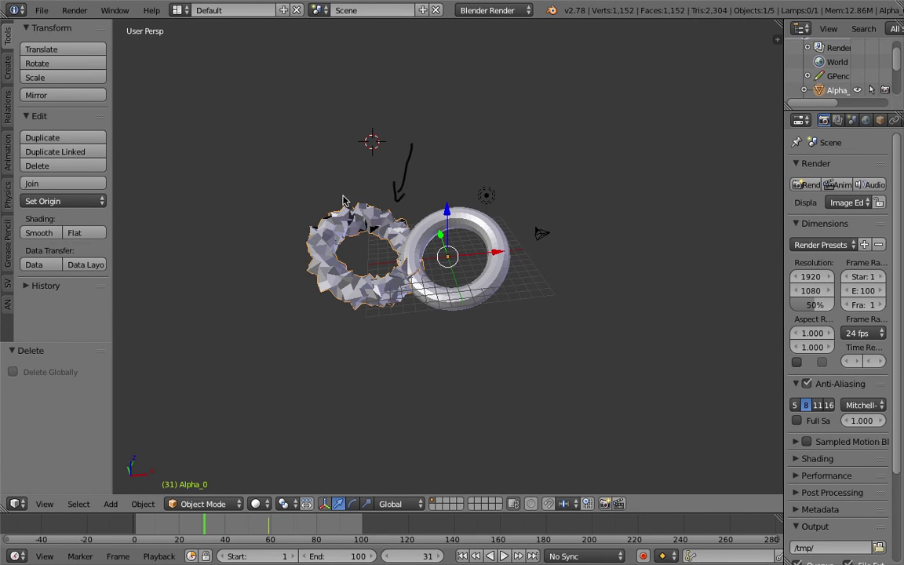
Go to frame 21 and draw a curved Grease Pencil stroke around the deformed torus and a cross below the smooth one.
drag(289, 522, 181, 523)
middle_drag(345, 210, 432, 247)
key(d)
mouse_move(380, 199)
mouse_down()
mouse_move(372, 235)
mouse_move(376, 297)
mouse_up()
drag(468, 288, 550, 376)
drag(534, 324, 461, 398)
Open the recent file sv_alembic_export_io_002.blend and select the deformed torus.
click(42, 11)
mouse_move(85, 57)
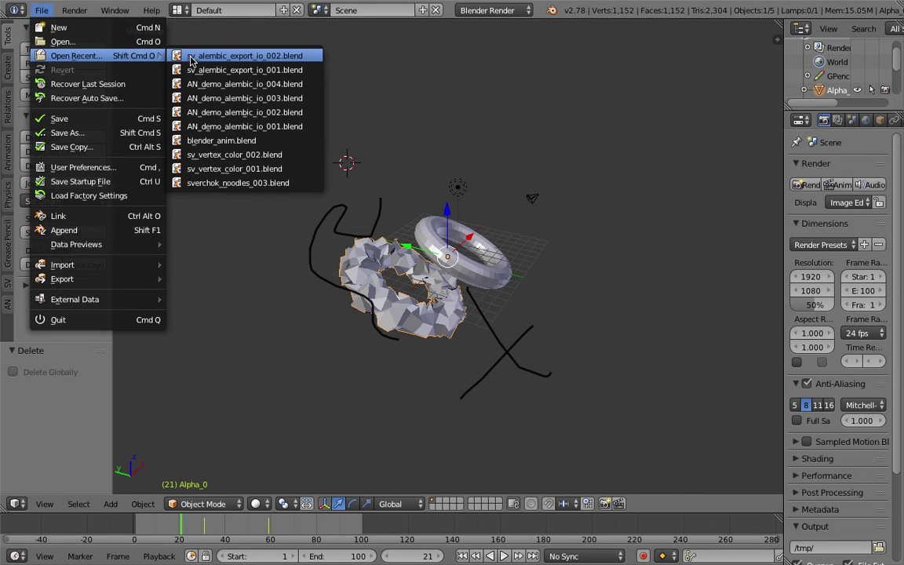
right_click(477, 434)
middle_drag(477, 436, 457, 413)
scroll(491, 460, up, 3)
right_click(493, 458)
scroll(503, 436, down, 1)
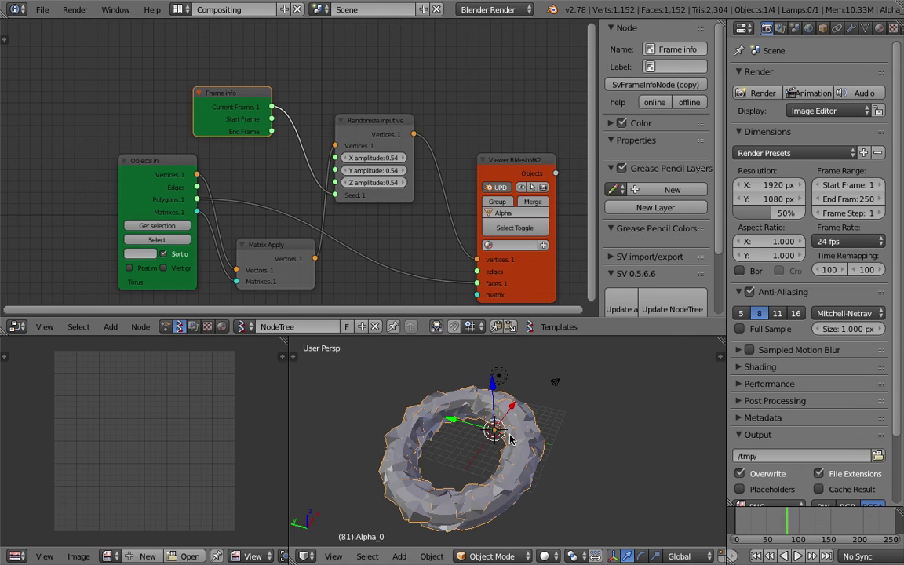
middle_drag(430, 196, 406, 160)
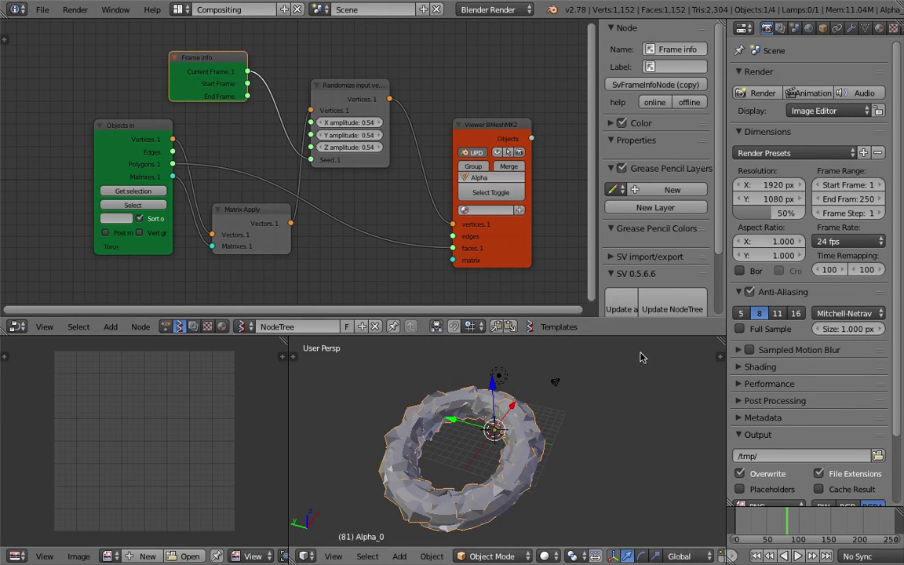
Add a Displace modifier to the deformed torus and set its strength to 0.
click(850, 29)
click(734, 76)
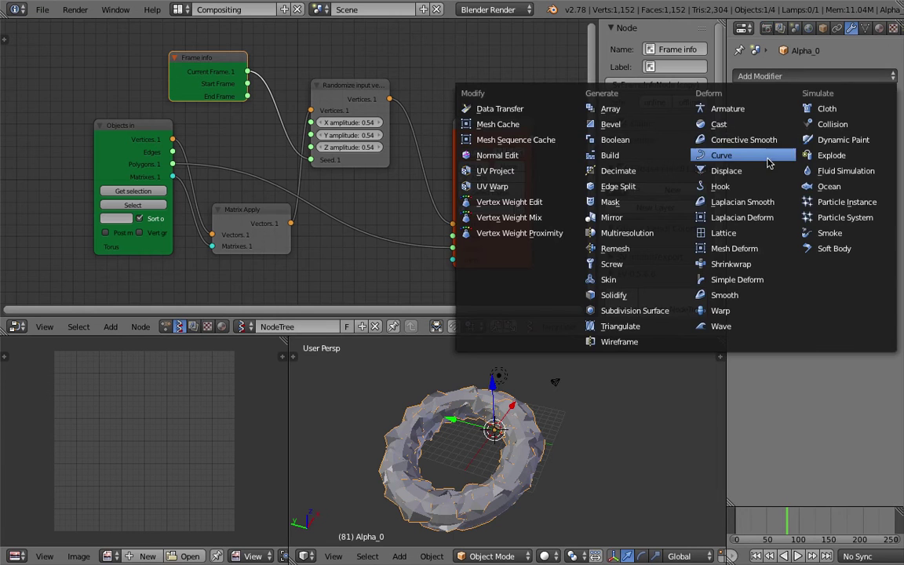
click(739, 173)
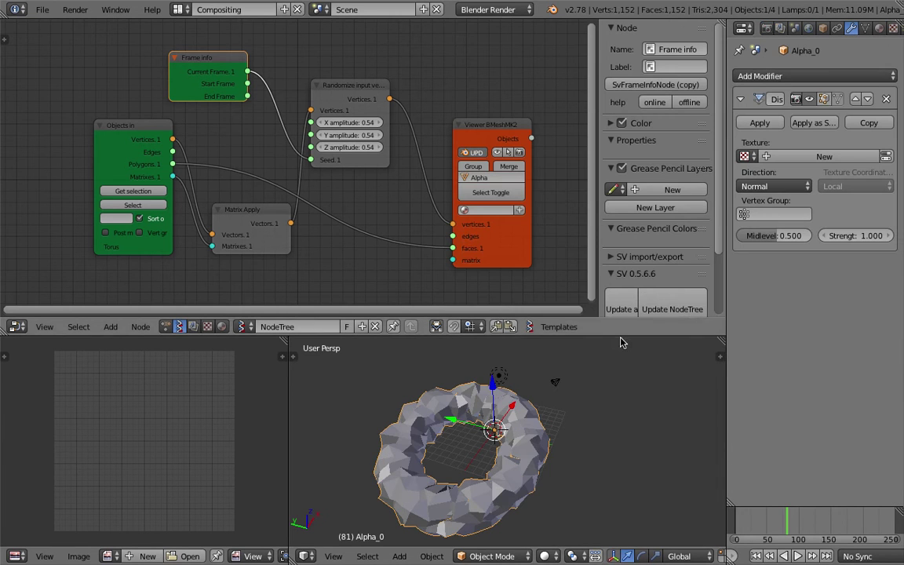
drag(833, 237, 849, 237)
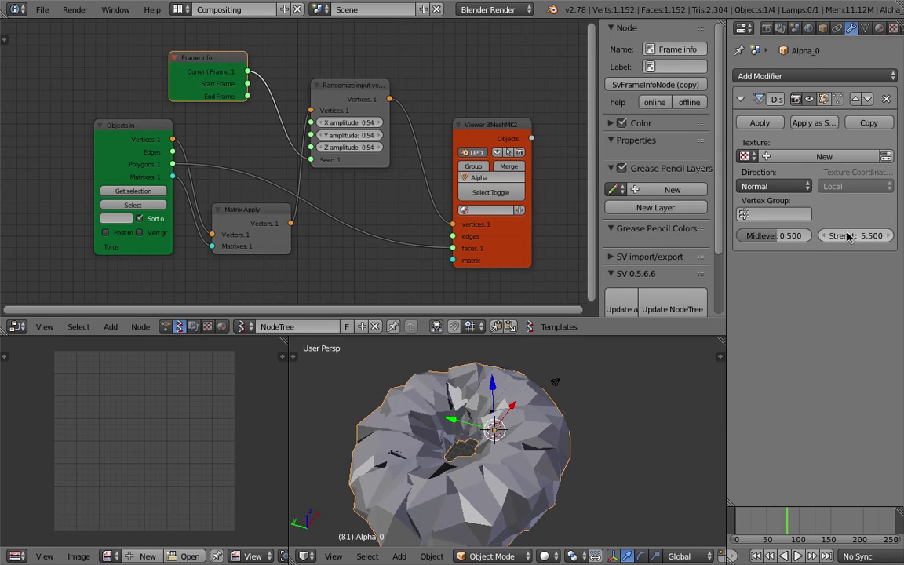
text(0)
key(Return)
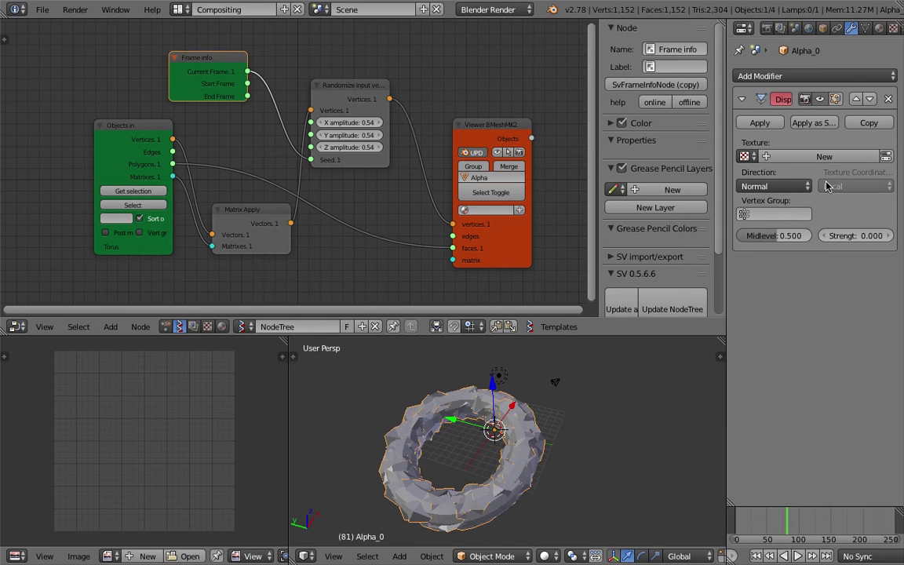
Save the file as sv_alembic_export_io_003.blend on the Desktop.
click(43, 11)
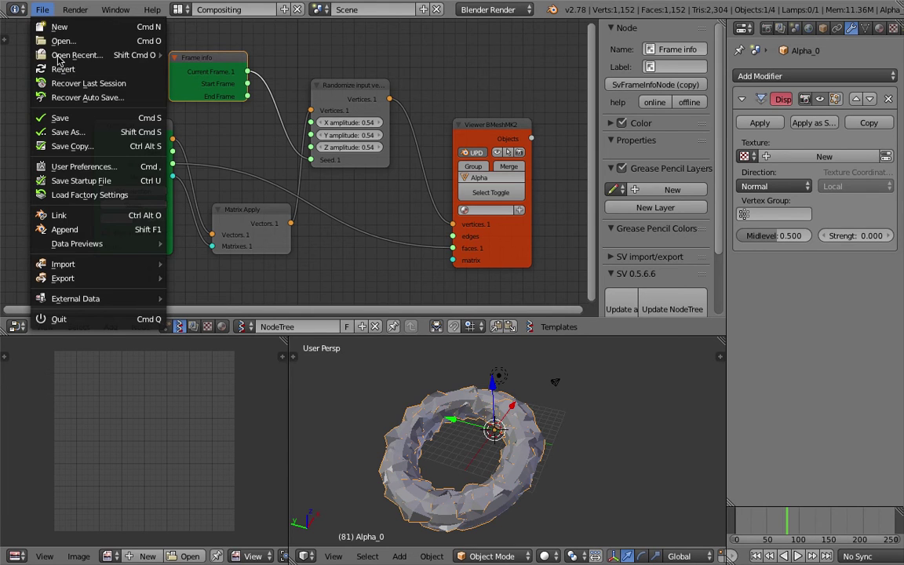
click(87, 137)
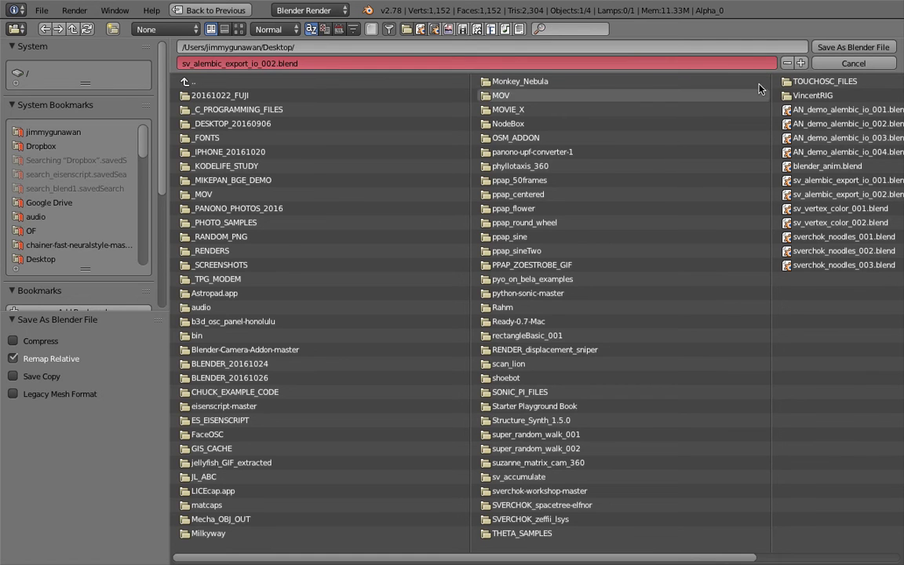
click(800, 62)
click(831, 48)
Export the scene to Alembic as sv_alembic_export_io_003.abc with an end frame of 100.
click(42, 9)
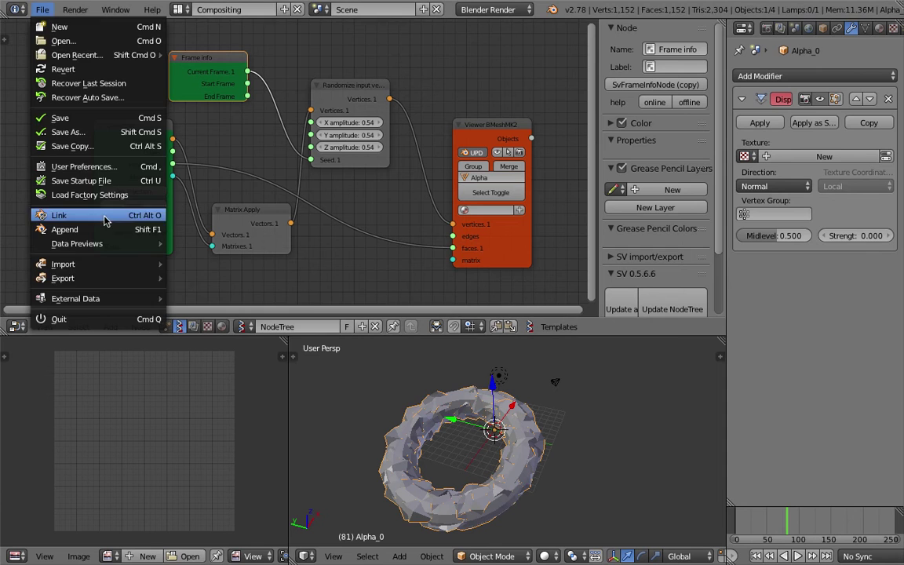
mouse_move(110, 279)
click(214, 292)
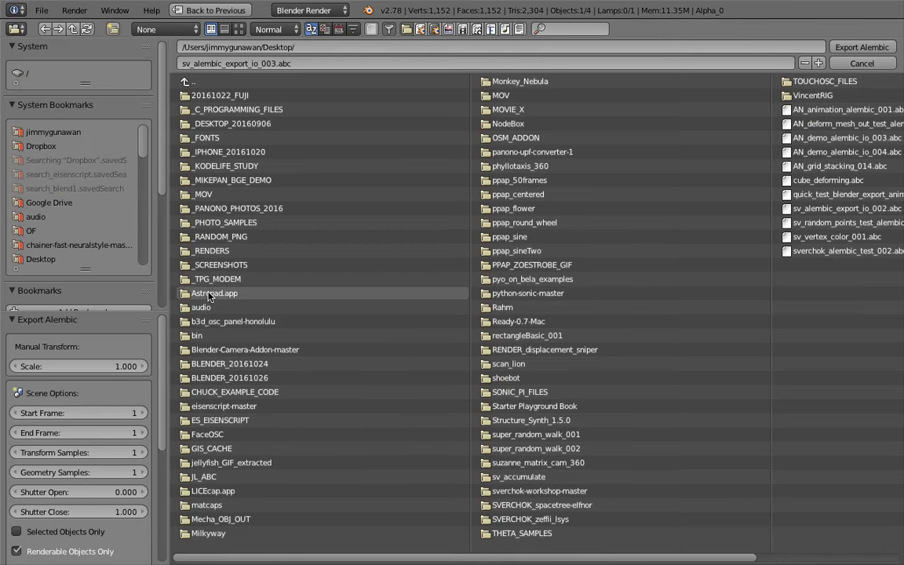
click(126, 430)
text(100)
key(Return)
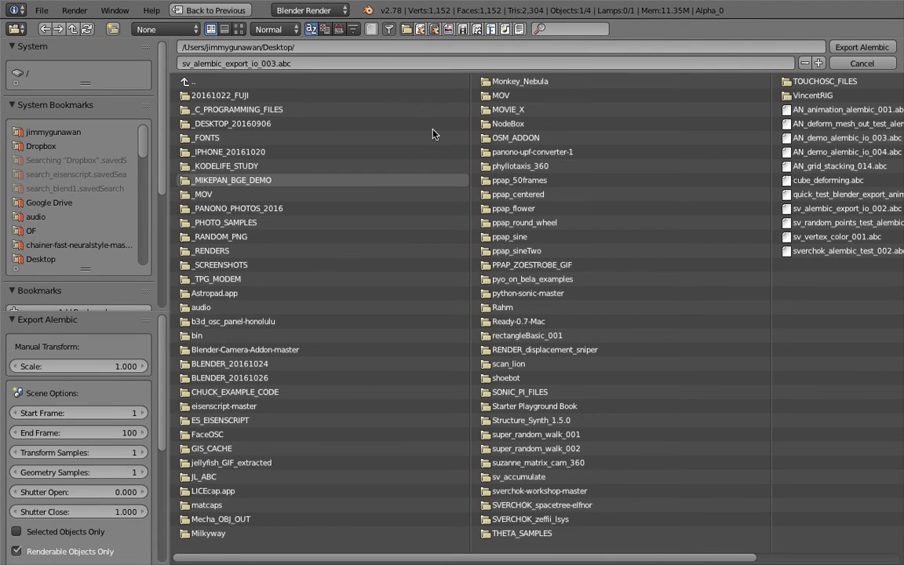
click(852, 50)
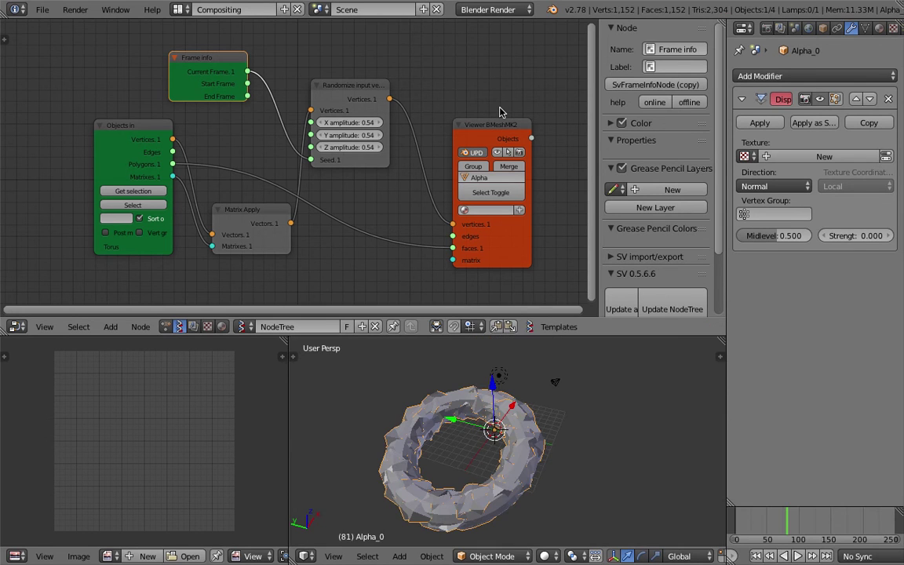
Start a new scene and delete the default cube.
click(41, 10)
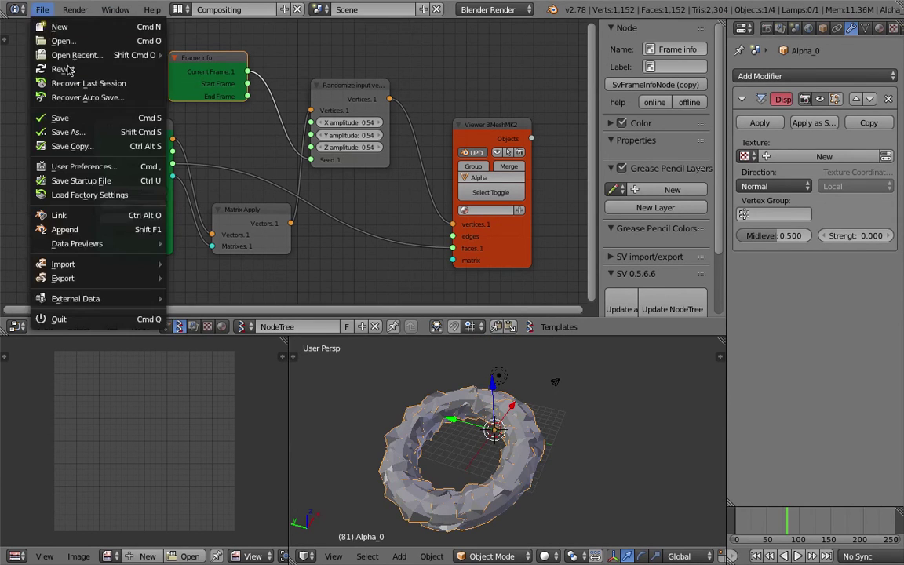
click(42, 8)
click(43, 8)
click(60, 27)
click(70, 38)
middle_drag(383, 175, 399, 176)
key(x)
click(398, 177)
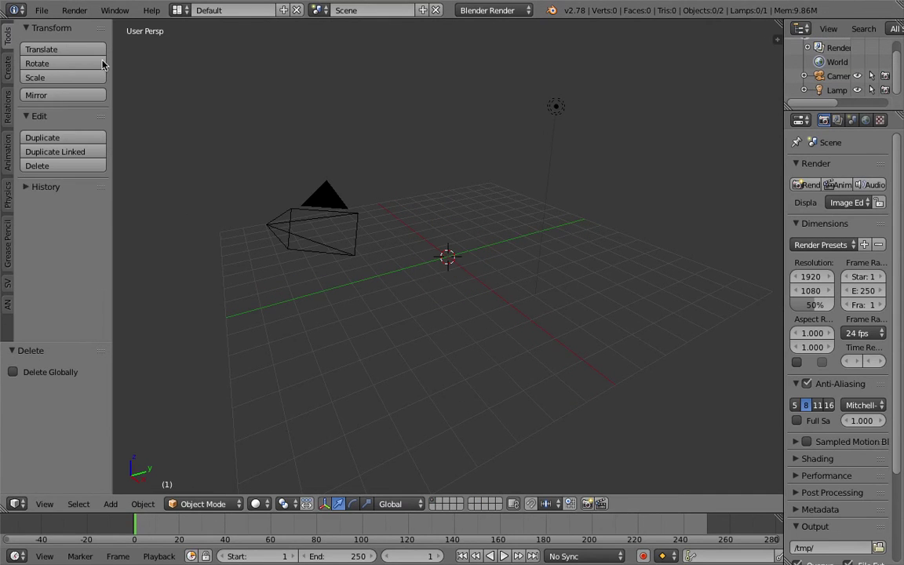
Import the Alembic file sv_alembic_export_io_003.abc from the Desktop folder.
click(42, 11)
mouse_move(111, 262)
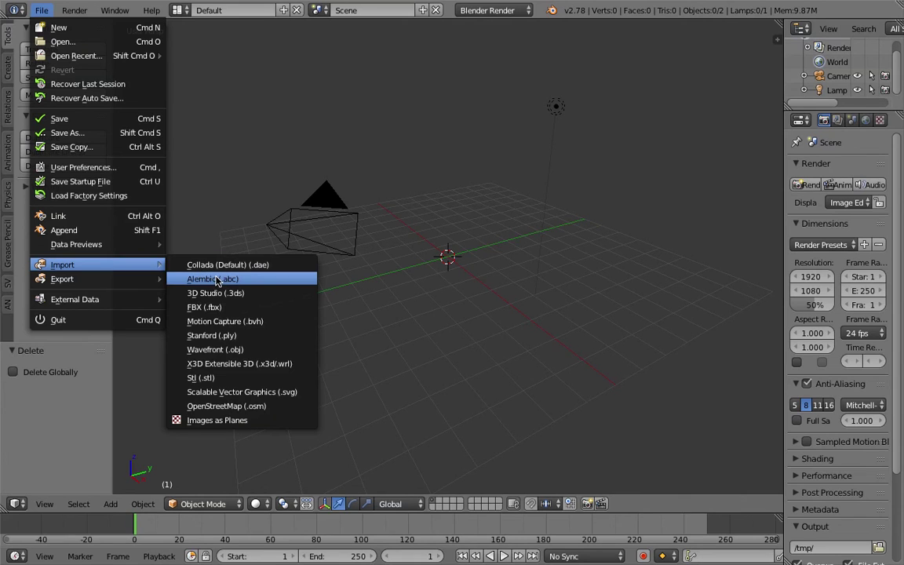
click(253, 280)
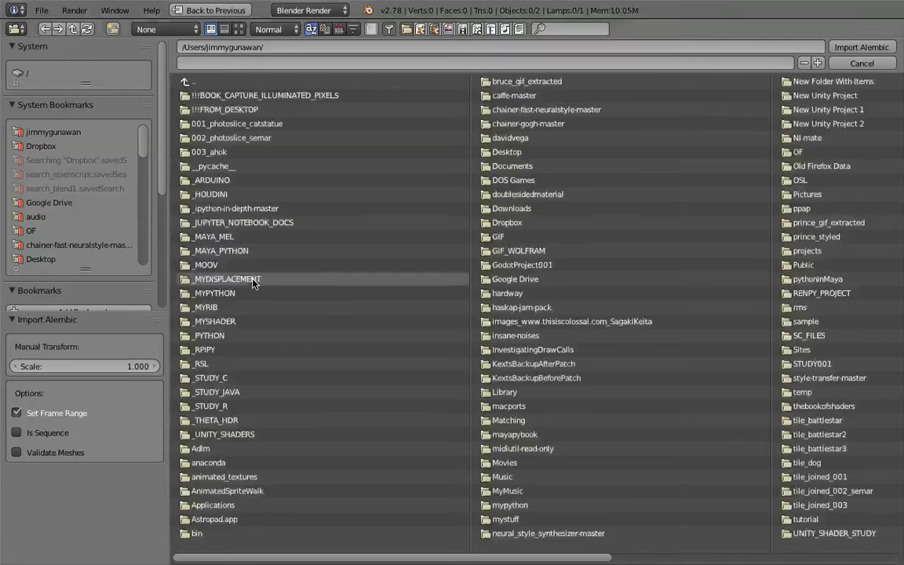
scroll(304, 290, right, 1)
click(41, 259)
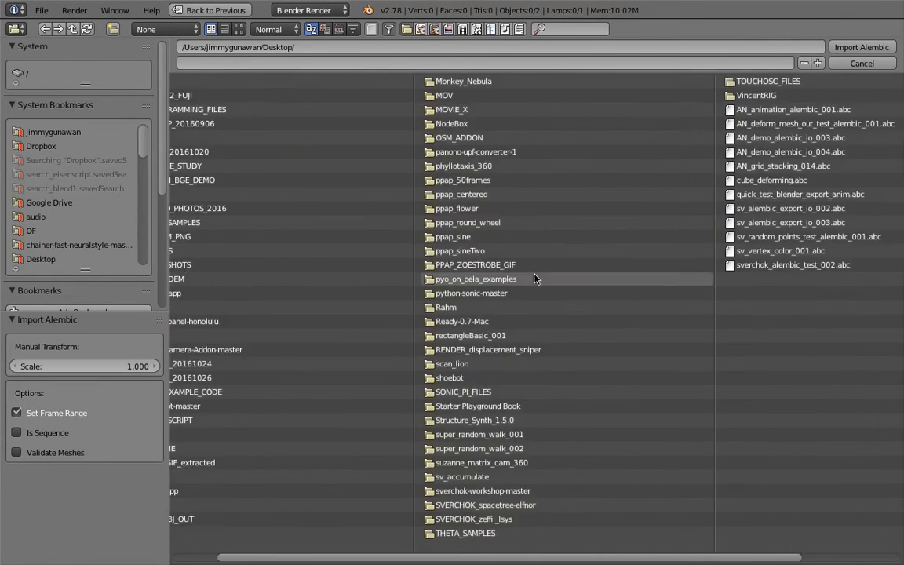
scroll(660, 248, right, 3)
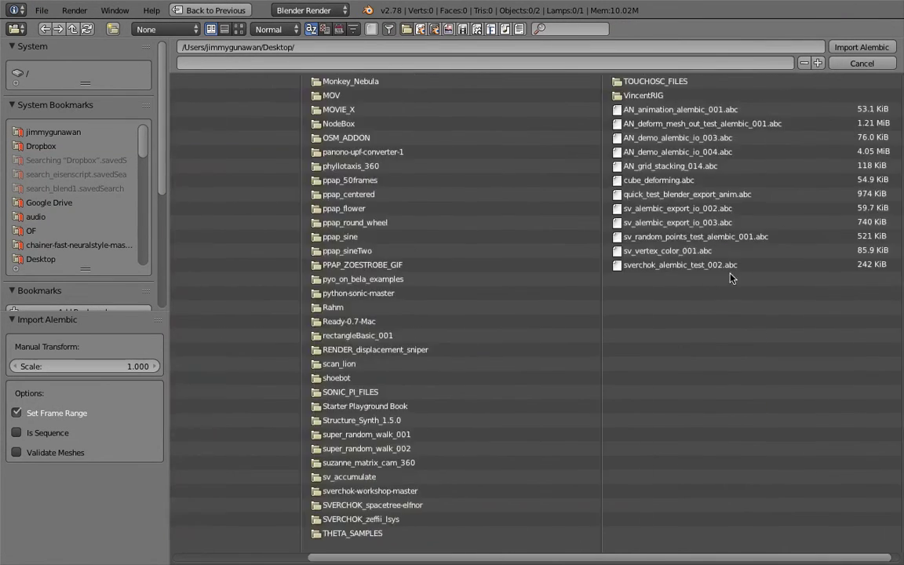
click(677, 223)
click(878, 47)
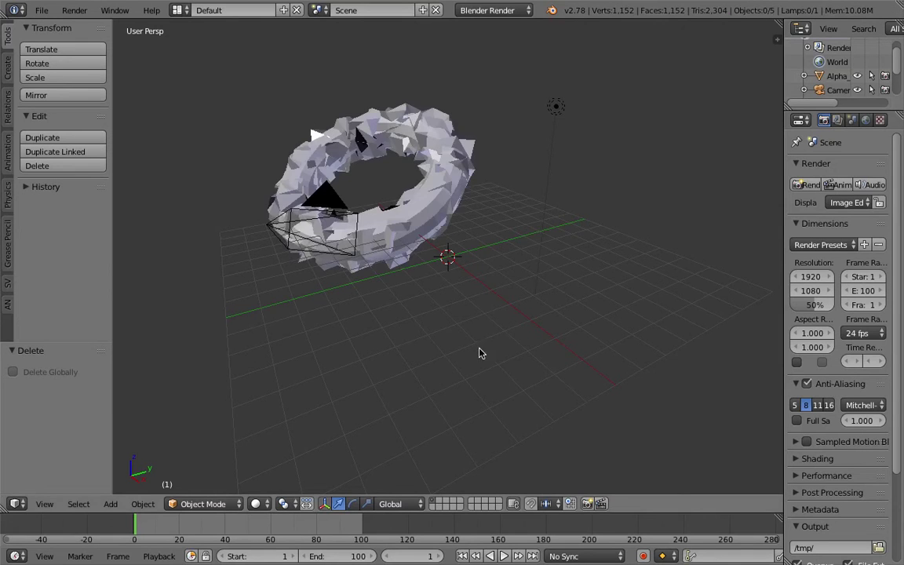
Play the imported animation and view both tori from the front.
middle_drag(480, 353, 550, 349)
key(alt+a)
scroll(362, 406, down, 5)
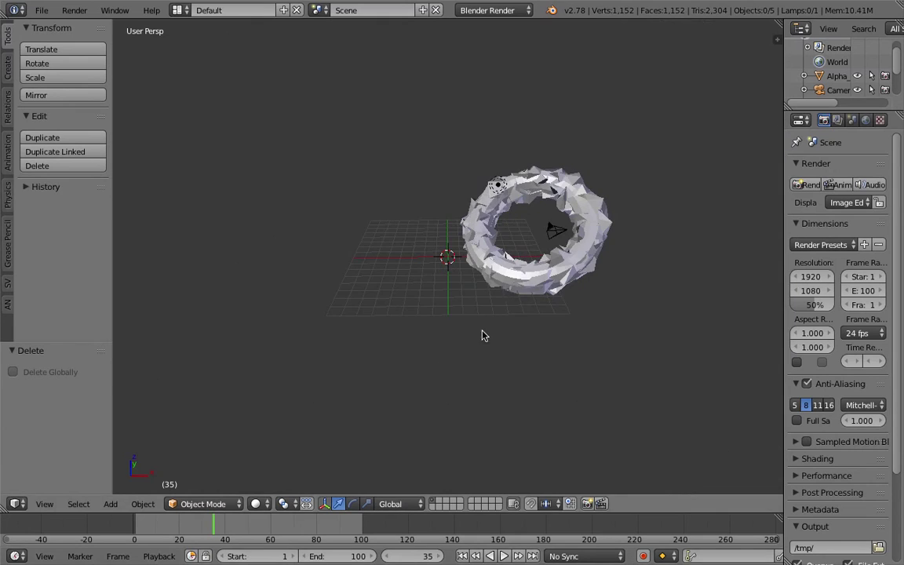
Move the smooth torus to the second layer and play the animation of the deformed torus alone.
right_click(461, 252)
key(m)
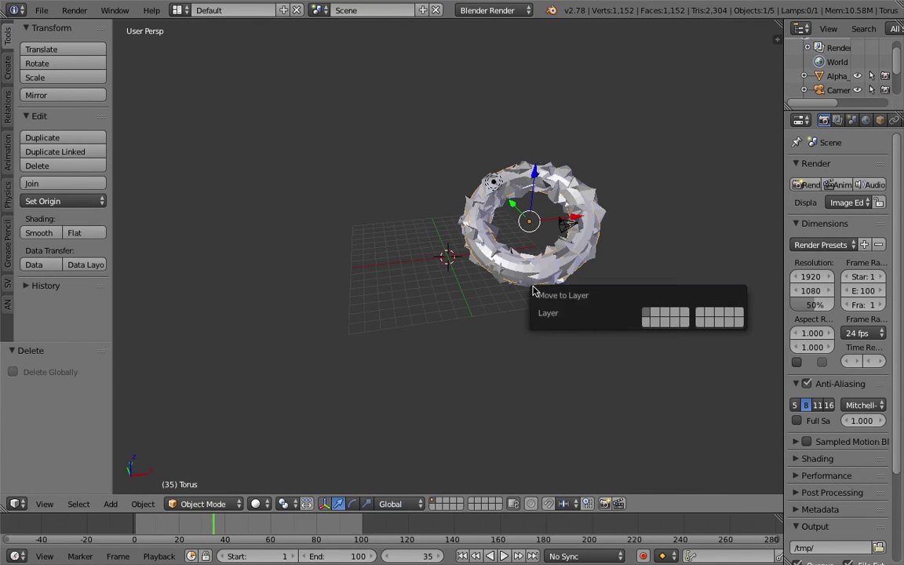
drag(249, 523, 220, 524)
key(m)
key(2)
click(443, 282)
key(alt+a)
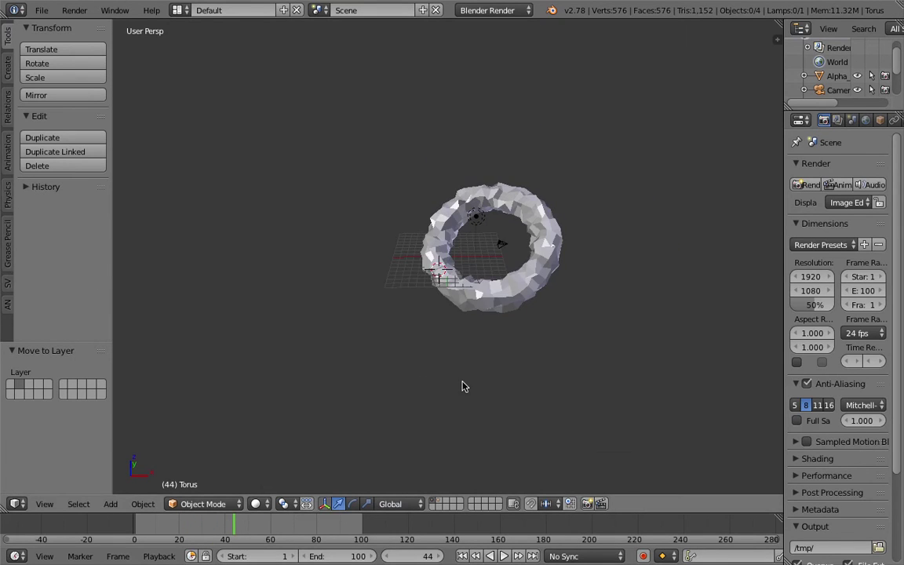
Select the deformed torus, widen the properties area, and draw a Grease Pencil arrow pointing down at the torus.
right_click(502, 300)
middle_drag(502, 300, 717, 185)
drag(783, 121, 543, 141)
shift+middle_drag(326, 246, 383, 225)
middle_drag(375, 187, 404, 176)
scroll(382, 174, up, 2)
drag(385, 60, 383, 162)
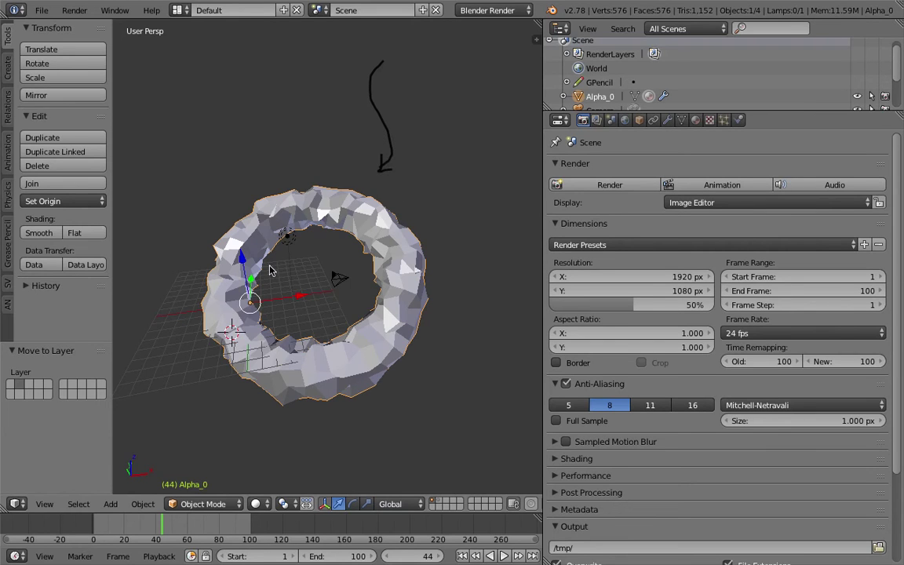
Scrub the animation to frame 48 and examine the deformed torus's modifiers and object constraints.
middle_drag(322, 230, 317, 371)
drag(168, 525, 186, 524)
scroll(338, 271, down, 1)
middle_drag(346, 268, 312, 260)
drag(106, 540, 166, 540)
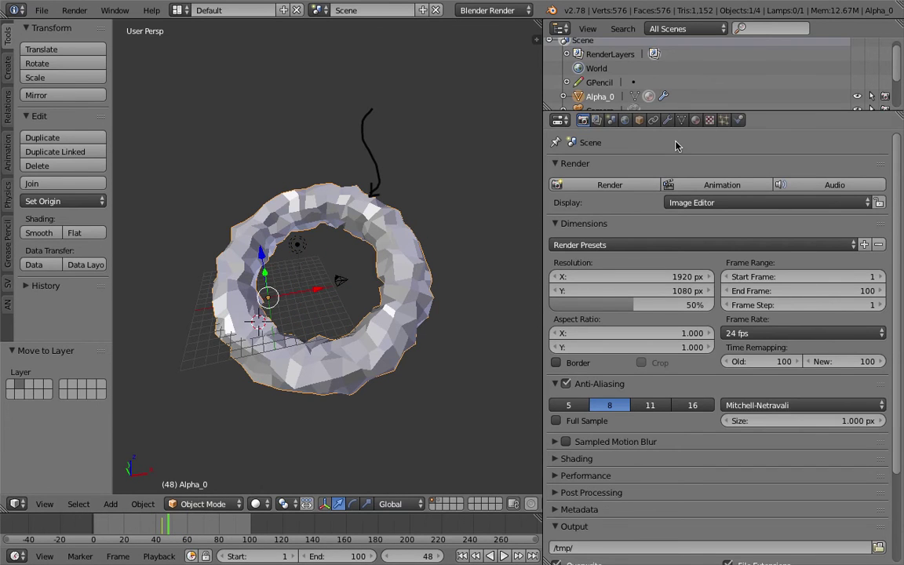
click(667, 119)
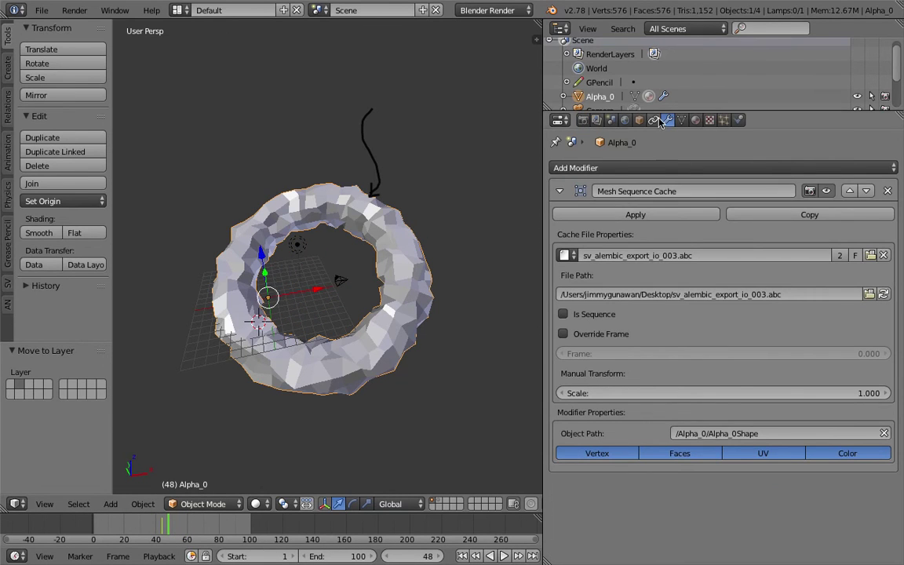
click(654, 119)
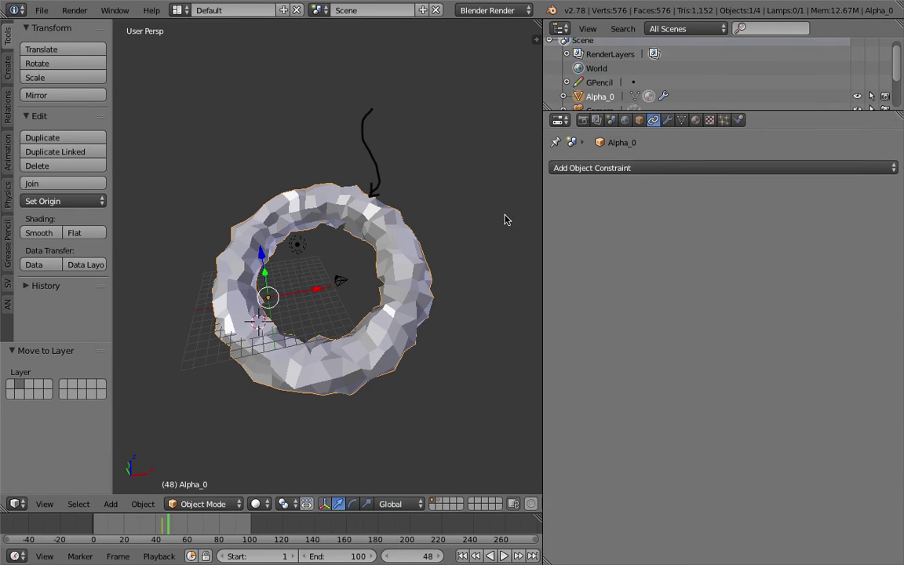
Draw a Grease Pencil arrow and a wavy stroke beside the torus at frame 48, and go to frame 42.
scroll(374, 243, down, 3)
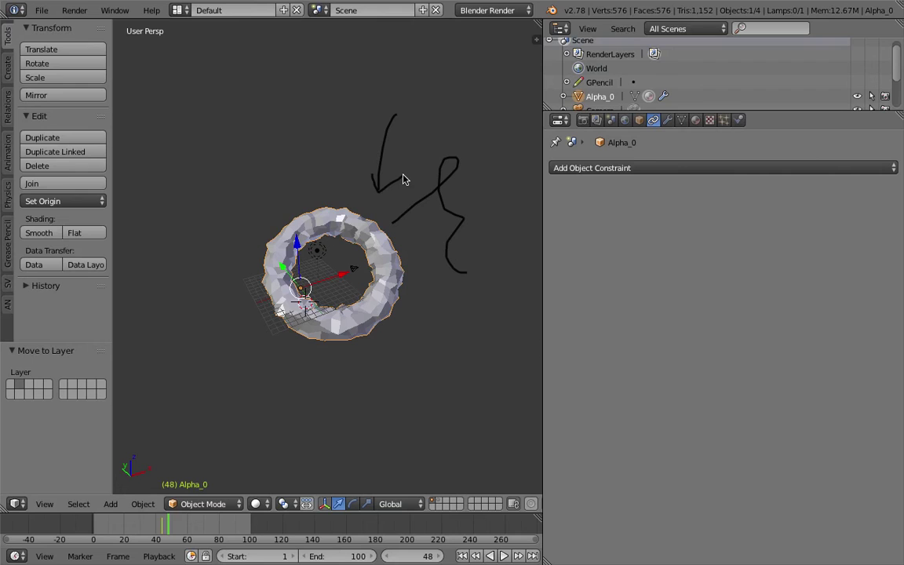
drag(403, 180, 377, 194)
click(42, 10)
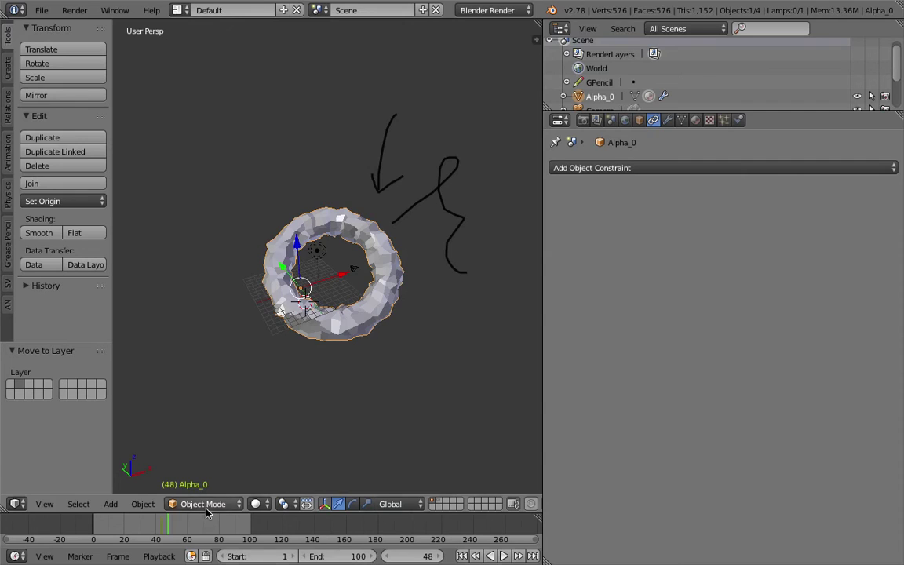
click(159, 522)
Open the recent file sv_alembic_export_io_003.blend and save it under the next incremented version number.
click(37, 12)
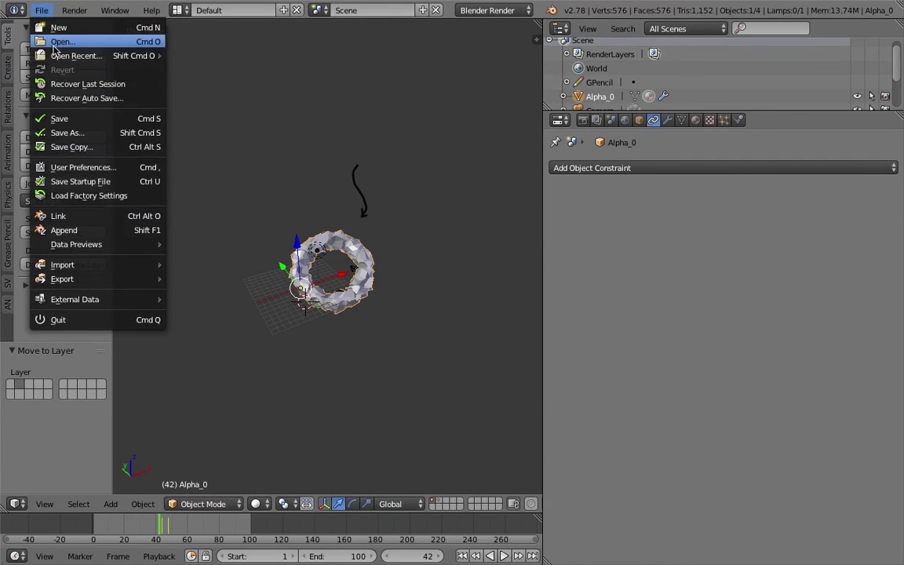
mouse_move(71, 55)
click(193, 56)
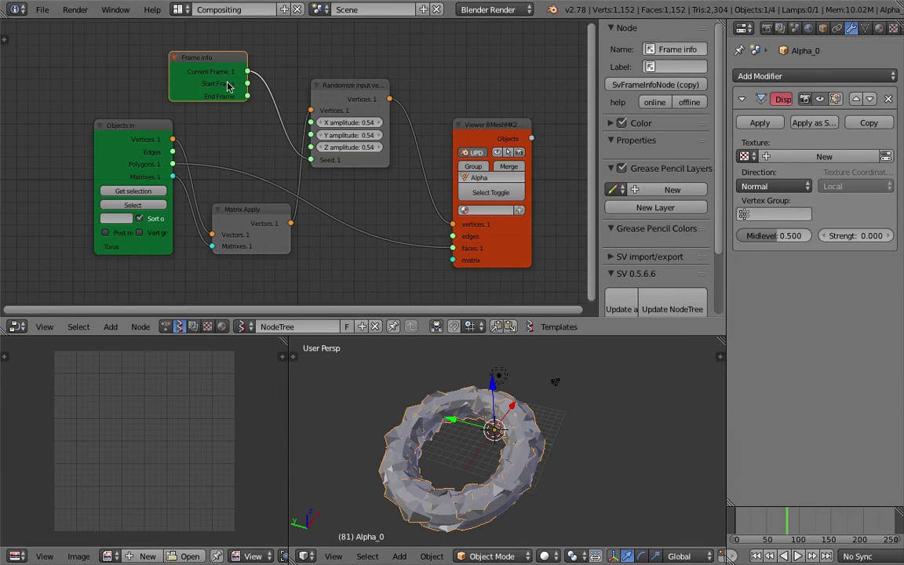
click(41, 10)
click(94, 132)
click(801, 62)
click(840, 48)
Move the original smooth torus to the second layer and save the file.
middle_drag(528, 458, 542, 481)
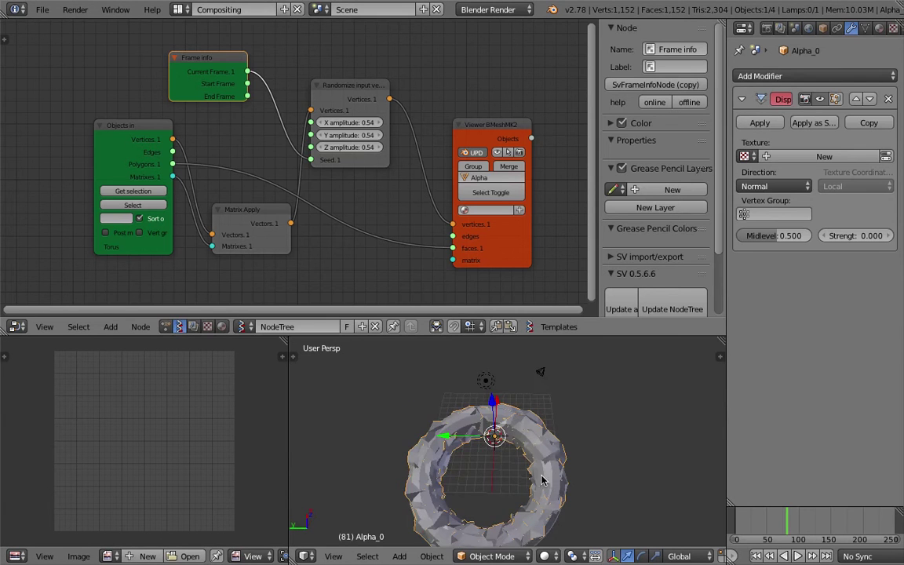
scroll(530, 448, up, 4)
right_click(529, 436)
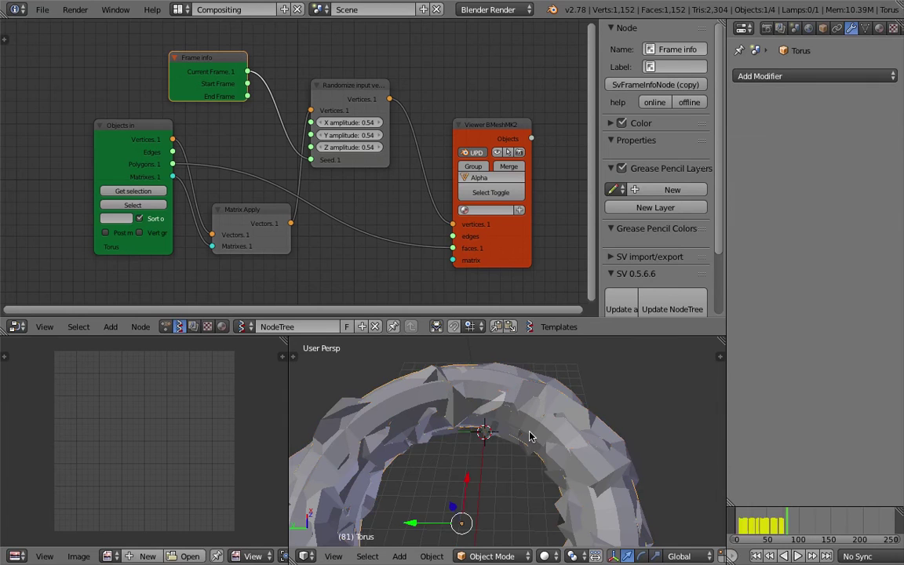
key(m)
key(2)
scroll(480, 393, down, 3)
shift+middle_drag(457, 404, 450, 374)
key(ctrl+s)
click(453, 376)
Widen the node editor and spread the Viewer BMeshMK2 and Objects in nodes farther apart.
drag(598, 182, 773, 192)
middle_drag(703, 202, 600, 176)
scroll(600, 176, down, 3)
drag(478, 153, 606, 116)
drag(236, 116, 200, 129)
scroll(455, 198, up, 1)
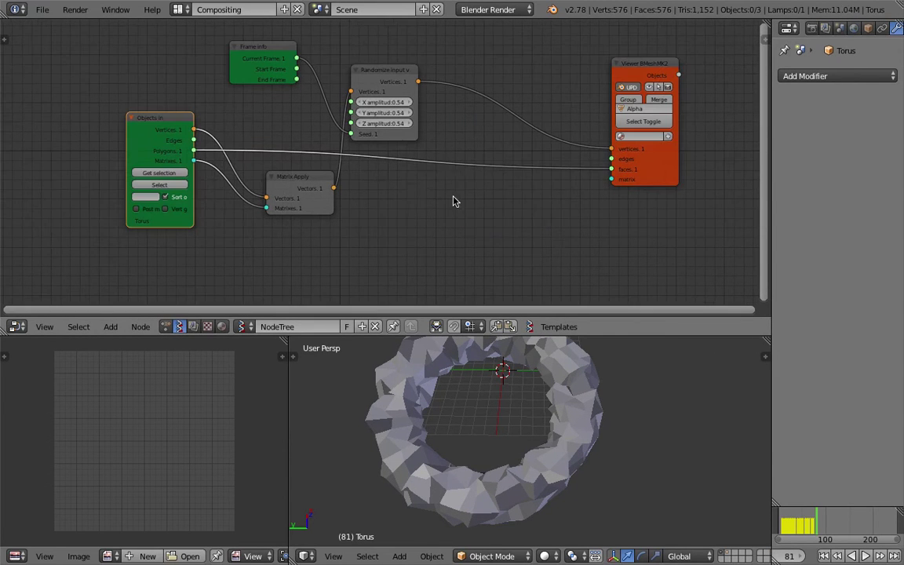
Add a Matrix in node and connect its output to the matrix input of the Viewer BMeshMK2 node.
key(shift+a)
click(462, 201)
text(matrix)
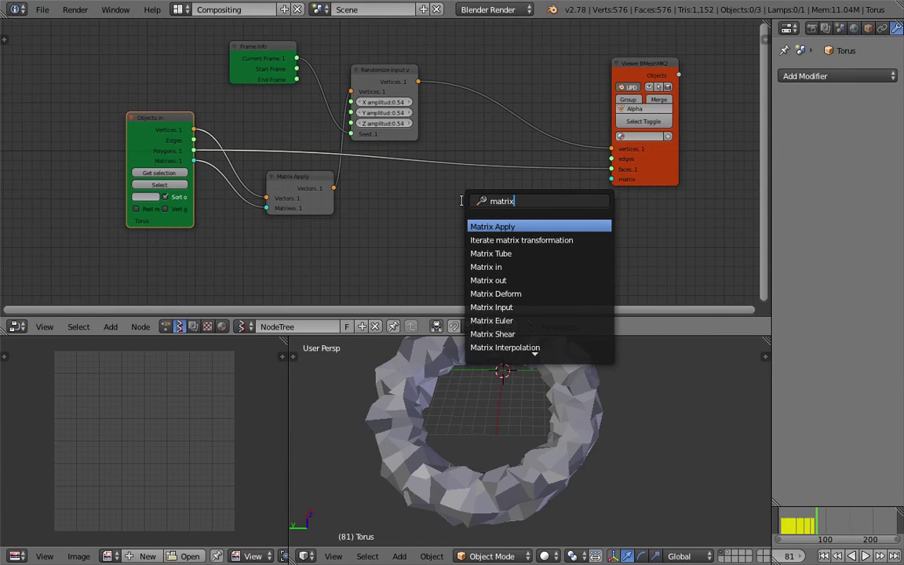
key(Down)
key(Down)
key(Down)
key(Return)
drag(529, 217, 611, 179)
Add a Random Vector node and connect its Random output to the Location input of Matrix in.
key(shift+a)
click(404, 213)
text(random)
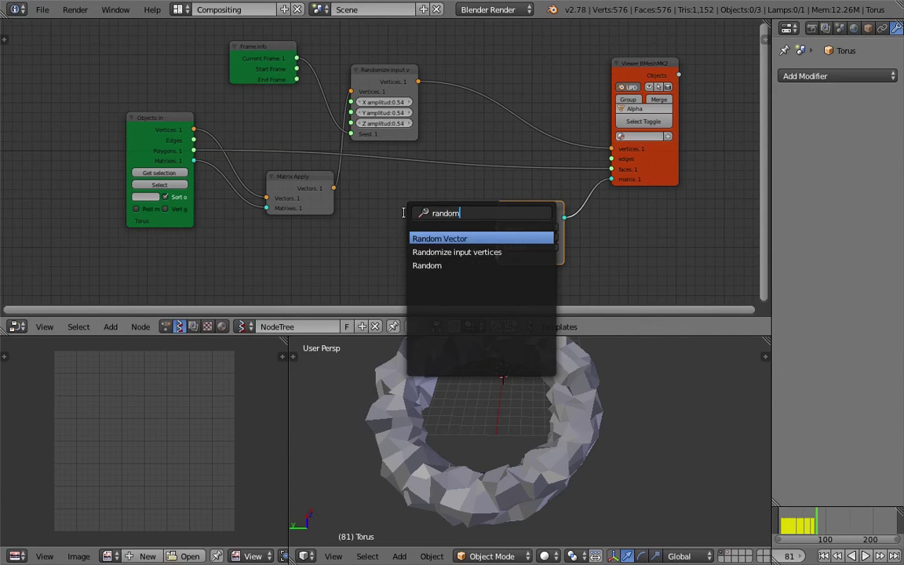
click(431, 239)
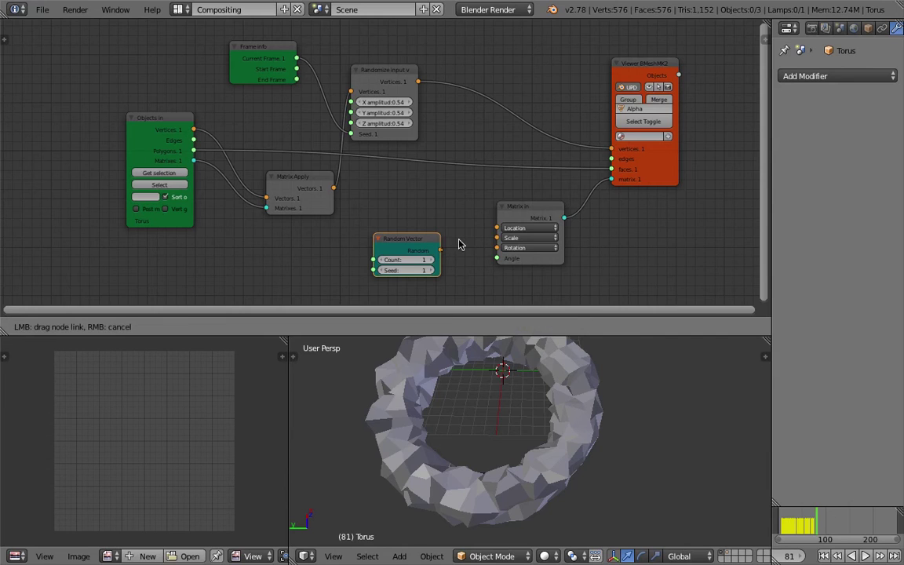
drag(496, 228, 497, 228)
Set the Random Vector node's count to 5 and its seed to 42.
click(433, 260)
click(433, 260)
click(433, 260)
click(433, 261)
drag(416, 271, 436, 272)
middle_drag(481, 369, 444, 345)
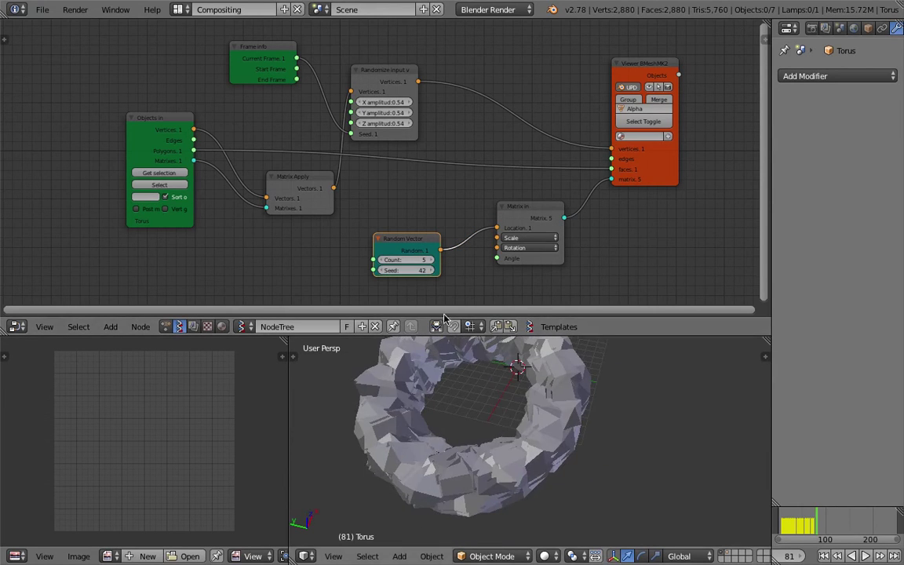
Insert a Vector Math node between Random Vector and Matrix in and set its function to Multiply Scalar.
scroll(424, 275, down, 1)
middle_drag(399, 245, 398, 237)
drag(397, 237, 317, 239)
key(shift+a)
click(373, 196)
text(vector)
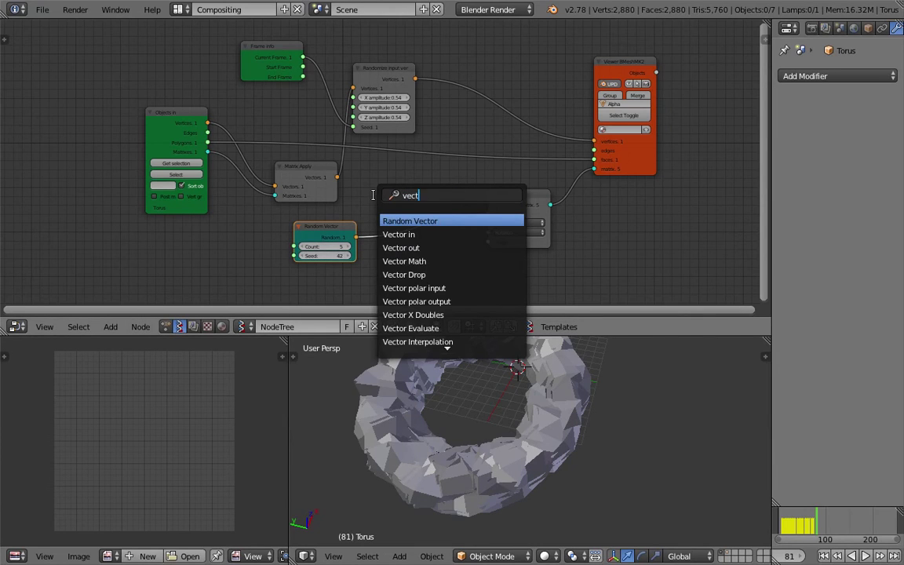
key(Down)
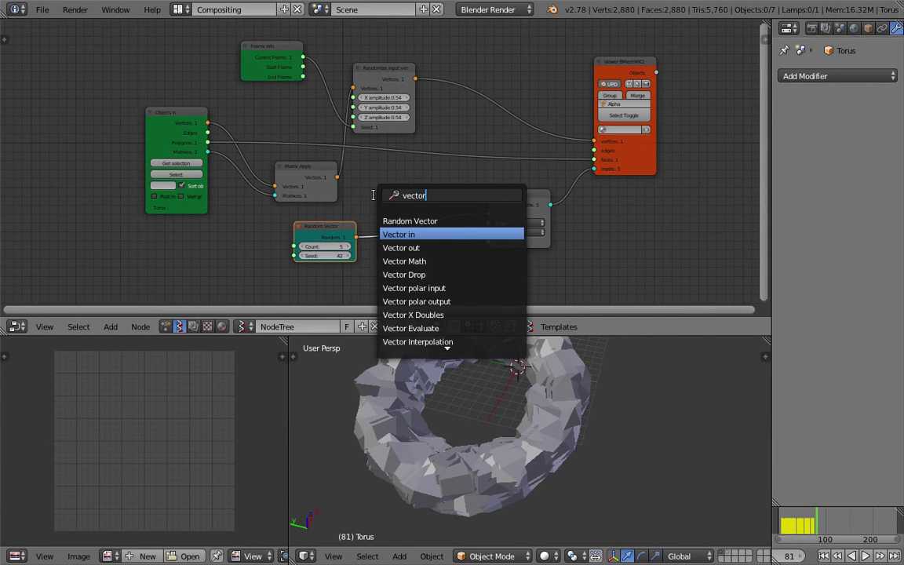
key(Down)
key(Down)
key(Up)
key(Up)
text(ma)
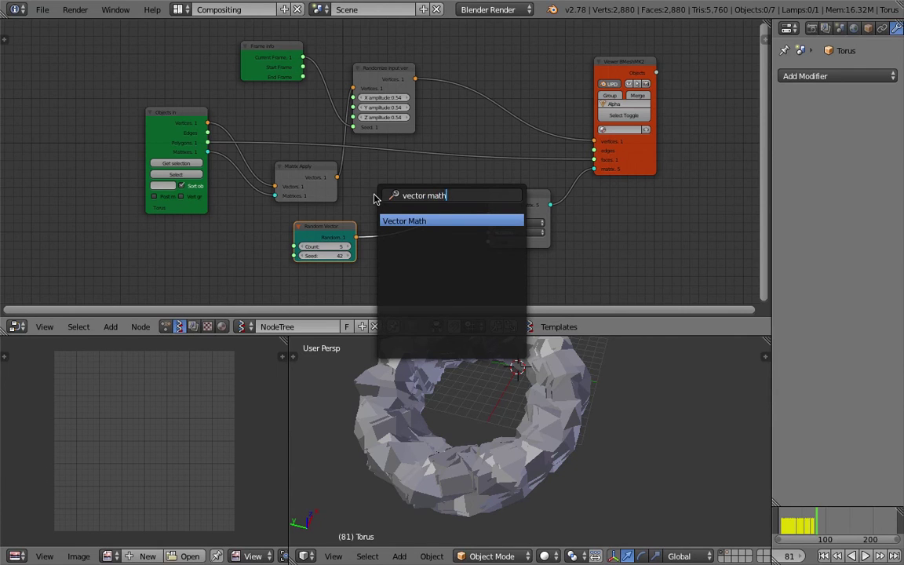
text(th)
key(Return)
click(436, 210)
click(445, 227)
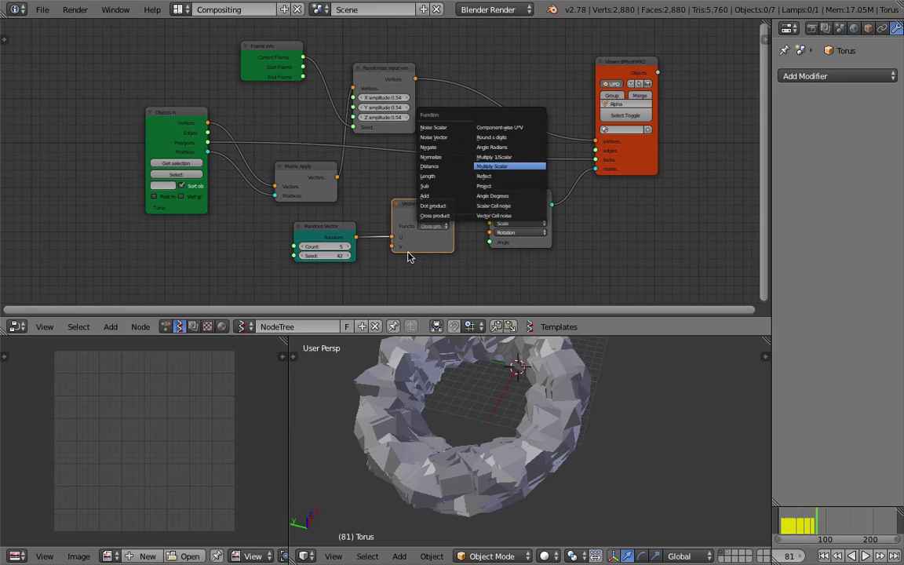
Add a Float node below Random Vector, connect it to the scalar input, and raise its value to 32.08.
middle_drag(376, 258, 384, 224)
key(shift+a)
click(353, 254)
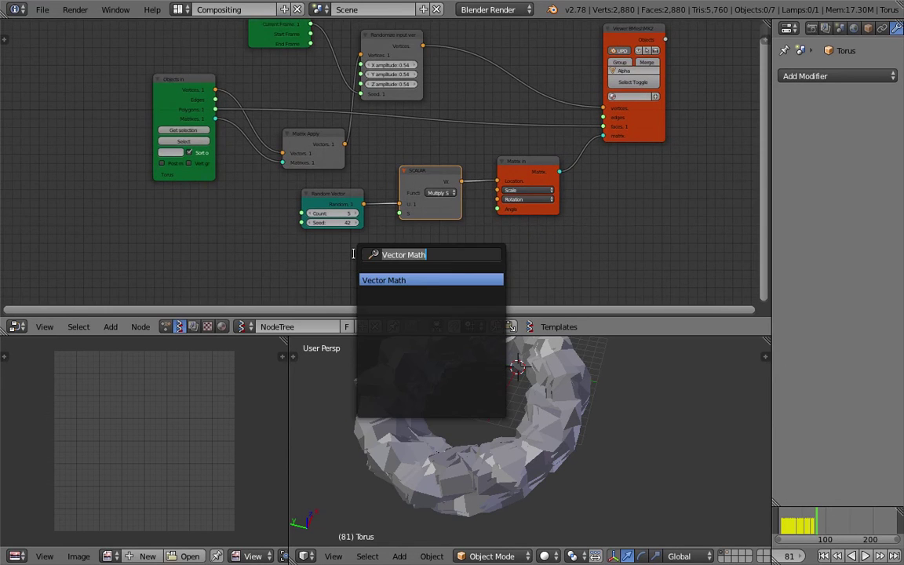
text(float)
key(Down)
key(Return)
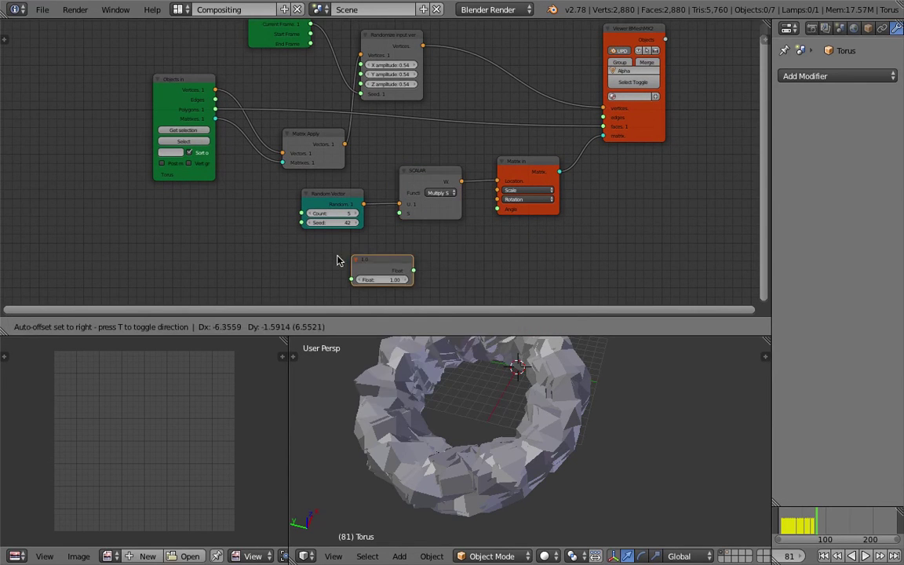
click(323, 256)
drag(371, 266, 431, 275)
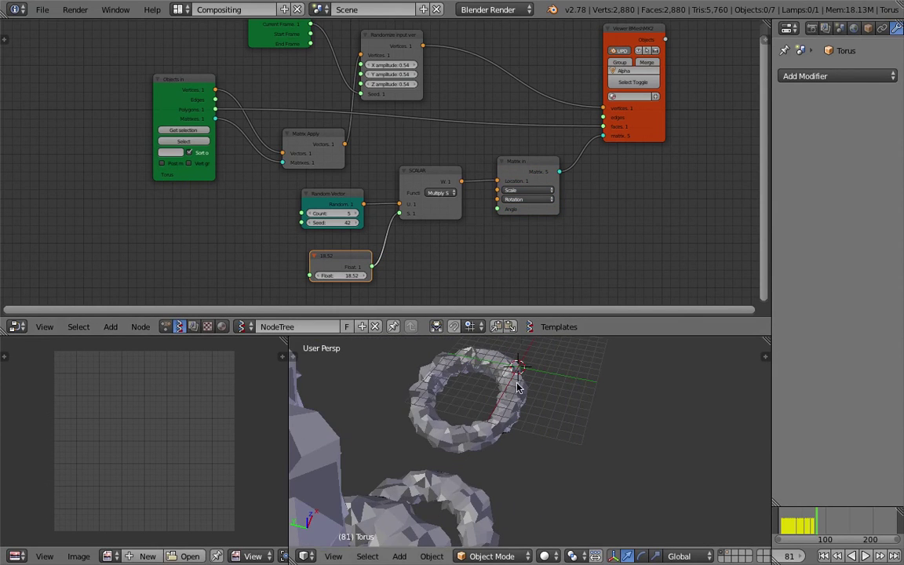
drag(350, 275, 420, 276)
Play the animation and adjust the Float value to 33.13 and the Random Vector seed to 310.
drag(798, 519, 775, 520)
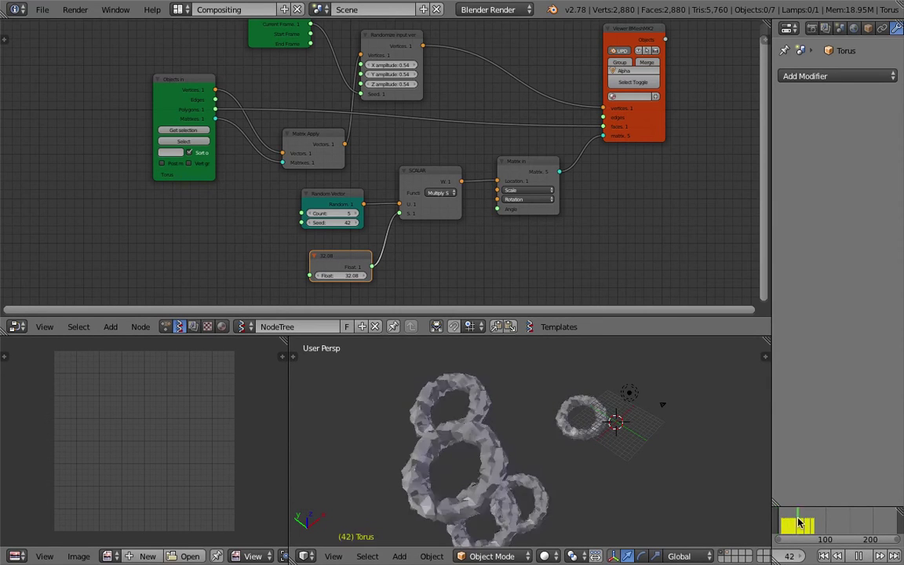
key(alt+a)
middle_drag(477, 420, 642, 459)
drag(790, 530, 807, 516)
drag(342, 276, 360, 276)
drag(342, 224, 605, 227)
Move the Matrix in and Viewer BMeshMK2 nodes farther from the Multiply Scalar node.
scroll(571, 476, down, 2)
drag(534, 167, 561, 165)
drag(655, 128, 688, 137)
scroll(569, 199, up, 2)
middle_drag(558, 202, 518, 186)
drag(523, 178, 540, 150)
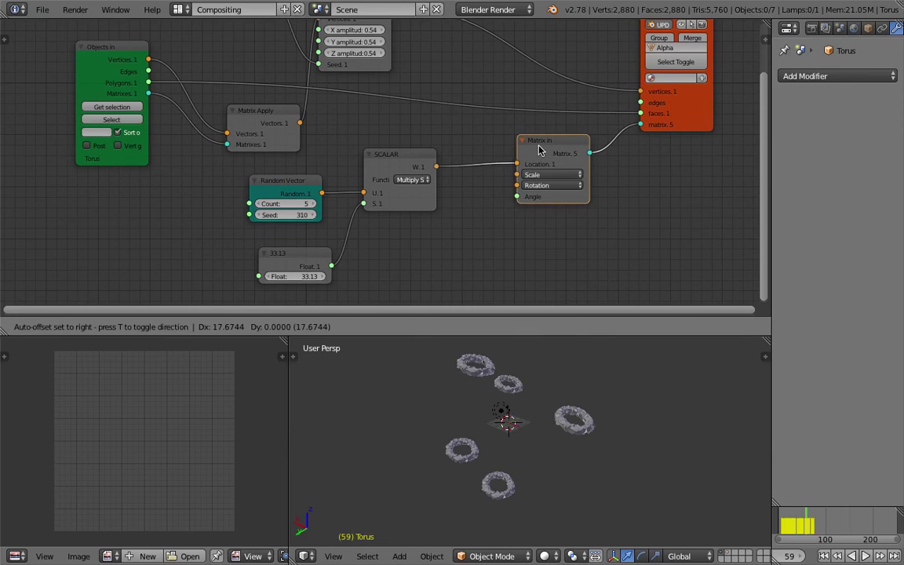
scroll(540, 166, down, 1)
Enlarge the 3D view and select each generated torus in turn to compare their modifiers.
right_click(588, 427)
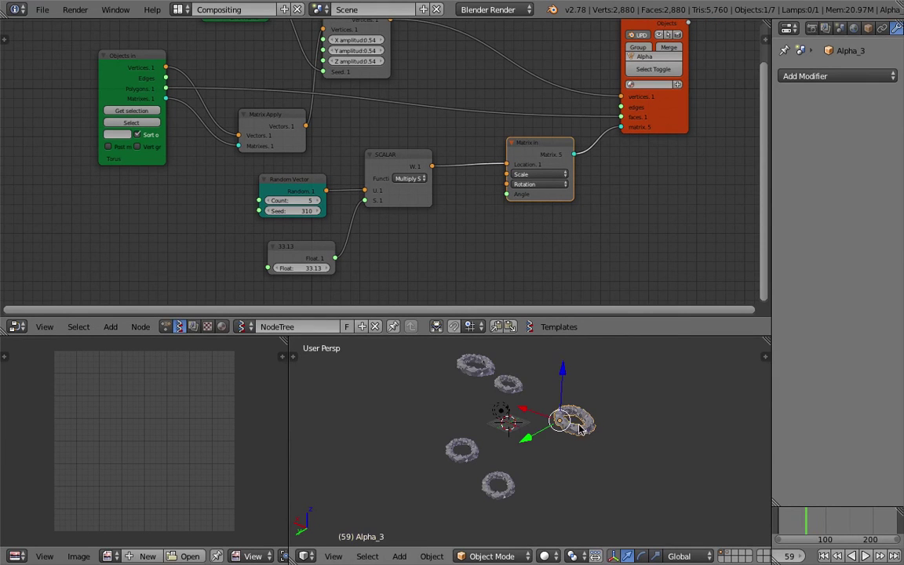
right_click(495, 360)
drag(532, 336, 533, 266)
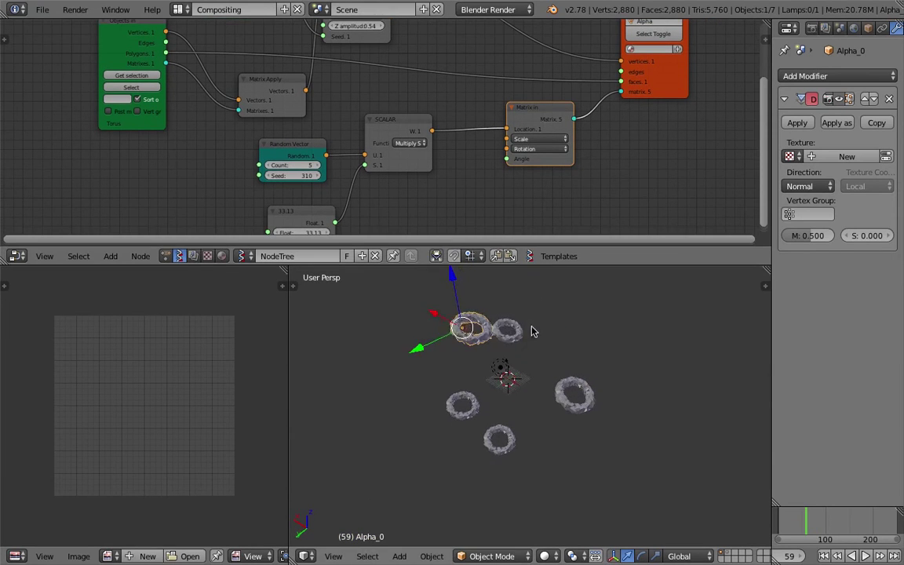
scroll(586, 210, down, 1)
right_click(517, 343)
right_click(486, 338)
right_click(508, 339)
right_click(570, 392)
right_click(468, 399)
right_click(507, 431)
right_click(516, 322)
right_click(476, 330)
right_click(472, 405)
right_click(506, 428)
right_click(562, 394)
right_click(469, 314)
right_click(462, 308)
right_click(459, 304)
right_click(455, 306)
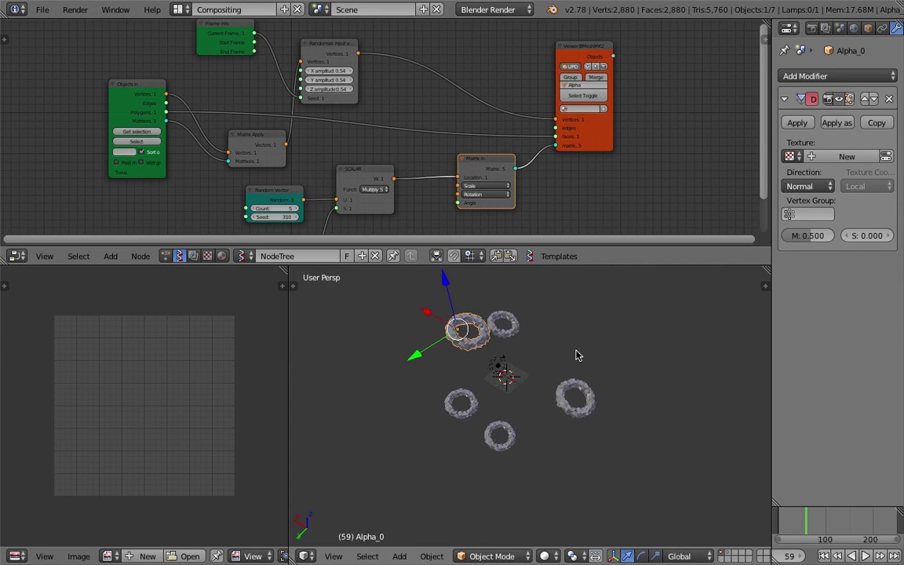
Check the Alpha_1 torus's modifiers, play the animation, and reselect the Alpha_0 torus.
middle_drag(532, 385, 463, 394)
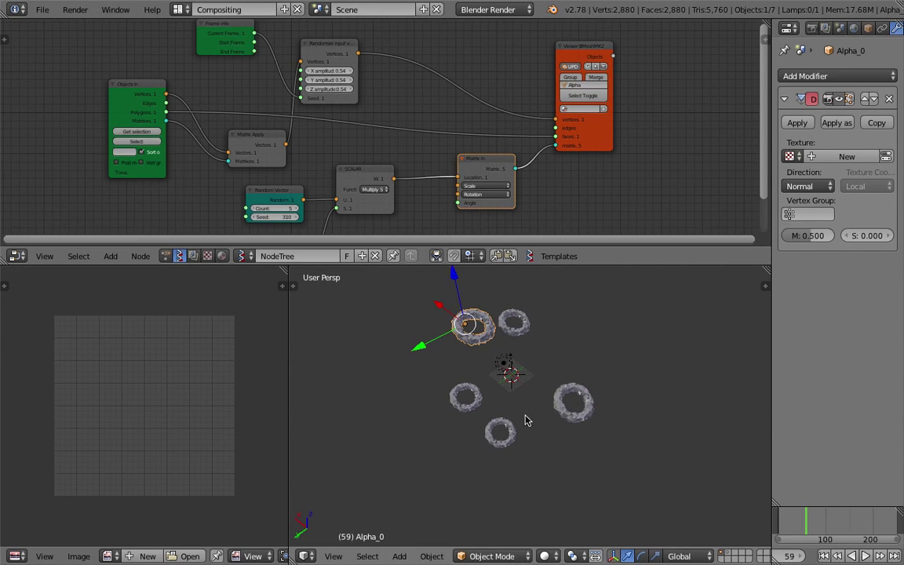
right_click(510, 325)
middle_drag(502, 359, 528, 373)
click(787, 530)
key(alt+a)
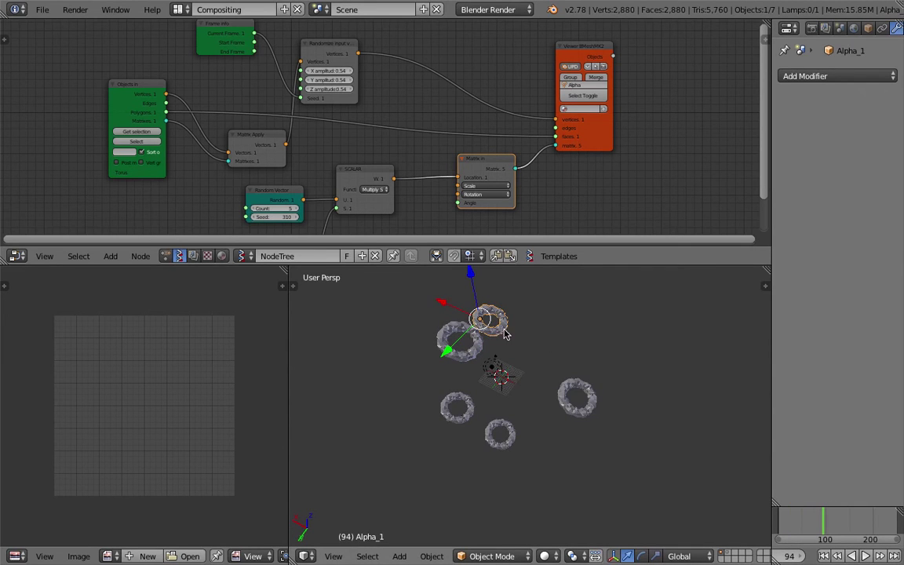
right_click(459, 343)
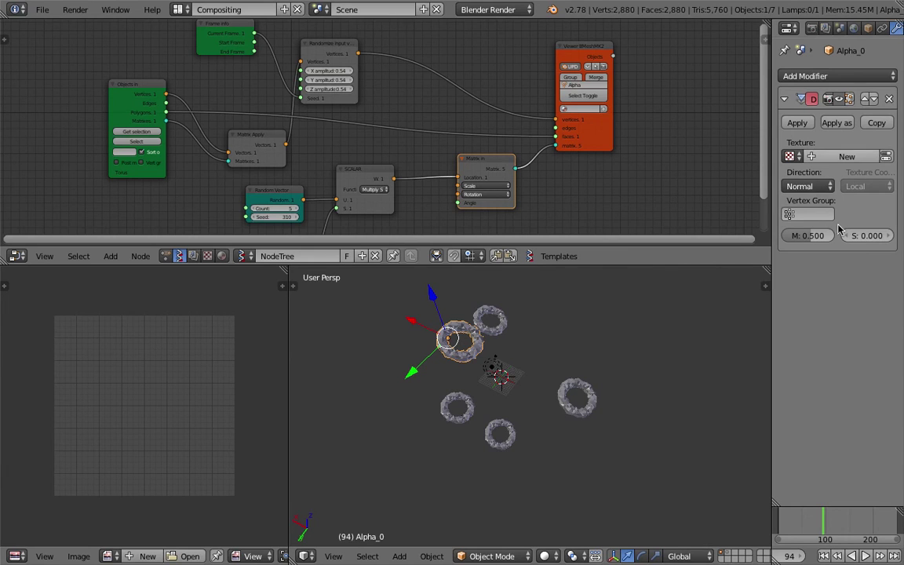
Widen the properties editor, enlarge the node editor, and add an Apply matrix to mesh node below the viewer node.
drag(771, 184, 722, 187)
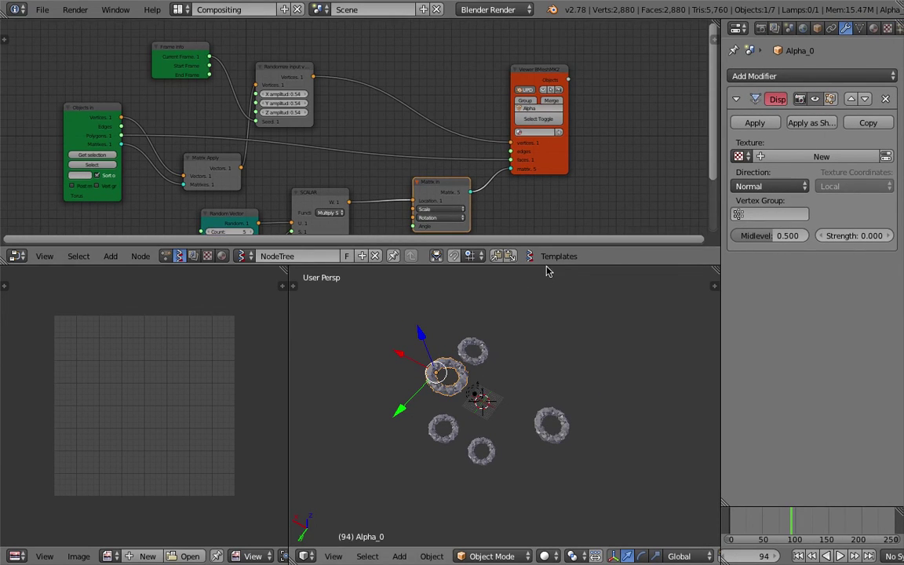
drag(544, 266, 514, 413)
key(shift+a)
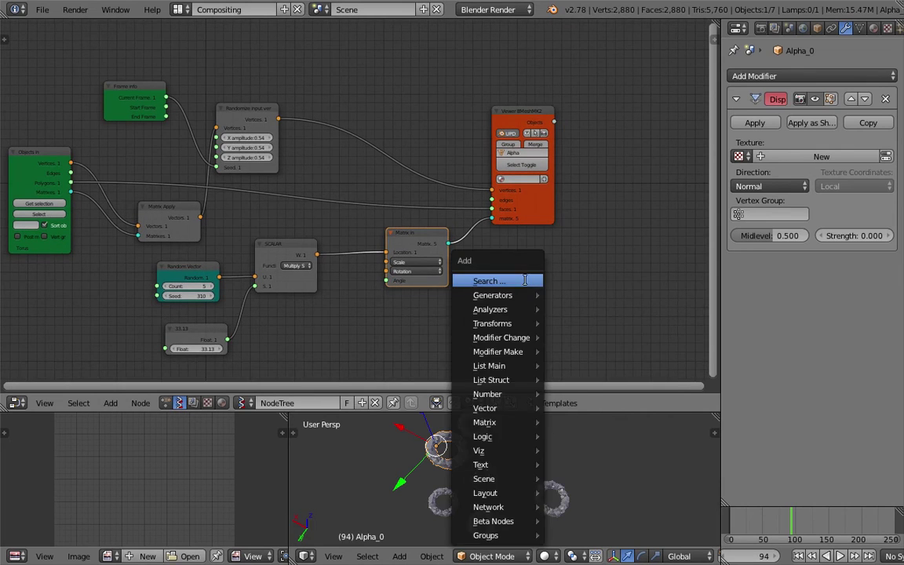
click(525, 277)
text(appl)
key(Down)
key(Return)
click(518, 267)
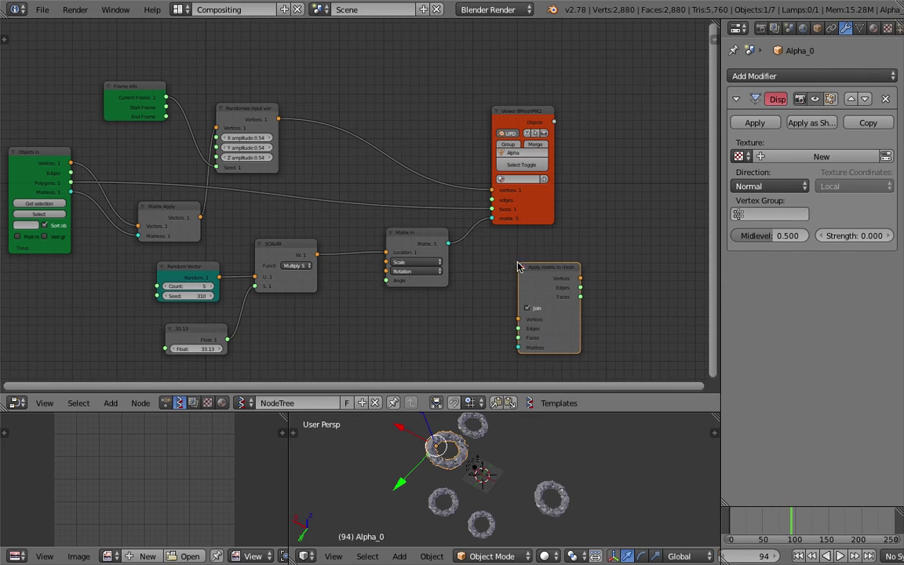
Connect Matrix in to the Matrices input of Apply matrix to mesh and cut its link to the viewer's matrix input.
middle_drag(301, 123, 317, 107)
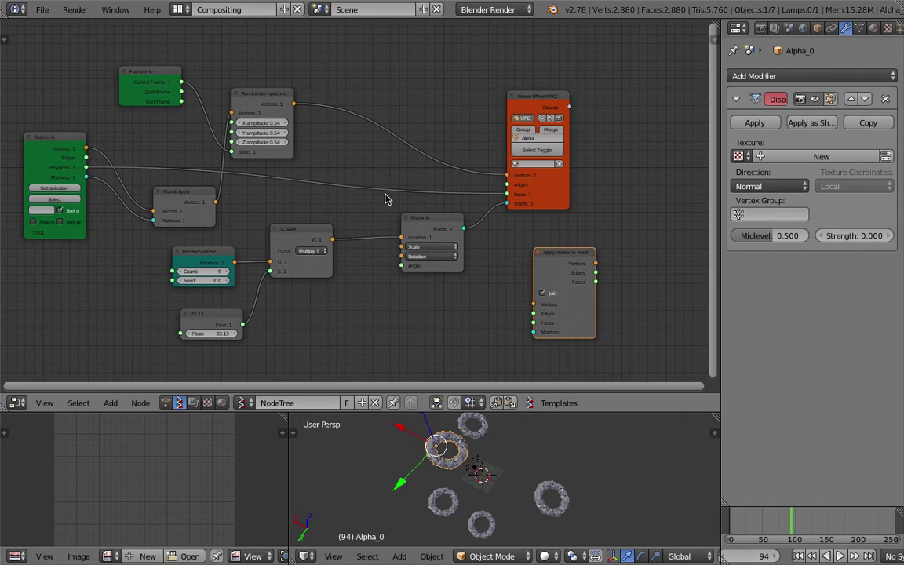
drag(431, 221, 412, 263)
drag(449, 272, 449, 272)
drag(534, 332, 535, 333)
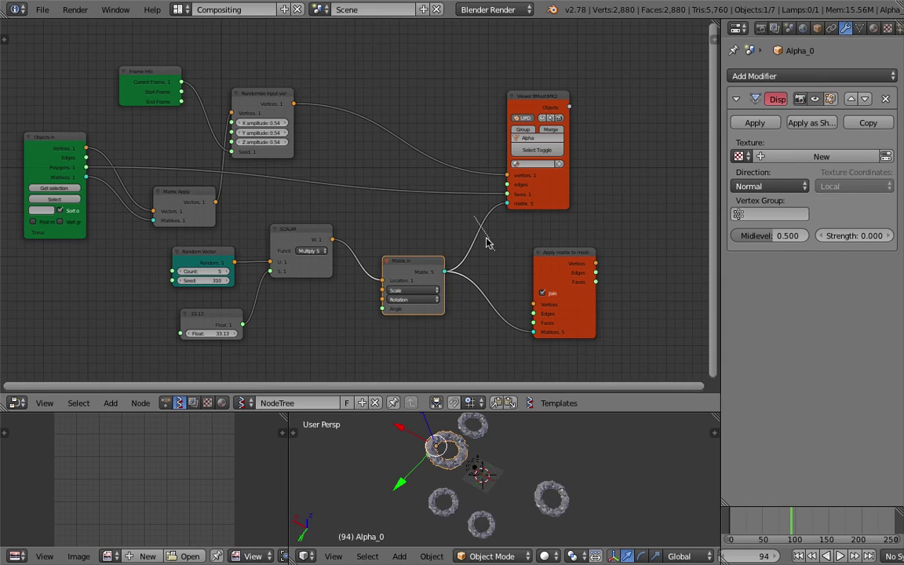
ctrl+right_drag(479, 233, 481, 248)
Route the randomized vertices and the Objects in polygons through Apply matrix to mesh into the viewer's vertices and faces inputs.
mouse_move(294, 103)
mouse_down()
mouse_move(534, 299)
mouse_move(530, 304)
mouse_move(462, 219)
mouse_move(294, 104)
mouse_up()
drag(87, 167, 536, 323)
drag(556, 201, 647, 205)
drag(602, 251, 599, 179)
drag(537, 226, 598, 196)
Enlarge the 3D view, inspect the joined tori as one object, and play the animation.
middle_drag(467, 449, 516, 424)
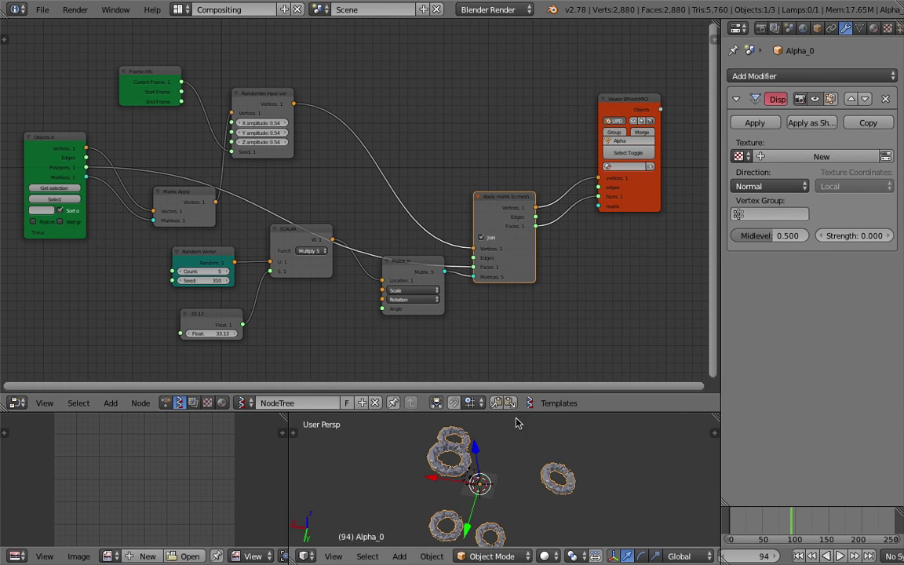
drag(520, 411, 520, 252)
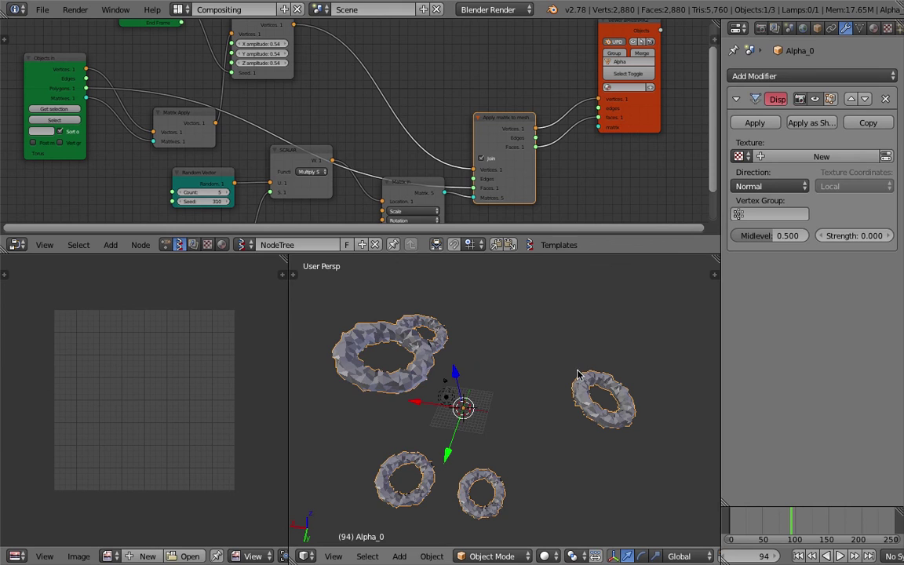
key(a)
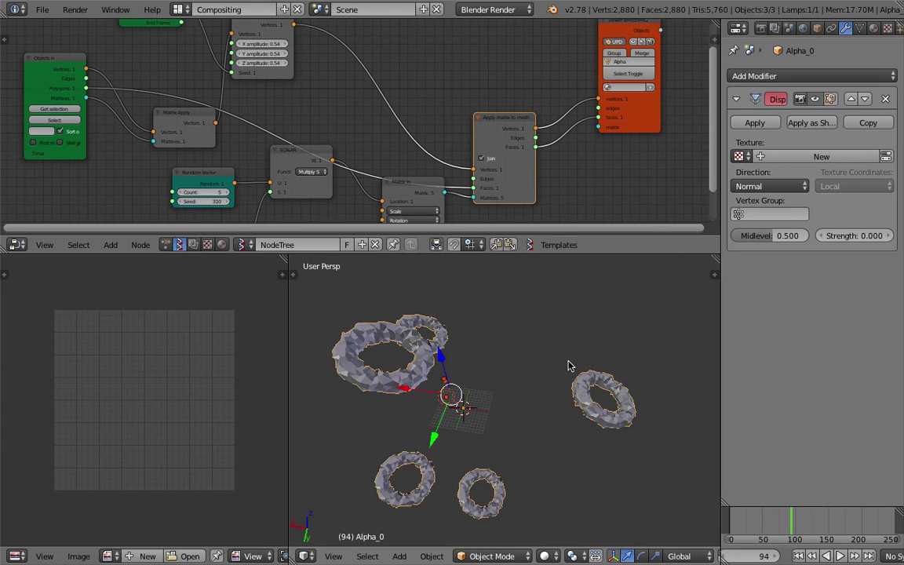
middle_drag(556, 366, 573, 379)
right_click(574, 383)
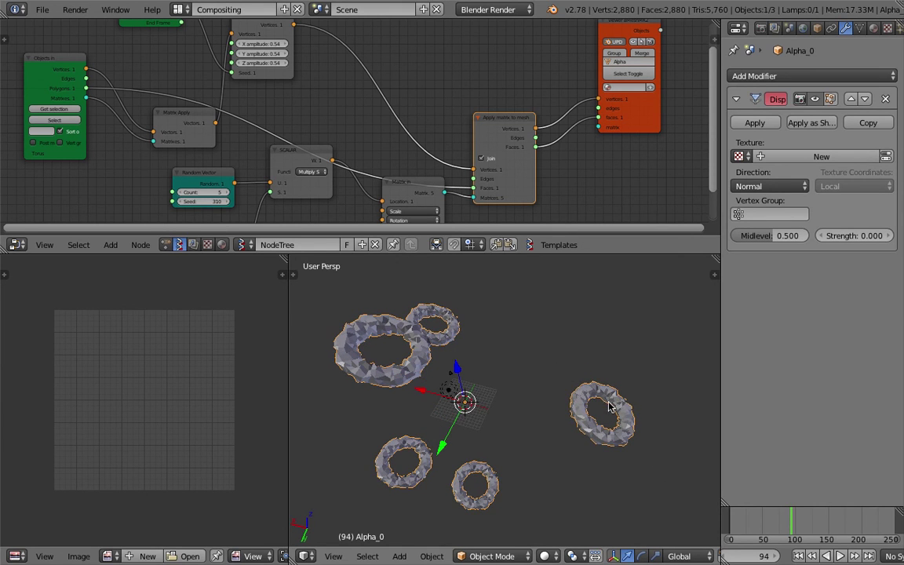
key(alt+a)
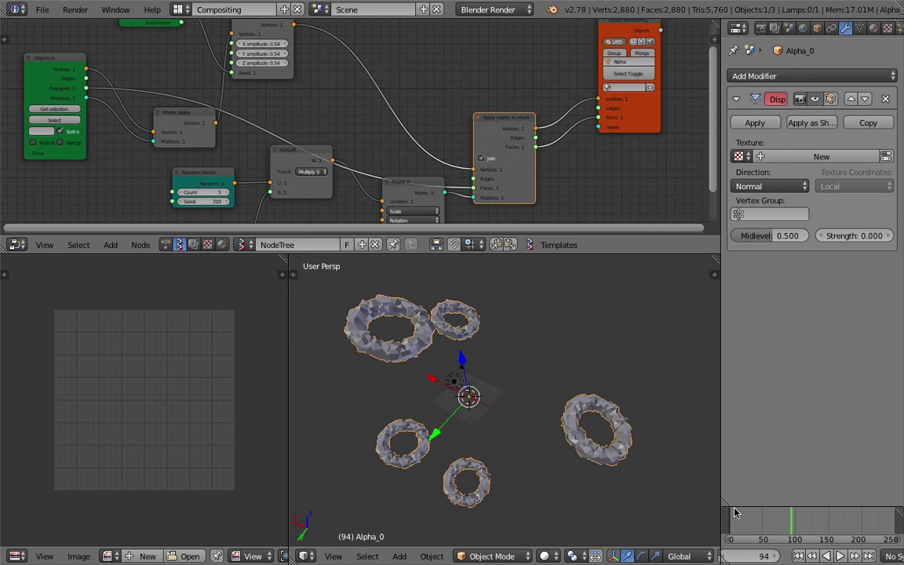
key(alt+a)
Move the Viewer BMeshMK2 node farther from Apply matrix to mesh and save the file over the existing version.
middle_drag(525, 132, 480, 125)
drag(571, 119, 634, 119)
middle_drag(633, 119, 589, 122)
key(ctrl+s)
click(585, 122)
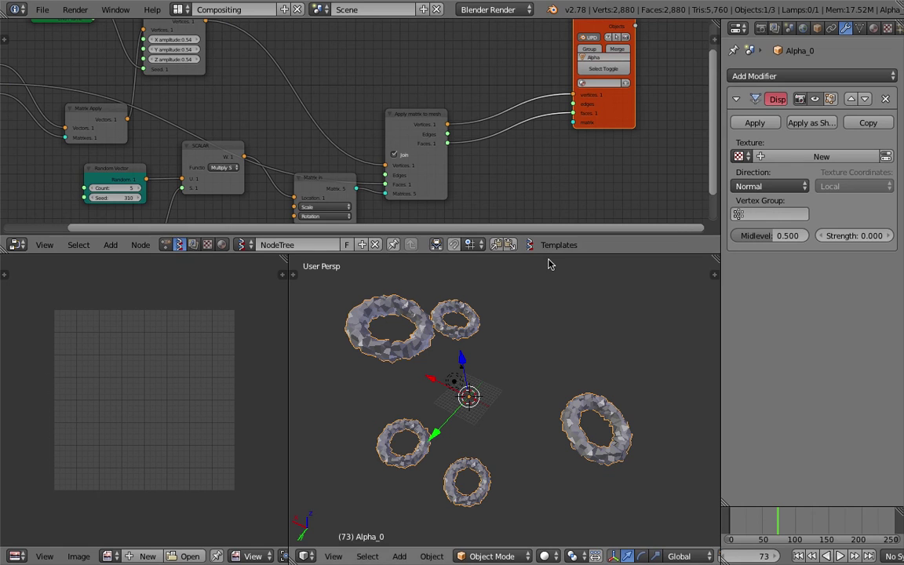
Enlarge the node editor and spread the Apply matrix to mesh and Matrix in nodes apart.
drag(552, 255, 541, 308)
middle_drag(449, 223, 496, 184)
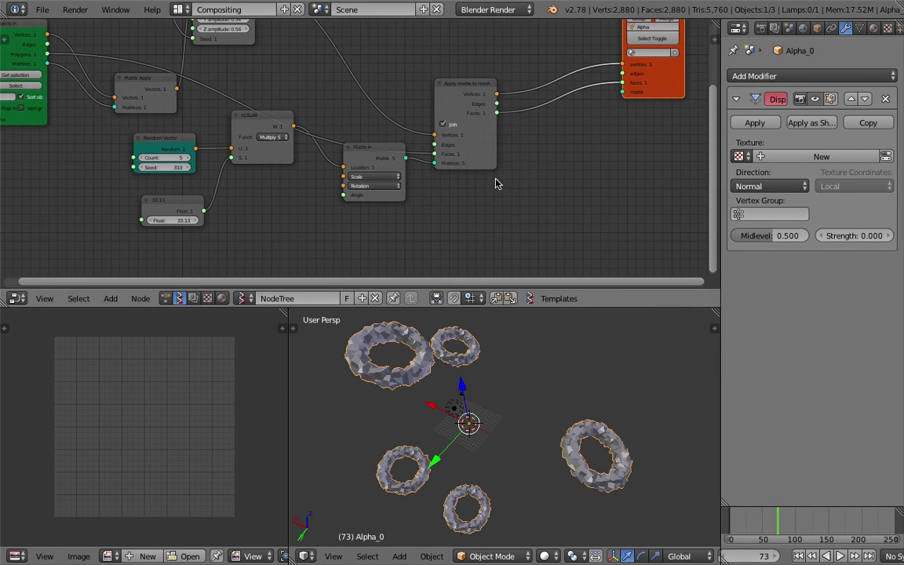
drag(483, 154, 523, 118)
drag(380, 186, 420, 206)
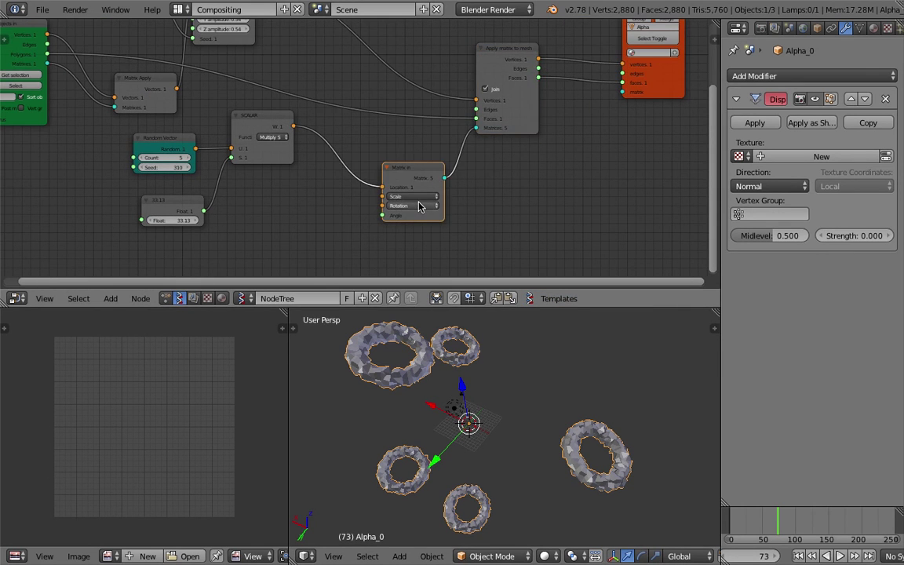
Add a Random node below the 33.13 Float node and set its count to 5.
scroll(420, 206, up, 2)
key(shift+a)
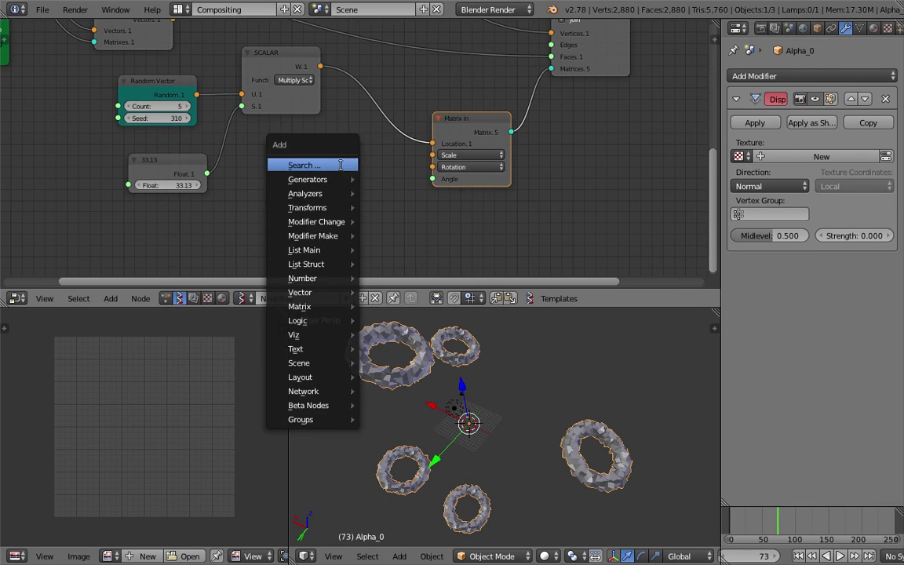
click(342, 165)
text(random)
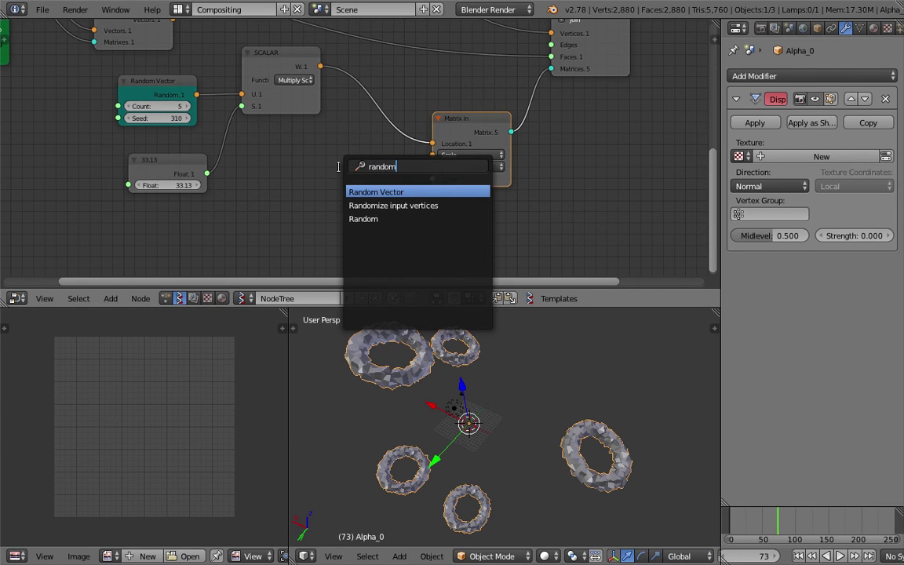
key(Down)
key(Down)
key(Return)
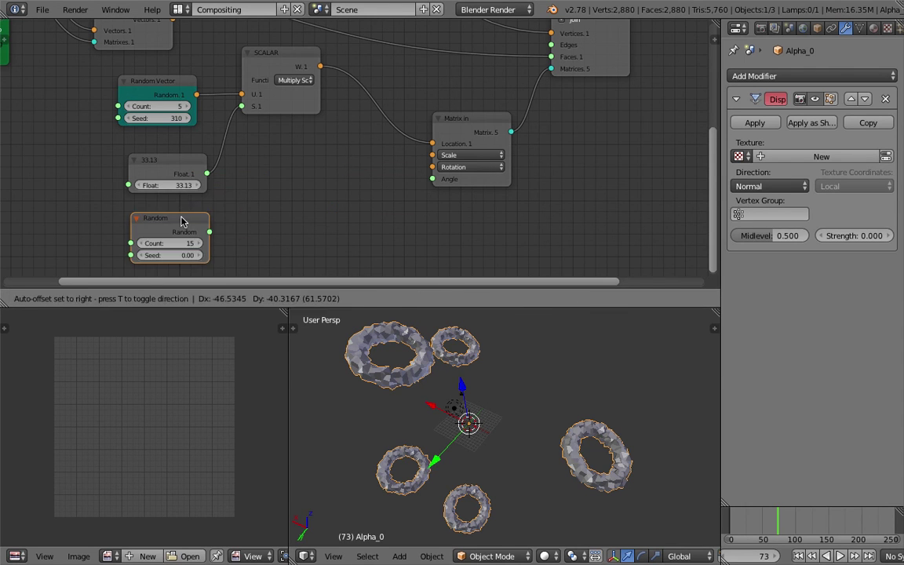
click(180, 217)
middle_drag(188, 266, 212, 184)
drag(217, 165, 248, 164)
middle_drag(216, 165, 209, 216)
click(193, 211)
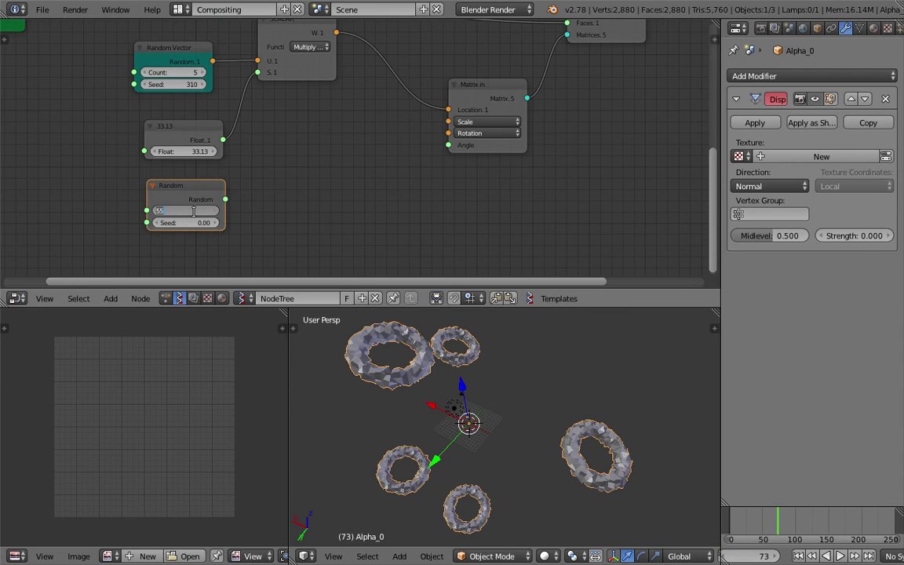
text(5)
key(Return)
Add a Map Range node beside the Random node and connect the Random output to its Value input.
key(shift+a)
click(304, 180)
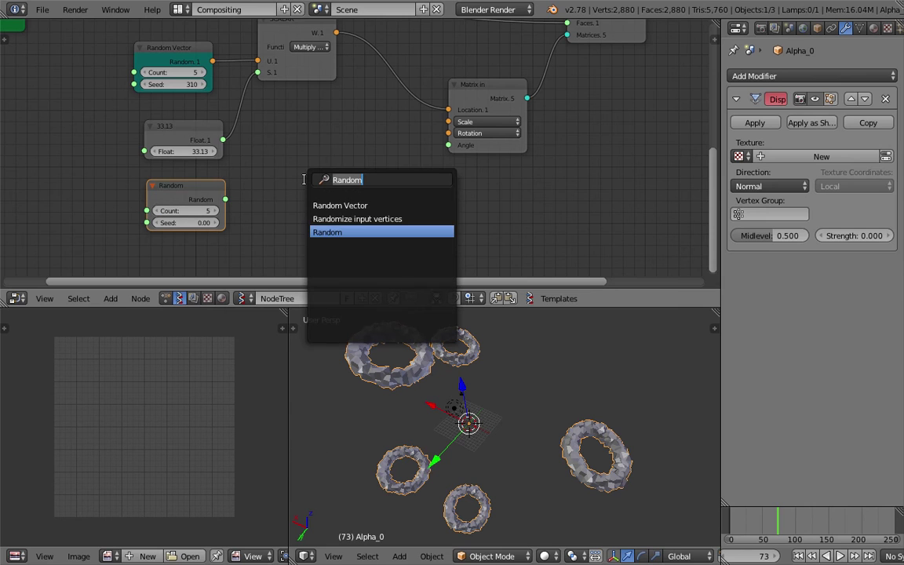
text(map)
key(Return)
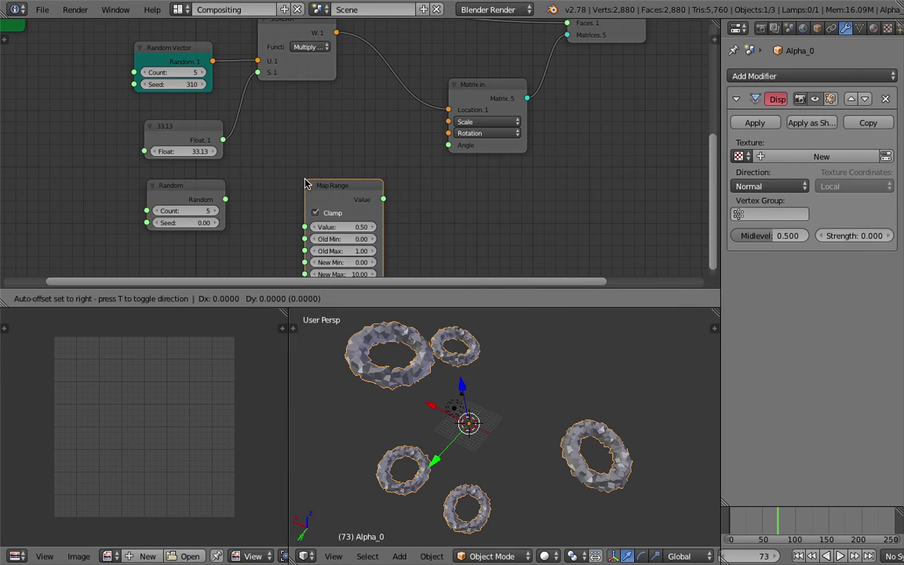
click(266, 124)
drag(225, 199, 285, 192)
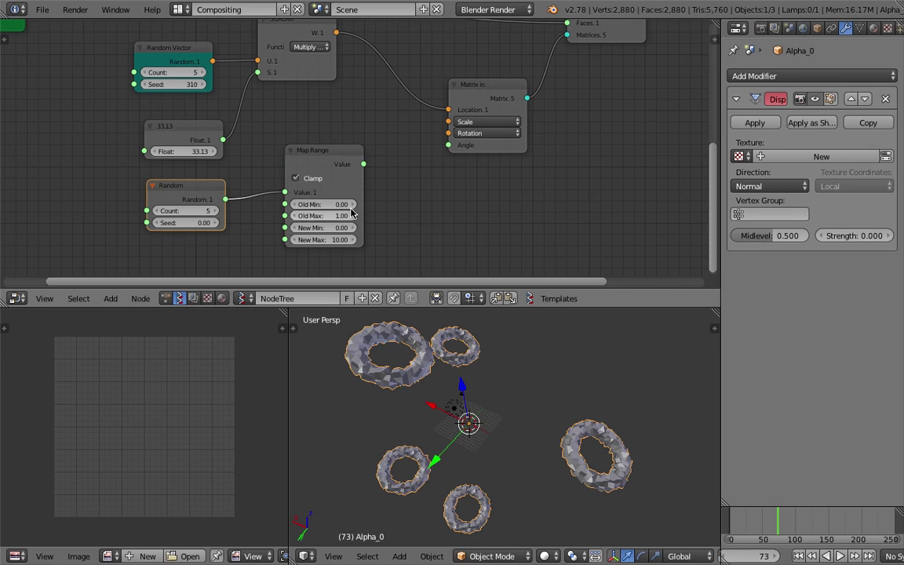
Set the Map Range node's Old Max to 1, New Min to 3 and New Max to 5.
click(339, 216)
text(1)
key(Tab)
text(3)
key(Tab)
text(5)
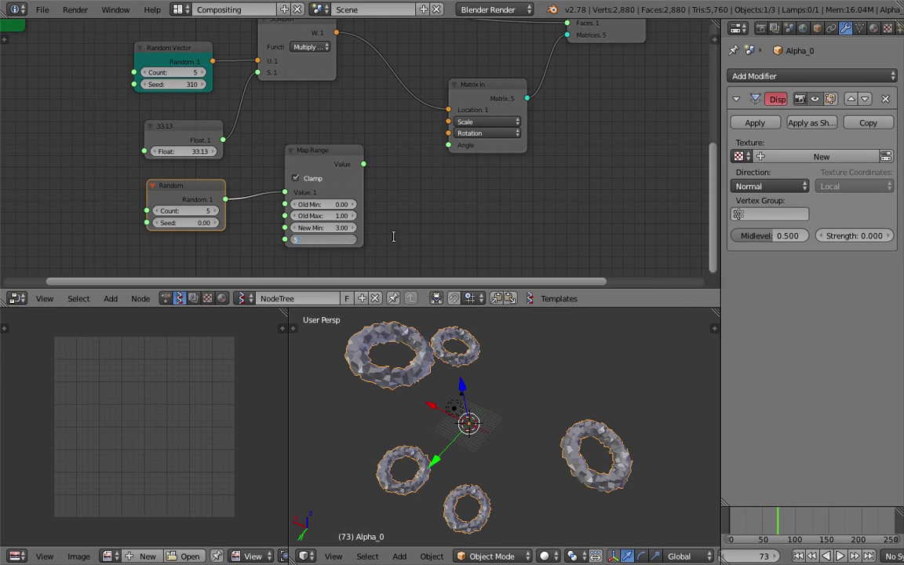
key(Return)
Shift the Map Range node slightly and add a Vector in node between it and Matrix in.
drag(361, 165, 348, 173)
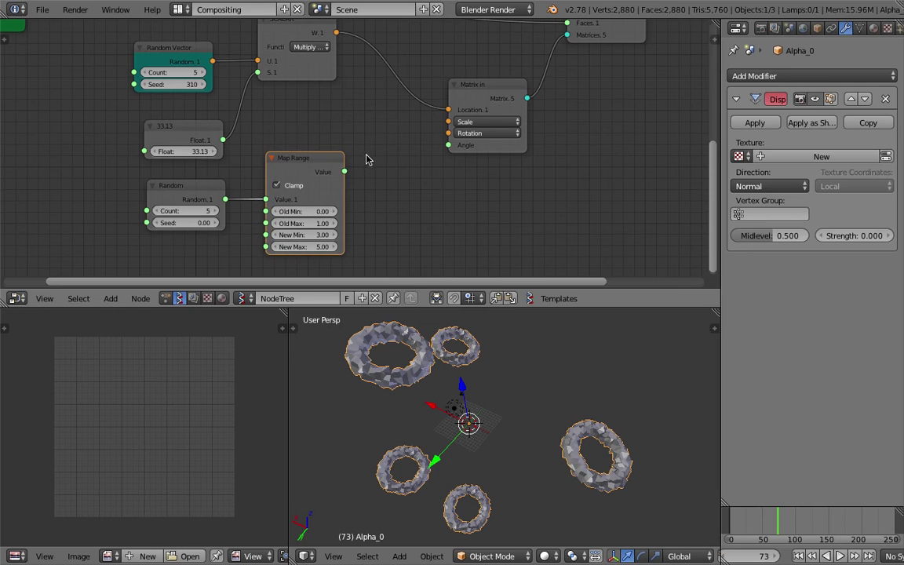
key(shift+a)
click(367, 163)
text(vec)
click(426, 202)
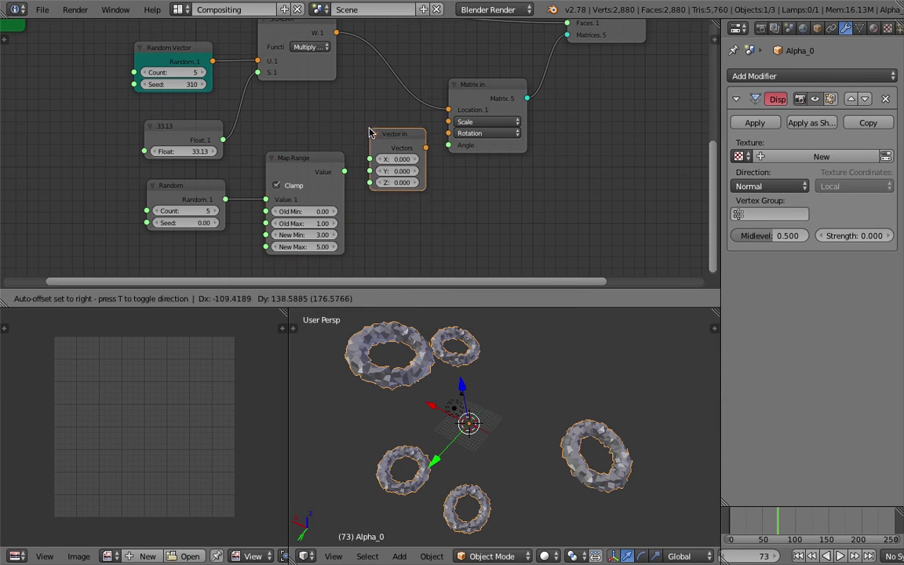
click(369, 119)
Connect the Map Range value to Vector in's X, Y and Z, route its vectors into Matrix in's Scale, and scrub the timeline.
drag(345, 171, 370, 147)
drag(345, 171, 370, 171)
drag(426, 137, 448, 121)
drag(770, 521, 797, 520)
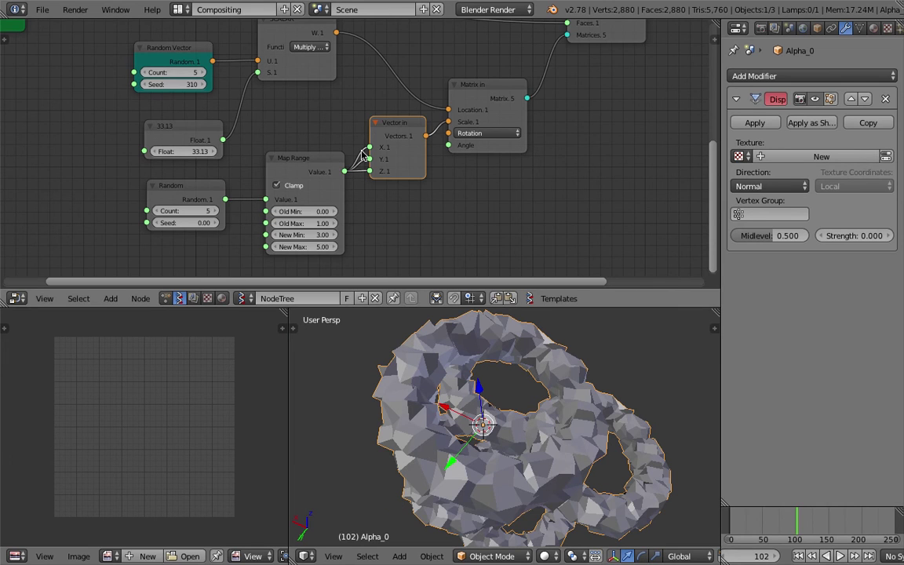
Set the Random node's seed to 3.30, spread the nodes apart, and save the file over the existing version.
drag(307, 157, 302, 166)
drag(188, 221, 243, 223)
scroll(188, 204, down, 2)
middle_drag(172, 186, 231, 222)
click(242, 205)
drag(138, 39, 95, 38)
key(ctrl+s)
click(93, 38)
Reposition the Random and Map Range nodes and change the Random node's seed to 4.05.
middle_drag(304, 211, 304, 178)
drag(292, 193, 274, 193)
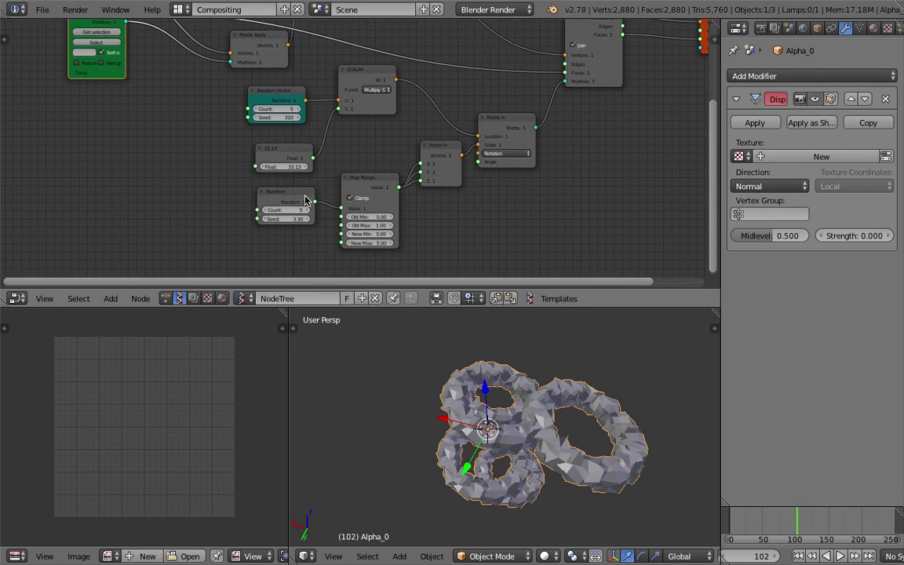
drag(355, 193, 345, 186)
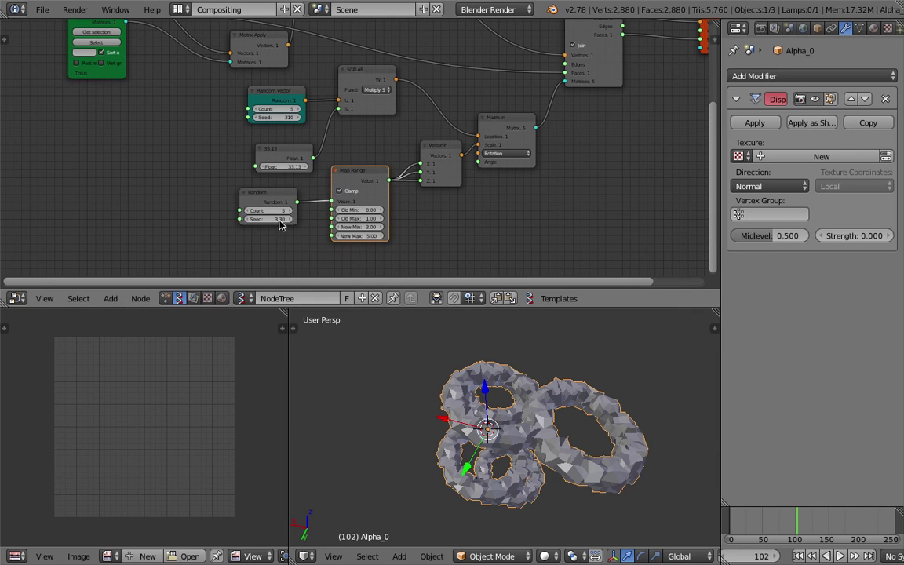
drag(281, 220, 445, 414)
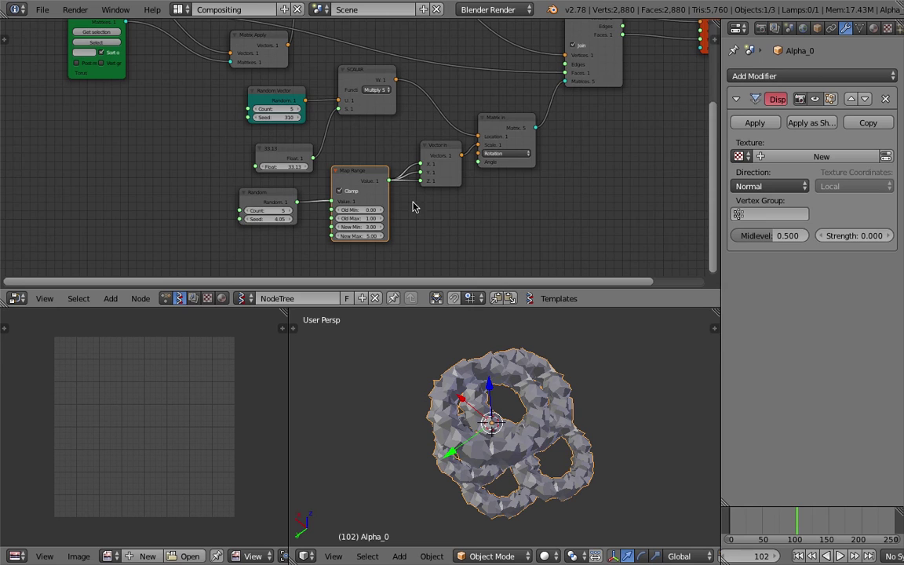
Set the Map Range node's New Min to 0.4 and New Max to 1, and check the tori at another frame.
scroll(408, 220, up, 1)
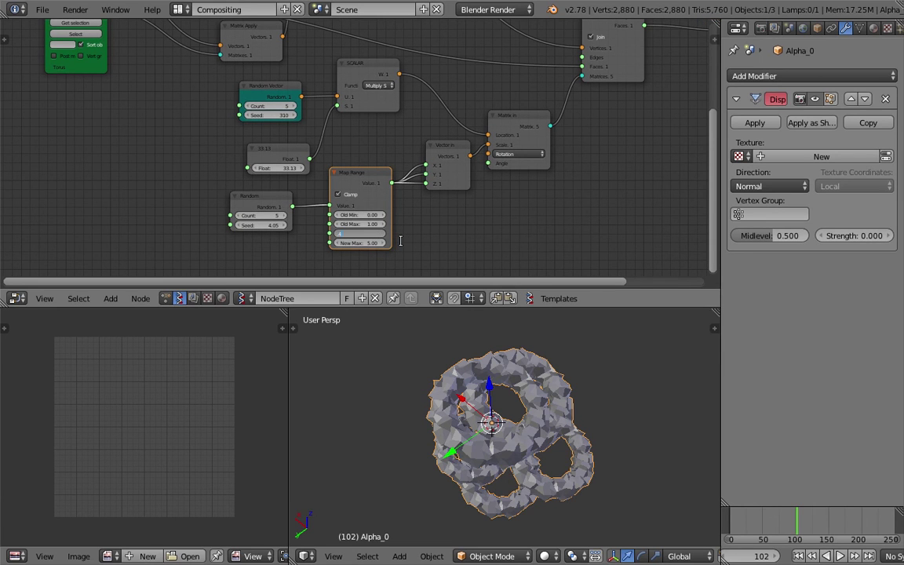
key(Tab)
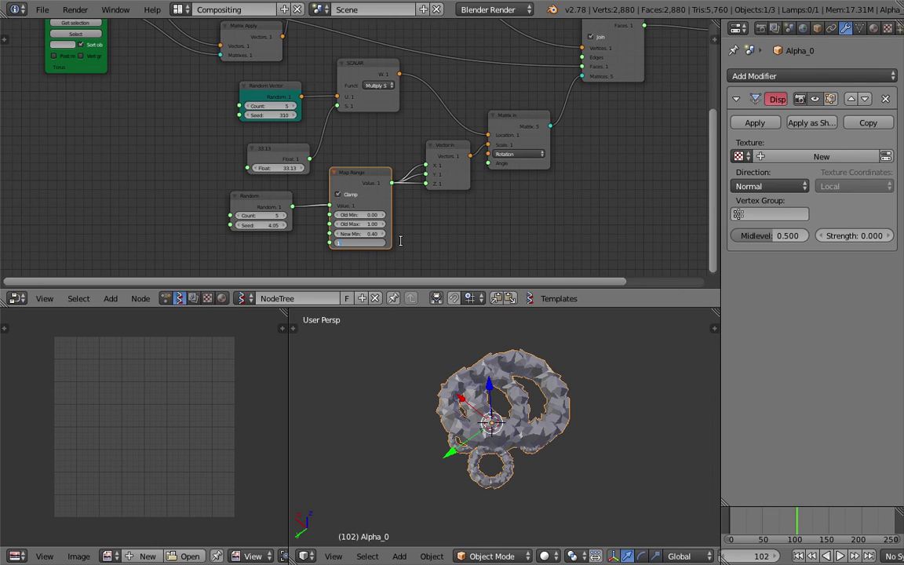
key(Return)
scroll(516, 428, up, 4)
drag(759, 521, 768, 524)
key(Escape)
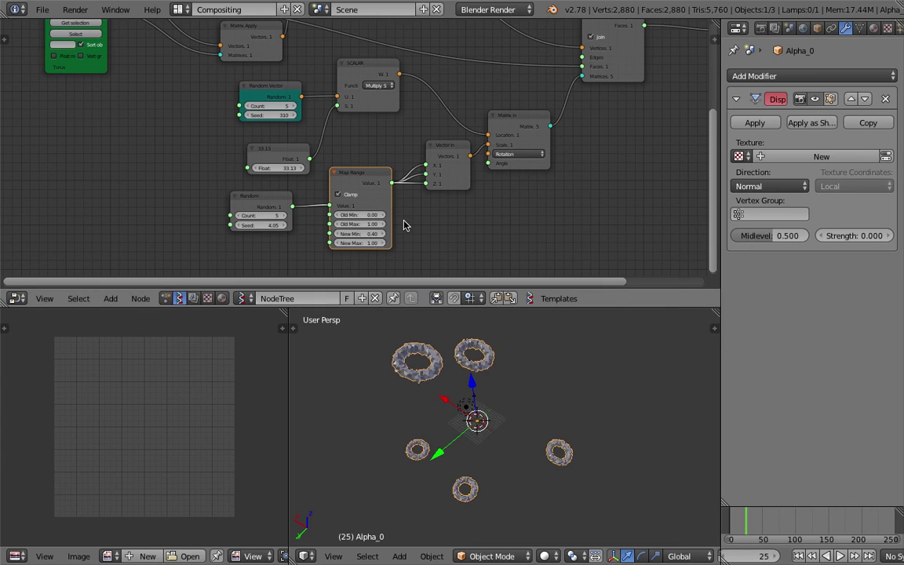
Raise the Map Range node's New Max to 1.6, go to frame 72, and save the file over the existing version.
click(351, 244)
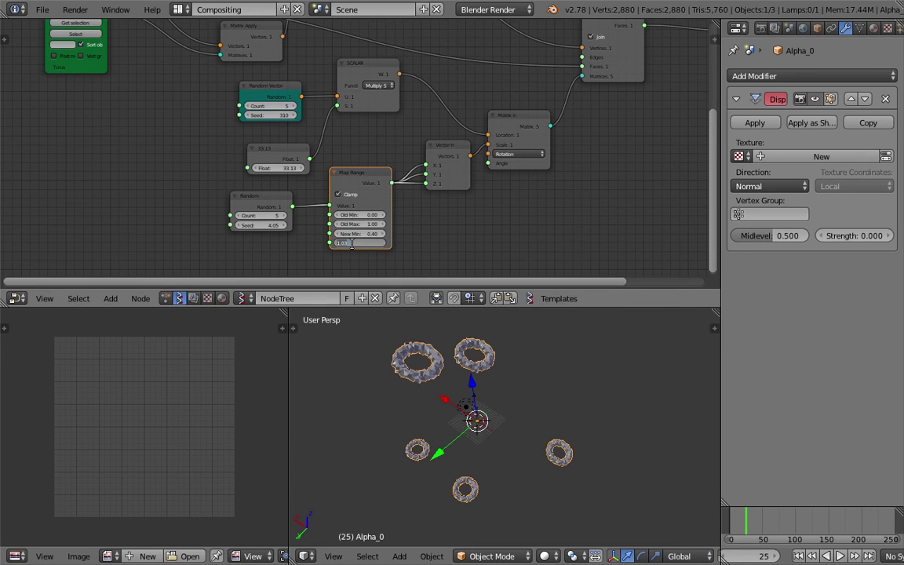
text(1.6)
key(Return)
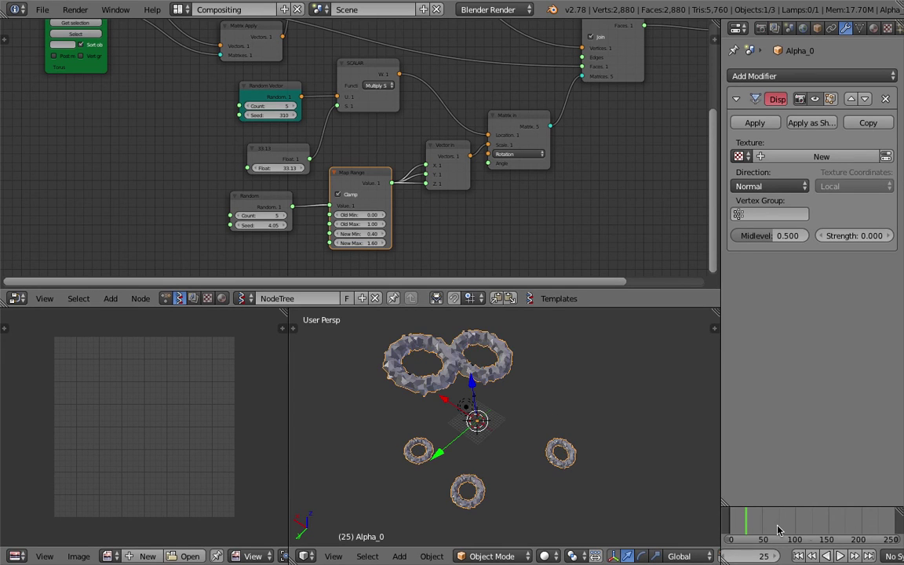
click(777, 525)
key(ctrl+s)
click(468, 180)
Move Matrix in farther from Vector in, enlarge the node editor, and add a Float node below Matrix in.
drag(541, 121, 563, 112)
middle_drag(525, 152, 516, 152)
scroll(503, 176, up, 1)
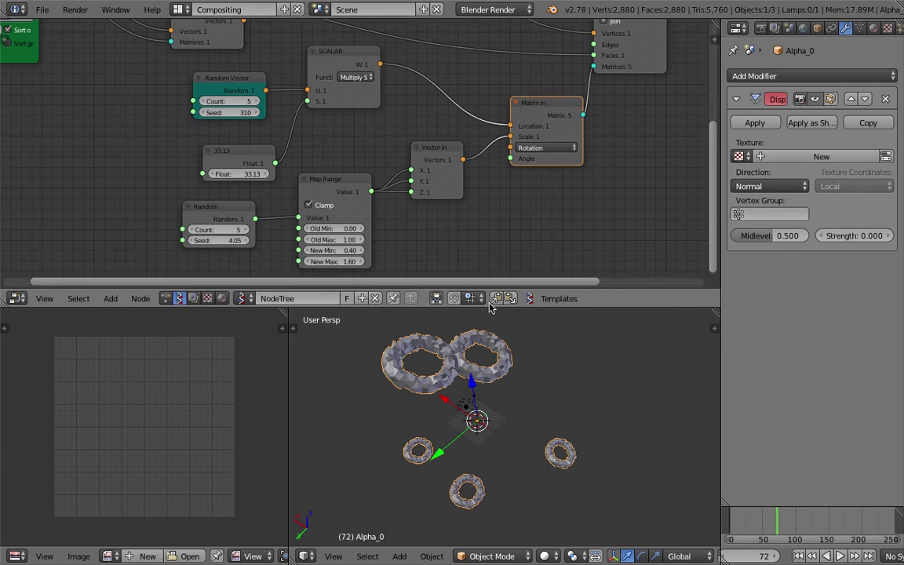
drag(490, 307, 490, 392)
key(space)
text(angle)
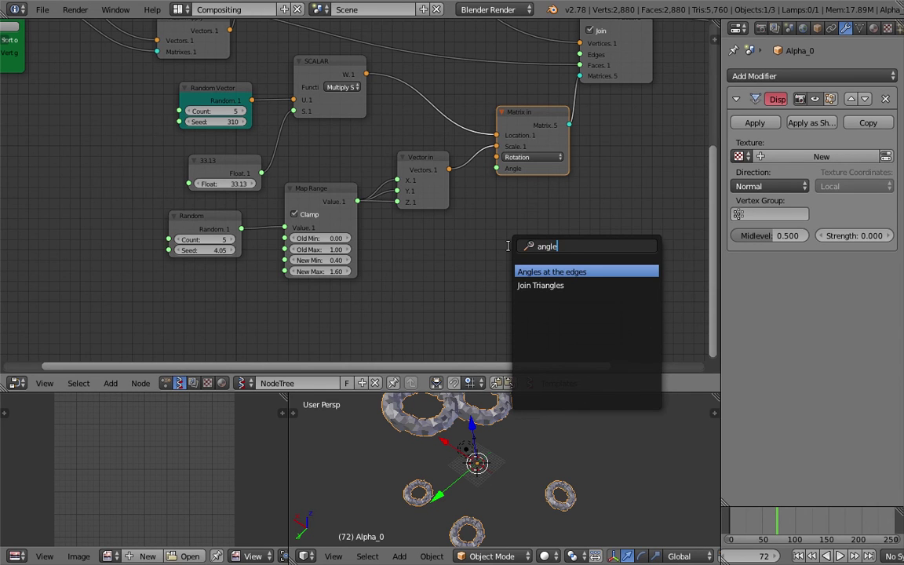
text(float)
key(Down)
key(Return)
click(495, 263)
Set the new Float node to 180, connect it to Matrix in's Angle input, and save the file.
click(532, 287)
text(360)
key(Return)
click(536, 290)
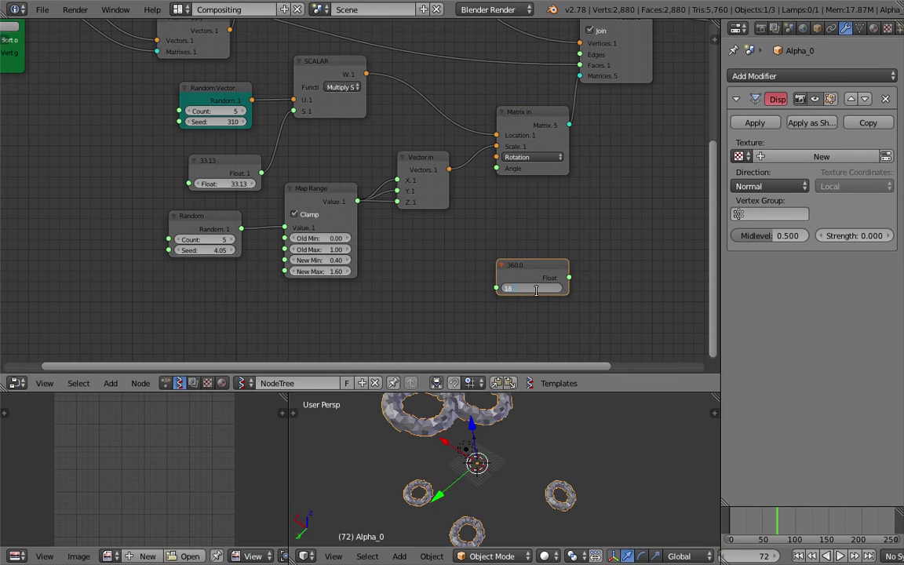
mouse_move(570, 277)
mouse_down()
mouse_move(545, 198)
mouse_move(499, 172)
mouse_move(514, 217)
mouse_move(570, 278)
mouse_up()
key(ctrl+s)
click(590, 208)
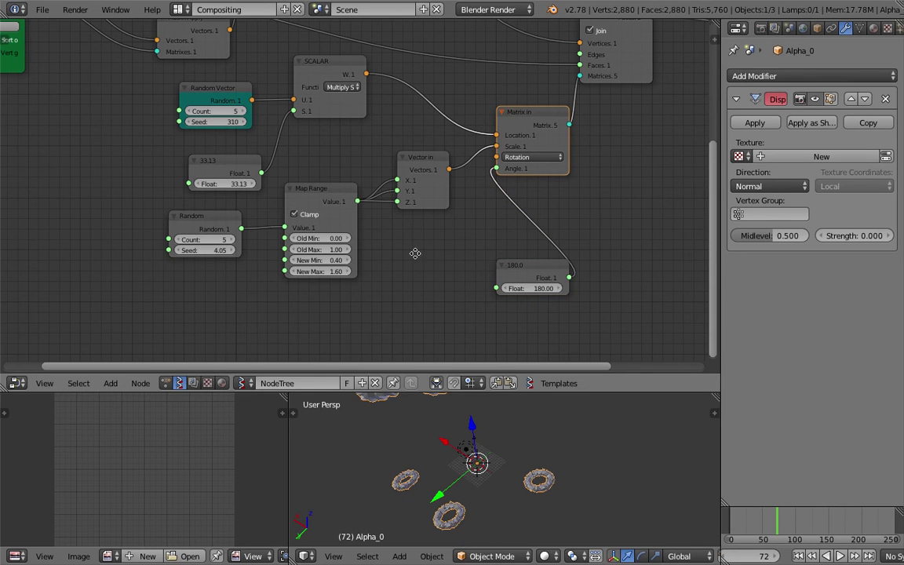
Add a second Random Vector node below Vector in and save the file over the existing version.
key(space)
text(random)
key(Return)
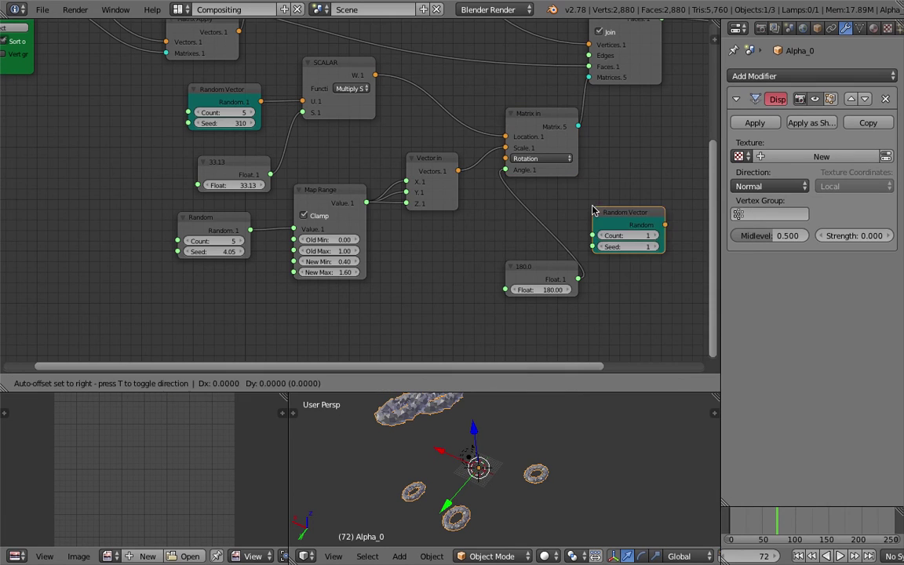
click(416, 237)
key(ctrl+s)
click(424, 235)
Set the new Random Vector's count to 5, connect its output to Matrix in's Rotation input, and save the file.
click(475, 272)
click(478, 265)
click(477, 264)
click(477, 264)
click(478, 273)
click(478, 273)
click(478, 274)
drag(487, 253, 505, 159)
key(ctrl+s)
click(505, 160)
Inspect the rotated tori at several frames and change the rotation Random Vector's seed to 55.
drag(776, 525, 754, 524)
middle_drag(540, 490, 495, 488)
drag(763, 522, 800, 520)
drag(459, 274, 550, 274)
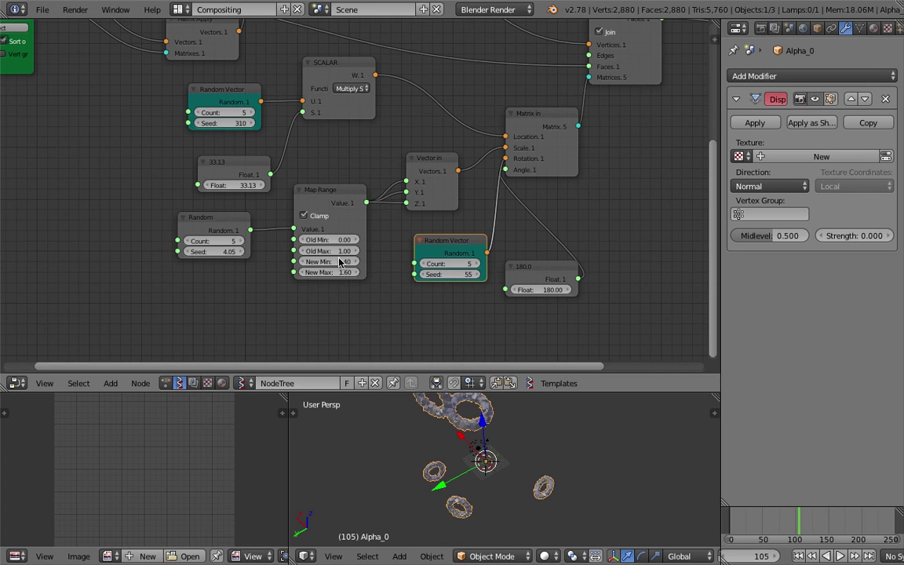
Move the 33.13 Float node away from the SCALAR node and add a Frame info node beside it.
scroll(314, 235, down, 2)
middle_drag(161, 103, 214, 159)
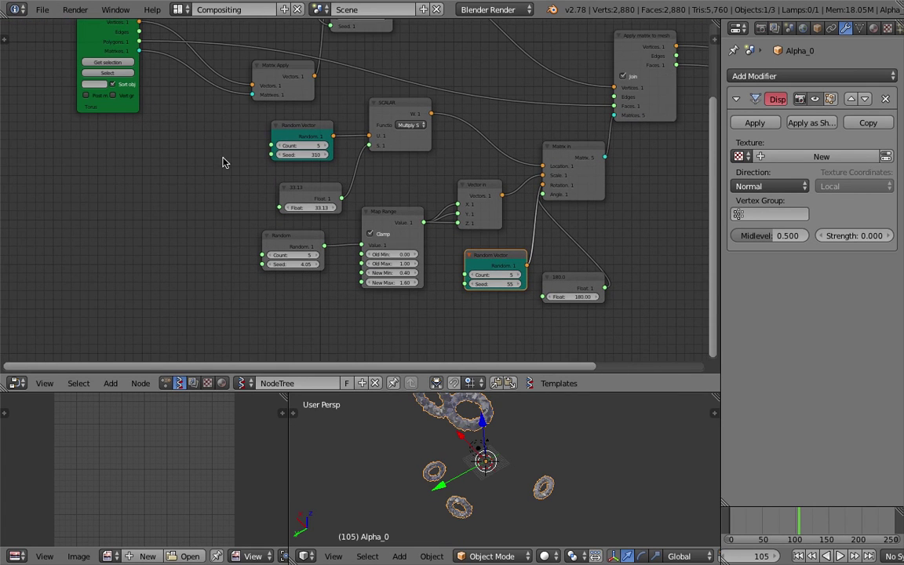
click(298, 197)
drag(299, 197, 246, 186)
key(ctrl+space)
text(fra)
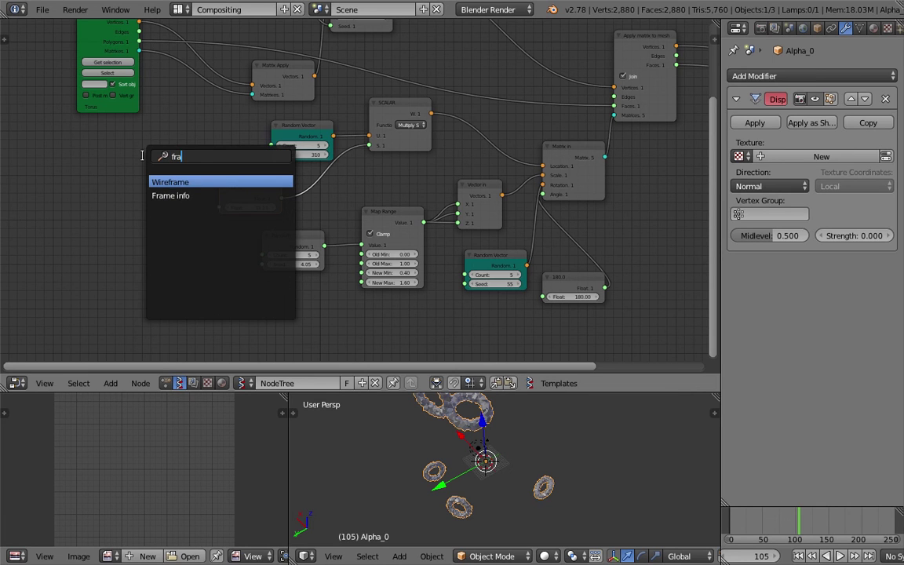
text(me)
key(Down)
key(Return)
click(141, 174)
Feed Frame info's Current Frame into the seeds of both Random Vector nodes and briefly play the animation.
drag(188, 182, 466, 284)
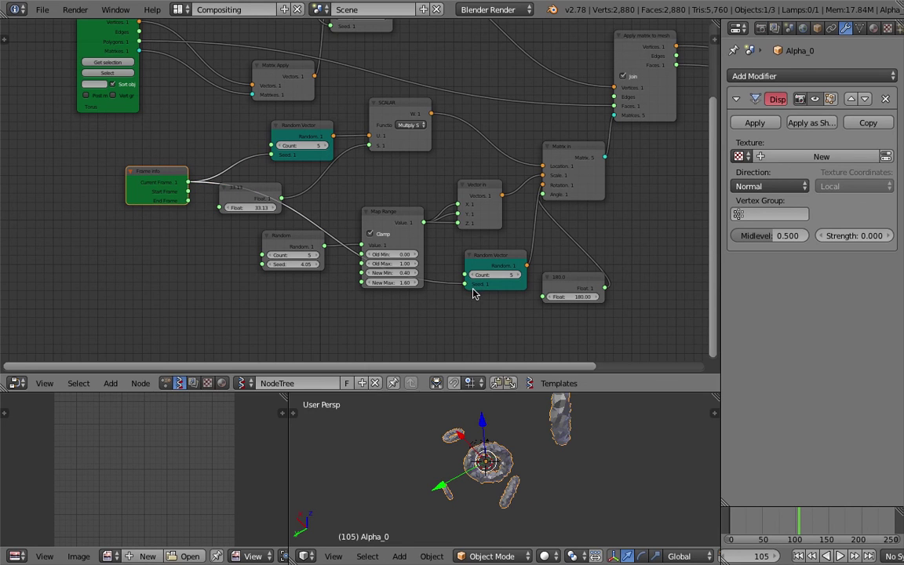
click(843, 556)
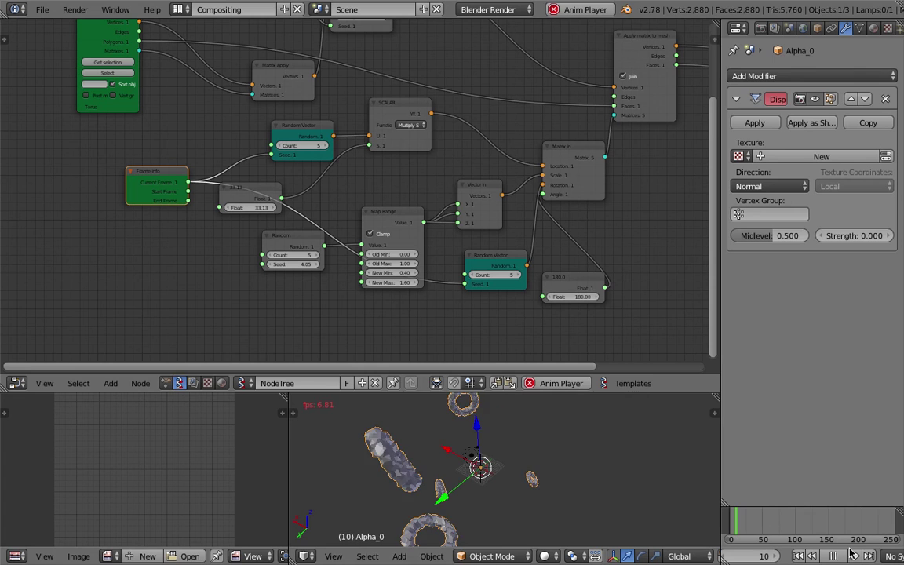
click(833, 556)
Enlarge the 3D view and save the file over the existing version.
drag(597, 392, 550, 236)
key(ctrl+s)
click(525, 342)
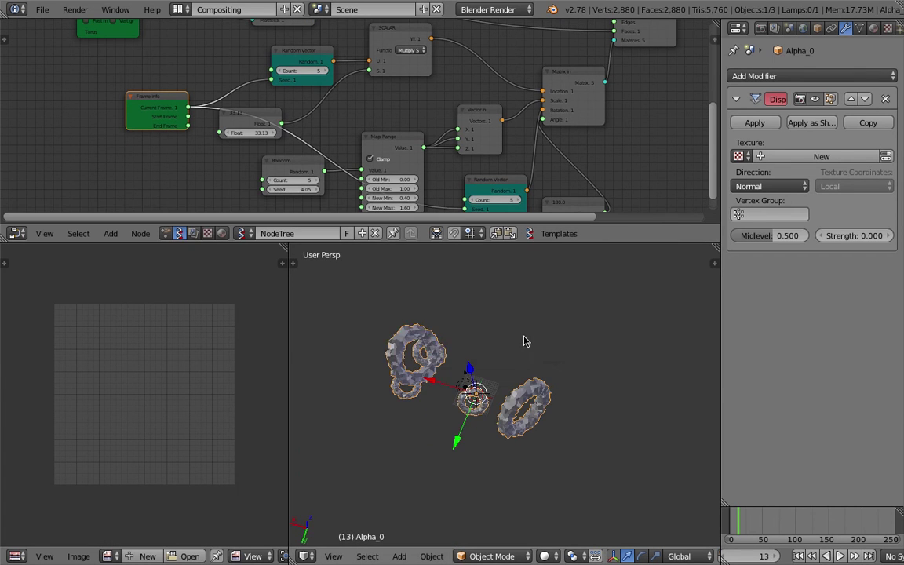
Enlarge the node editor, set the Random node's count to 10, and play the animation to check the tori.
middle_drag(247, 111, 255, 146)
scroll(256, 149, up, 2)
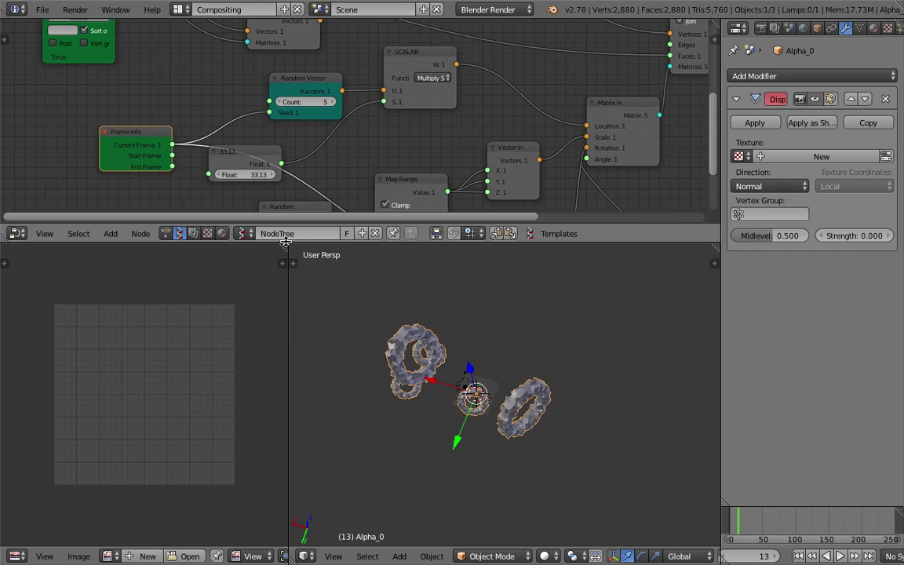
drag(285, 242, 271, 327)
middle_drag(253, 283, 258, 269)
click(299, 254)
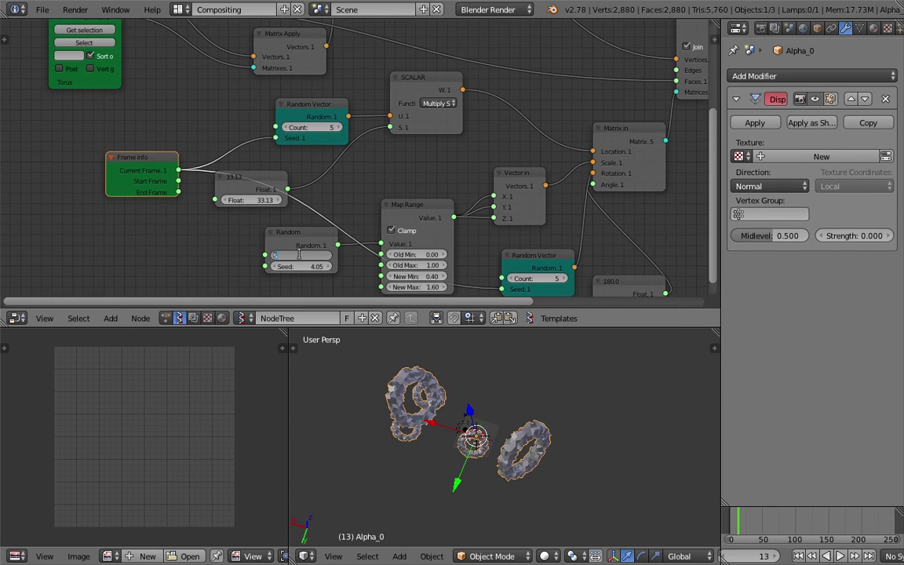
text(10)
key(Return)
key(alt+a)
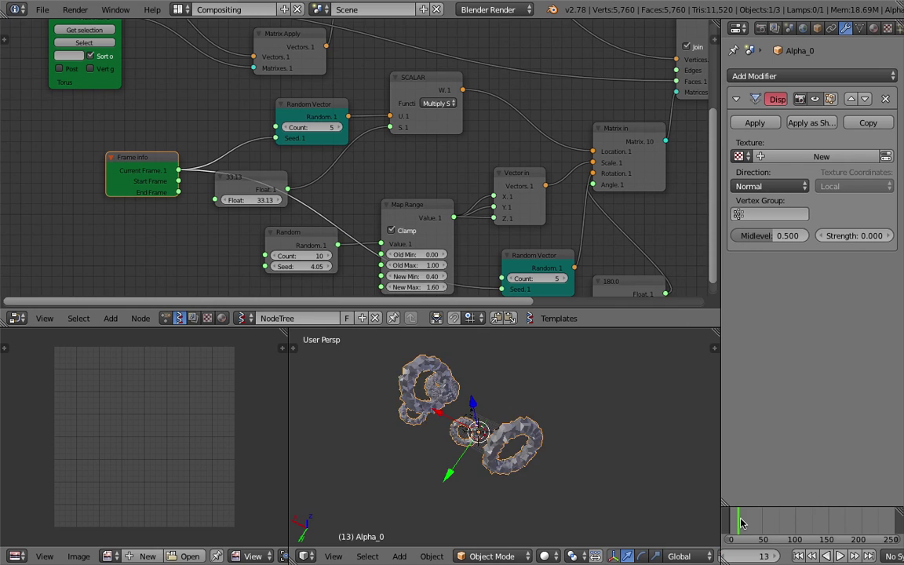
key(alt+a)
Set the count of both Random Vector nodes to 10 and check the tori in the 3D view.
double_click(546, 279)
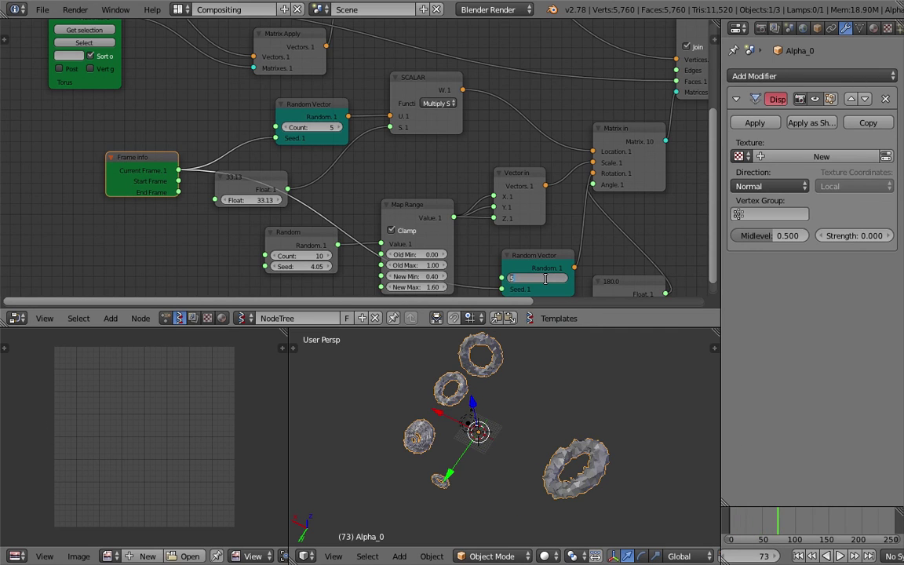
text(10)
key(Return)
double_click(328, 126)
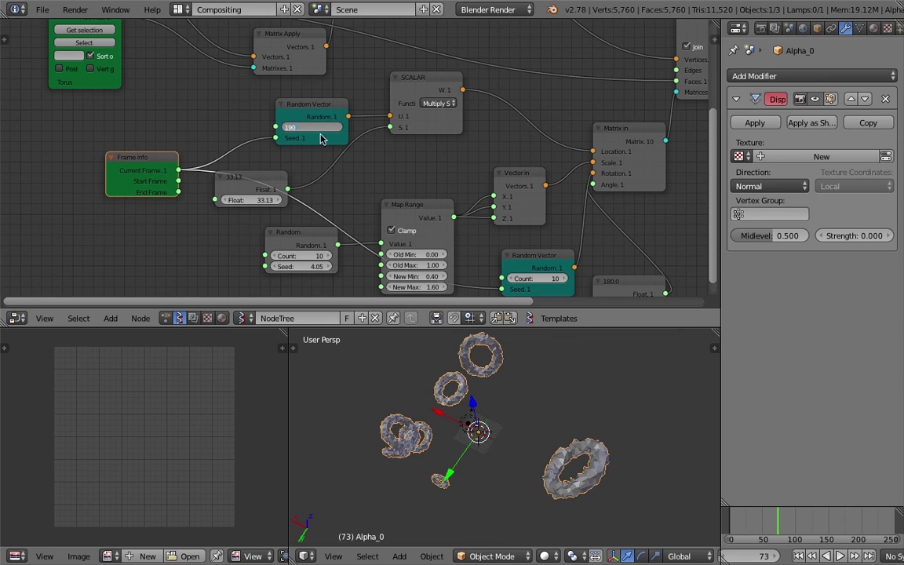
text(190)
key(Return)
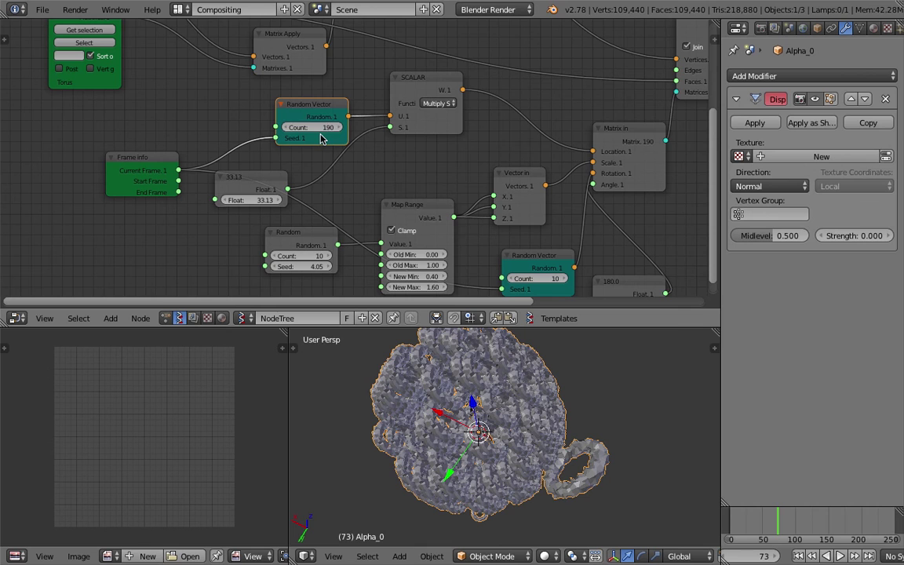
text(0)
key(Return)
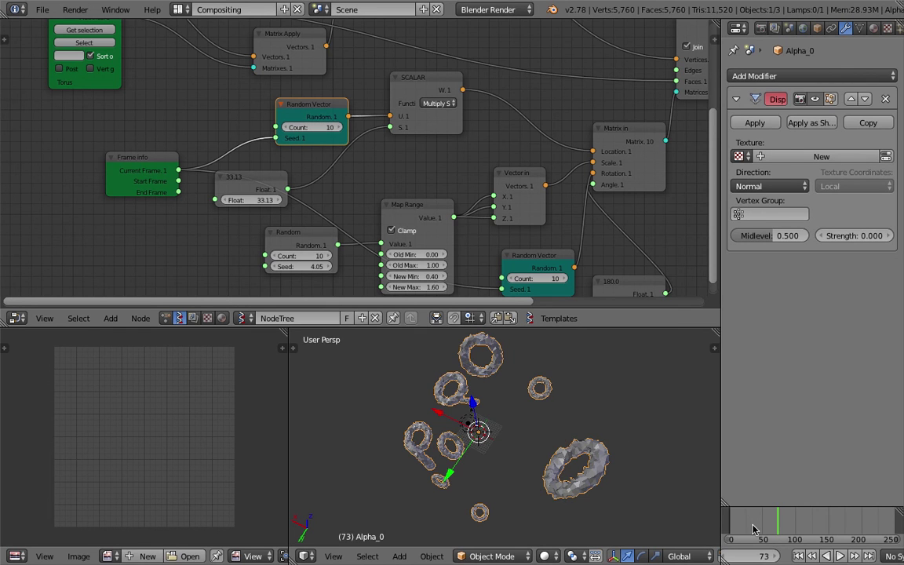
middle_drag(509, 450, 540, 382)
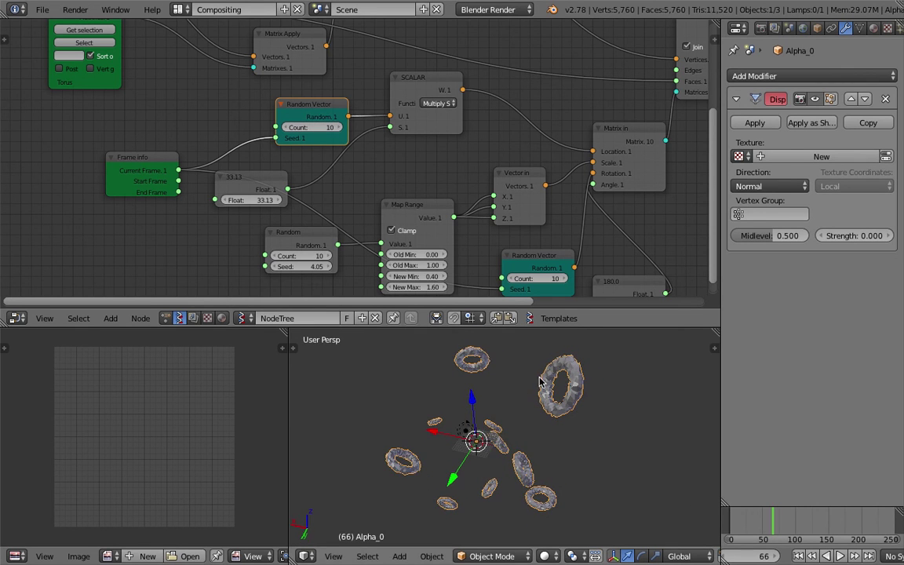
Widen the properties area, set the Displace modifier's strength to 0, and save the file.
drag(721, 103, 600, 110)
drag(851, 242, 890, 241)
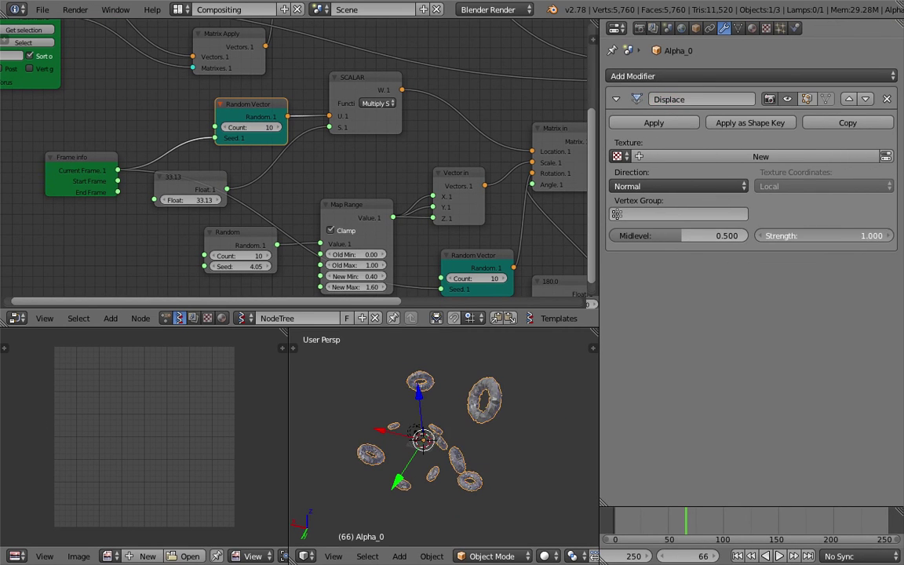
text(0)
key(Return)
key(super+s)
click(847, 244)
click(47, 11)
mouse_move(111, 278)
click(228, 292)
click(90, 431)
key(Return)
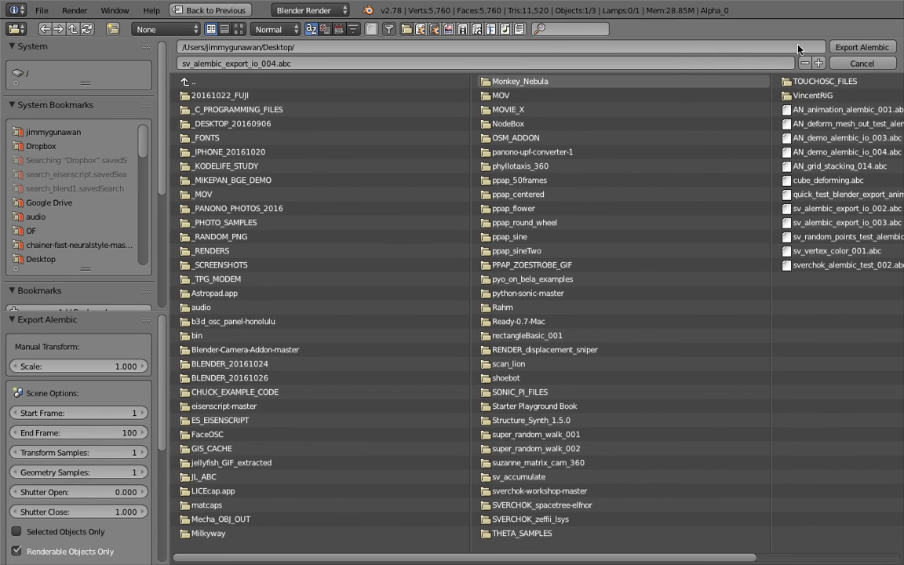
click(856, 64)
Save the project under the next incremental version number, 005, on the Desktop.
click(42, 10)
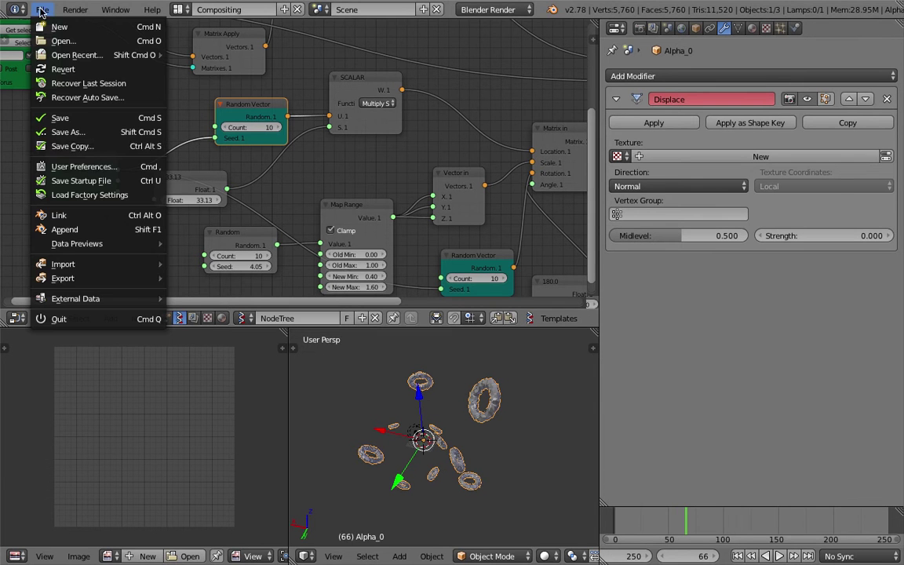
click(98, 133)
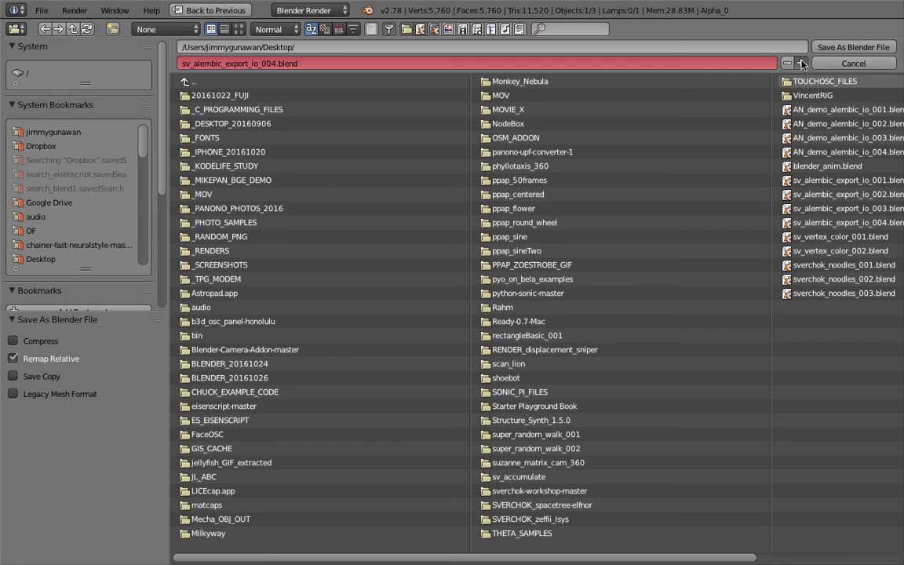
click(856, 45)
Export the scene as Alembic to sv_alembic_export_io_005.abc with the end frame set to 100.
click(42, 10)
mouse_move(93, 286)
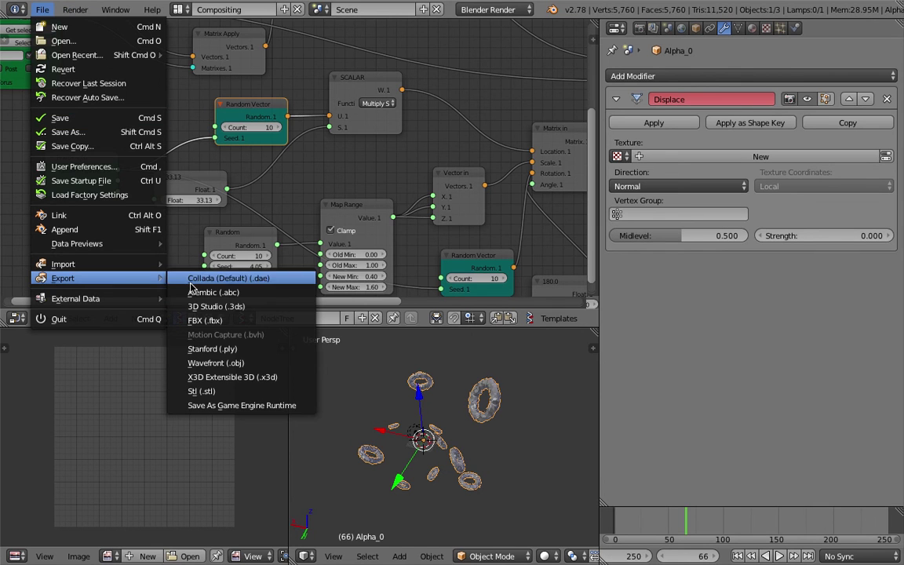
click(210, 290)
click(111, 433)
text(100)
key(Return)
click(862, 47)
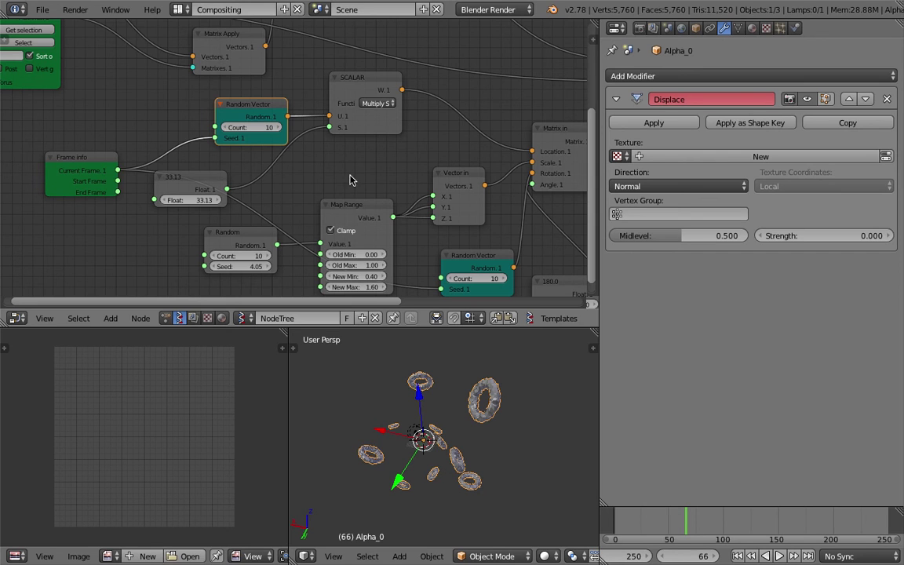
Start a new file and delete the default cube.
click(43, 10)
click(47, 22)
click(61, 37)
key(Delete)
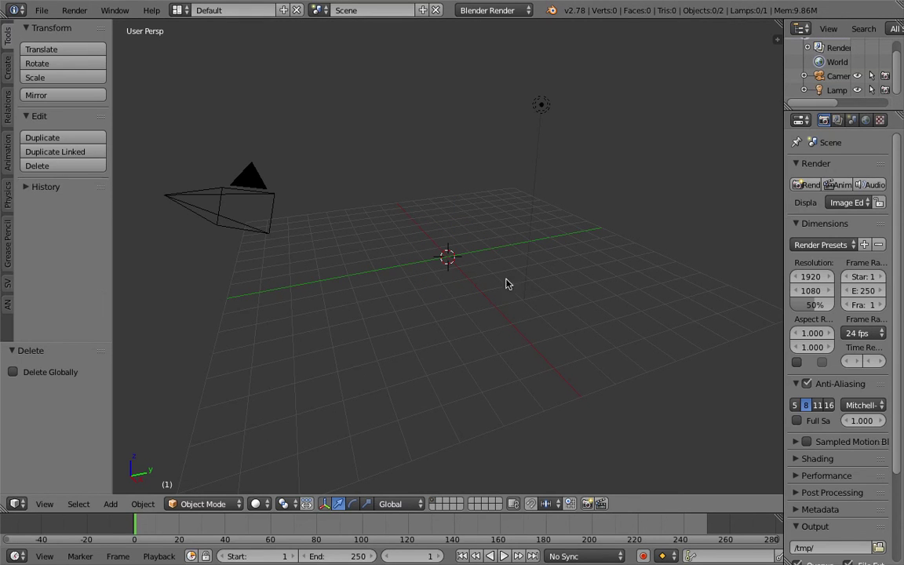
Import the Alembic file sv_alembic_export_io_005.abc from the Desktop folder.
click(41, 10)
mouse_move(110, 265)
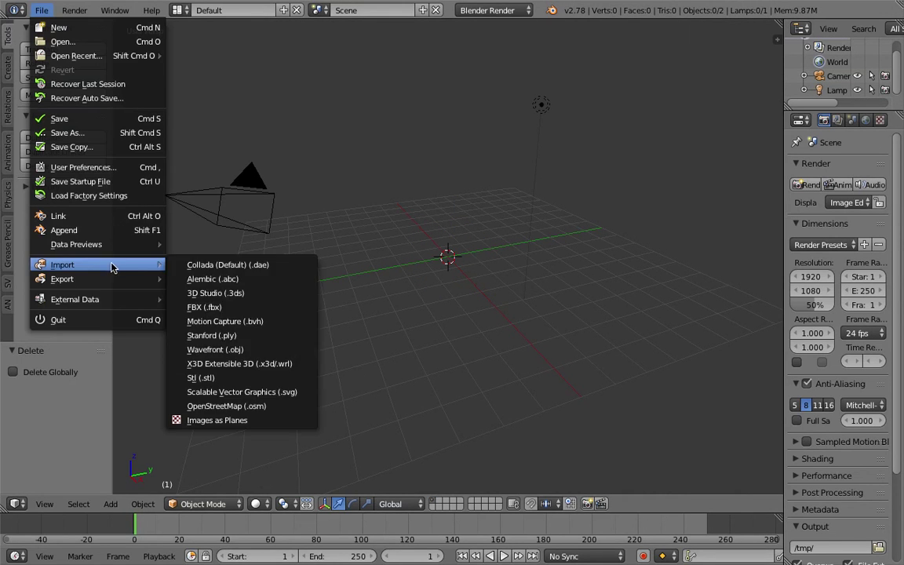
click(221, 280)
scroll(681, 465, down, 3)
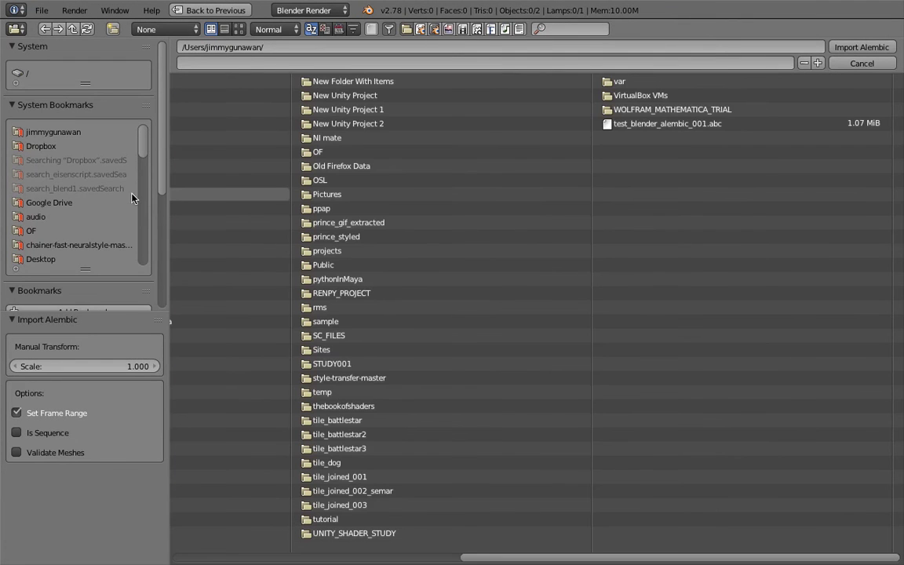
click(41, 259)
scroll(729, 296, down, 2)
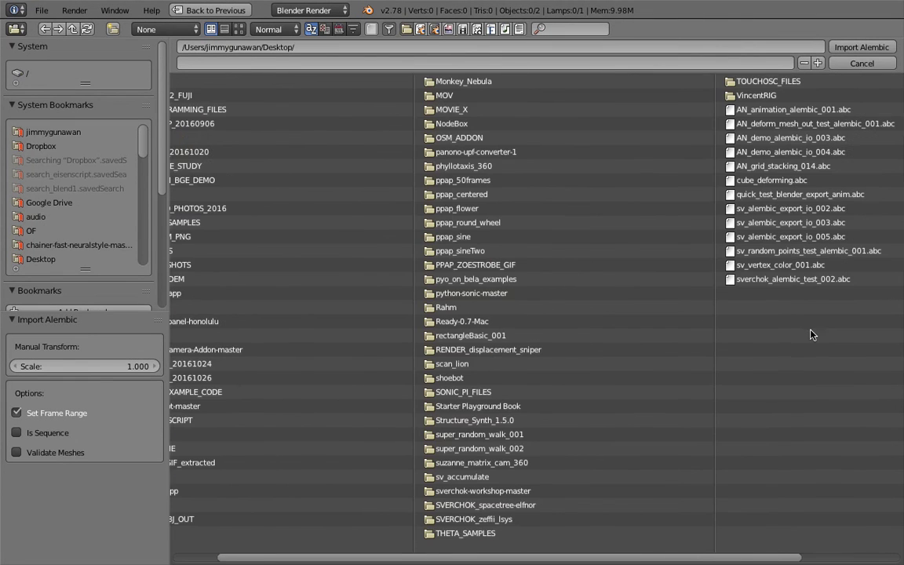
click(747, 238)
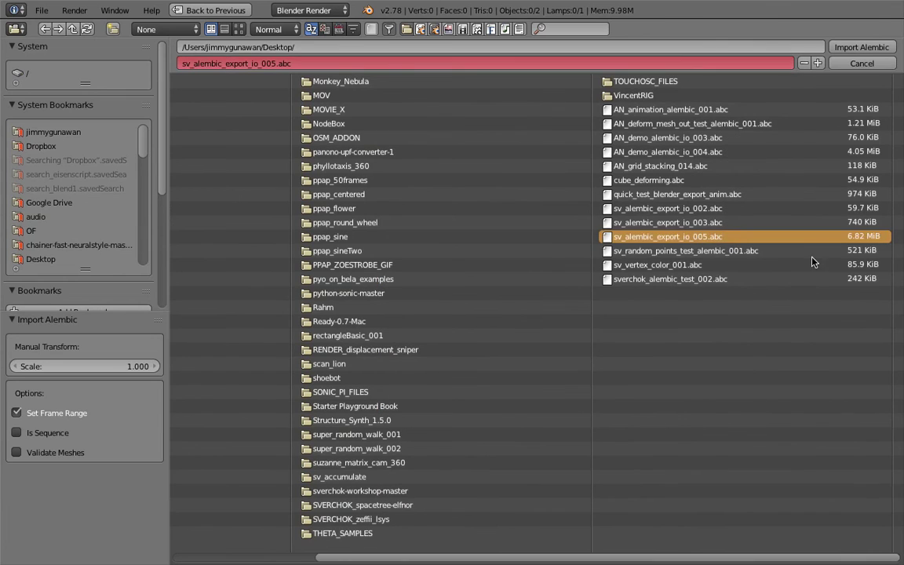
click(862, 47)
Select the original Torus at the scene's centre, play the imported animation, and delete that Torus.
scroll(582, 266, down, 5)
middle_drag(582, 266, 503, 322)
right_click(430, 246)
scroll(390, 276, down, 3)
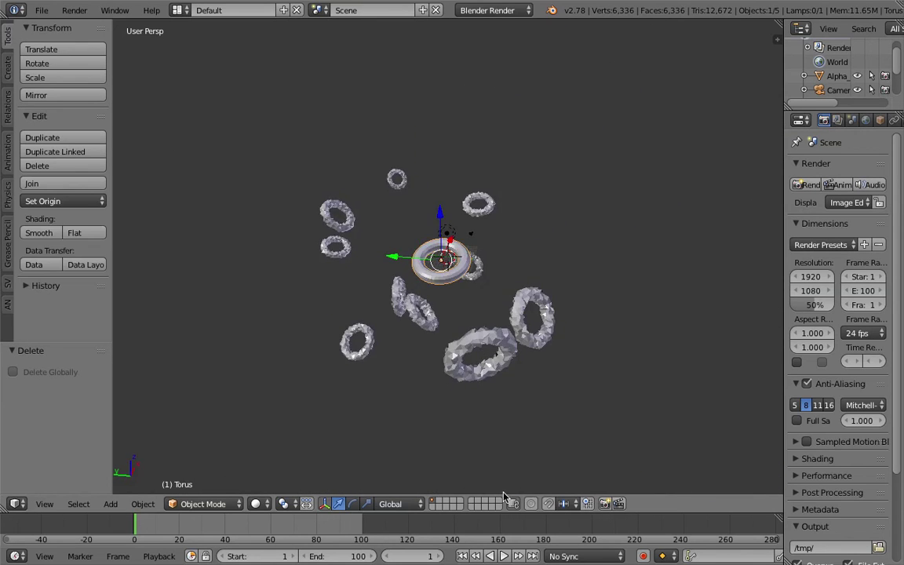
key(alt+a)
key(x)
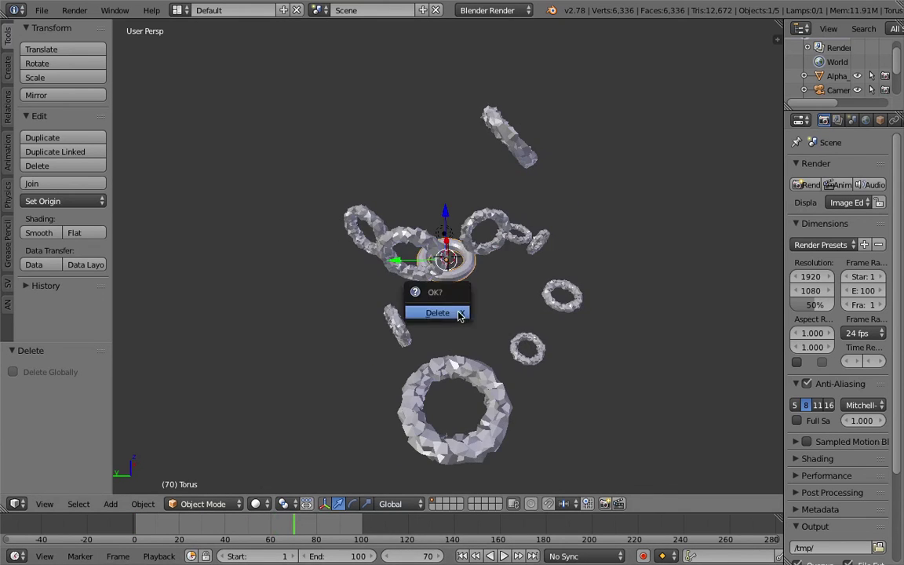
click(438, 313)
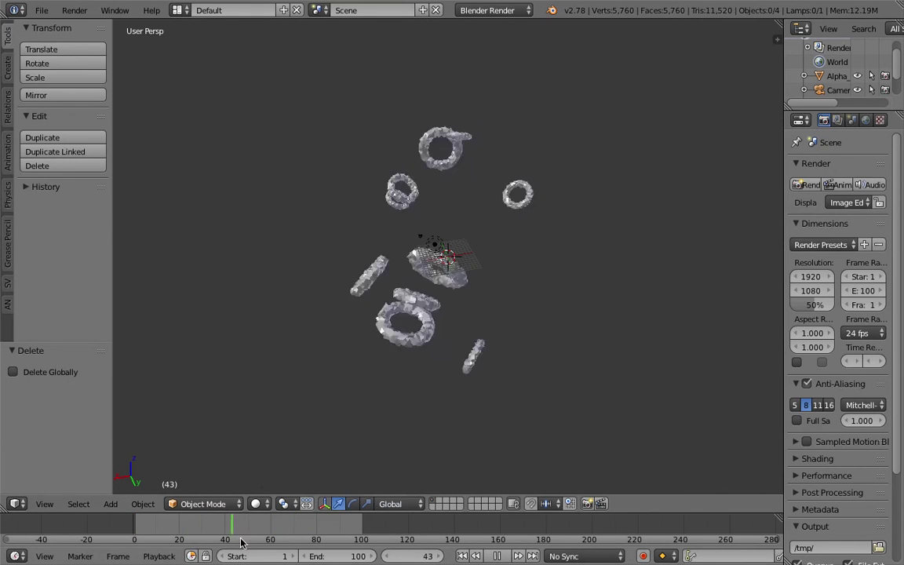
Select the imported tori mesh, then scrub and play the animation from the start to check its motion.
right_click(398, 404)
middle_drag(397, 406, 425, 459)
drag(333, 529, 277, 534)
key(alt+a)
middle_drag(365, 378, 439, 385)
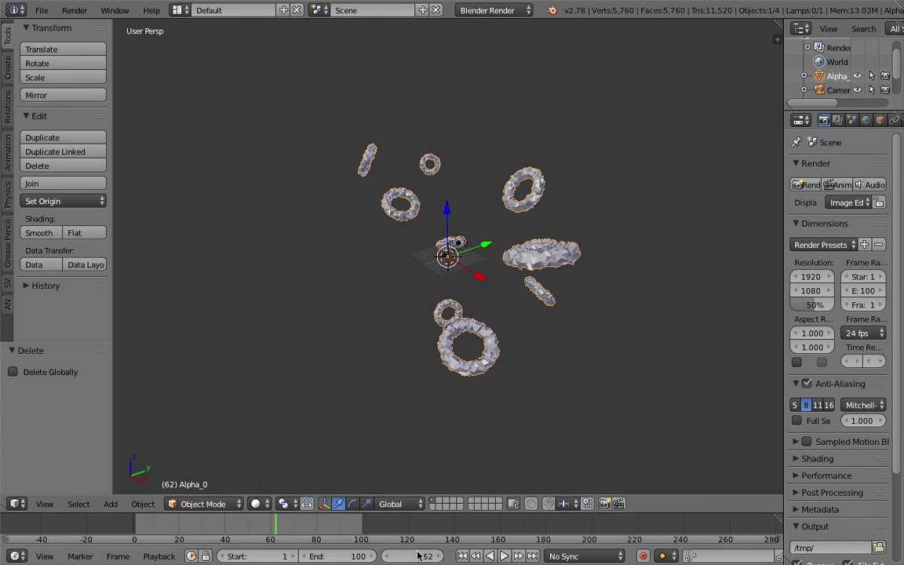
click(461, 555)
key(alt+a)
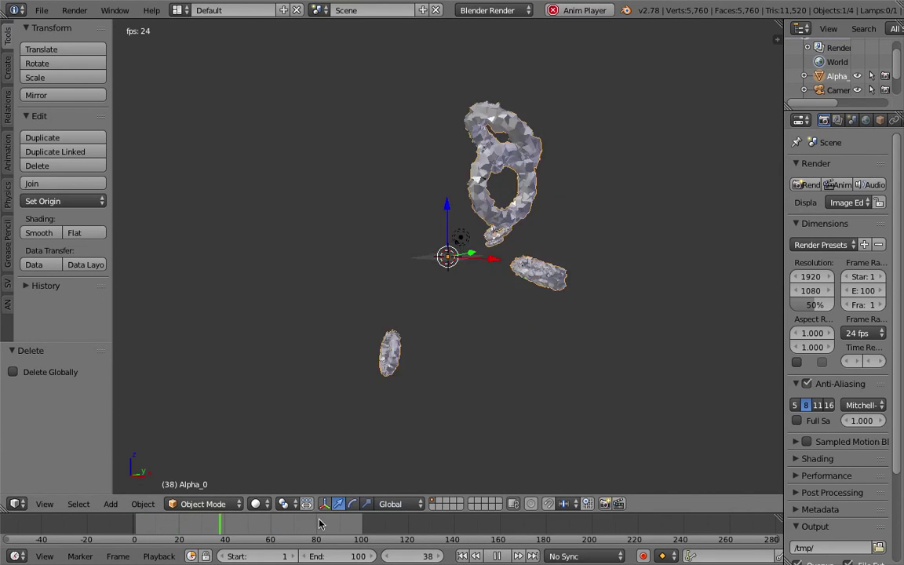
key(alt+a)
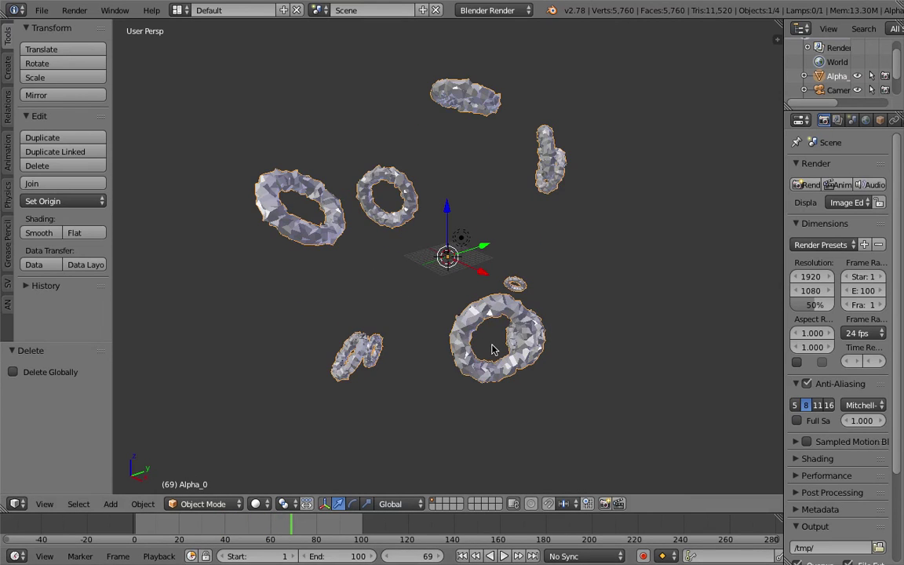
Try a level 3 subdivision on the tori mesh, return to the first frame, and set the level to 0.
middle_drag(493, 350, 507, 343)
key(ctrl+3)
mouse_move(494, 271)
middle_down()
mouse_move(452, 268)
mouse_move(503, 266)
middle_up()
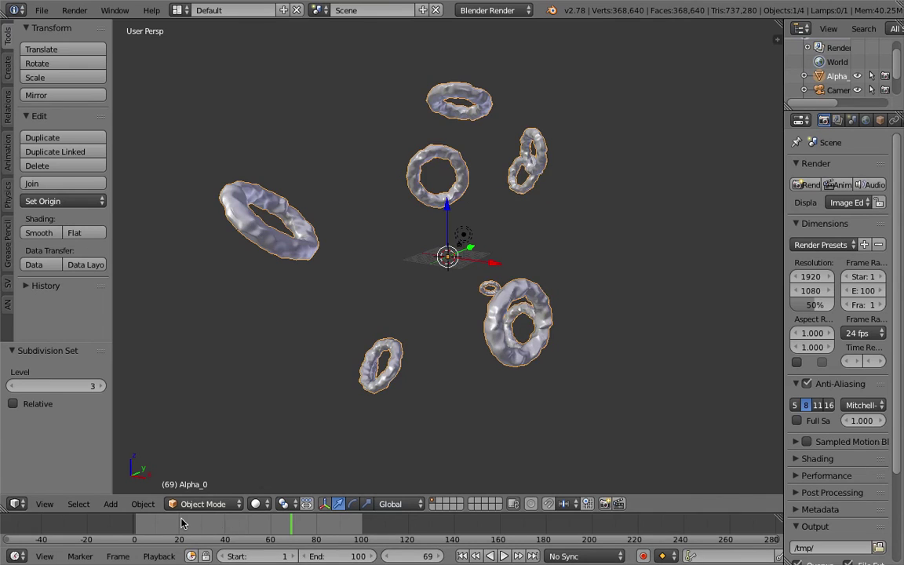
drag(223, 523, 182, 523)
key(ctrl+0)
Play the unsubdivided tori animation, stop it, and inspect the selected mesh from another angle.
middle_drag(387, 344, 452, 366)
click(504, 557)
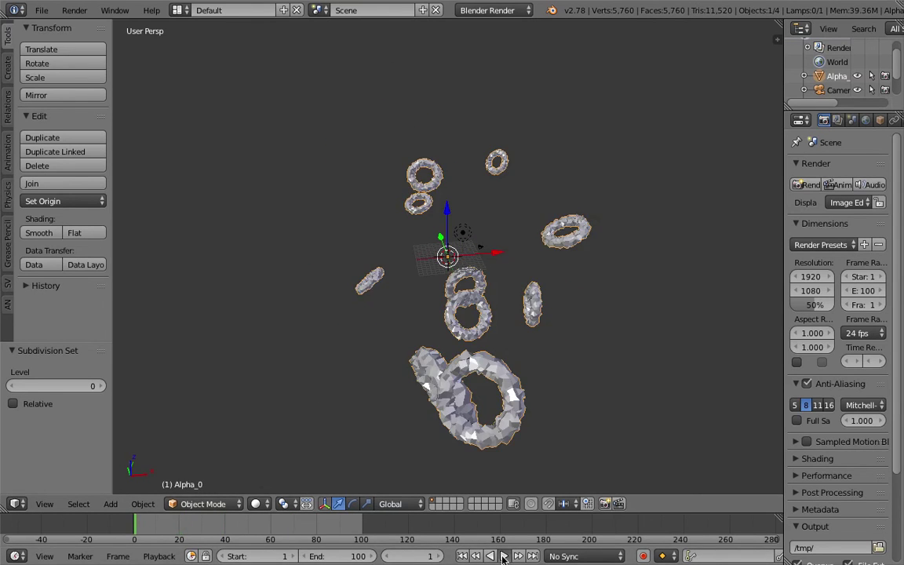
key(a)
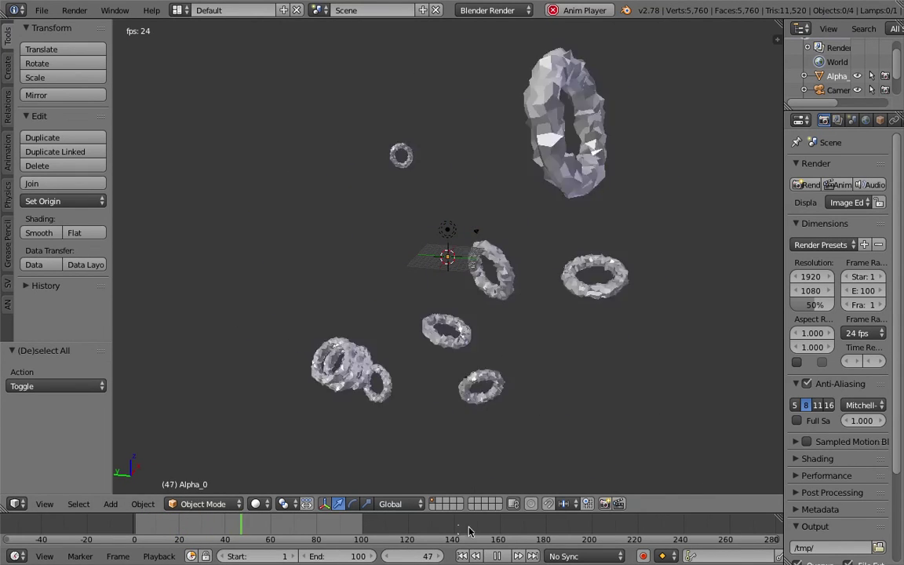
click(497, 556)
right_click(572, 329)
middle_drag(582, 268, 726, 193)
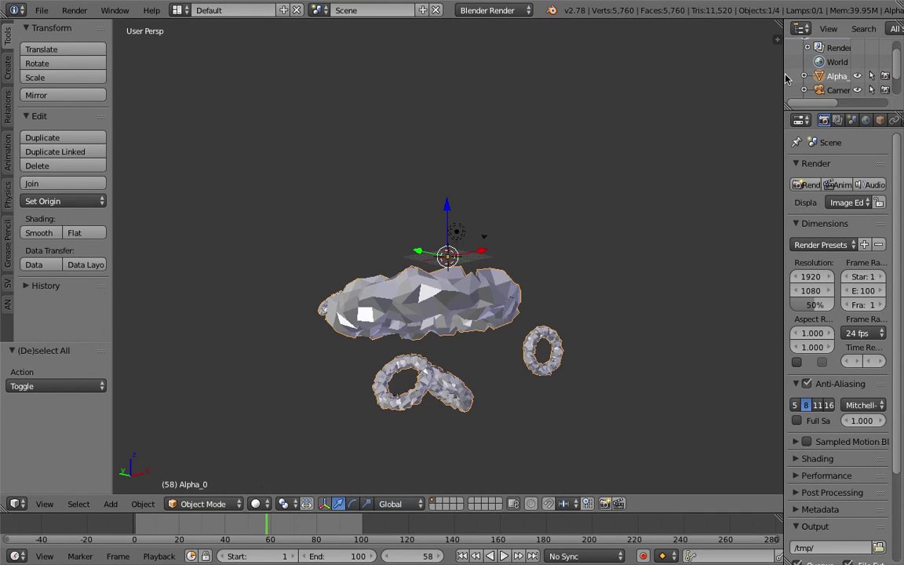
Widen the properties editor, show the tori mesh's modifiers, and remove the Subsurf modifier.
drag(785, 65, 691, 66)
click(816, 120)
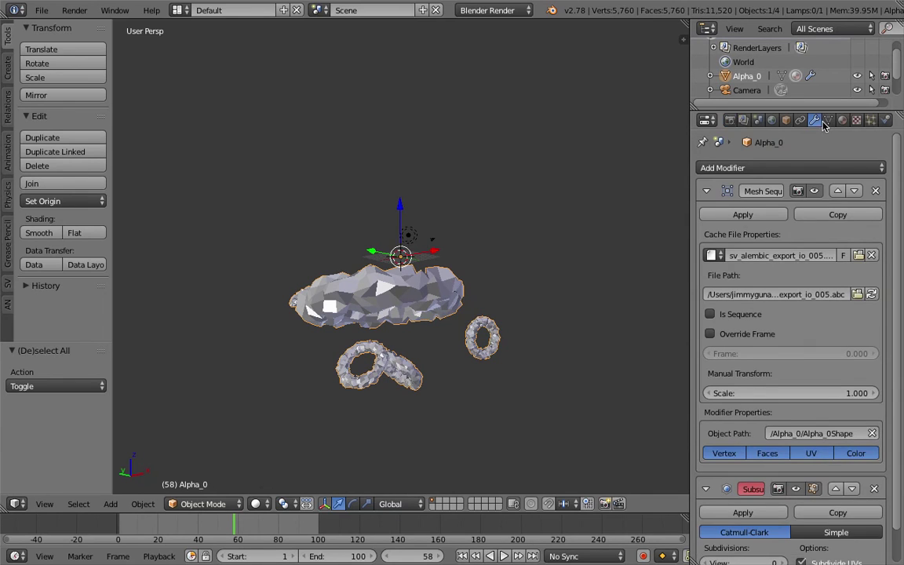
scroll(710, 330, down, 2)
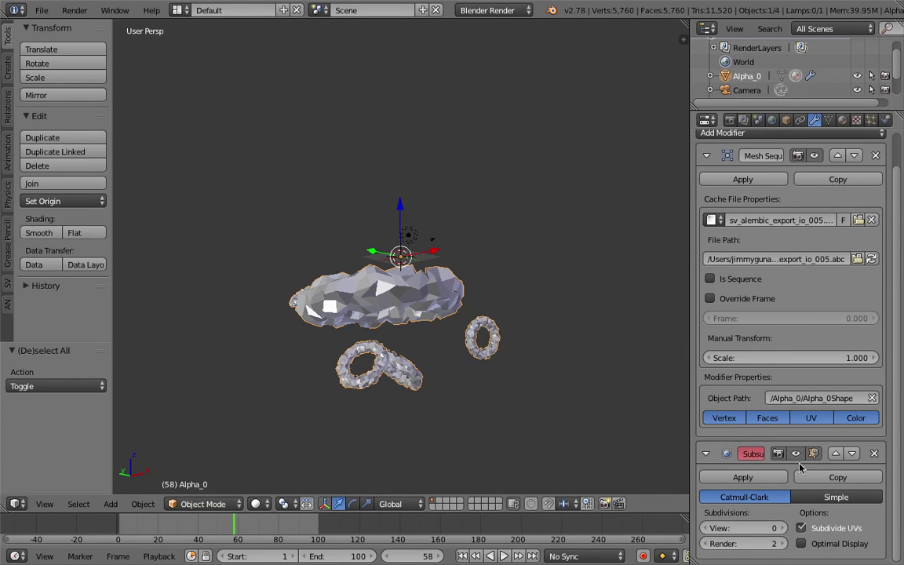
drag(692, 389, 621, 388)
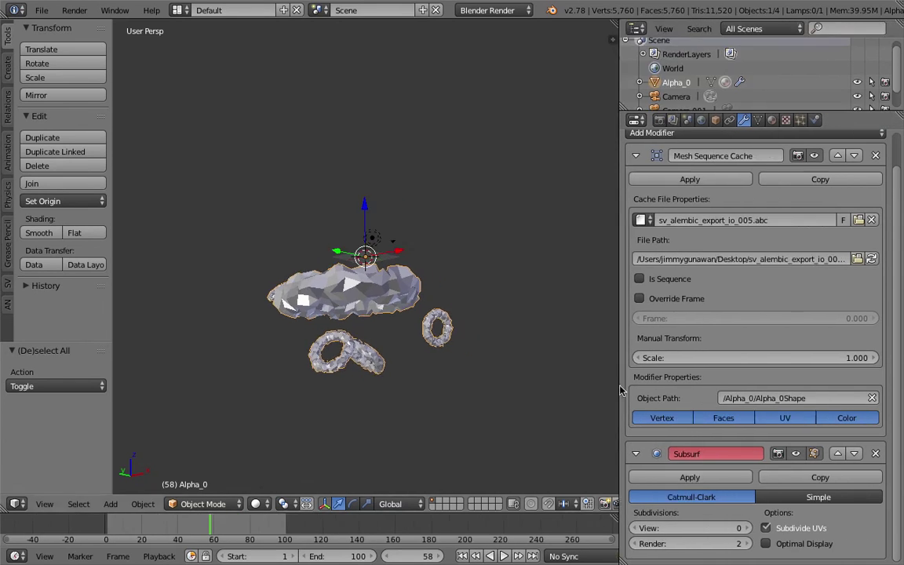
key(ctrl+x)
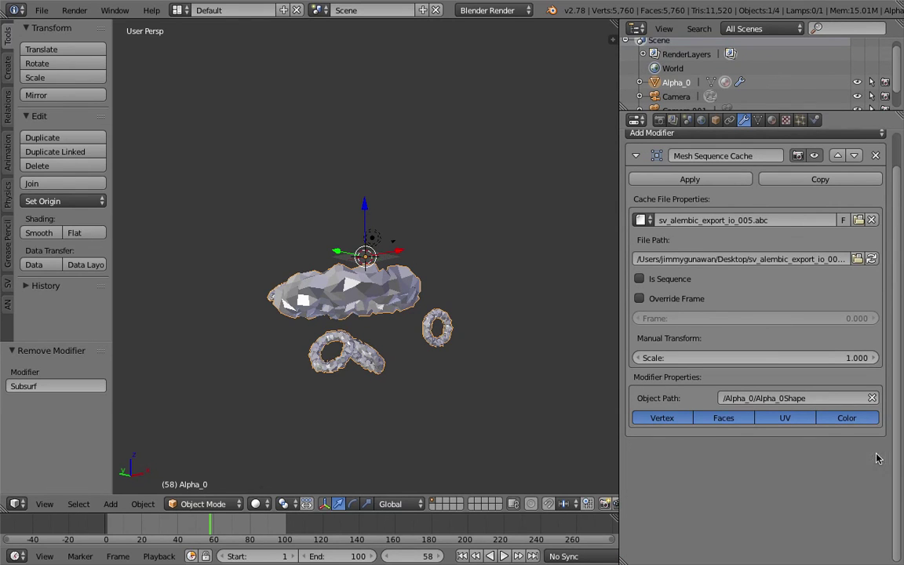
Set the Mesh Sequence Cache scale to 9, then 15.6, and play the animation to check the effect.
middle_drag(420, 367, 506, 389)
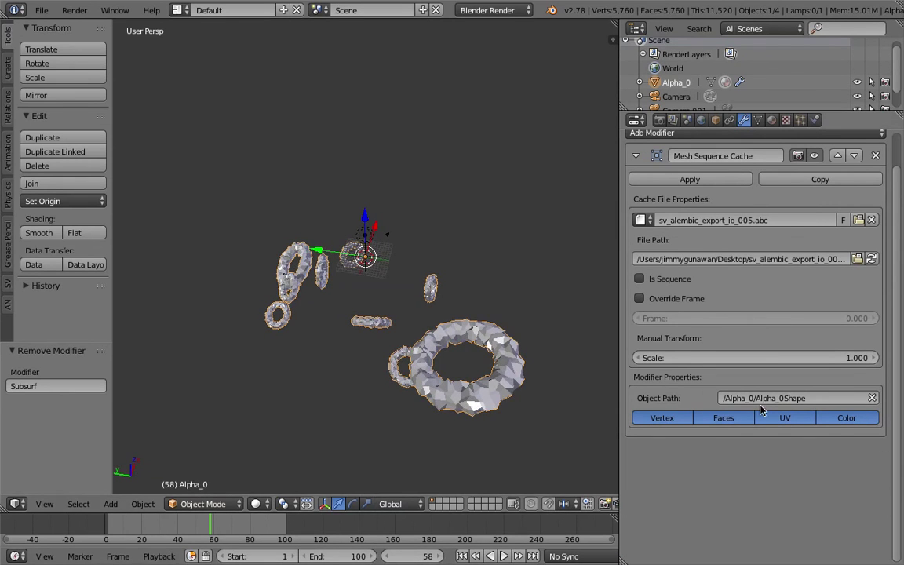
mouse_move(806, 361)
mouse_down()
mouse_move(838, 360)
mouse_move(809, 359)
mouse_up()
drag(279, 524, 217, 524)
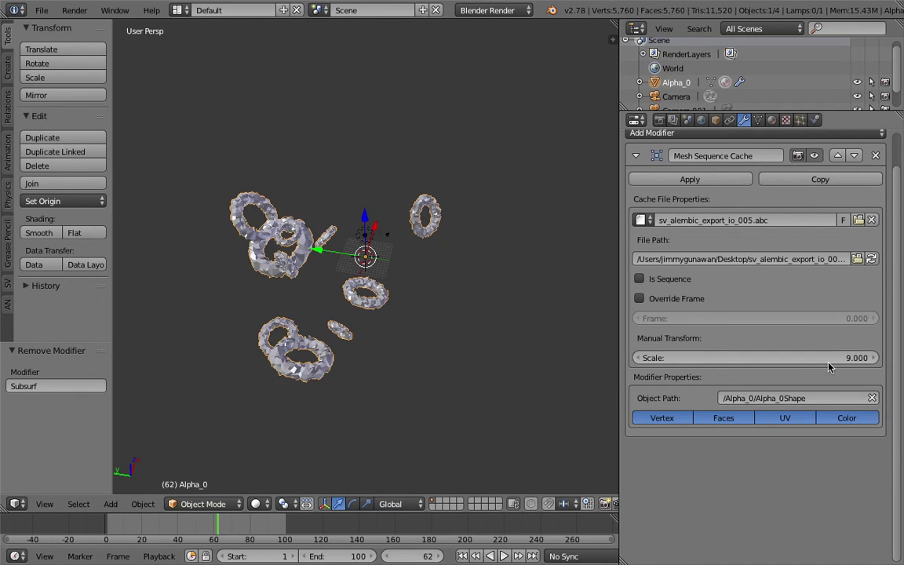
key(alt+a)
drag(704, 359, 745, 359)
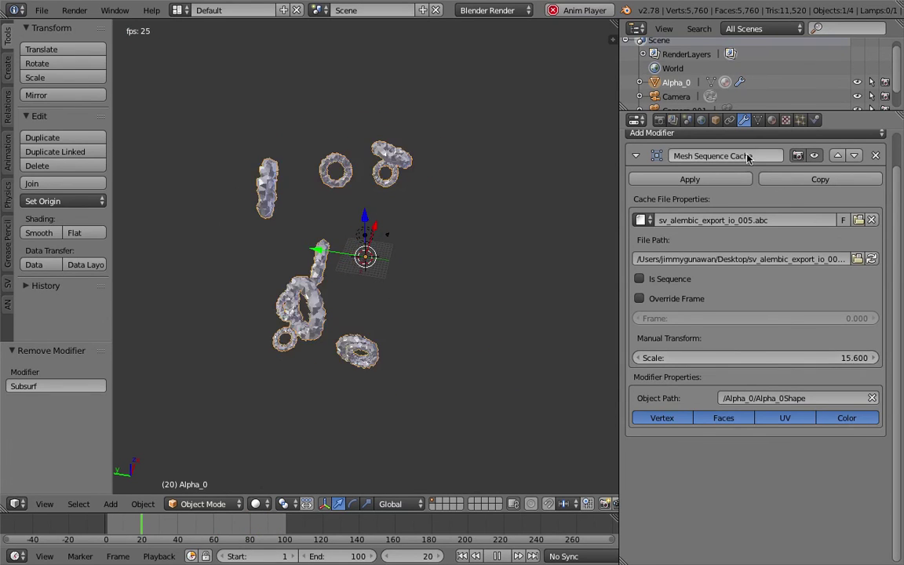
click(756, 121)
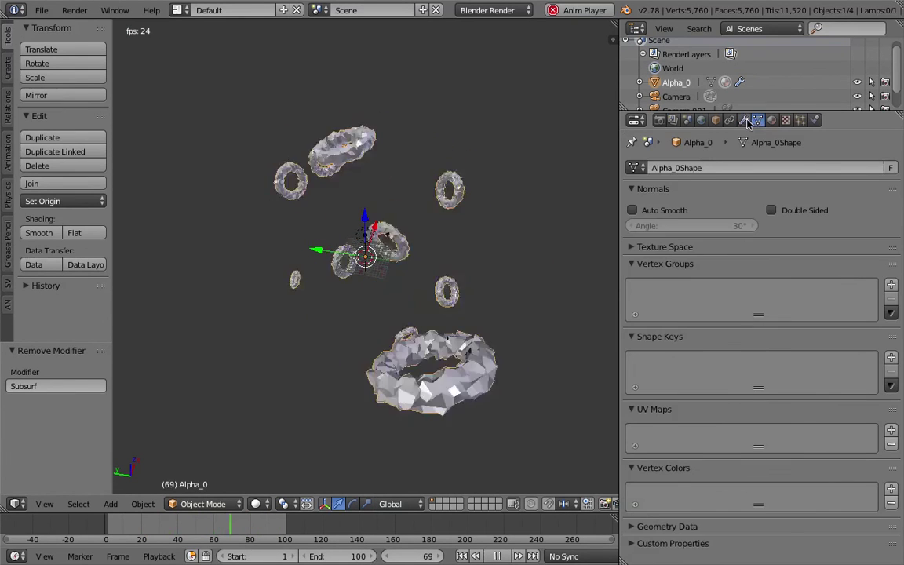
click(746, 121)
click(501, 556)
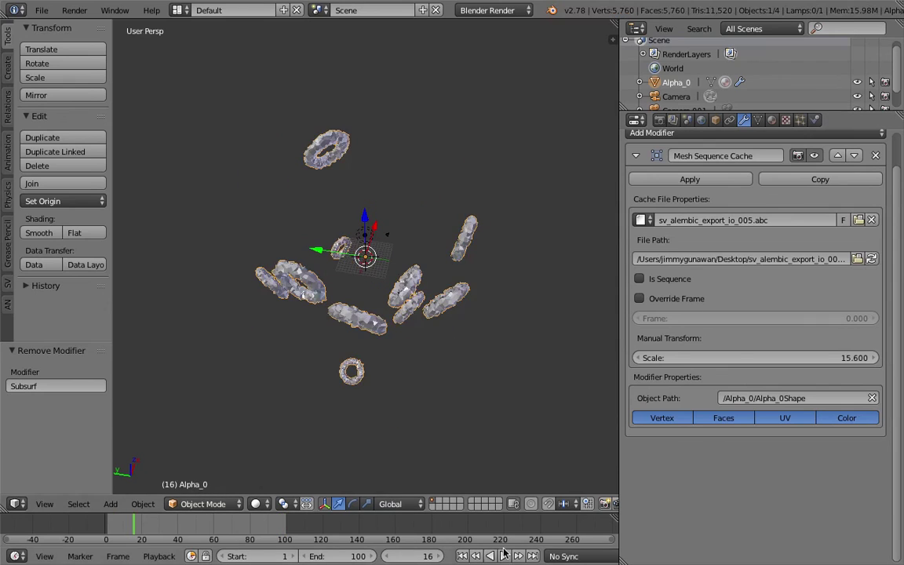
click(758, 120)
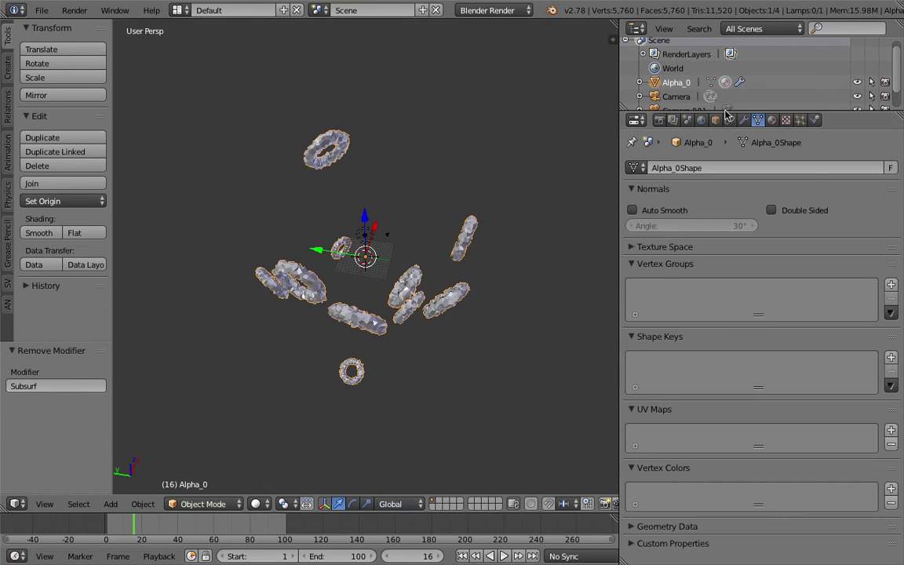
click(744, 120)
click(730, 121)
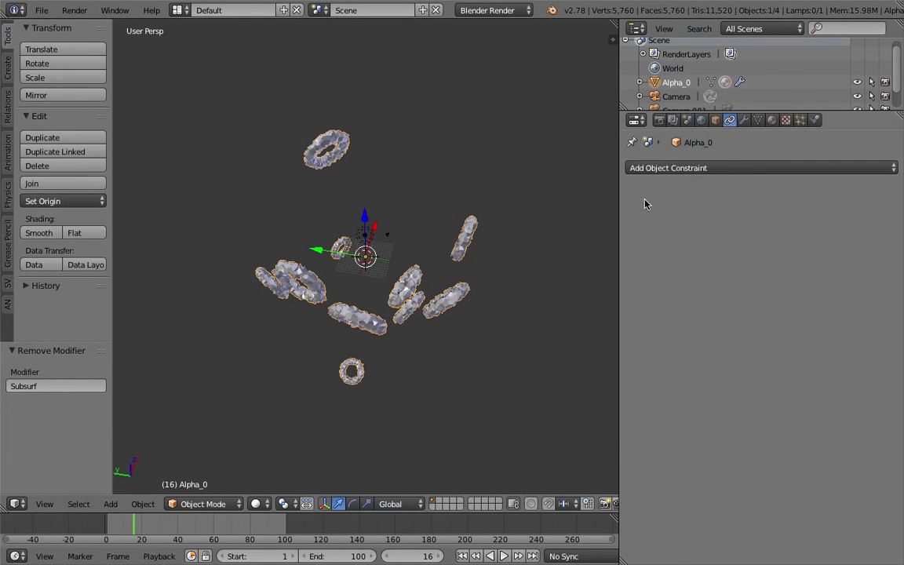
click(744, 121)
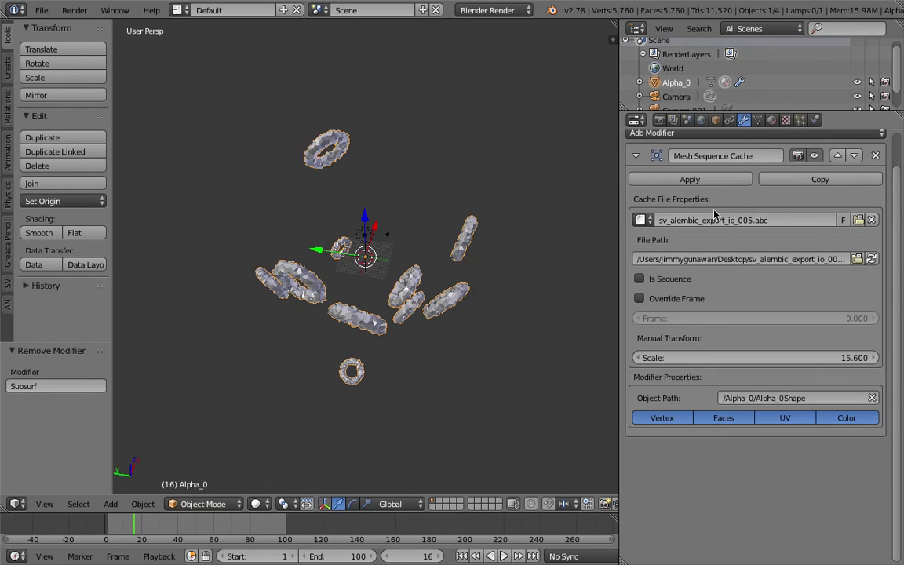
Turn on frame override in the Mesh Sequence Cache, set its frame to 17, and play the animation to test it.
click(685, 299)
drag(209, 530, 170, 530)
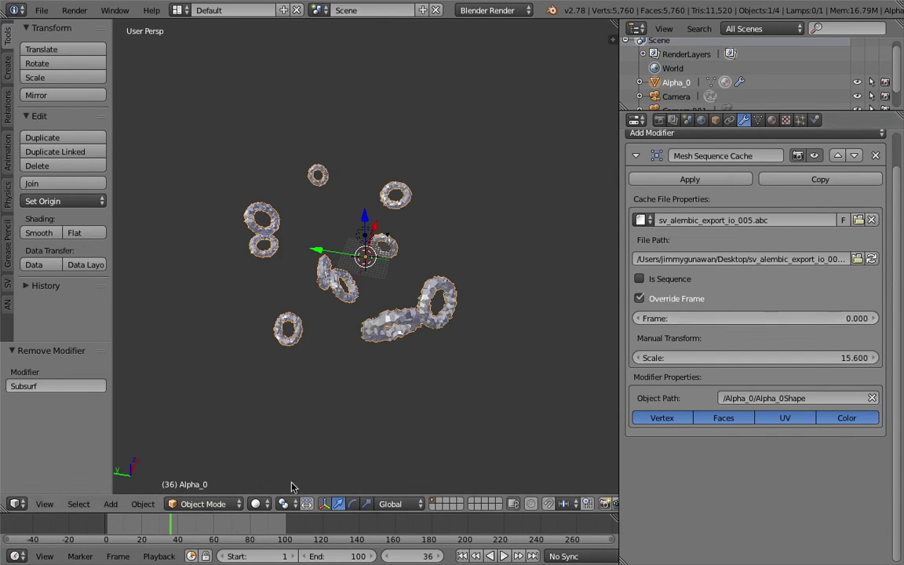
drag(828, 319, 875, 321)
key(alt+a)
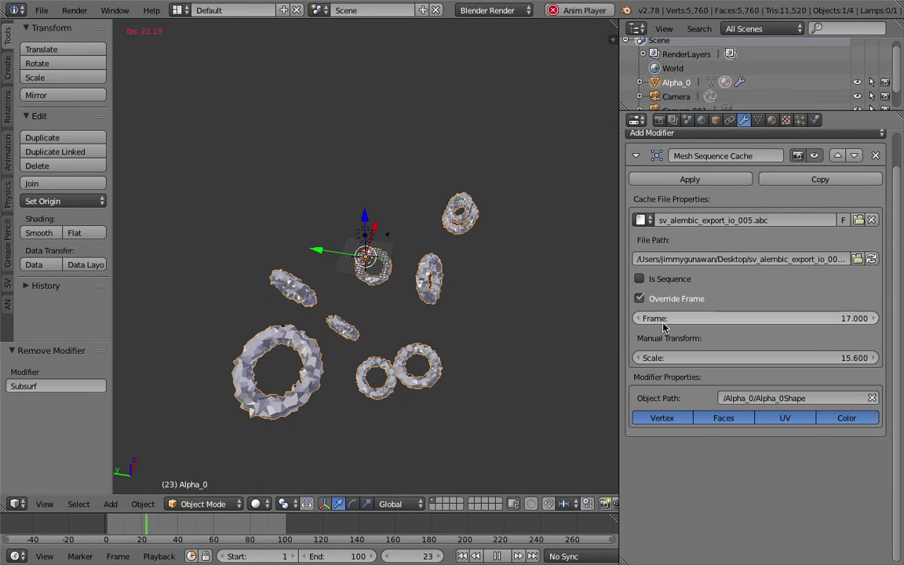
key(alt+a)
Try override frames 21.8 and 41.5 for the Mesh Sequence Cache, then set the override frame to 31.
drag(729, 326, 757, 325)
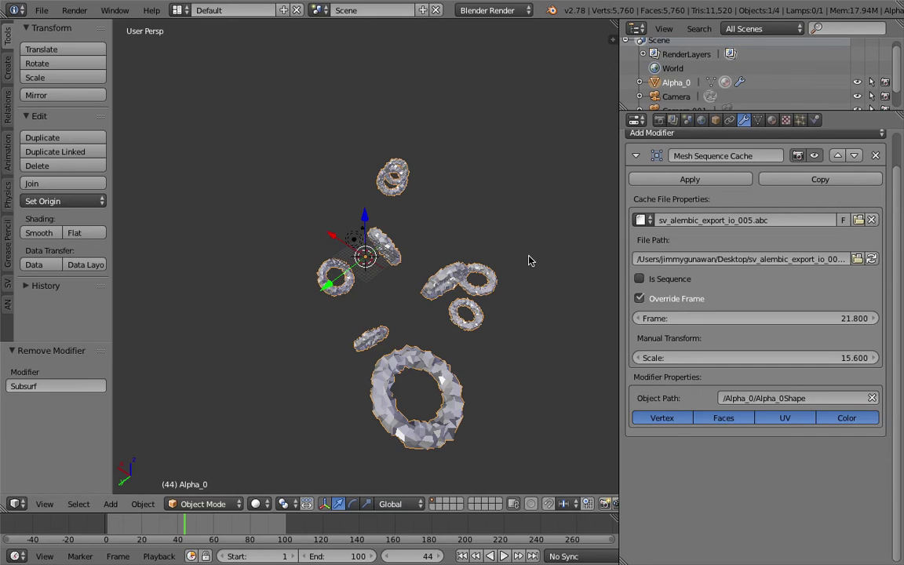
drag(734, 318, 888, 318)
click(669, 305)
click(666, 299)
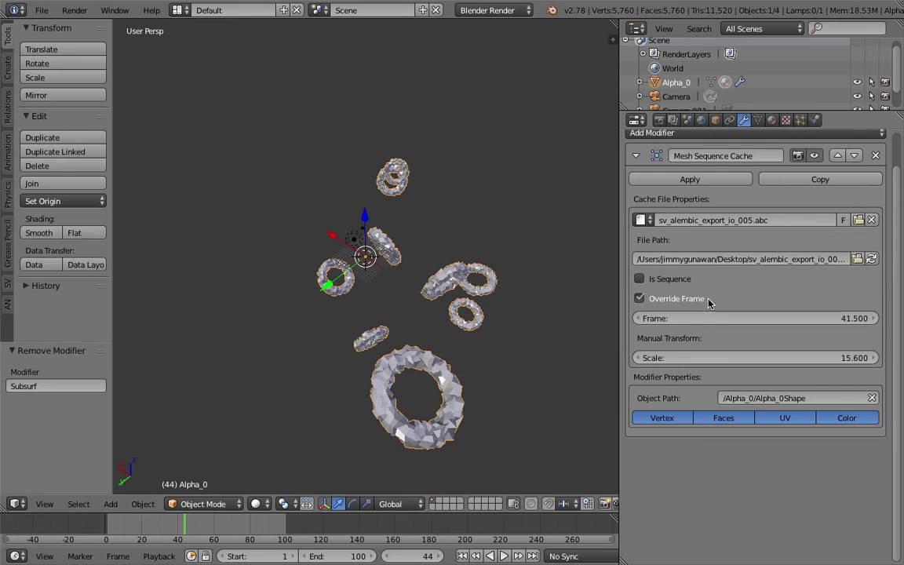
drag(667, 318, 660, 318)
drag(828, 322, 800, 322)
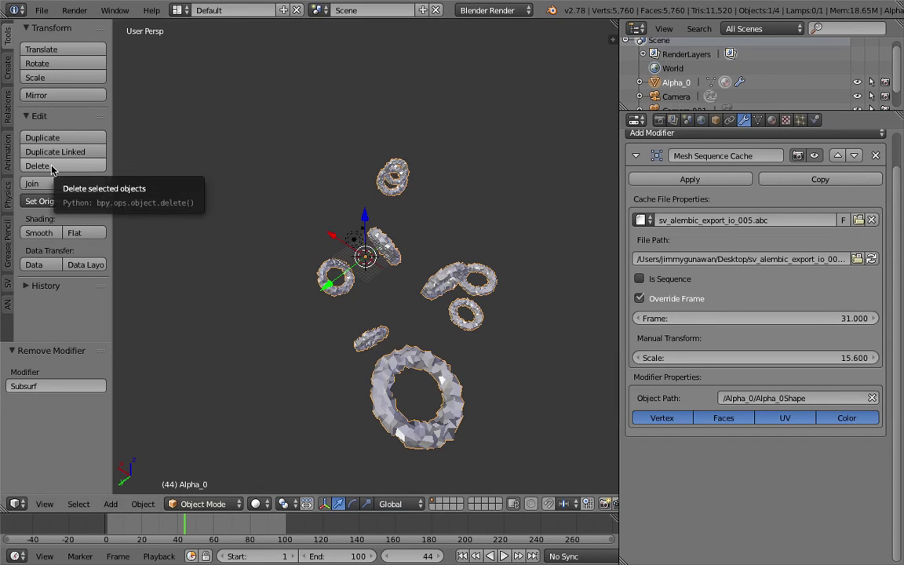
Import the Alembic file sv_alembic_export_io_005.abc from the Desktop again at scale 1.
middle_drag(260, 257, 310, 211)
click(49, 12)
mouse_move(145, 265)
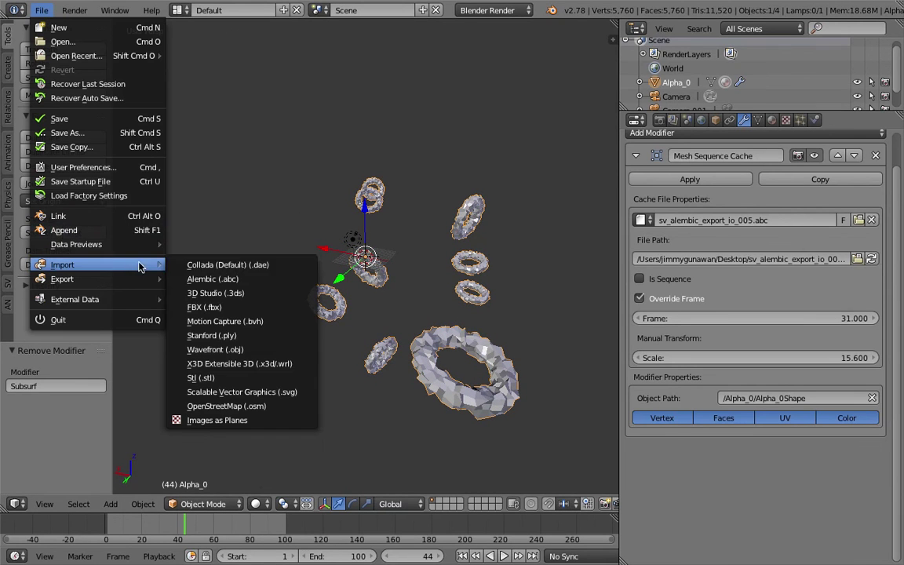
click(249, 285)
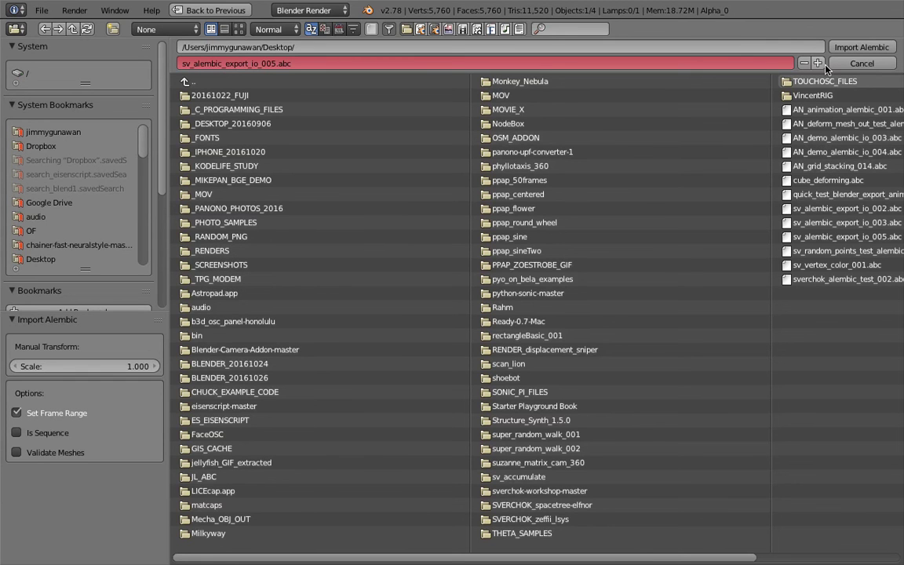
click(861, 47)
Select and delete an unneeded object among the overlapping objects near the scene origin.
middle_drag(420, 237, 404, 267)
right_click(390, 287)
right_click(397, 264)
key(x)
key(Return)
Select the original Alpha_0 mesh, go to frame 54, and set its material's diffuse color to light green.
right_click(405, 269)
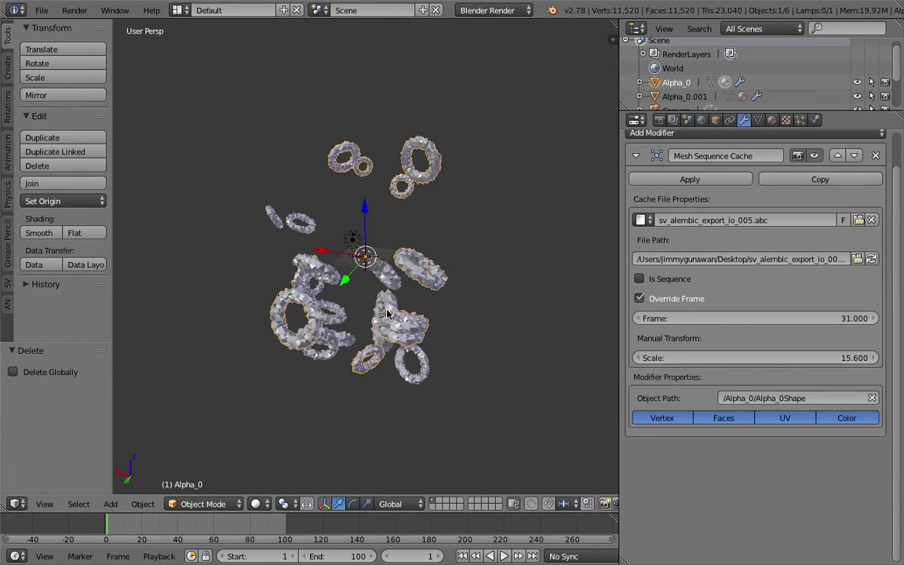
click(203, 522)
middle_drag(304, 314, 361, 259)
click(772, 119)
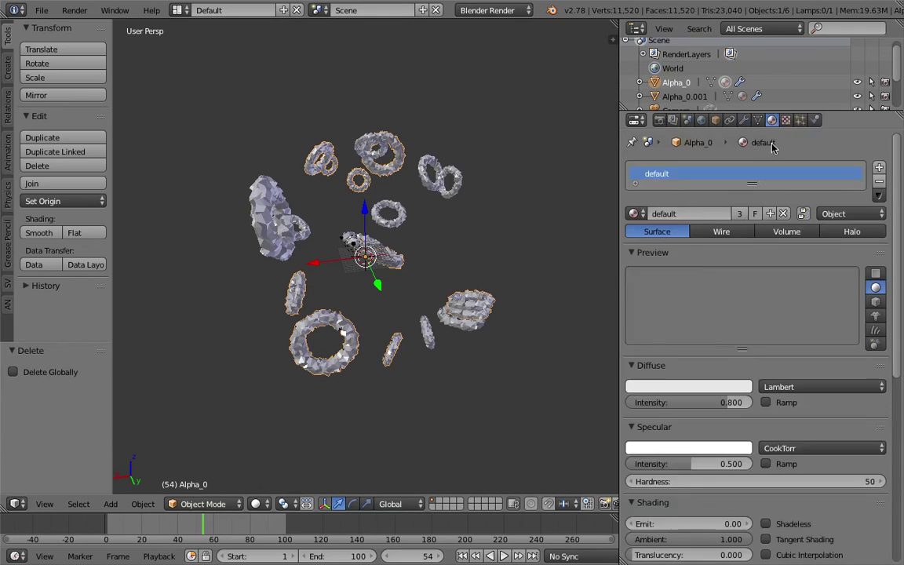
click(689, 386)
drag(685, 249, 661, 237)
Select the newly imported tori mesh and give it its own separate copy of the shared default material.
right_click(397, 253)
right_click(397, 254)
middle_drag(398, 254, 343, 266)
right_click(390, 255)
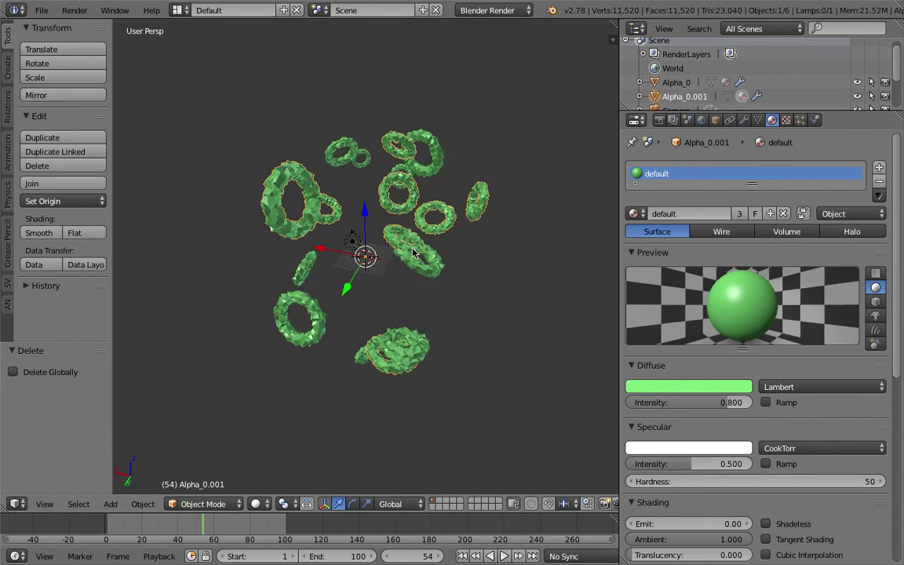
middle_drag(413, 253, 413, 244)
right_click(426, 262)
right_click(413, 237)
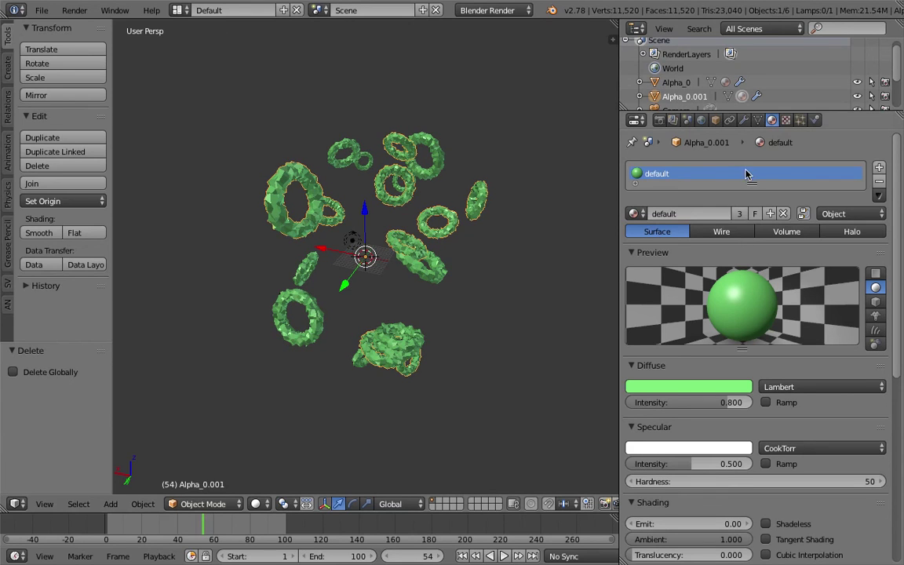
click(803, 213)
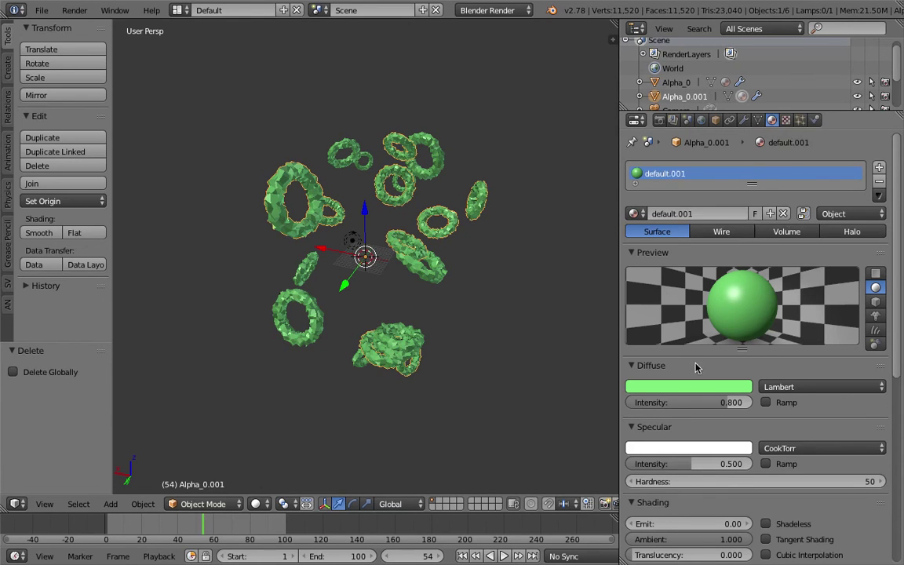
Set the new tori material's diffuse color to light blue and scrub the timeline to frame 47.
click(689, 386)
click(678, 228)
drag(678, 228, 693, 228)
middle_drag(471, 338, 444, 344)
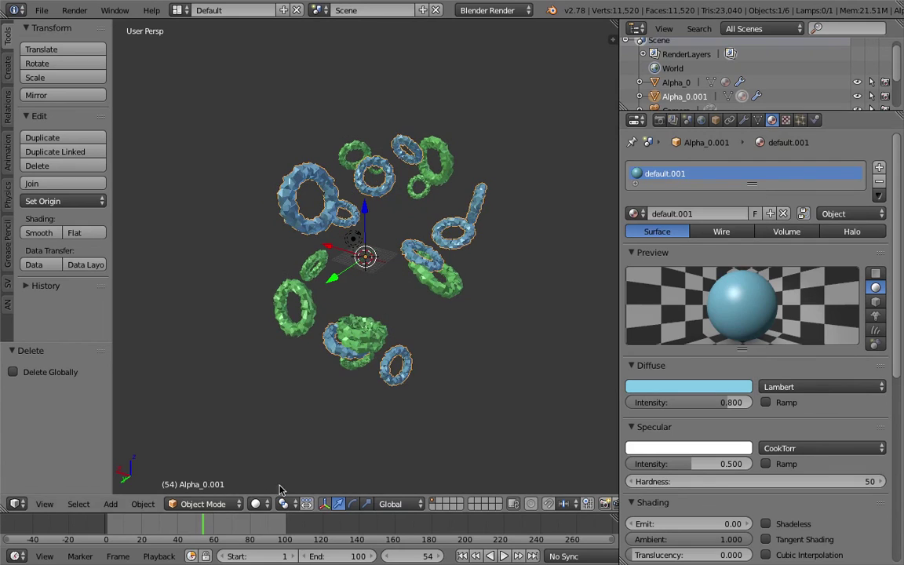
drag(220, 521, 155, 519)
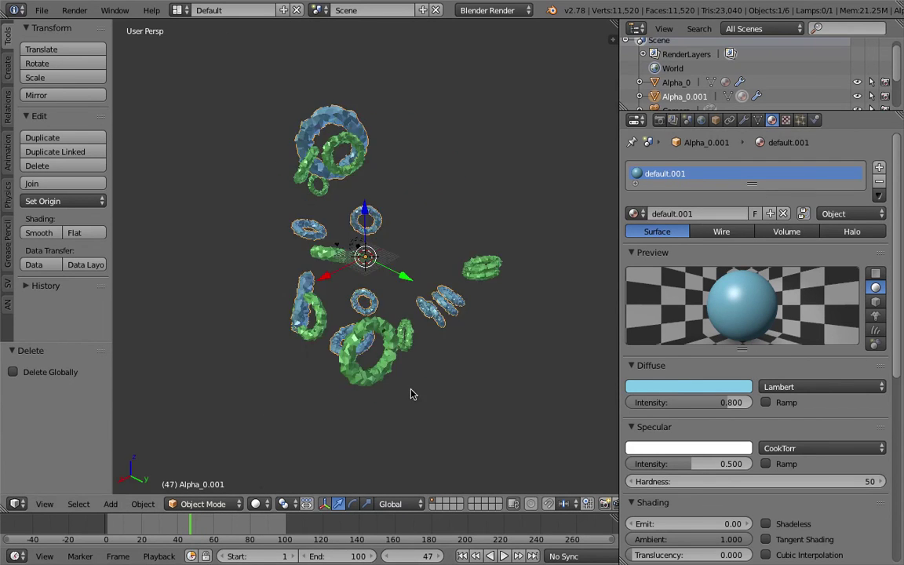
key(alt+a)
Move the blue tori mesh about 57 units along X and scrub to frame 48 to compare both meshes.
scroll(396, 235, down, 2)
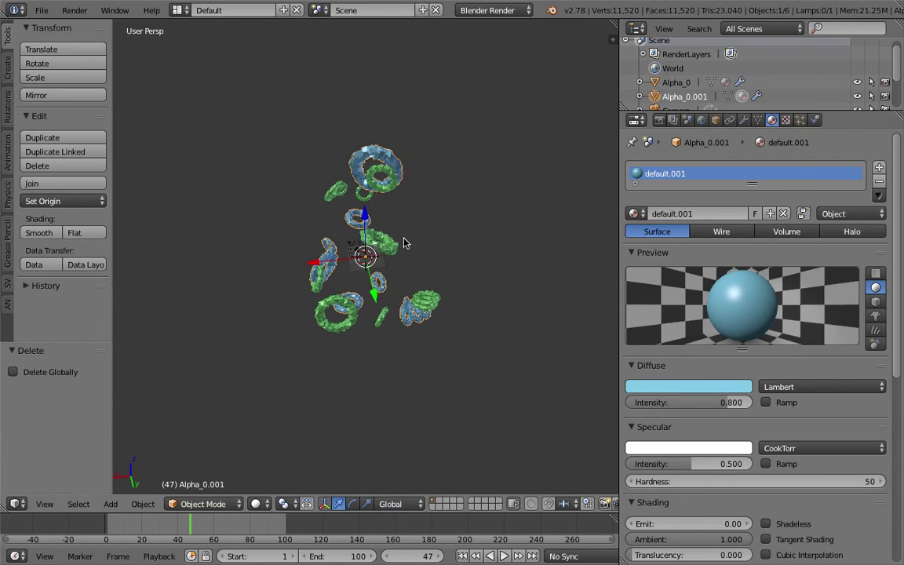
key(g)
key(x)
click(285, 259)
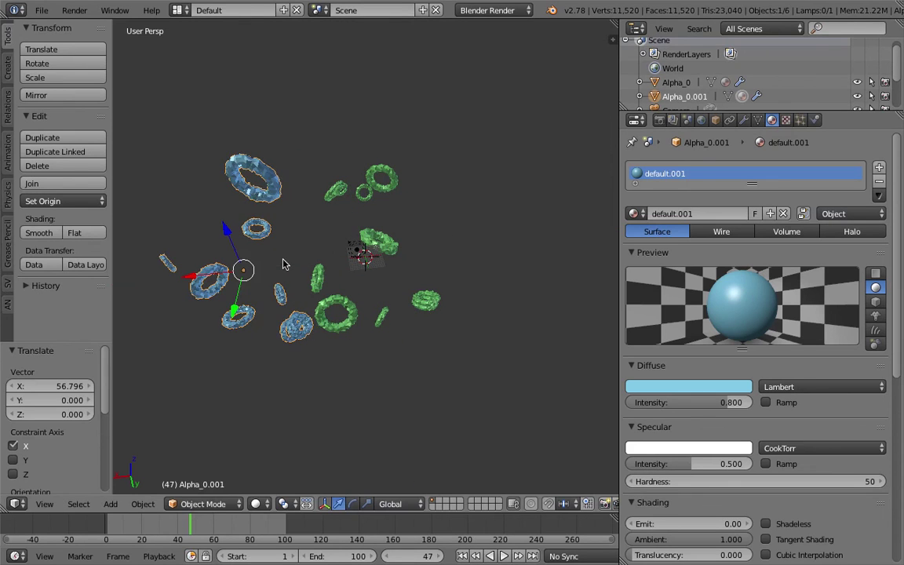
middle_drag(317, 304, 295, 320)
mouse_move(204, 524)
mouse_down()
mouse_move(176, 526)
mouse_move(192, 525)
mouse_up()
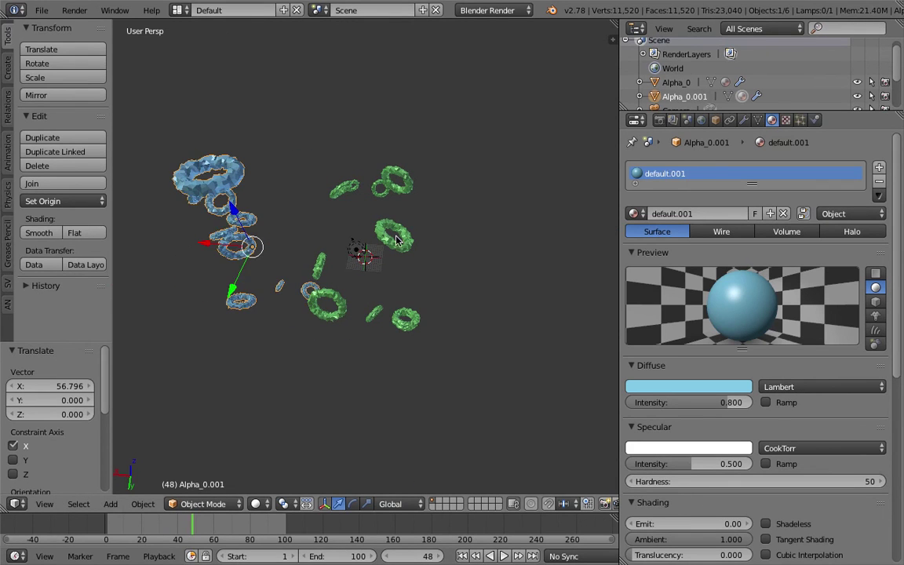
middle_drag(357, 211, 310, 224)
Select the green tori mesh and set the timeline to frame 38.
right_click(333, 265)
drag(143, 526, 174, 525)
shift+middle_drag(333, 339, 345, 355)
middle_drag(437, 253, 475, 241)
scroll(459, 191, up, 1)
scroll(459, 191, up, 1)
Draw a freehand looping Grease Pencil stroke above the green tori.
mouse_move(322, 135)
mouse_down()
mouse_move(411, 67)
mouse_move(522, 100)
mouse_up()
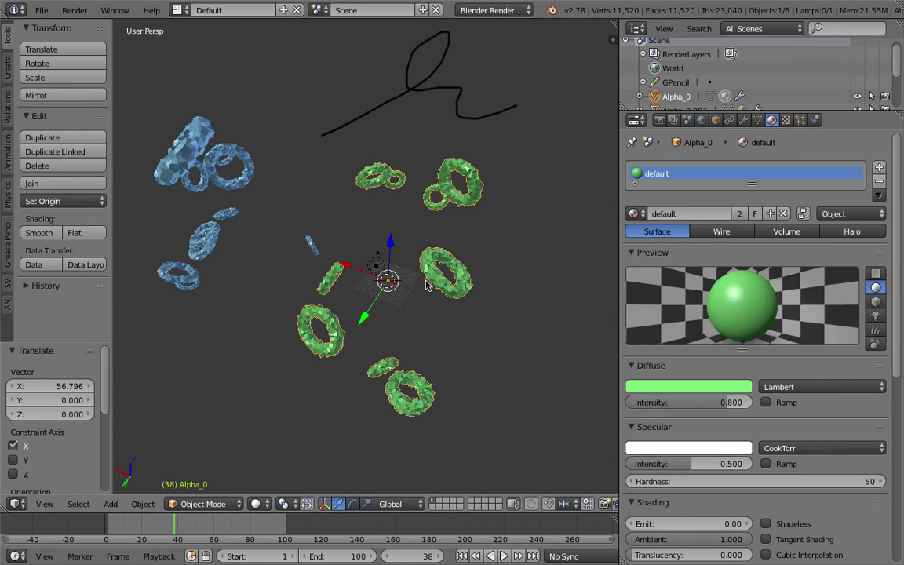
middle_drag(469, 303, 432, 242)
scroll(506, 211, up, 1)
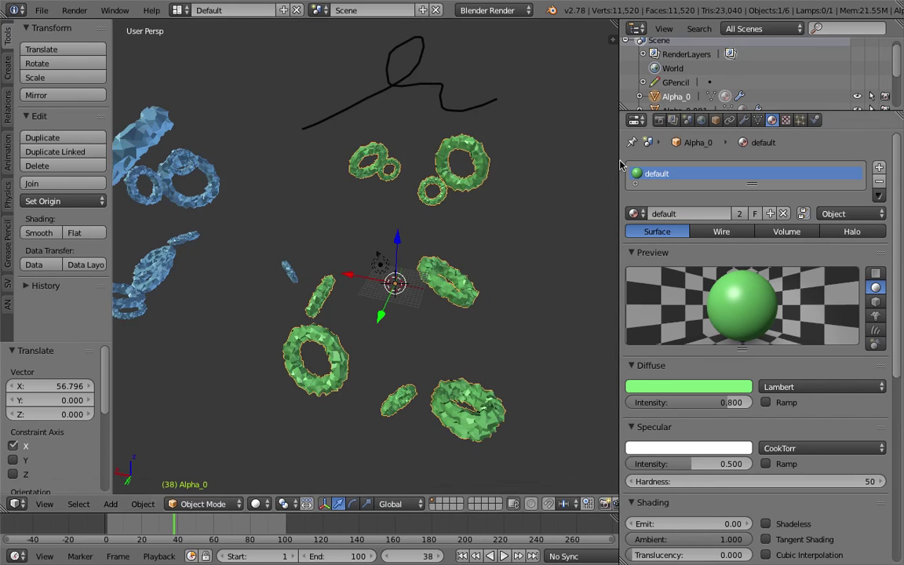
Widen the 3D view and draw a freehand zigzag Grease Pencil stroke beside the green tori.
drag(618, 158, 745, 169)
mouse_move(522, 263)
middle_down()
mouse_move(396, 244)
mouse_move(512, 257)
mouse_move(587, 301)
middle_up()
scroll(512, 258, down, 3)
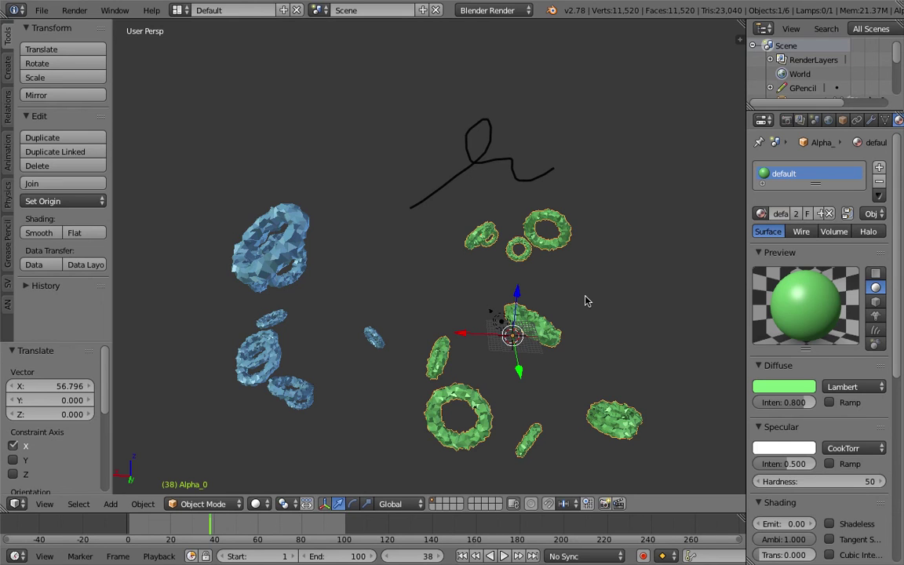
mouse_move(587, 299)
middle_down()
mouse_move(446, 258)
mouse_move(518, 230)
mouse_move(365, 235)
mouse_move(577, 258)
middle_up()
drag(577, 224, 640, 324)
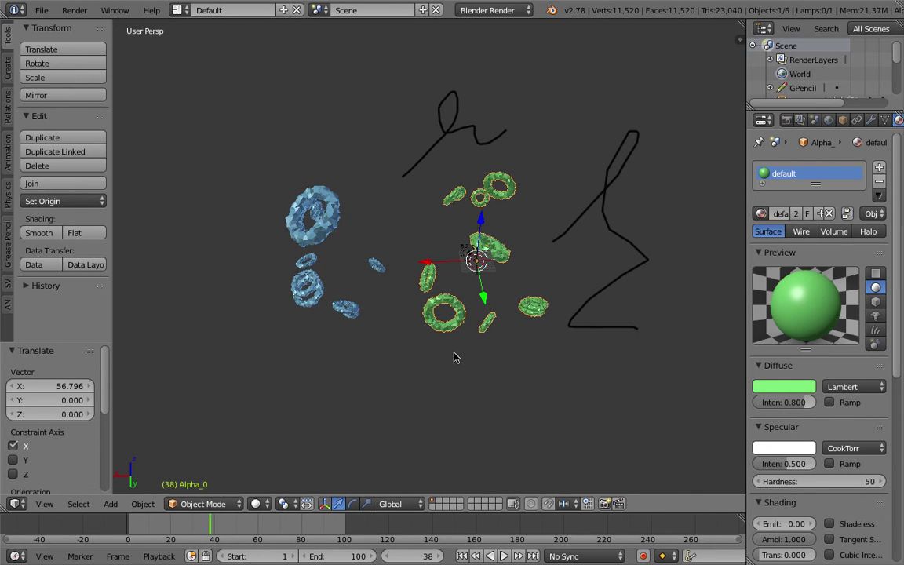